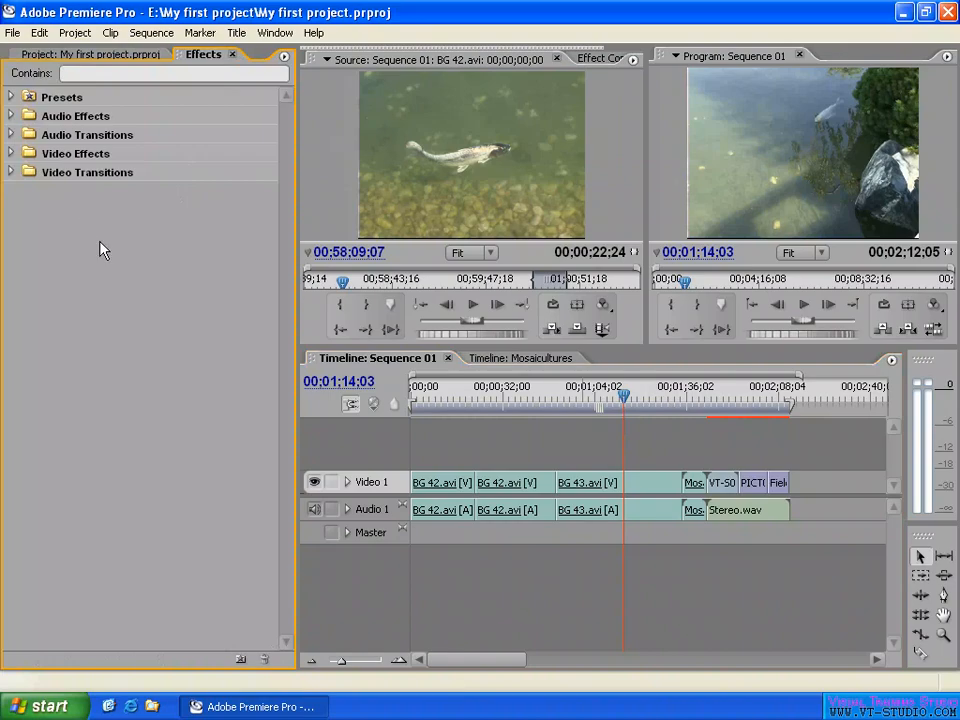
Step: Look over the Audio Effects, Audio Transitions, Video Effects and Video Transitions categories in the effects library
left_click(75, 117)
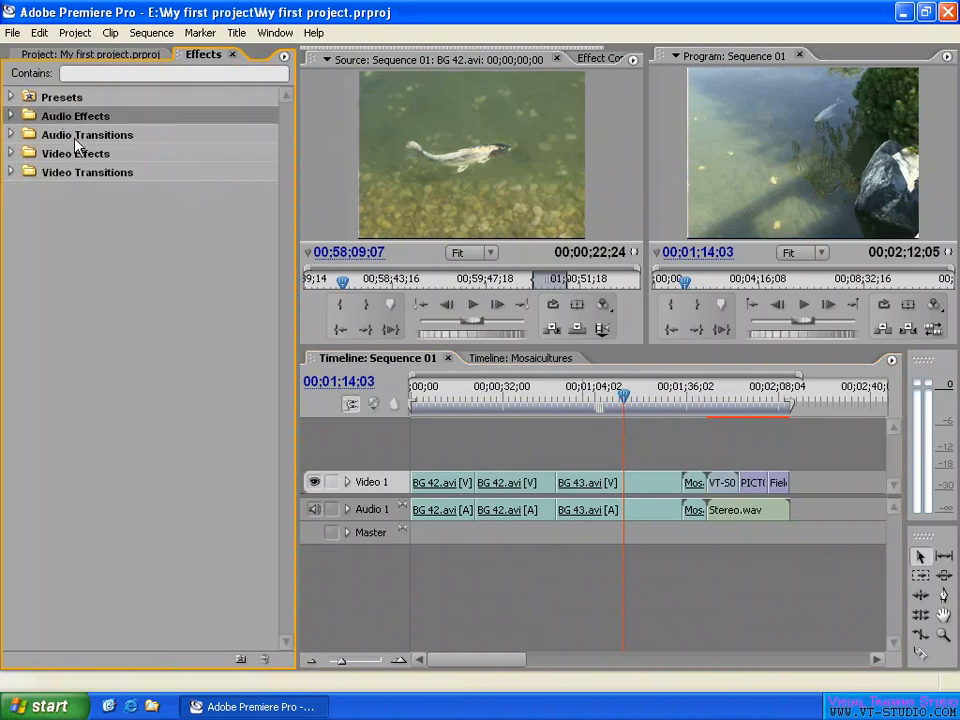
left_click(76, 139)
left_click(74, 118)
left_click(75, 154)
left_click(76, 174)
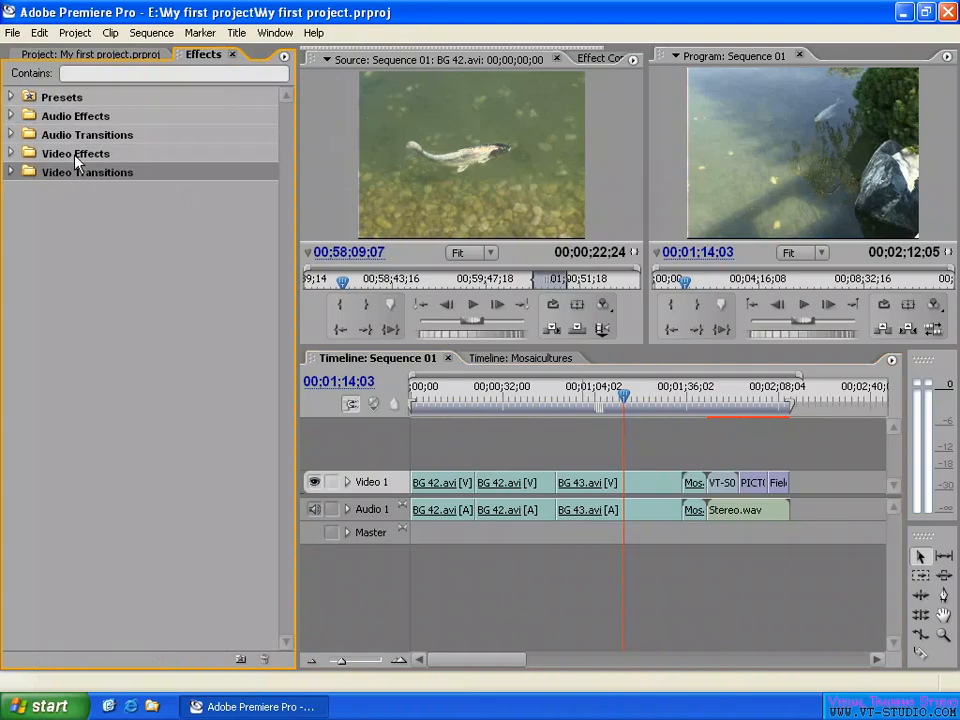
left_click(79, 119)
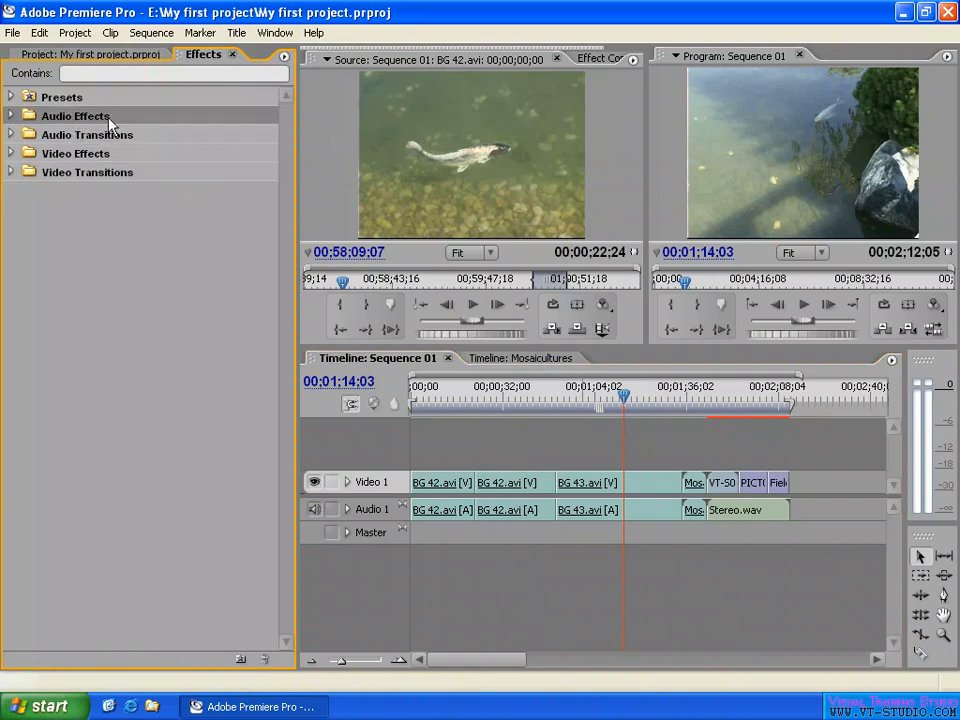
left_click(72, 136)
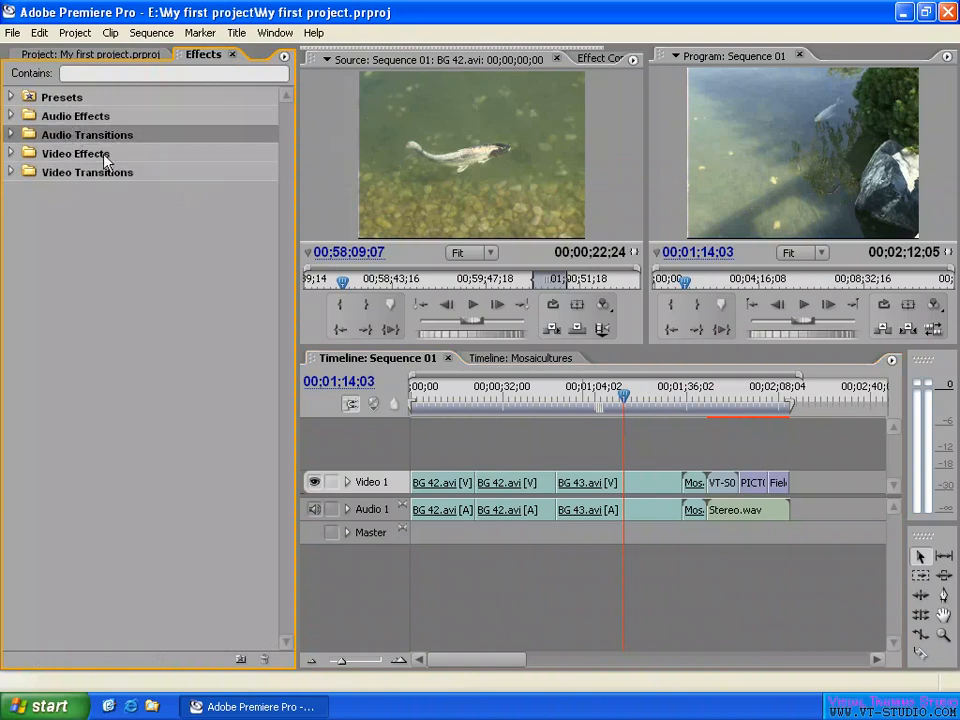
left_click(100, 156)
left_click(88, 176)
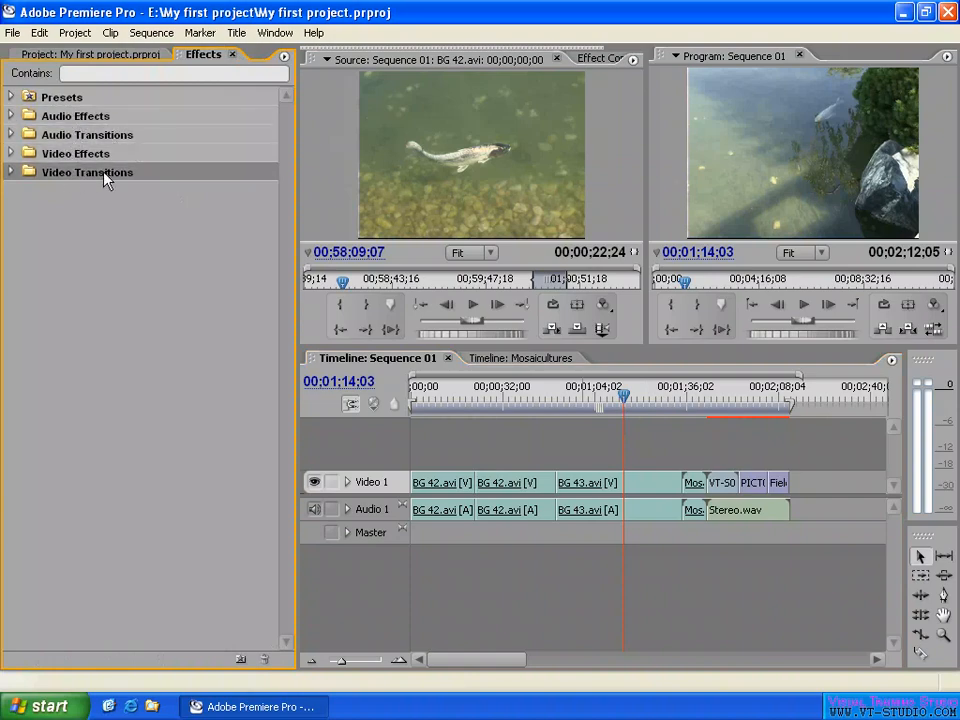
left_click(90, 156)
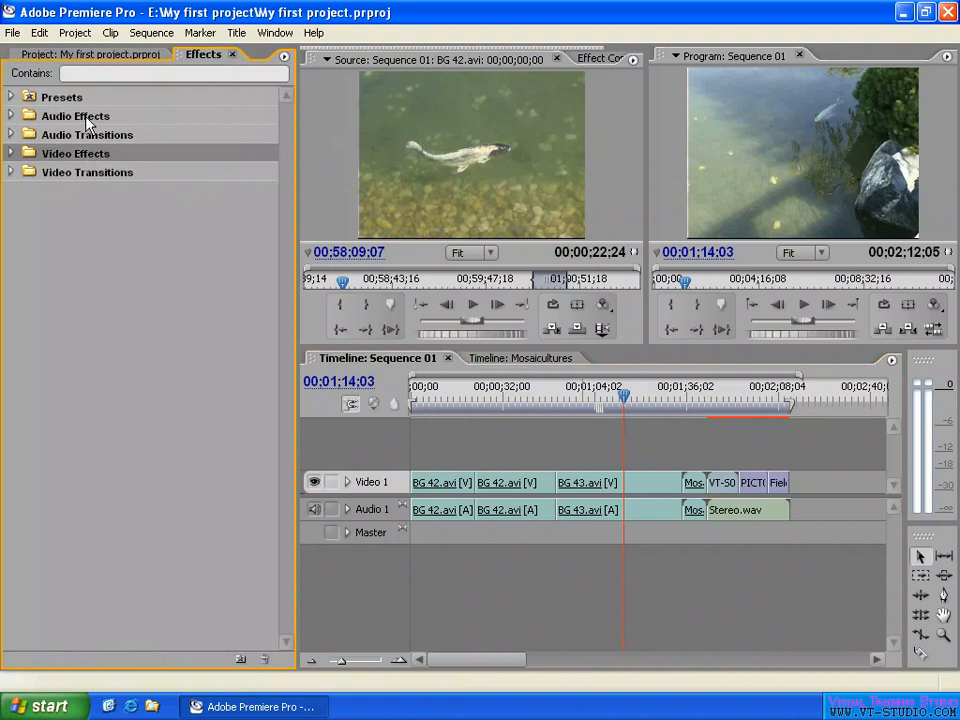
left_click(87, 120)
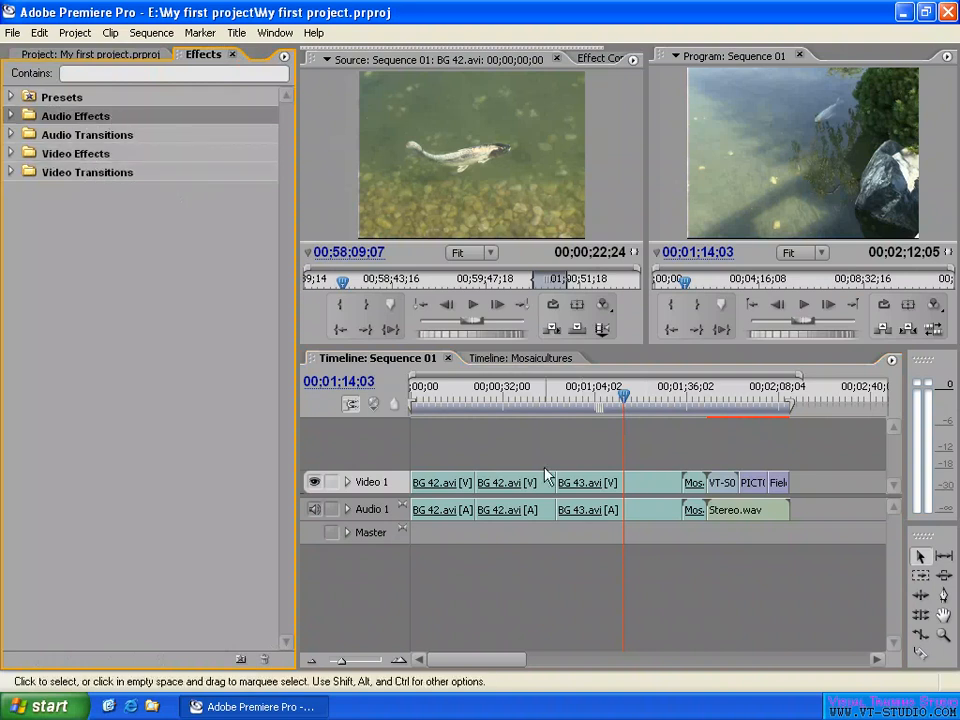
Step: Move the playhead to the cut between the second BG 42.avi clip and BG 43.avi, leaving no clip selected
left_click(628, 490)
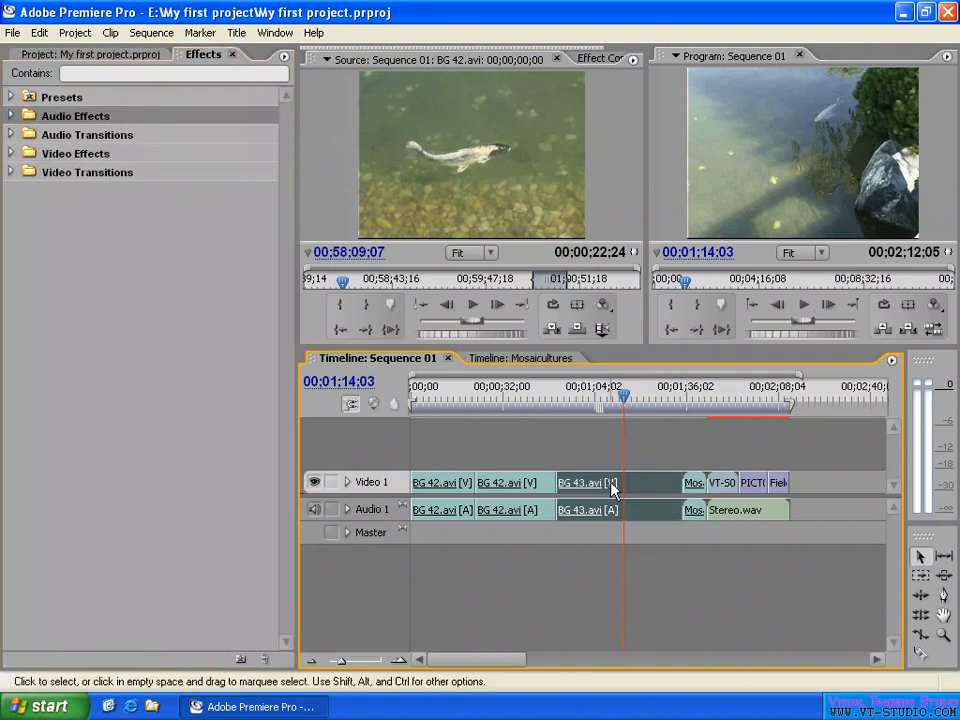
left_click(99, 137)
left_click(107, 176)
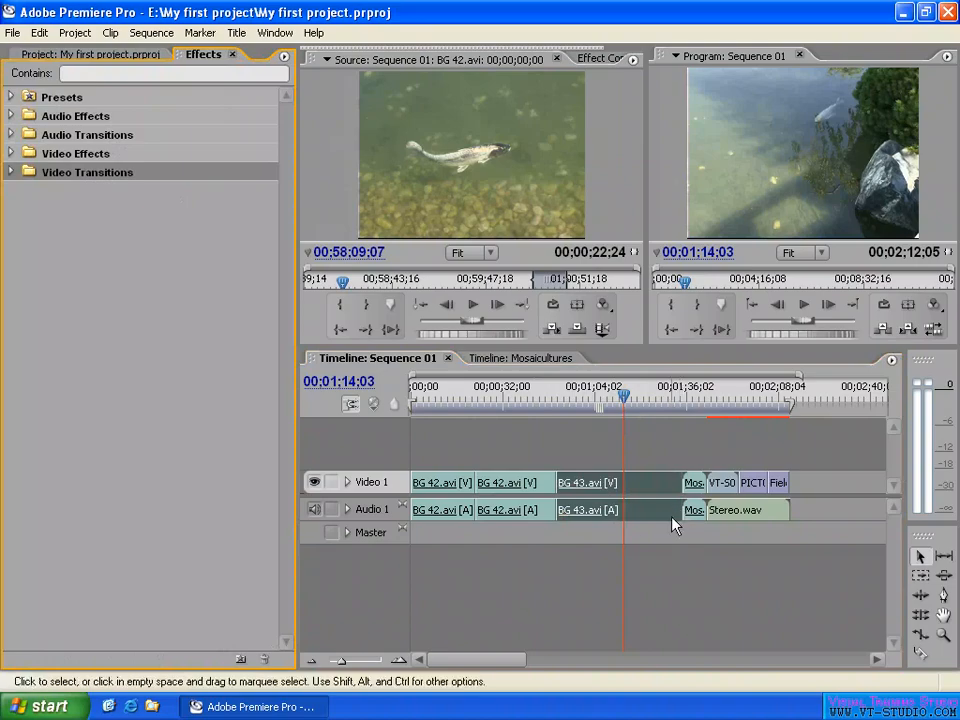
left_click_drag(544, 400, 556, 403)
left_click(552, 445)
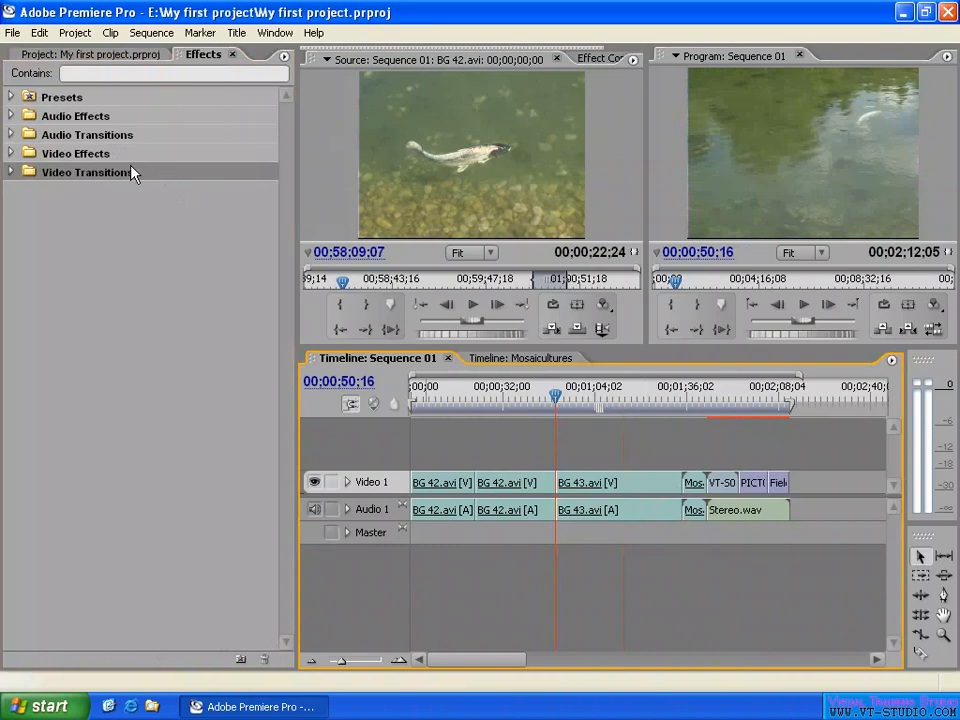
Step: Compare the two transition categories with the two effect categories in the effects library
left_click(97, 183)
left_click(100, 138)
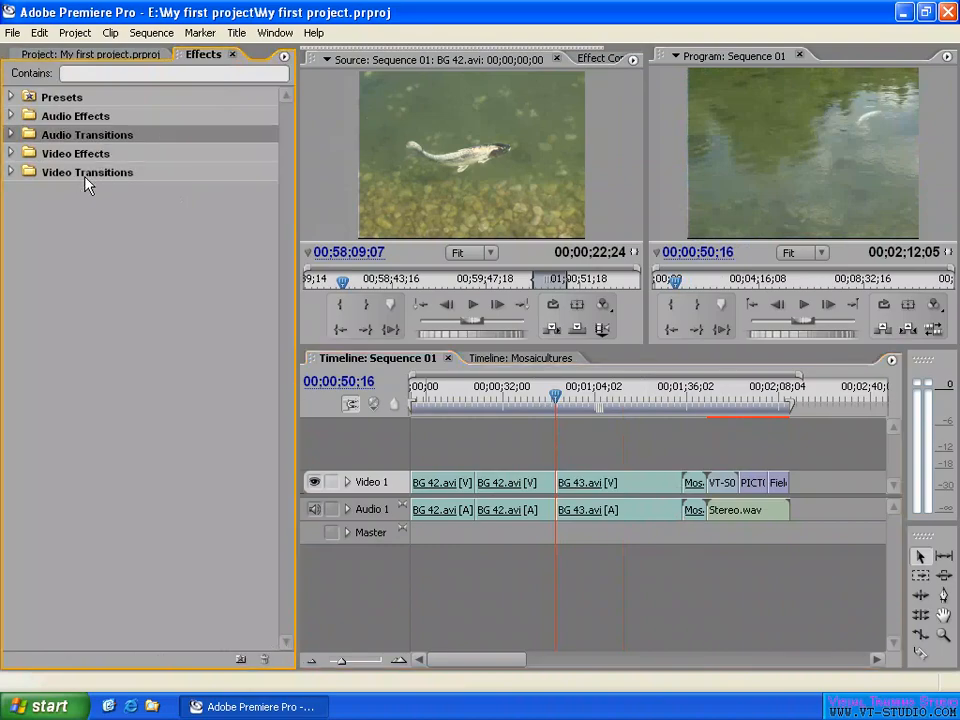
left_click(87, 181)
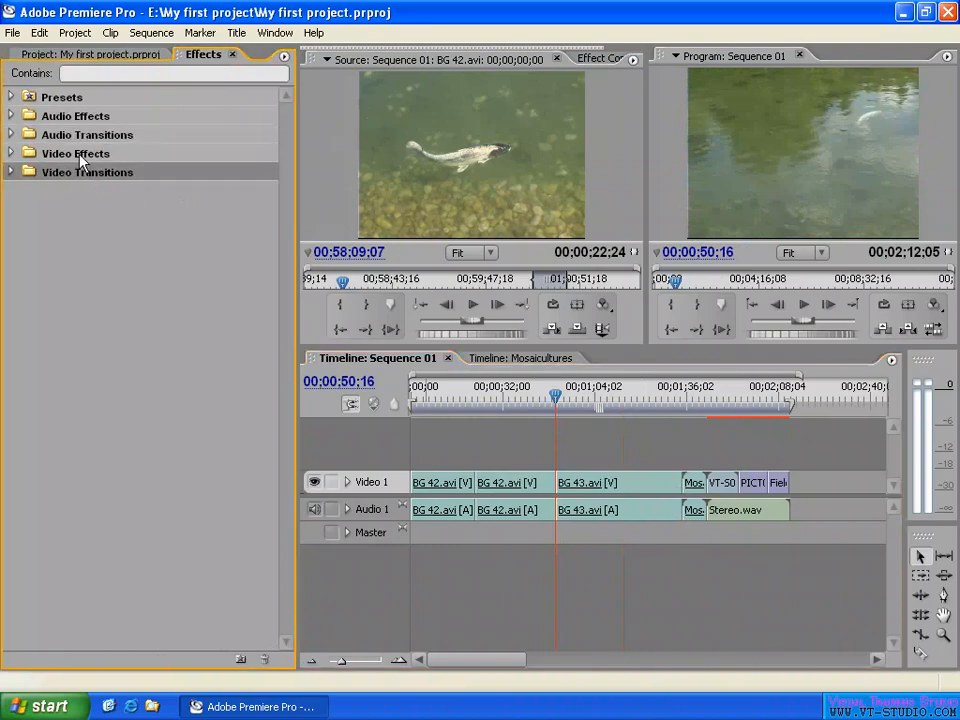
left_click(77, 119)
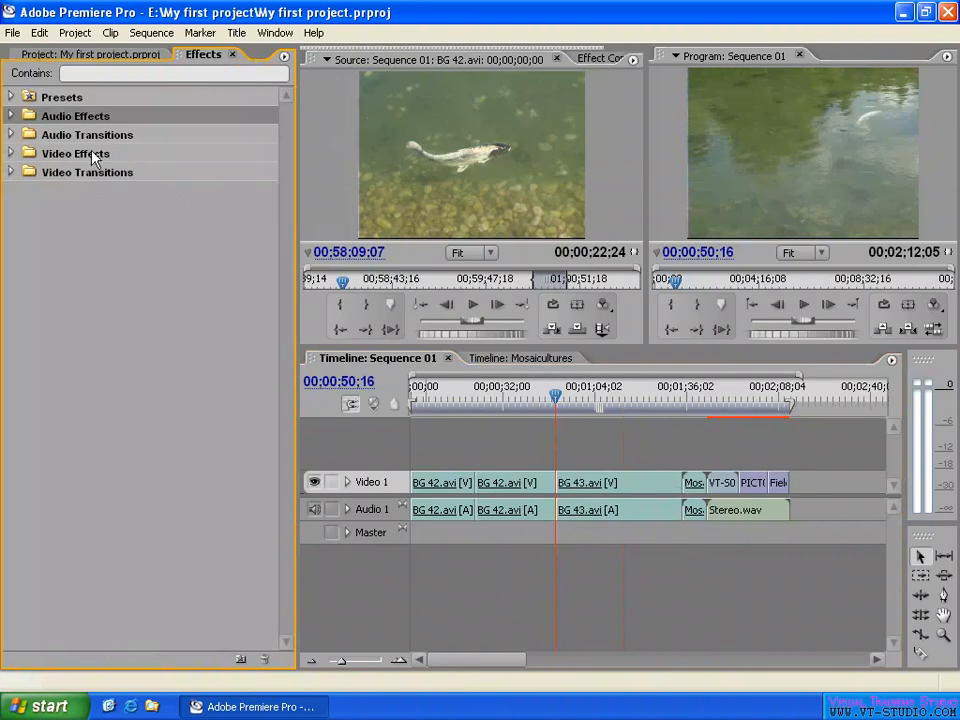
left_click(92, 154)
left_click(133, 245)
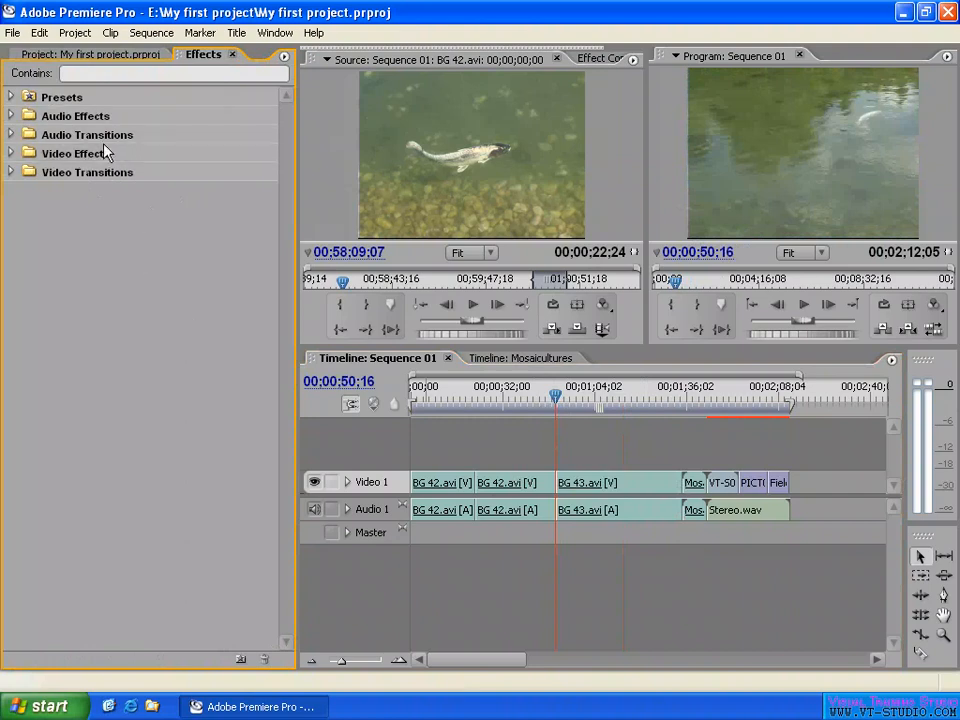
left_click(76, 118)
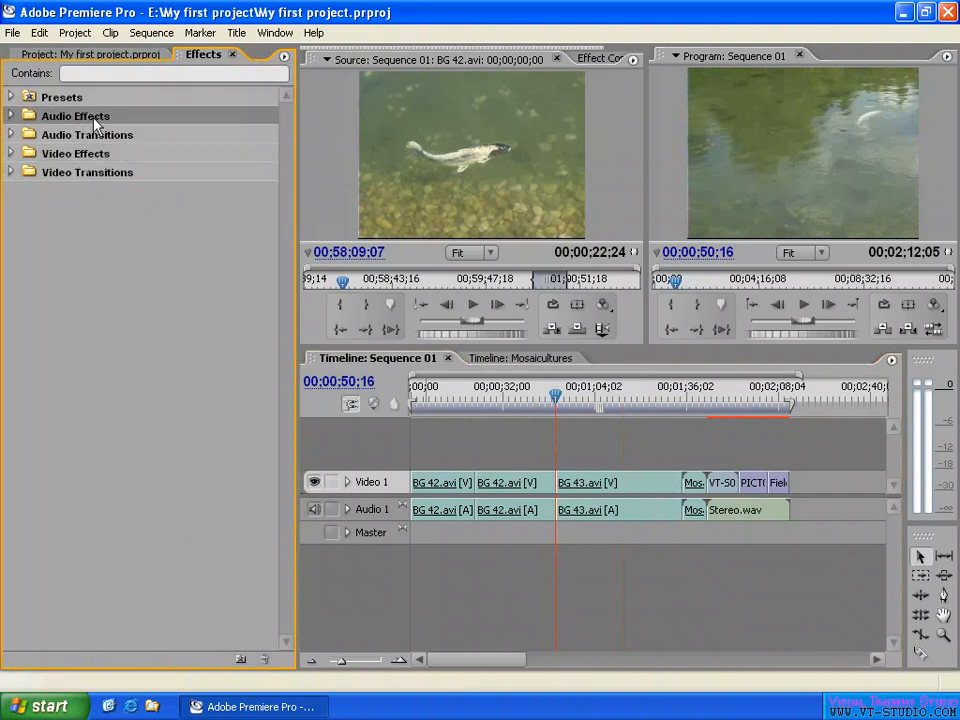
left_click(92, 155)
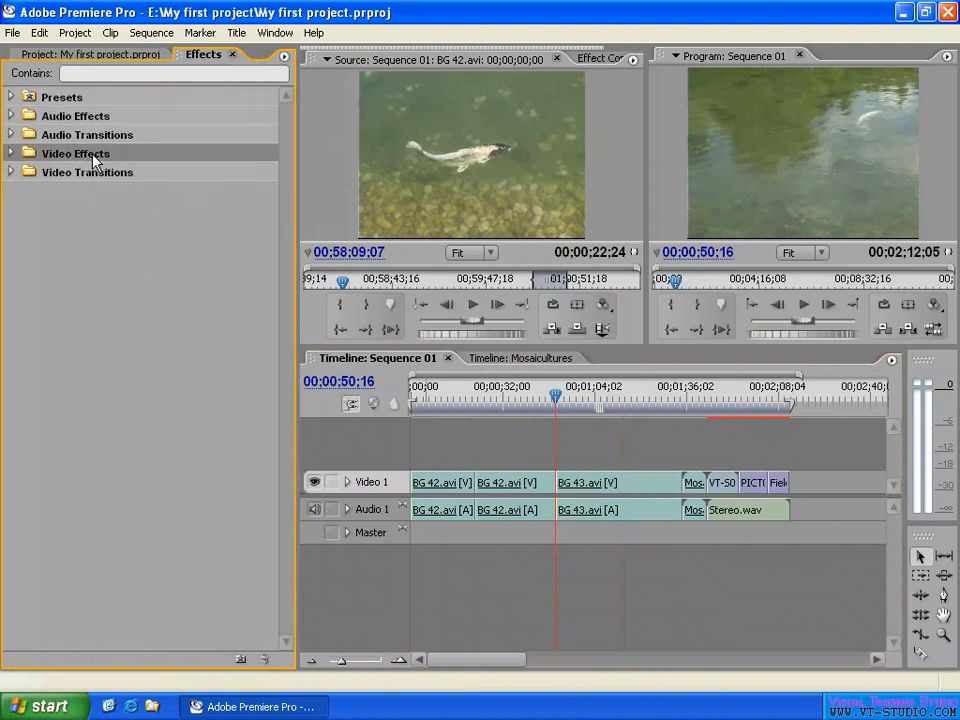
Step: Select the BG 43.avi clip in Sequence 01, leaving no effect category selected
left_click(607, 487)
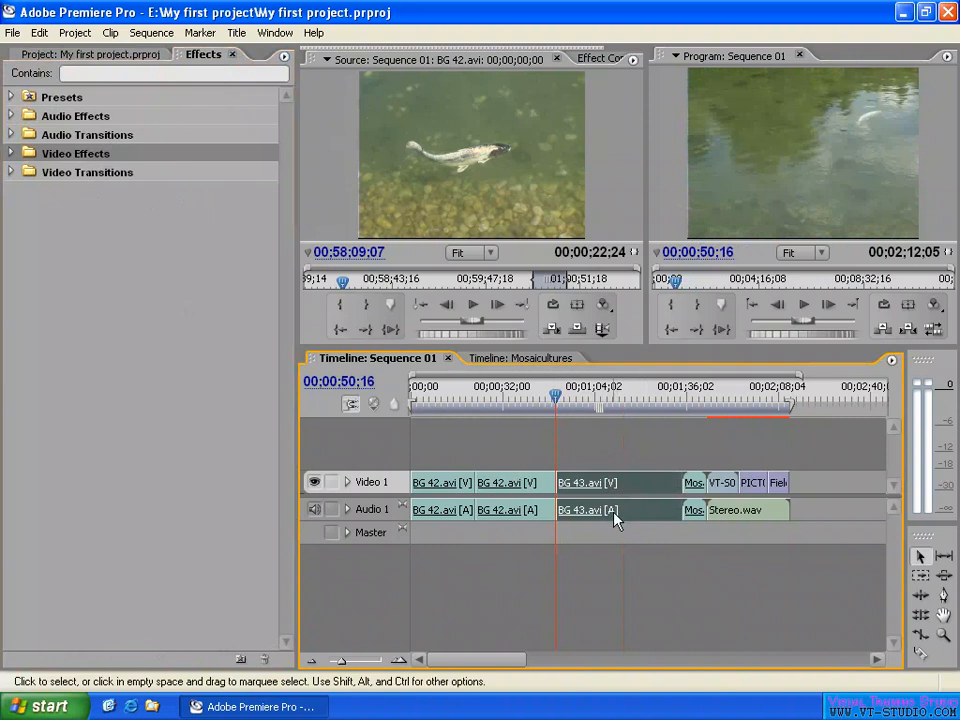
left_click(88, 134)
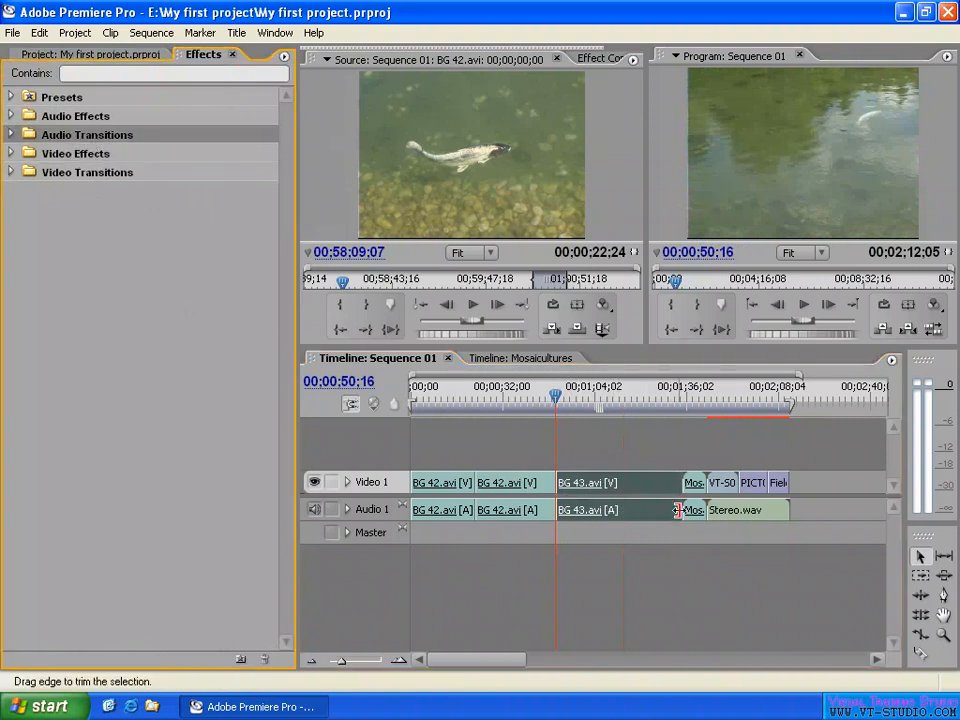
left_click(65, 263)
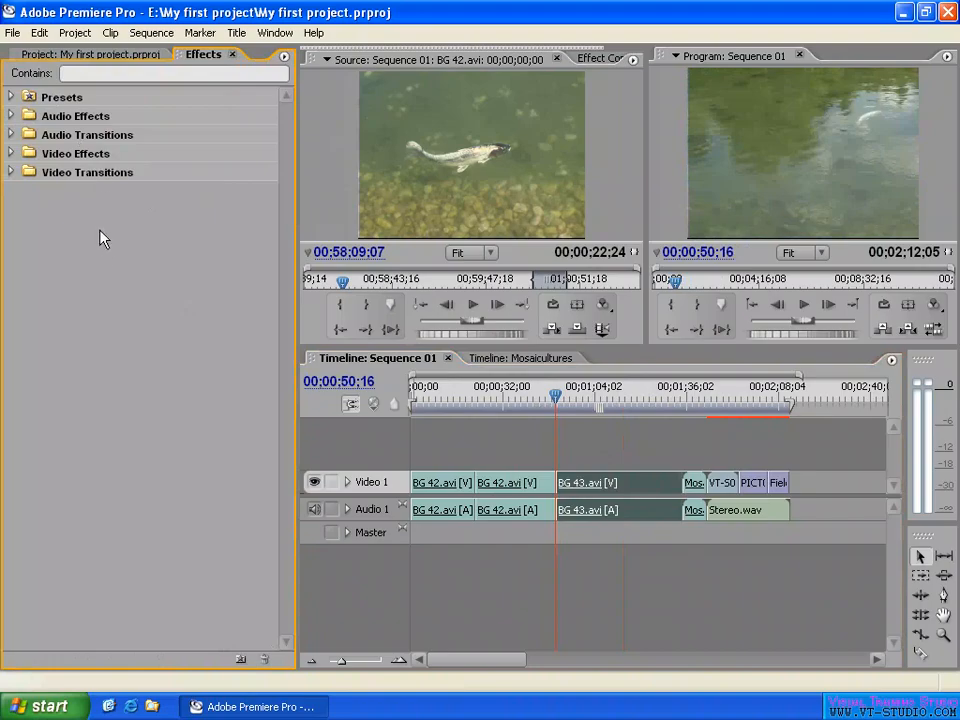
Step: Expand the Presets folder and its Blurs subfolder to examine the Fast Blur In preset
left_click(60, 100)
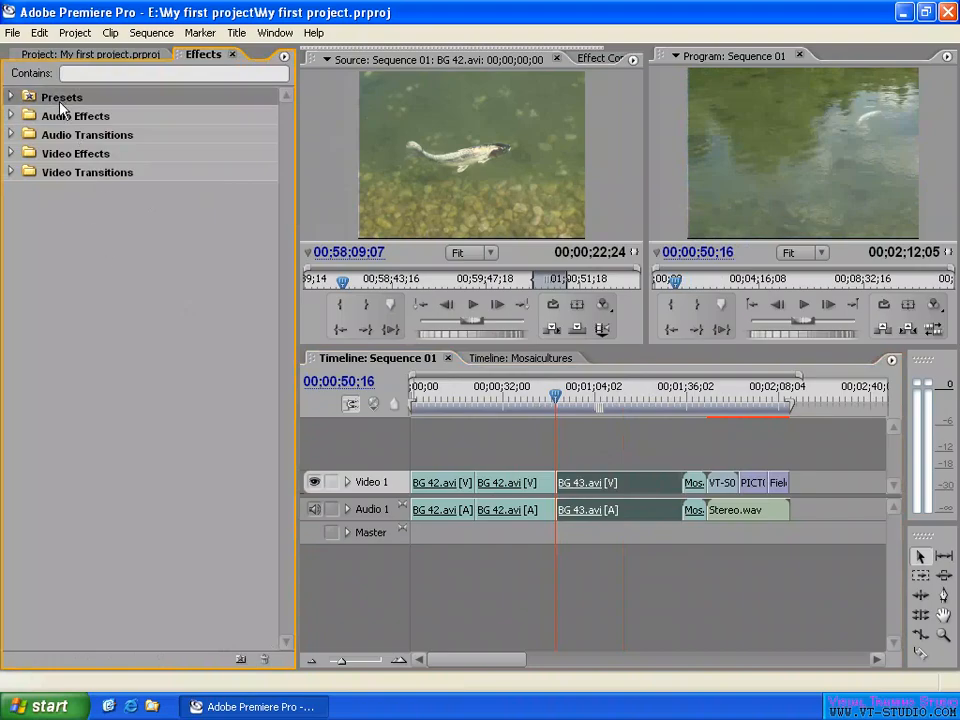
left_click(10, 96)
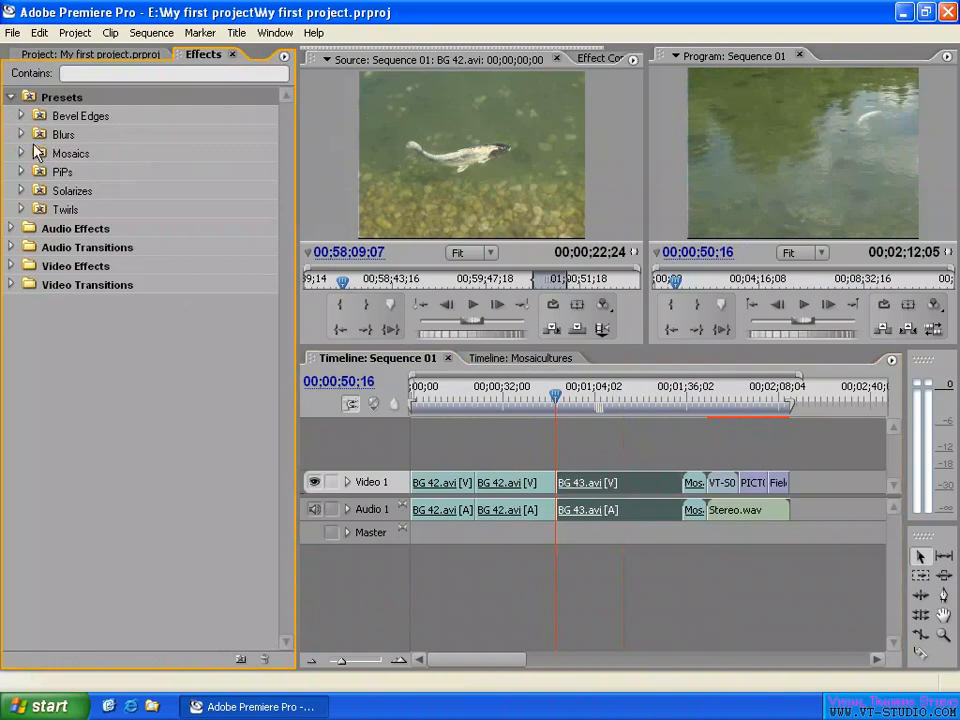
left_click(21, 134)
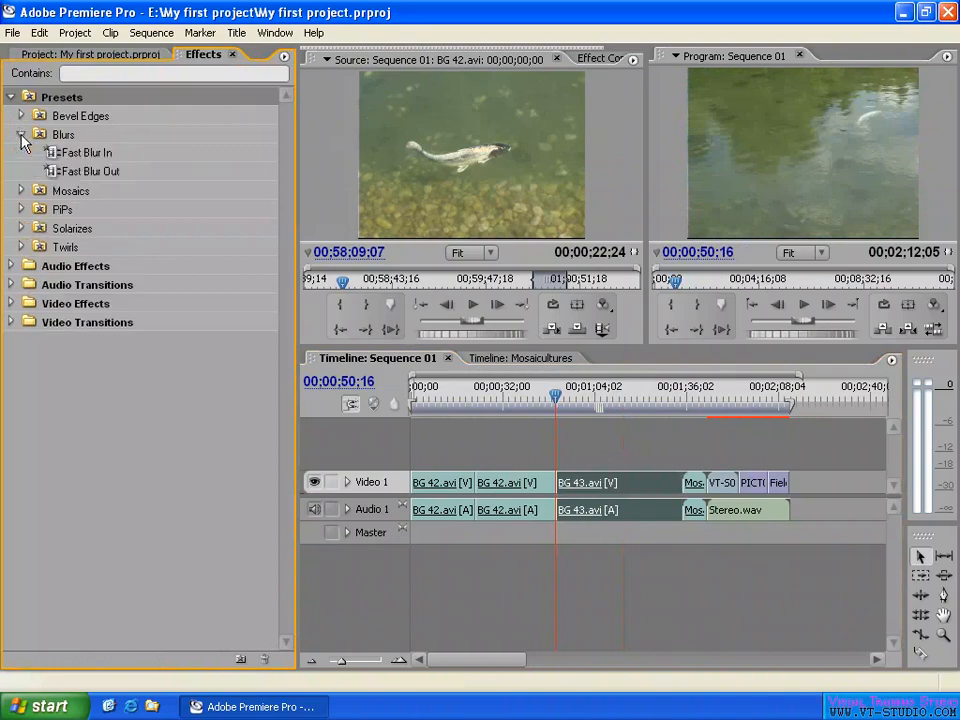
left_click(86, 154)
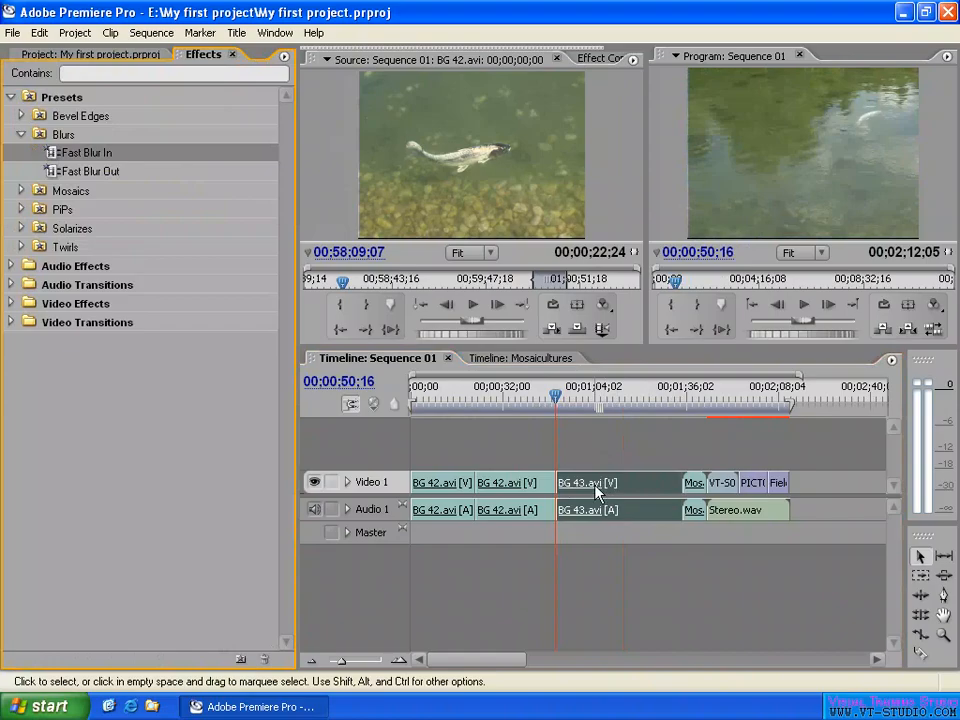
left_click(21, 134)
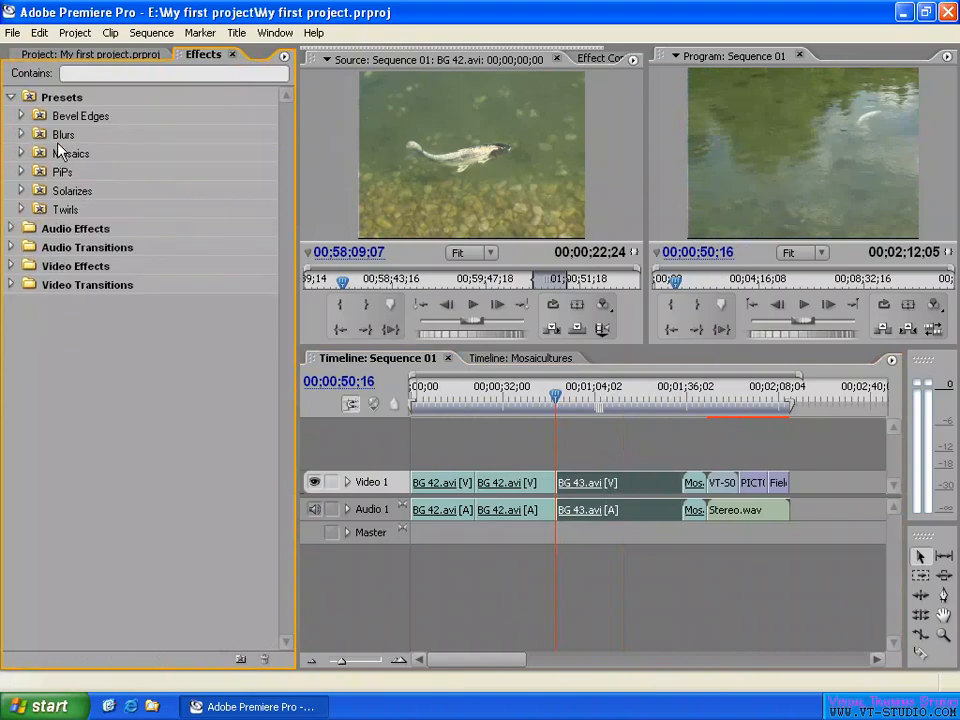
left_click(21, 134)
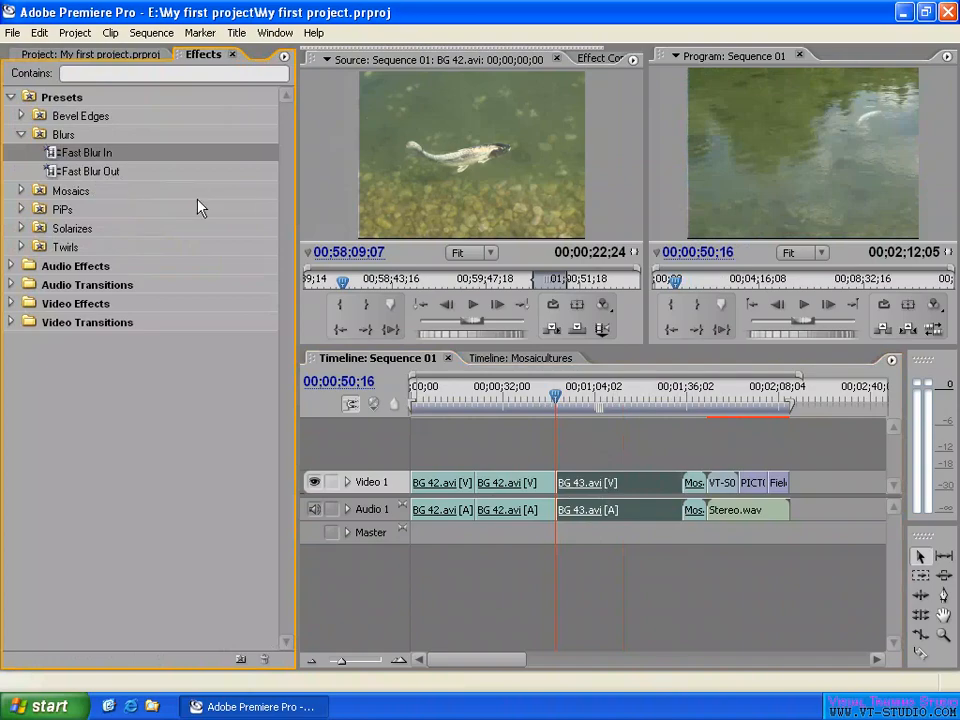
Step: Show the effect controls of BG 43.avi with the playhead at 00;01;11;05, and collapse its Motion properties
left_click(602, 60)
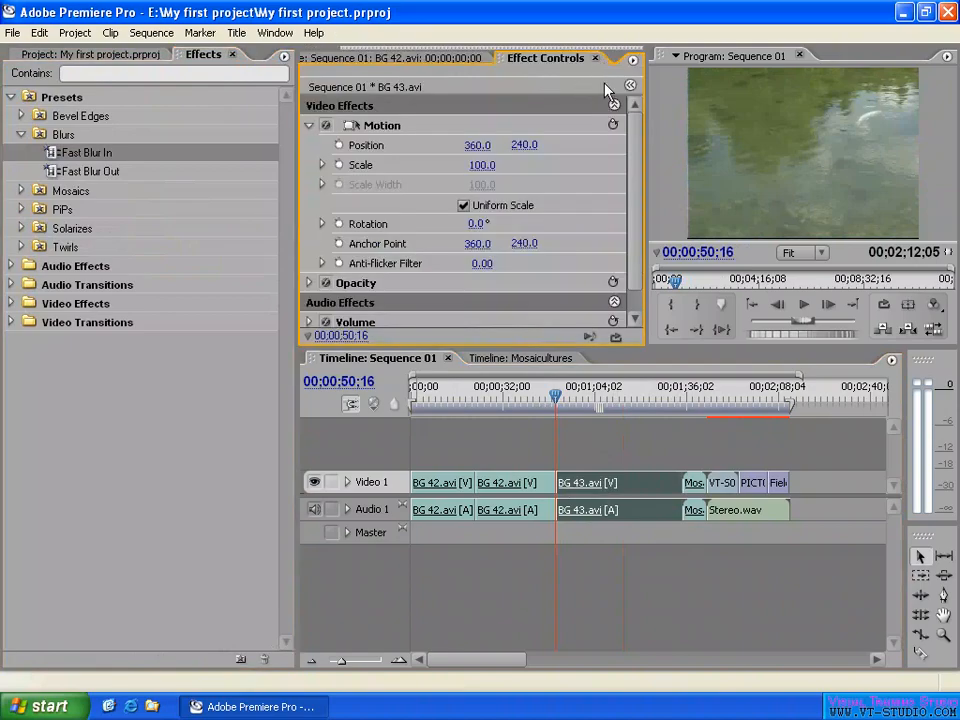
left_click(617, 399)
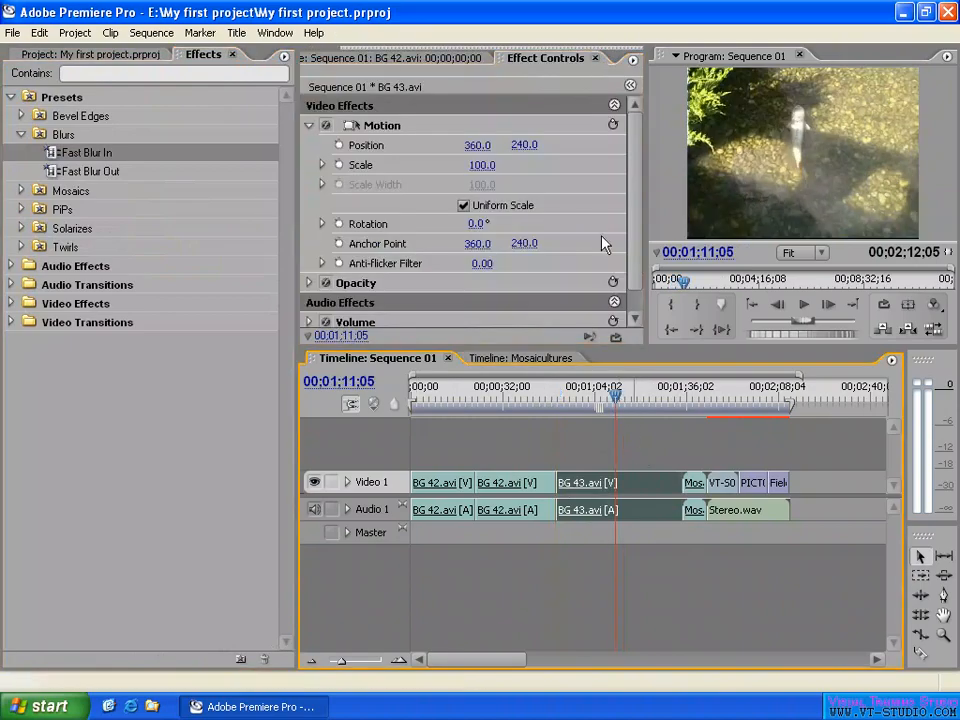
left_click(390, 128)
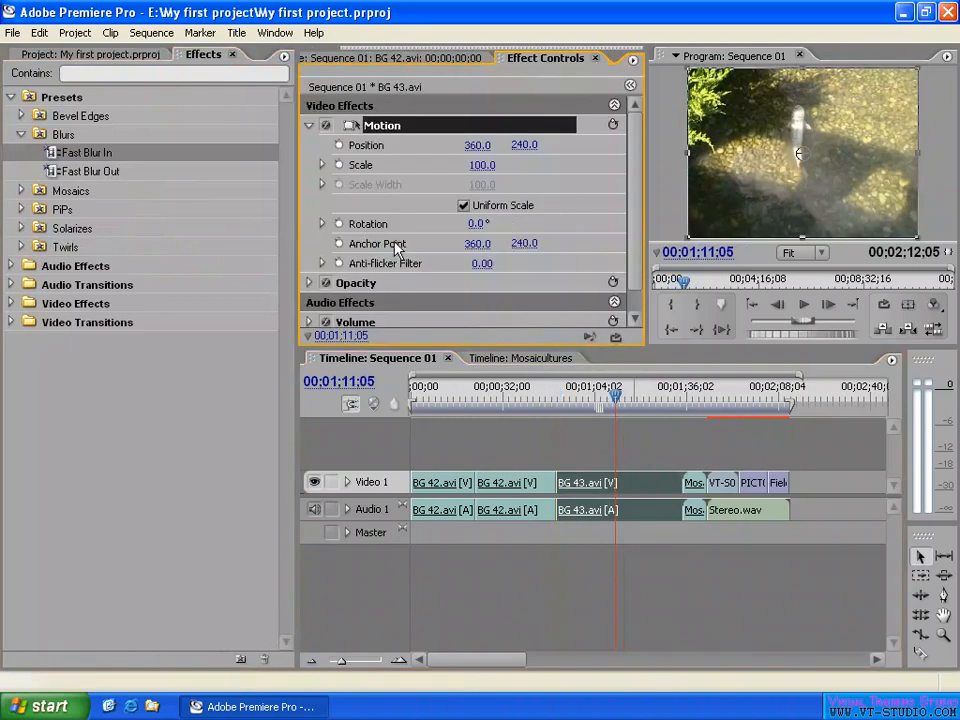
left_click(309, 125)
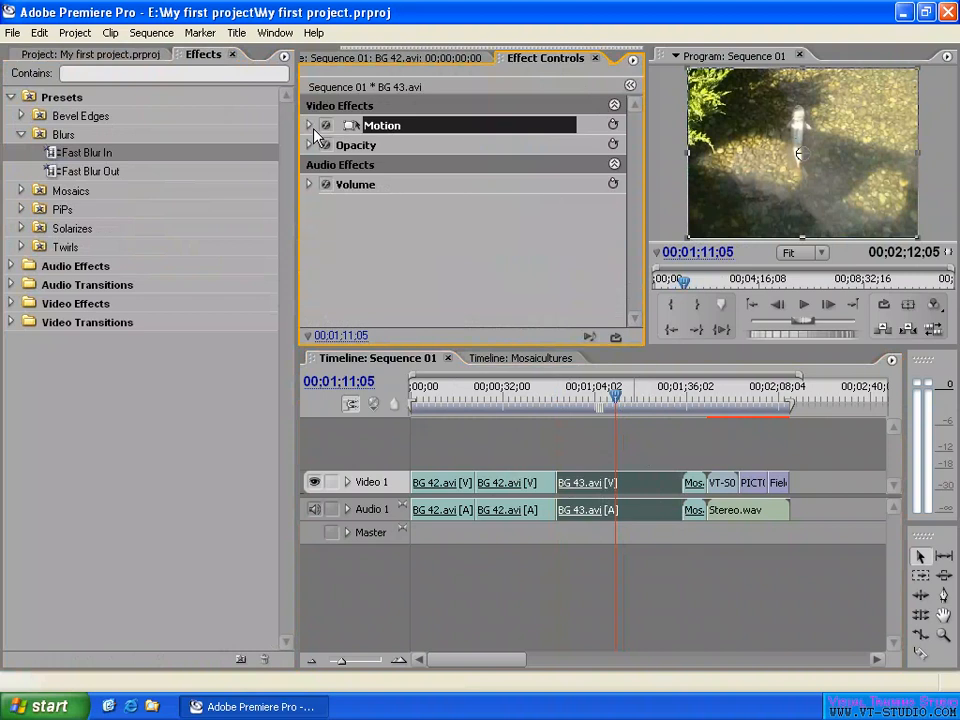
Step: View the preset-saving option for the Motion effect, then collapse the Blurs presets and deselect Motion
left_click(632, 62)
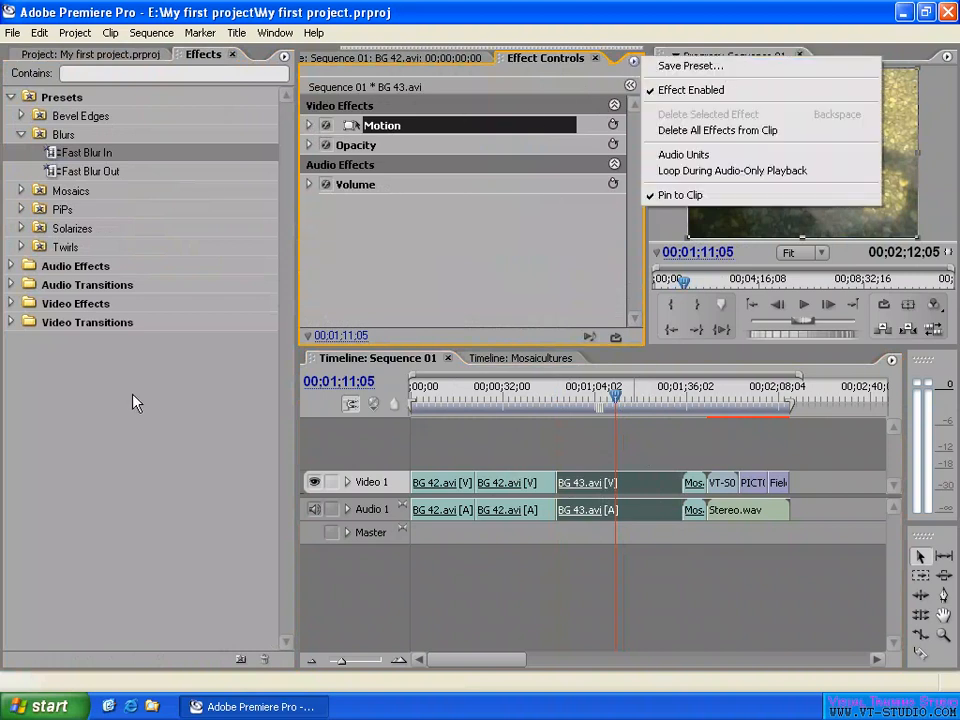
left_click(21, 134)
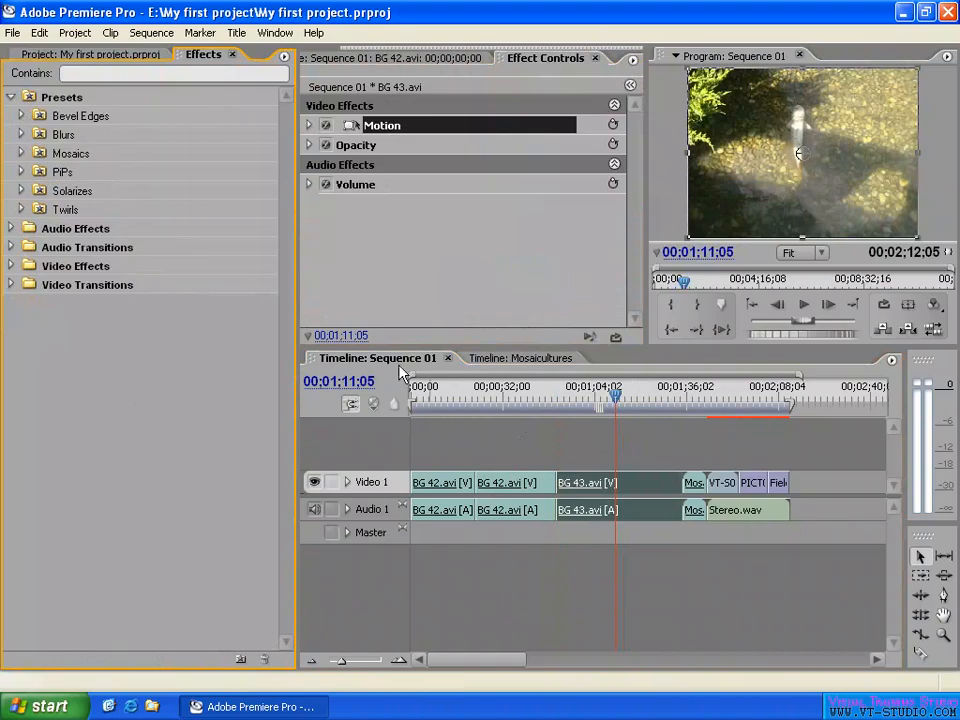
left_click(55, 98)
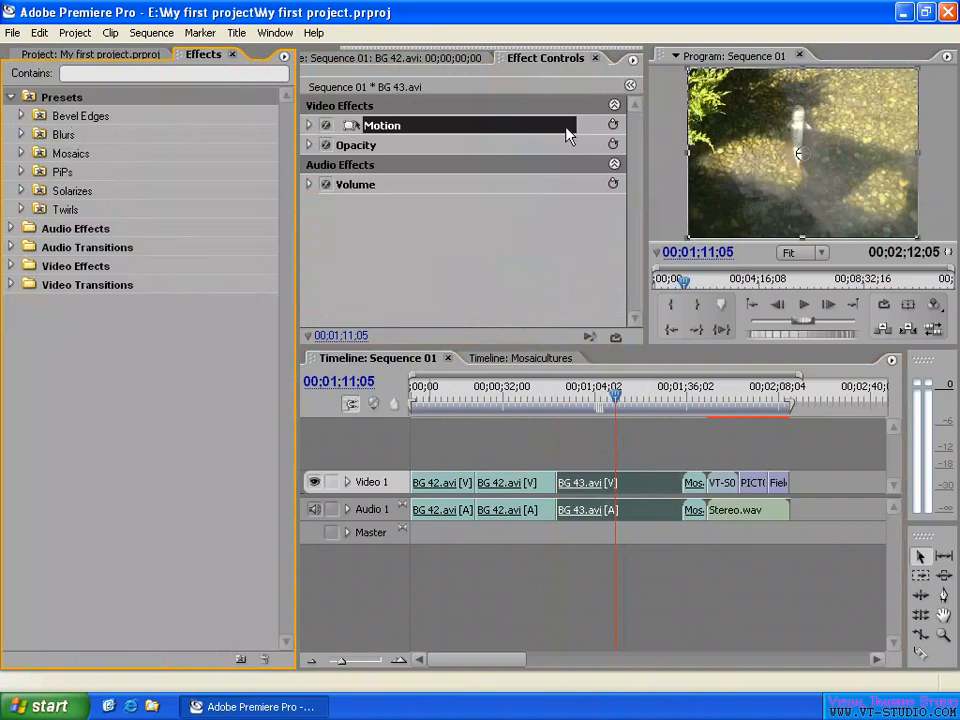
left_click(453, 252)
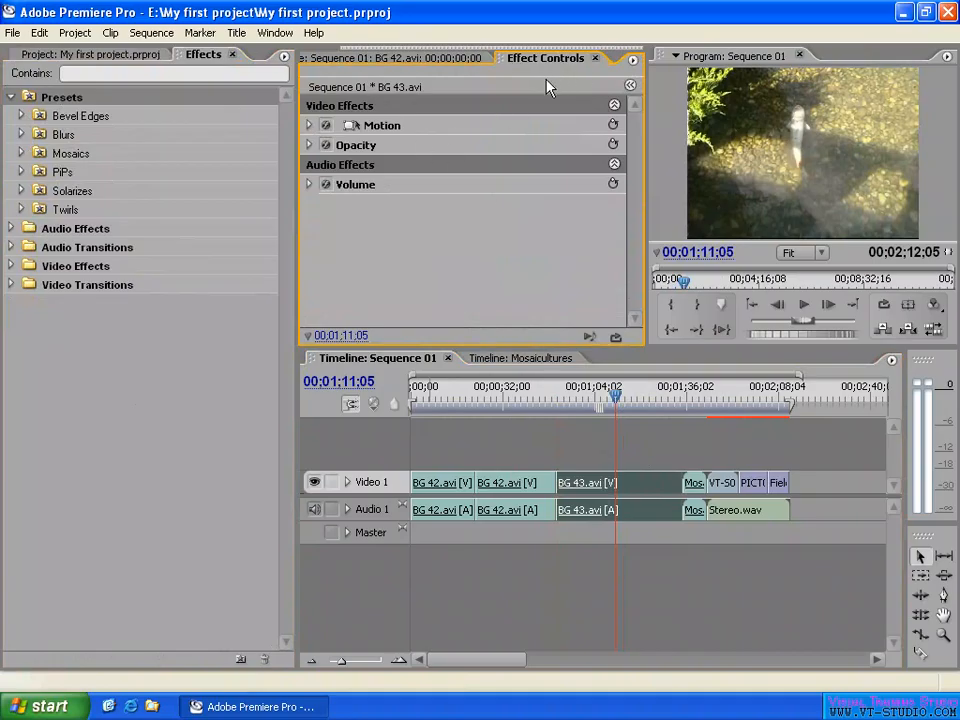
Step: Collapse the Presets folder and expand Audio Effects to examine its 5.1, Stereo and Mono categories
left_click(11, 97)
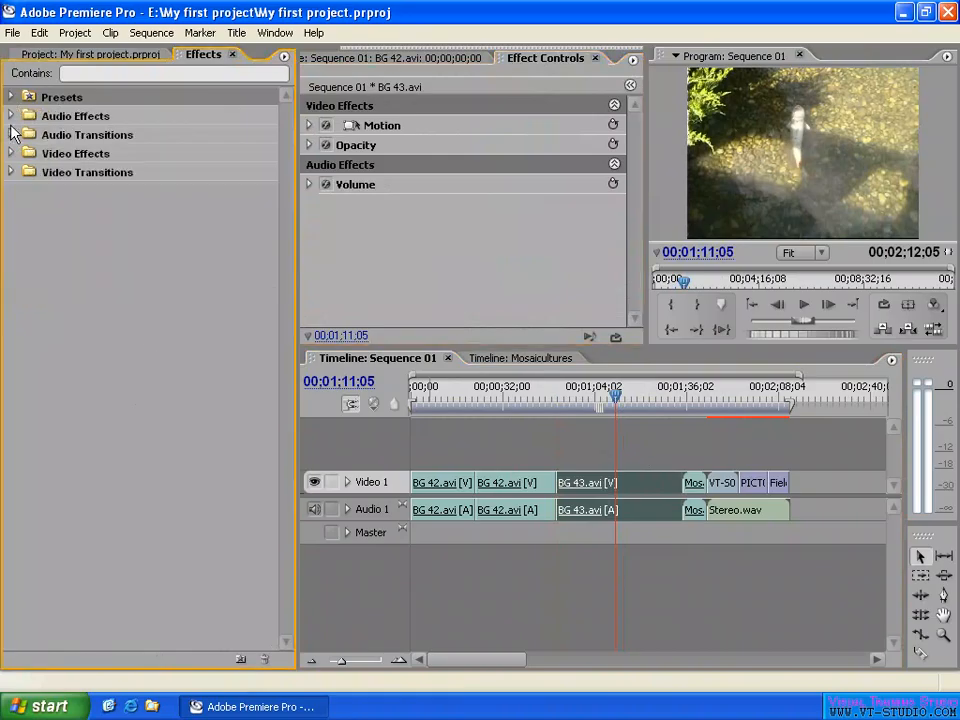
left_click(11, 116)
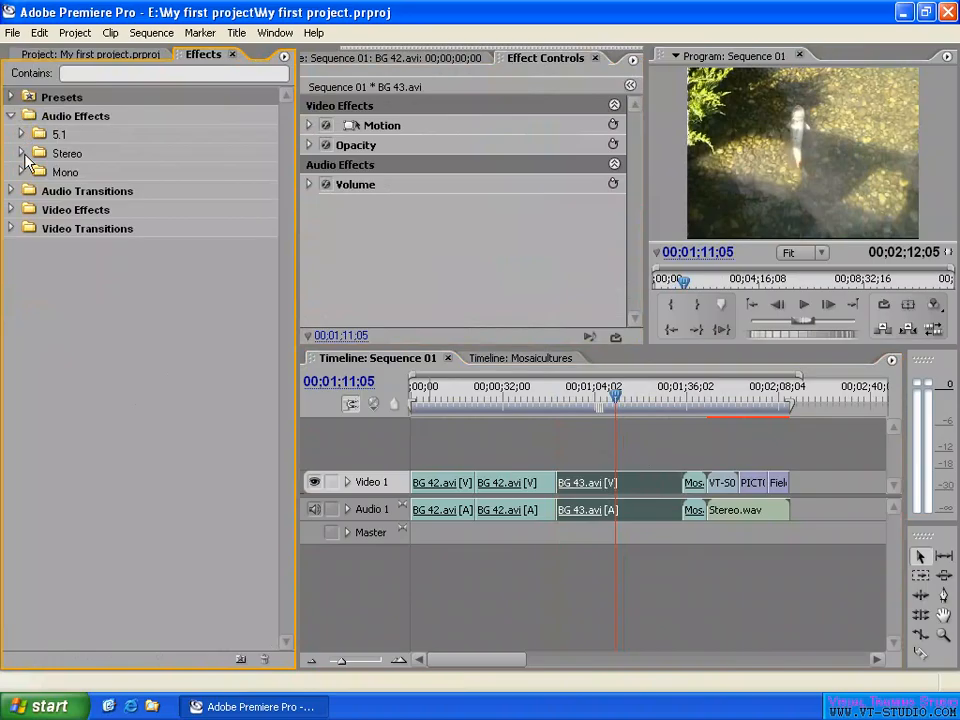
left_click(62, 134)
left_click(66, 153)
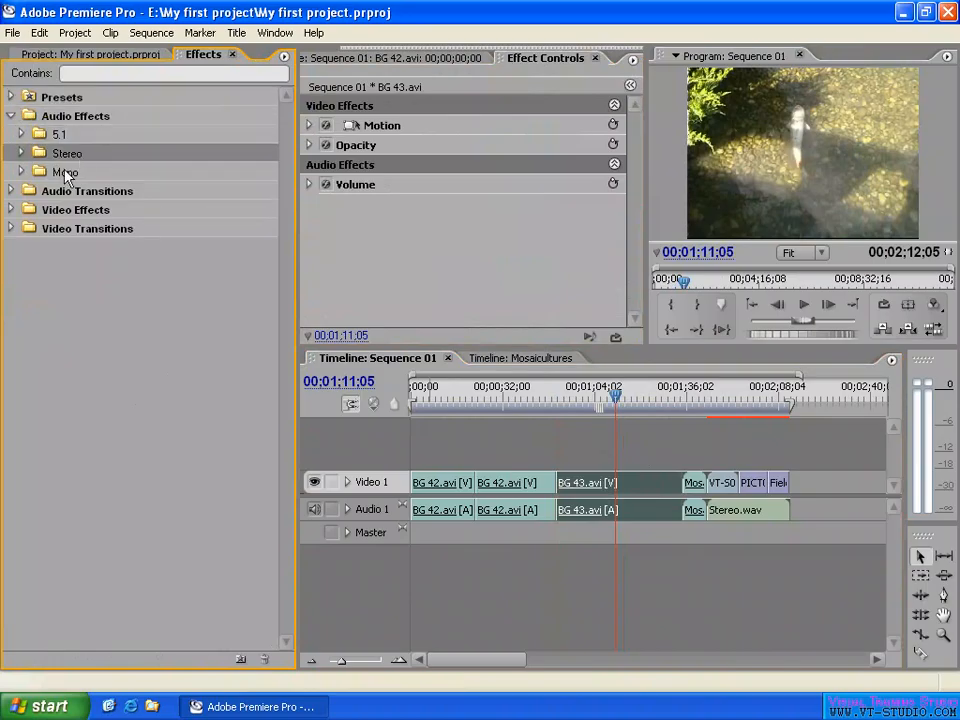
left_click(63, 172)
left_click(82, 155)
left_click(67, 140)
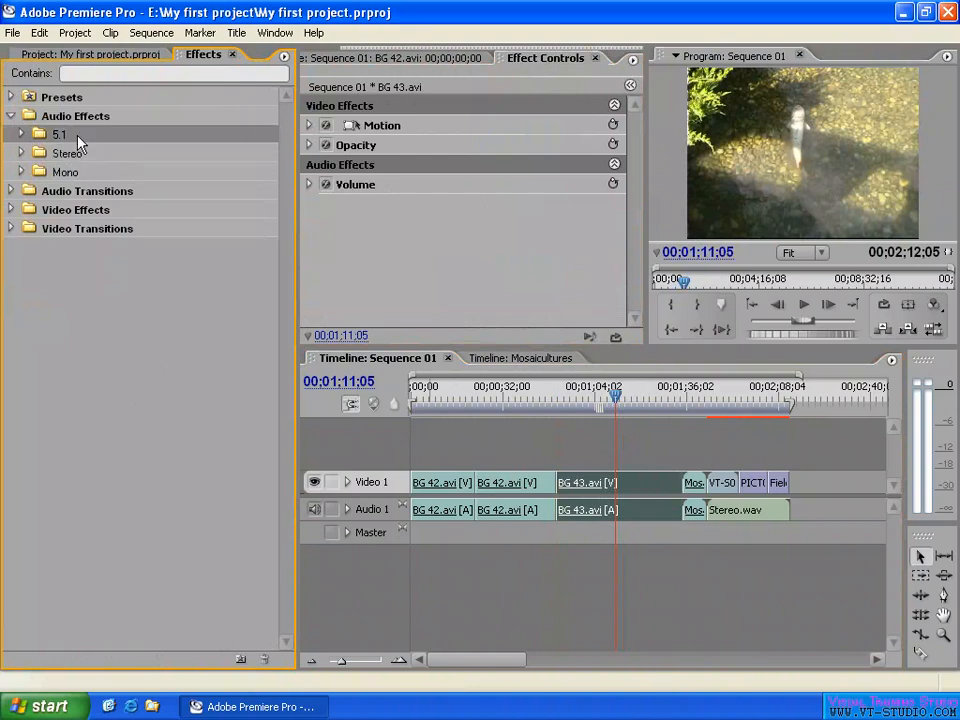
left_click(72, 158)
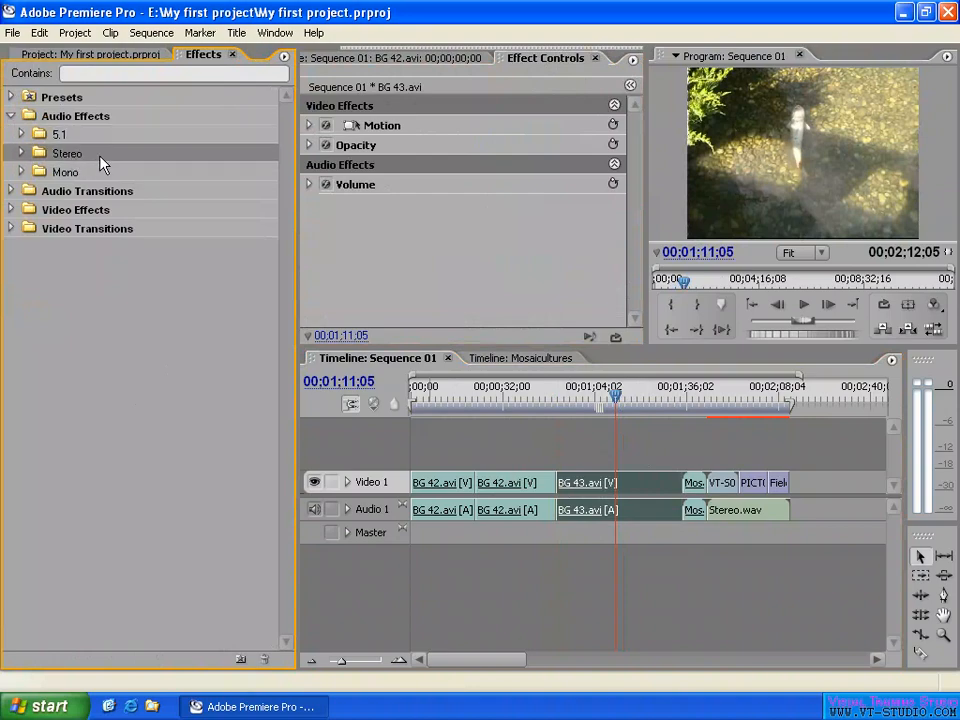
left_click(97, 173)
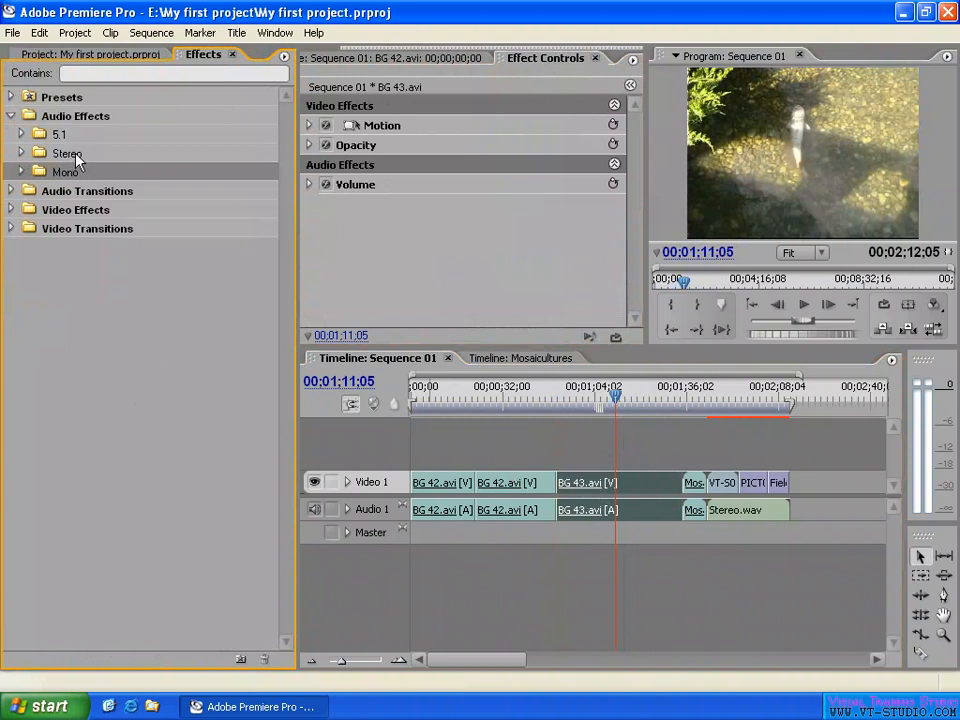
left_click(77, 158)
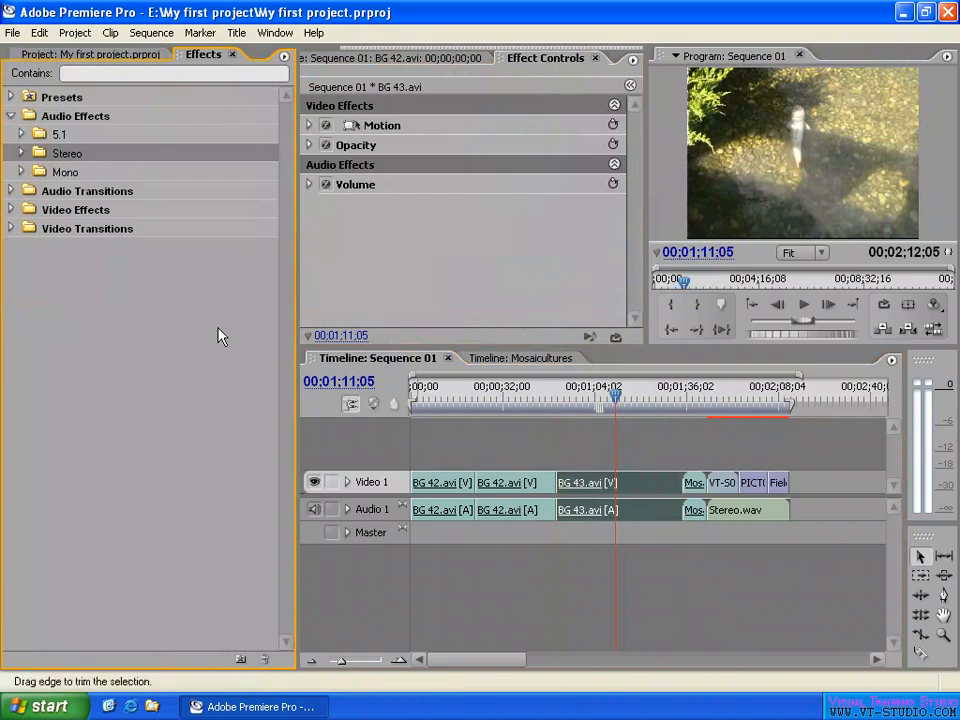
Step: Look up the Audio Mixer among the available windows without opening it, then select the 5.1 audio effects category
left_click(275, 33)
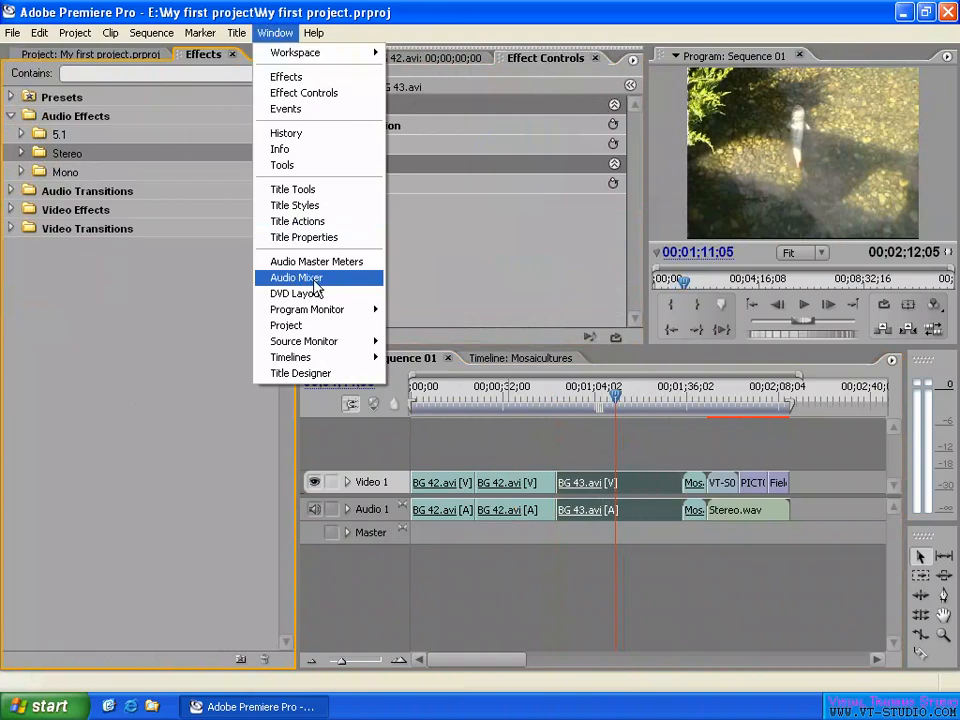
left_click(157, 290)
left_click(76, 155)
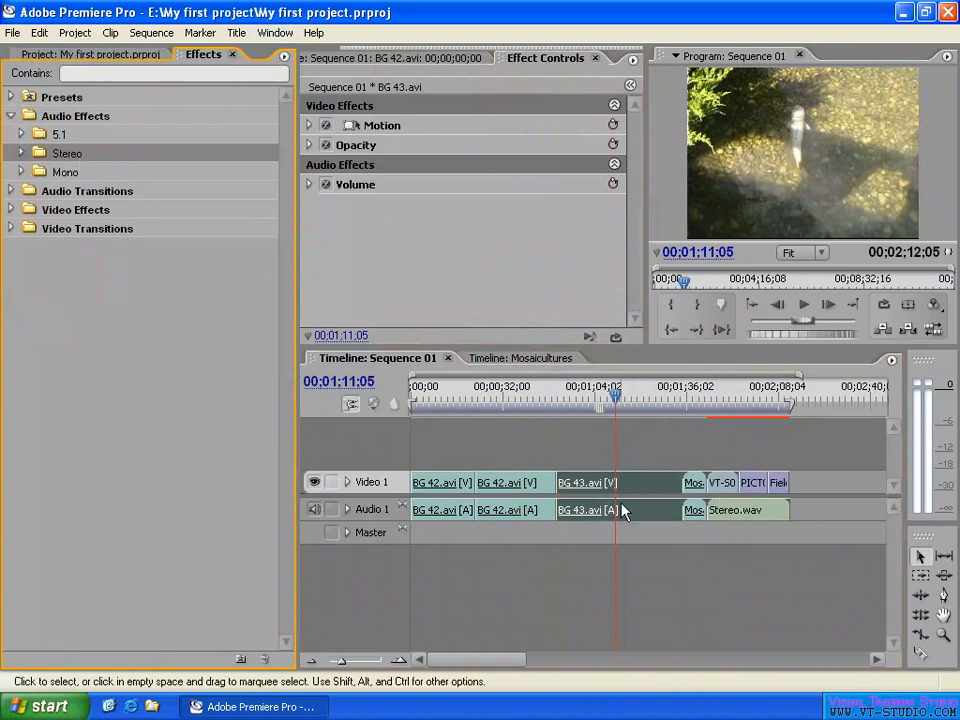
left_click(58, 134)
Step: Expand the Stereo, Mono and 5.1 audio effect folders and compare their effects, including the stereo Balance and DeEsser
left_click(23, 152)
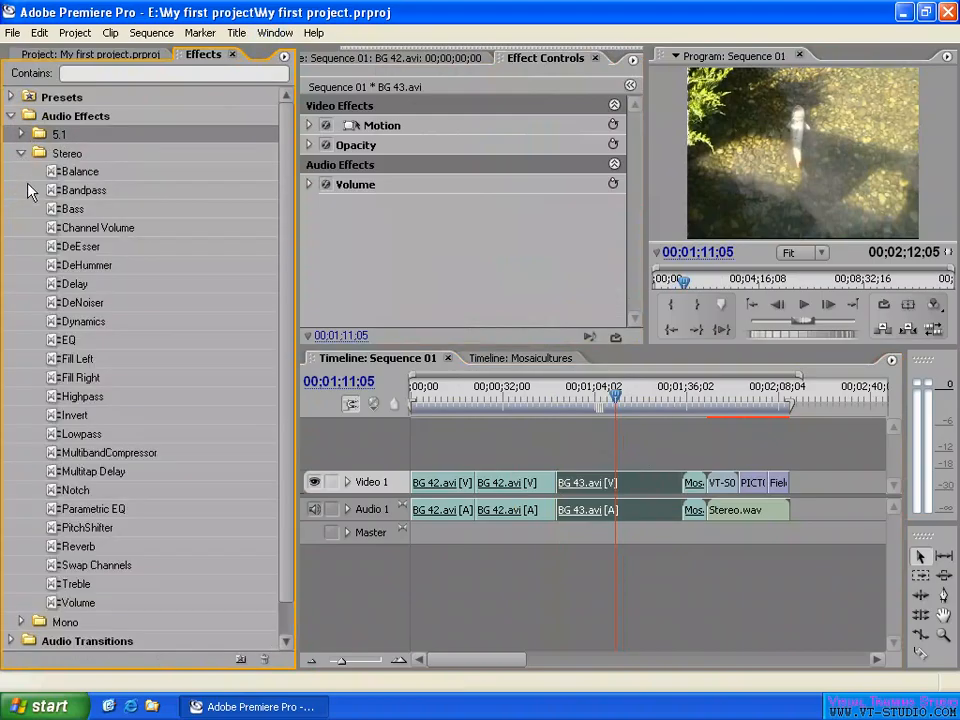
left_click(21, 622)
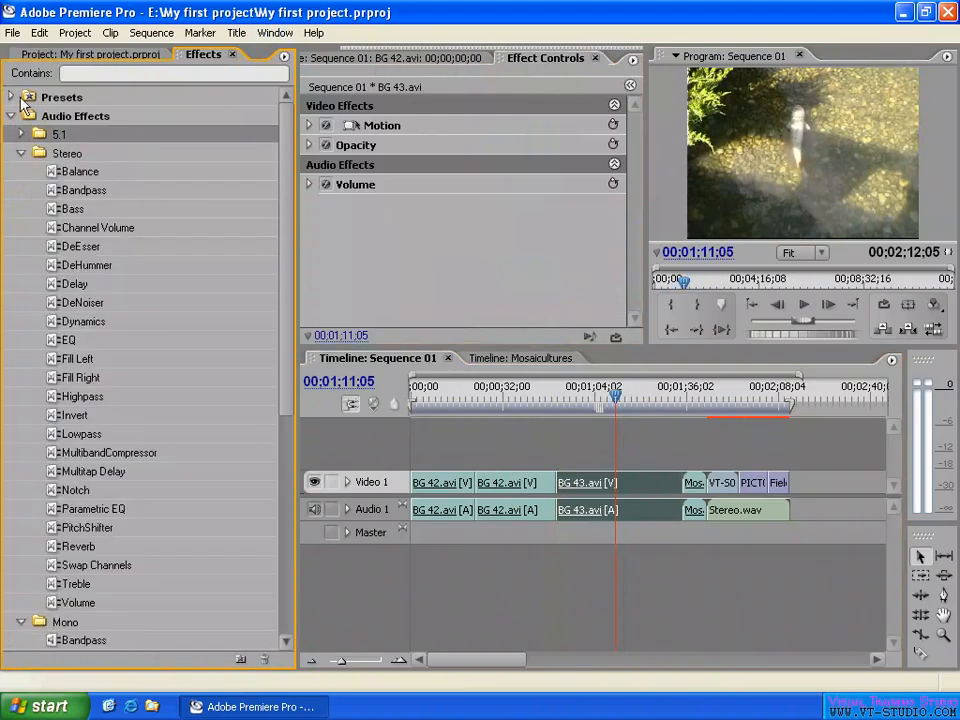
left_click(21, 134)
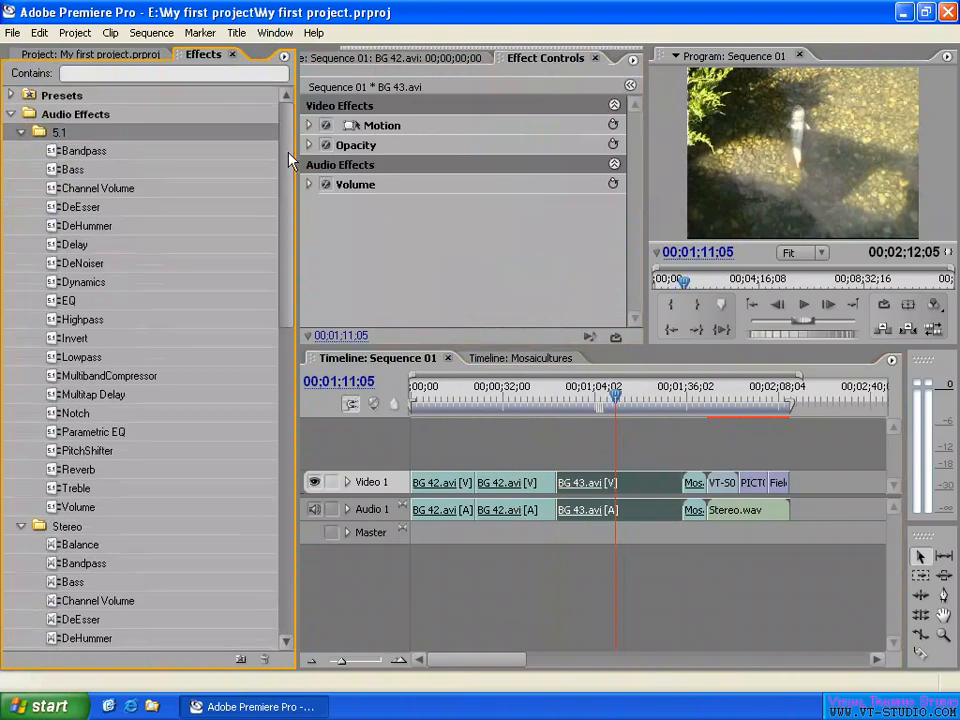
left_click_drag(290, 154, 290, 295)
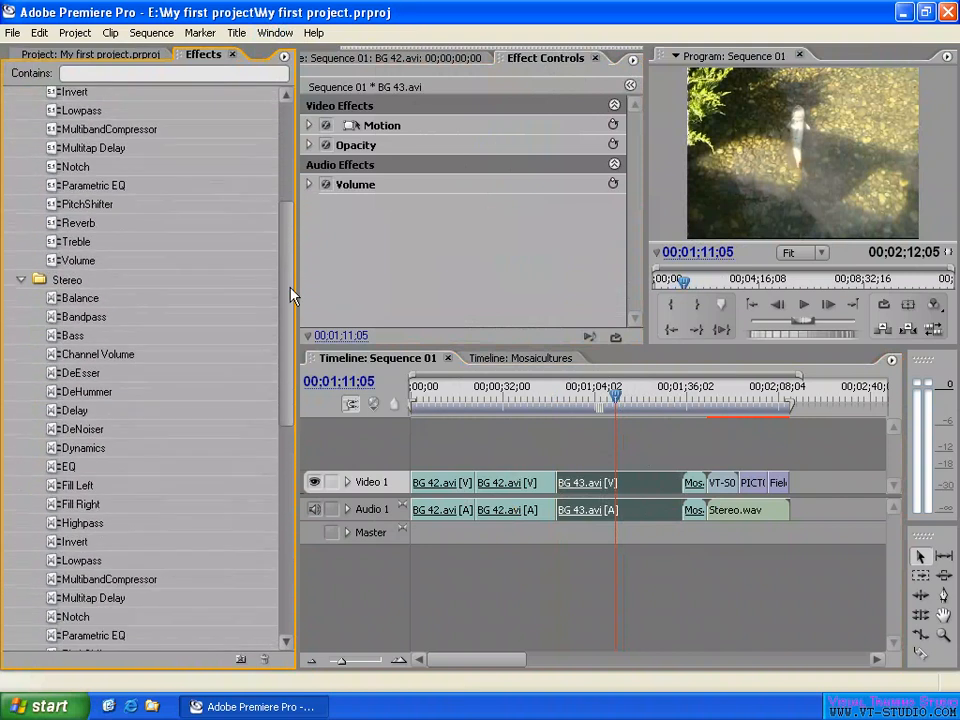
left_click(90, 298)
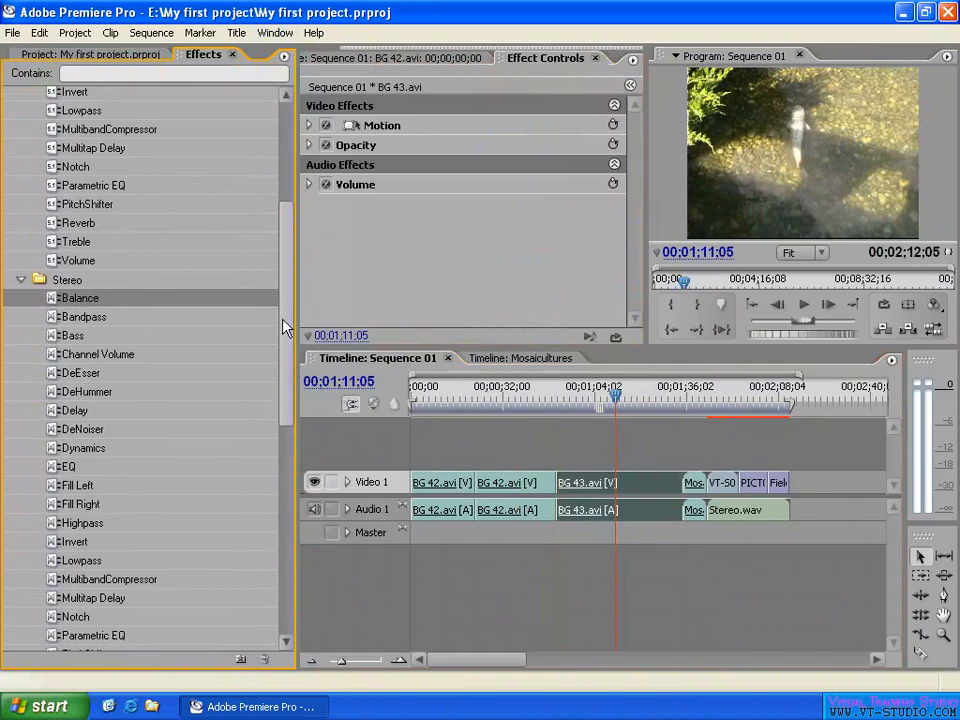
left_click_drag(283, 326, 279, 205)
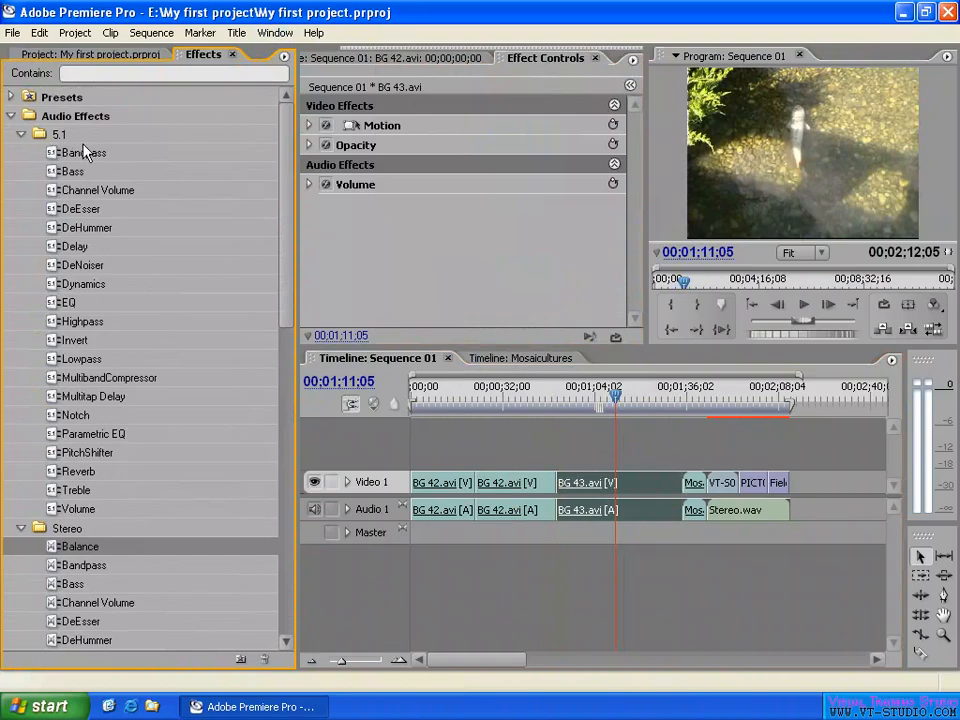
left_click_drag(288, 155, 288, 222)
left_click(80, 445)
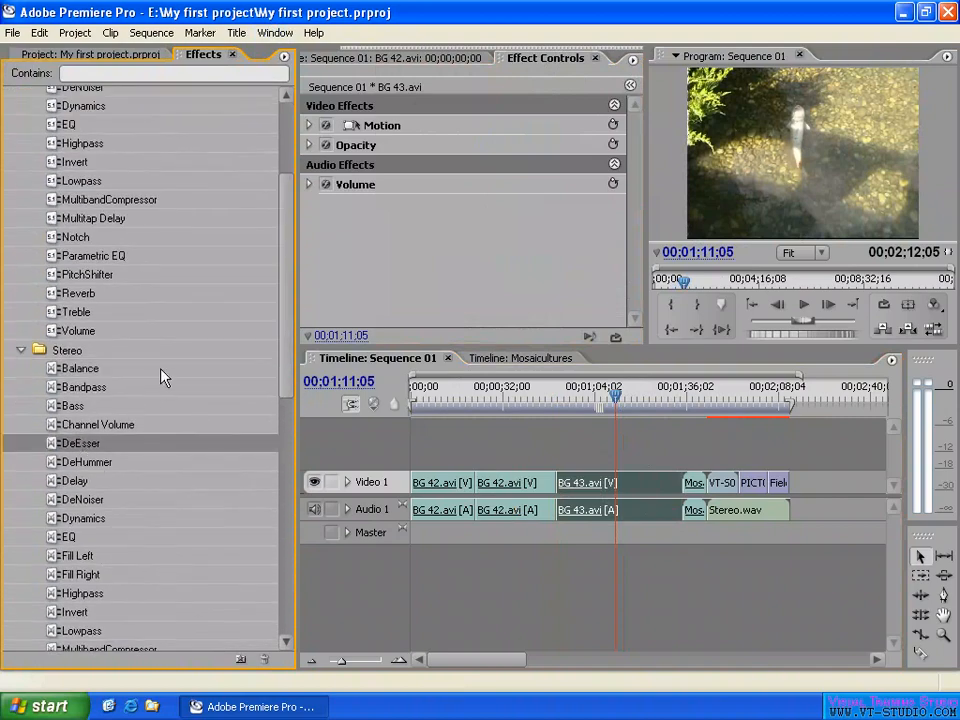
Step: Apply the stereo DeEsser effect to the audio of BG 43.avi and expand its parameters in the effect controls
scroll(155, 372, "up", 3)
left_click(21, 125)
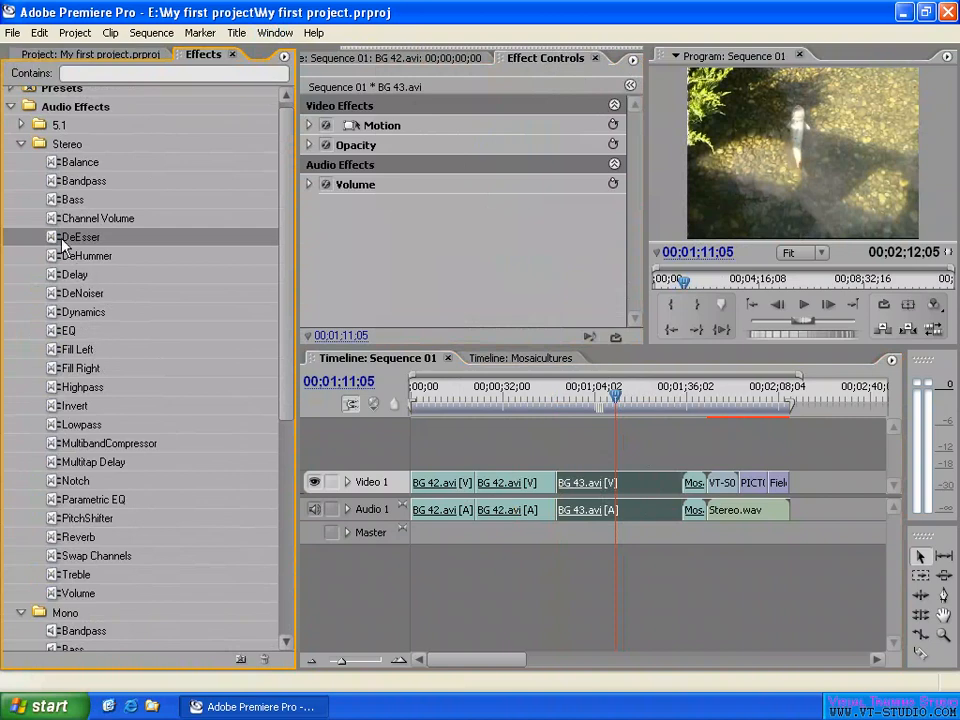
left_click_drag(55, 241, 627, 508)
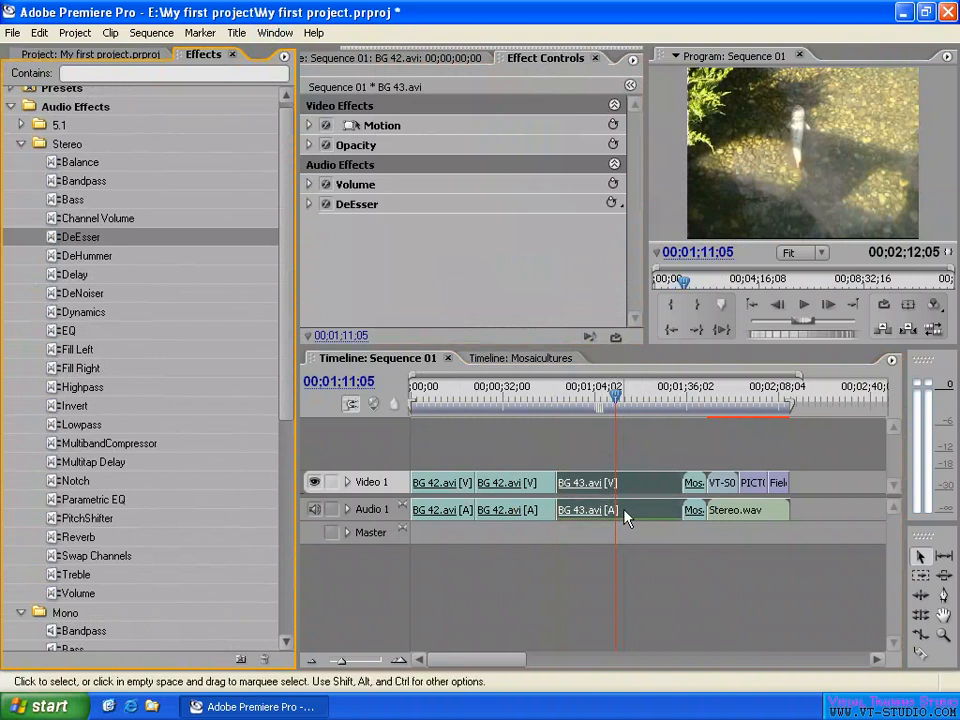
left_click(310, 210)
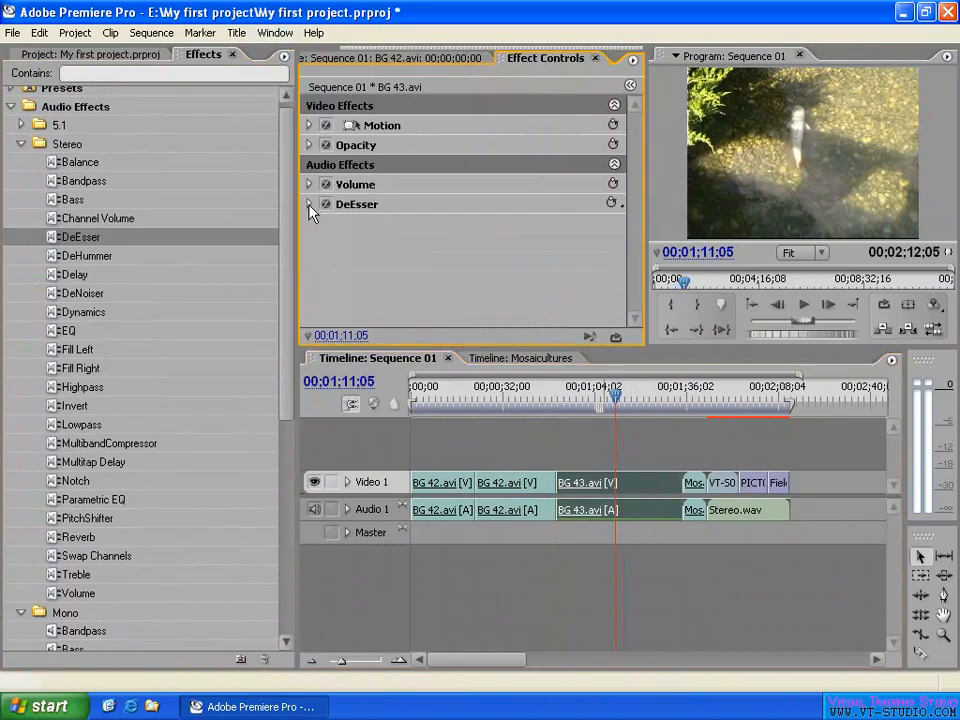
left_click(309, 205)
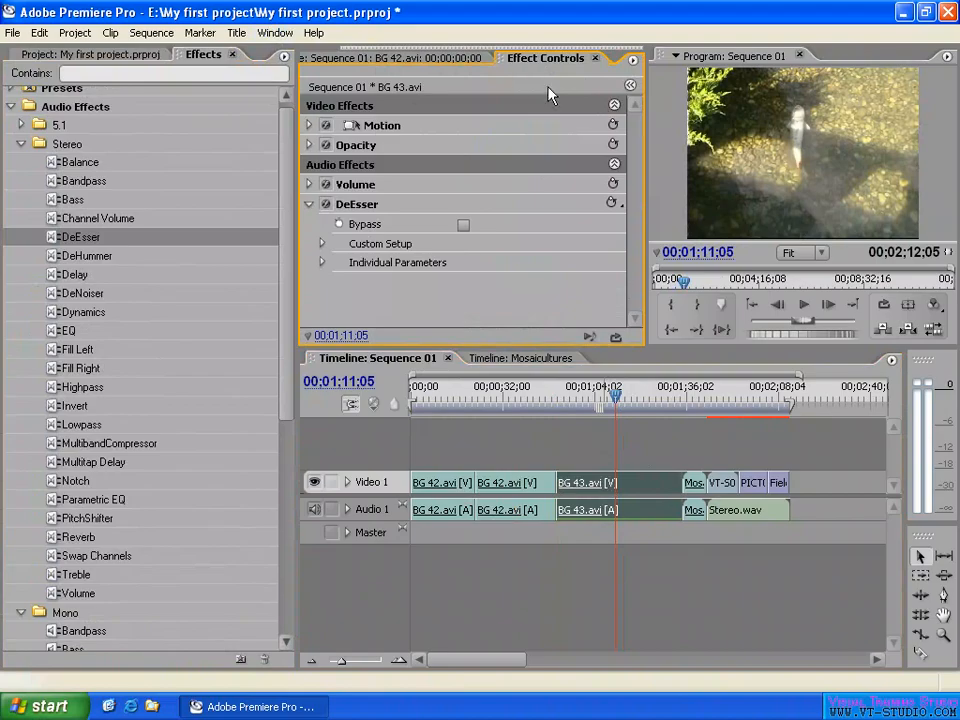
Step: Collapse the Stereo and Mono effect folders and expand the Crossfade folder under Audio Transitions
left_click(21, 143)
left_click(22, 176)
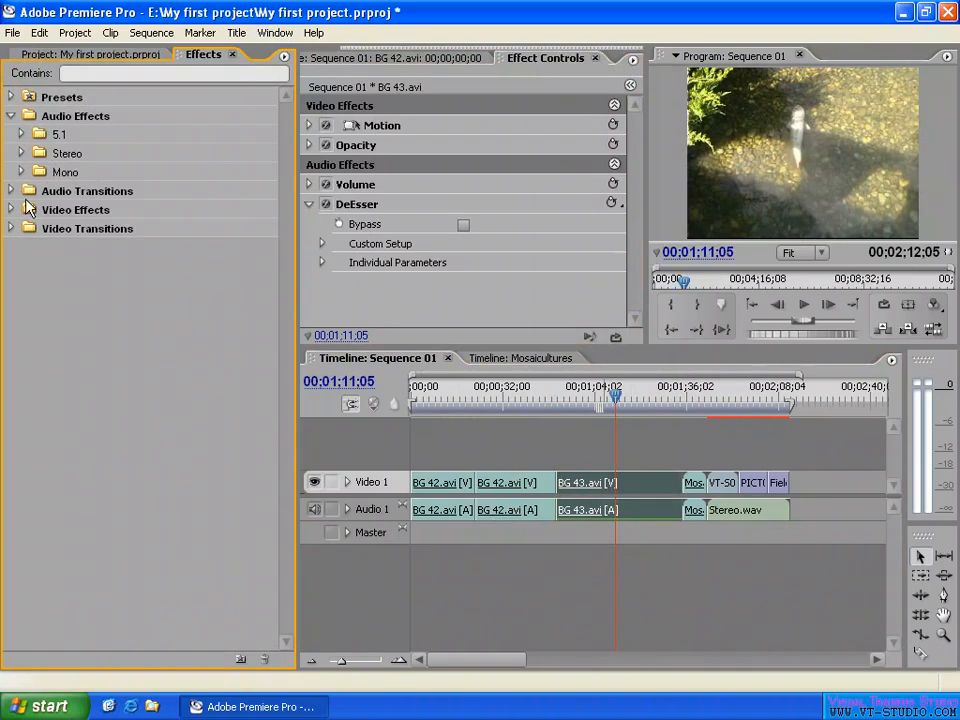
left_click(31, 193)
left_click(11, 191)
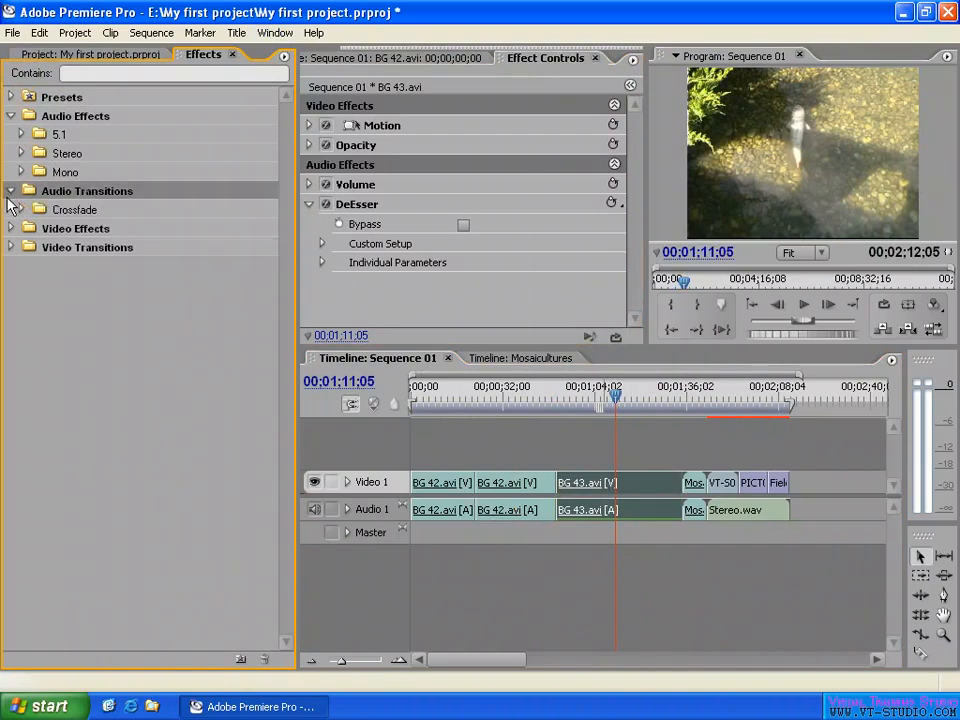
left_click(21, 210)
Step: Compare the Constant Gain and Constant Power entries in the Crossfade folder
left_click(95, 229)
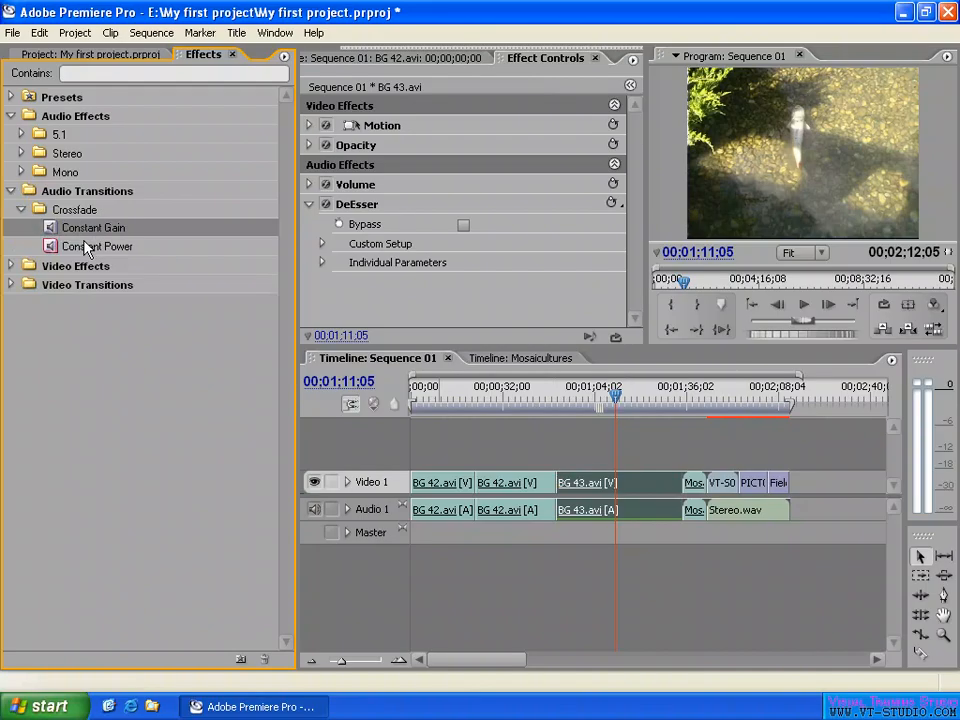
left_click(86, 249)
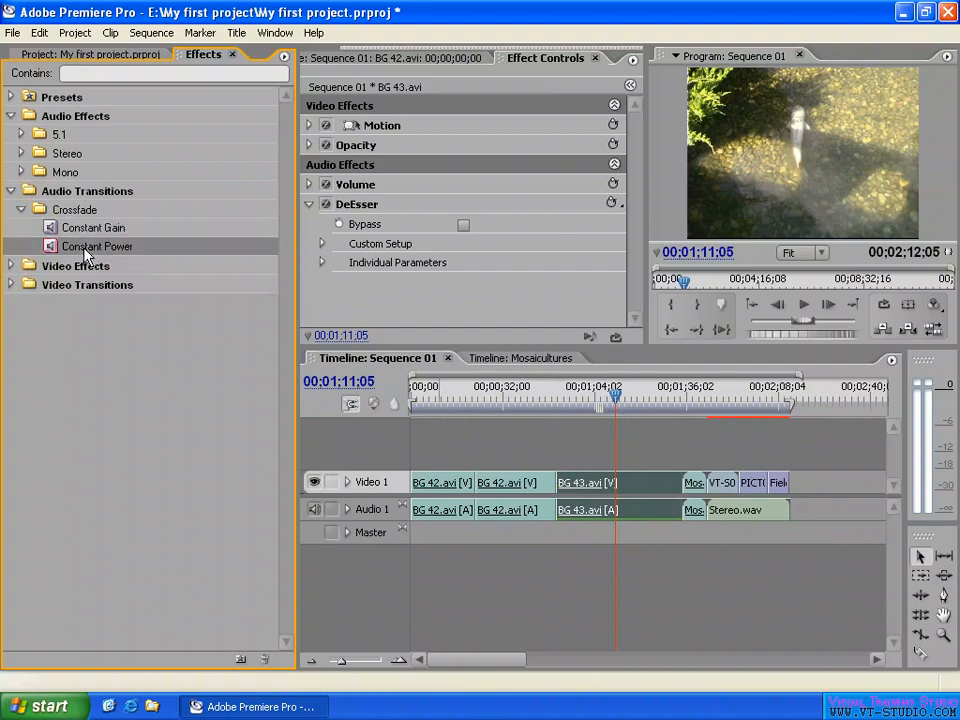
left_click(93, 228)
left_click(89, 249)
left_click(100, 230)
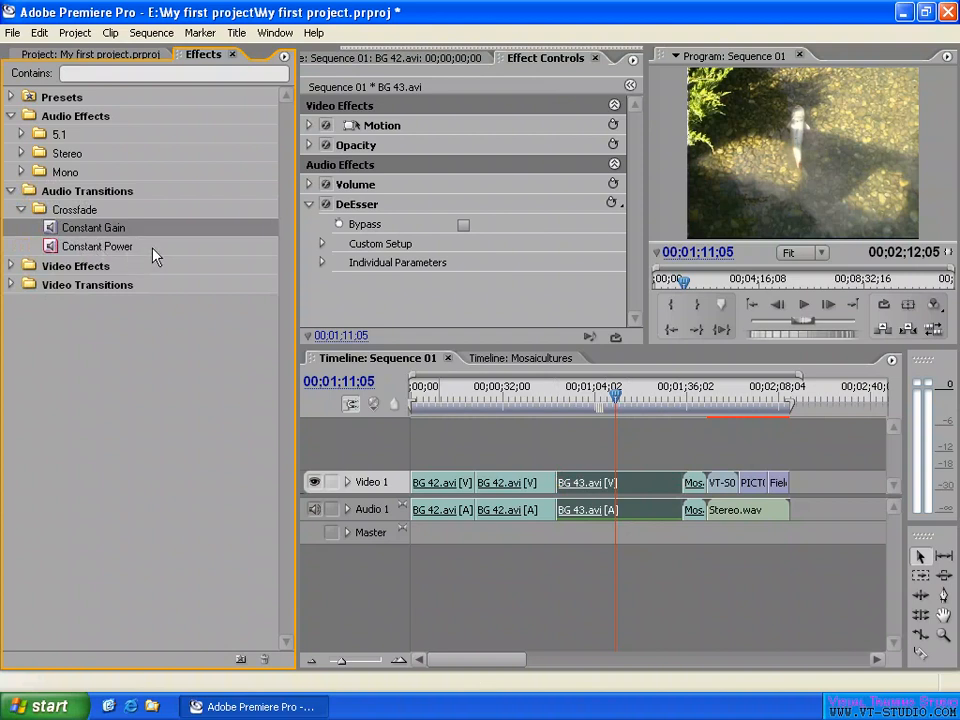
left_click(100, 250)
Step: Apply Constant Power to the audio cut between BG 42.avi and BG 43.avi and show the transition's settings
left_click_drag(128, 248, 557, 514)
left_click(555, 404)
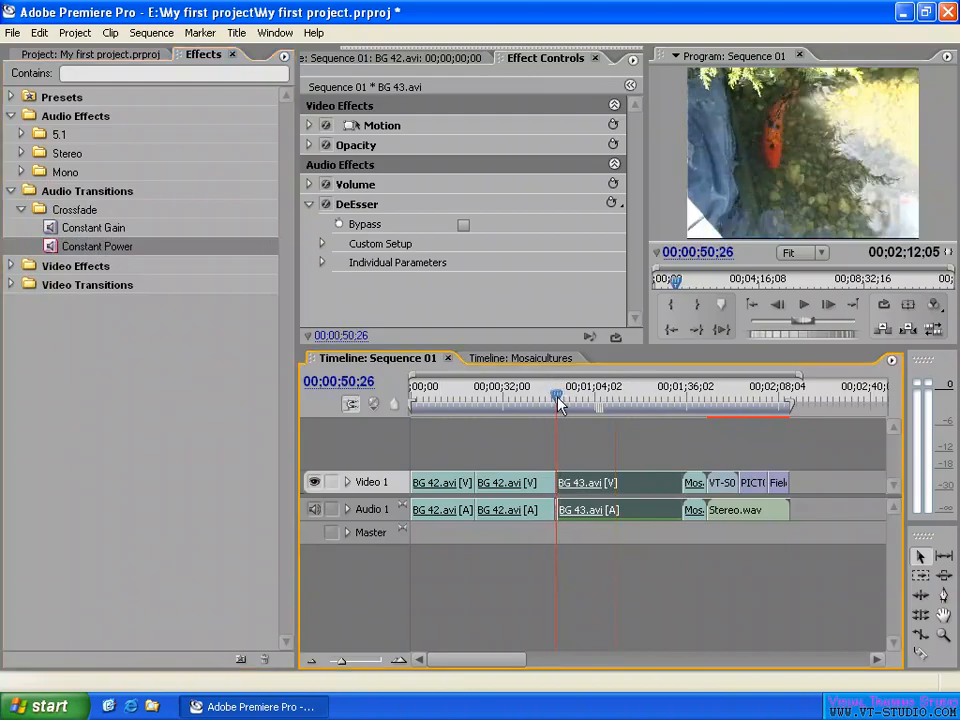
key("=")
key("=")
key("=")
key("=")
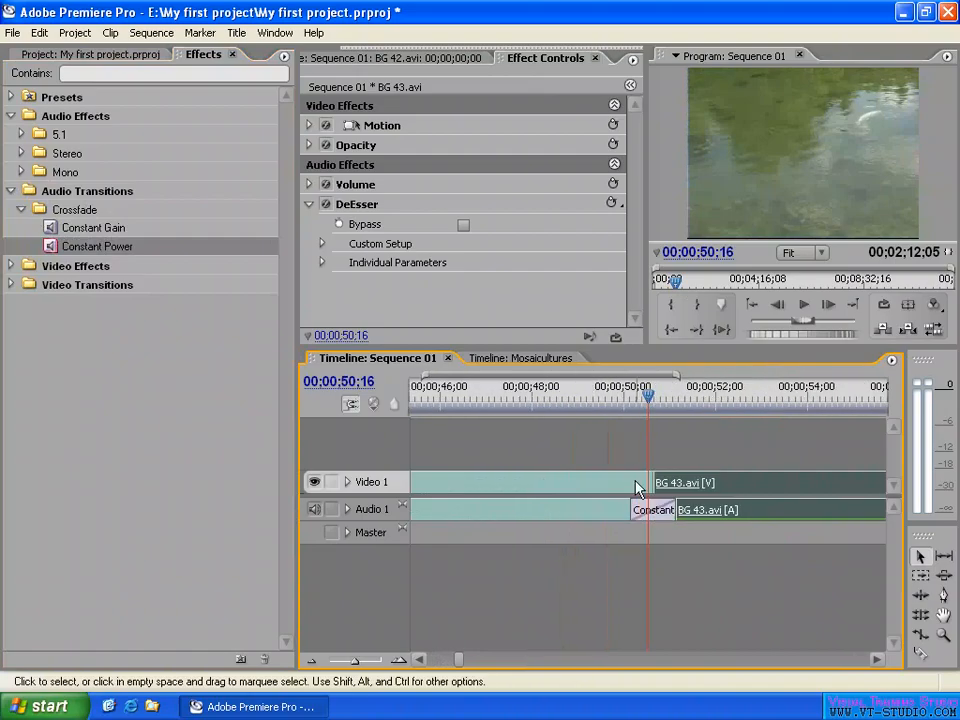
left_click(661, 512)
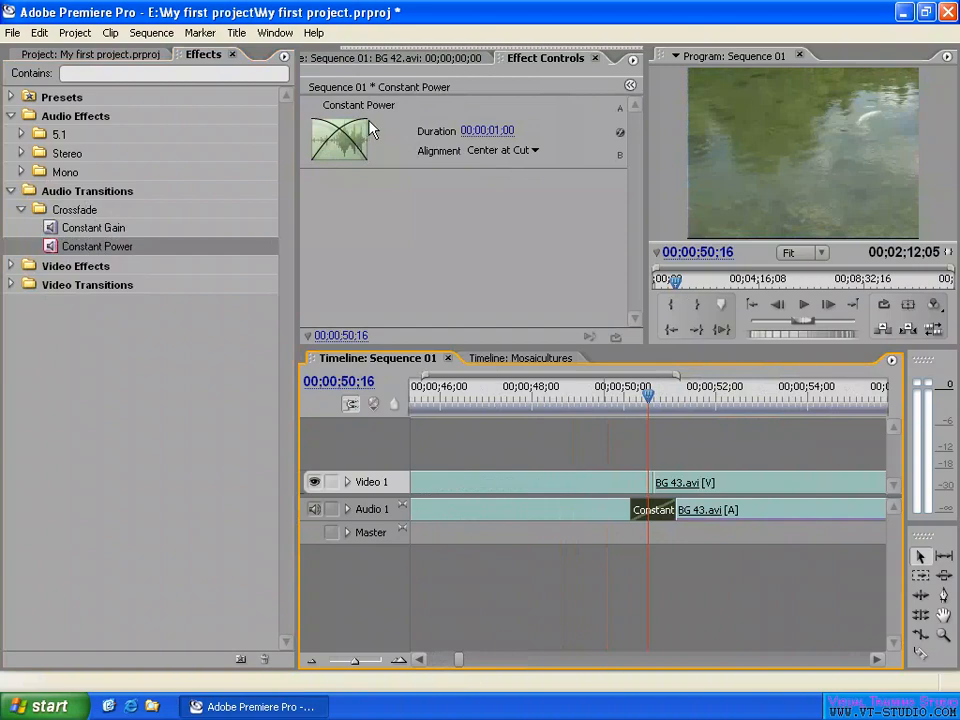
Step: Replace the audio transition before BG 43.avi with Constant Gain, view its settings, and select the Crossfade folder
left_click_drag(93, 228, 655, 510)
left_click(650, 511)
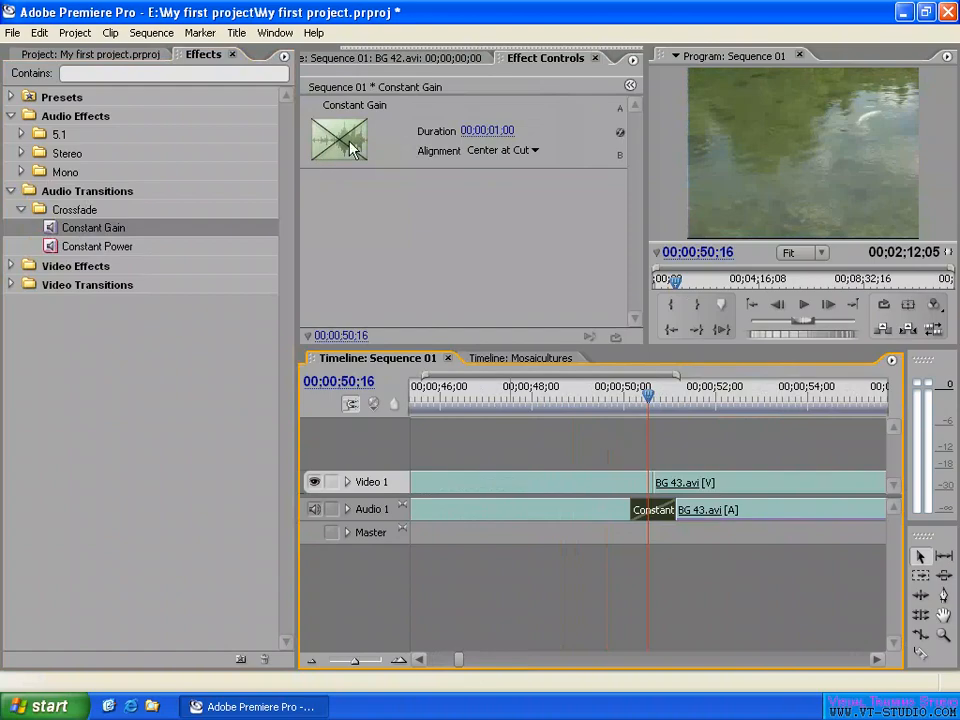
left_click(66, 411)
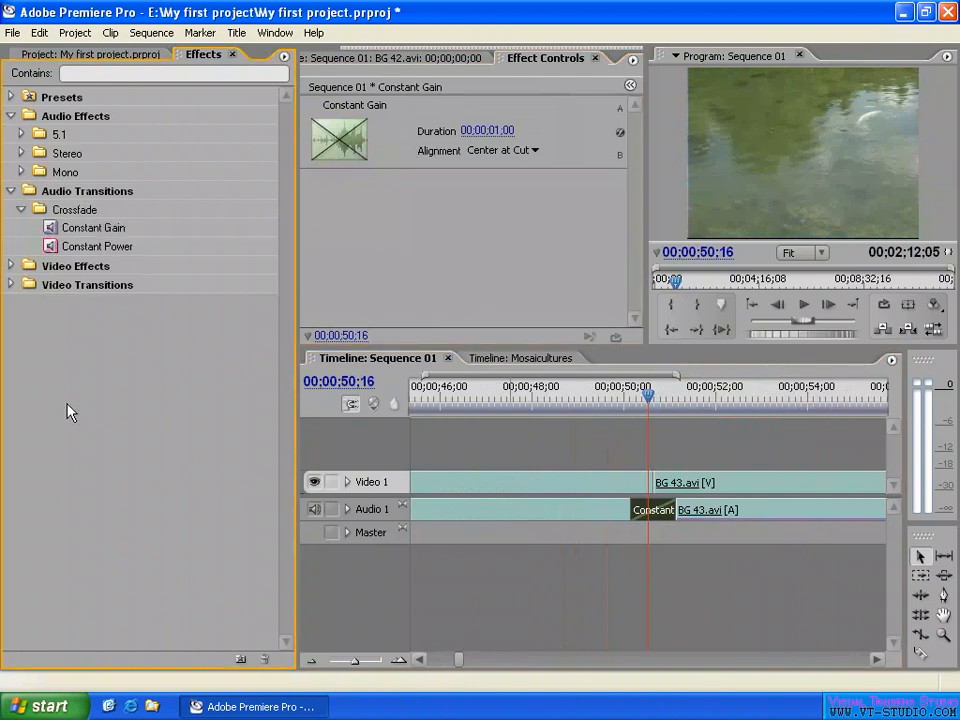
left_click(80, 213)
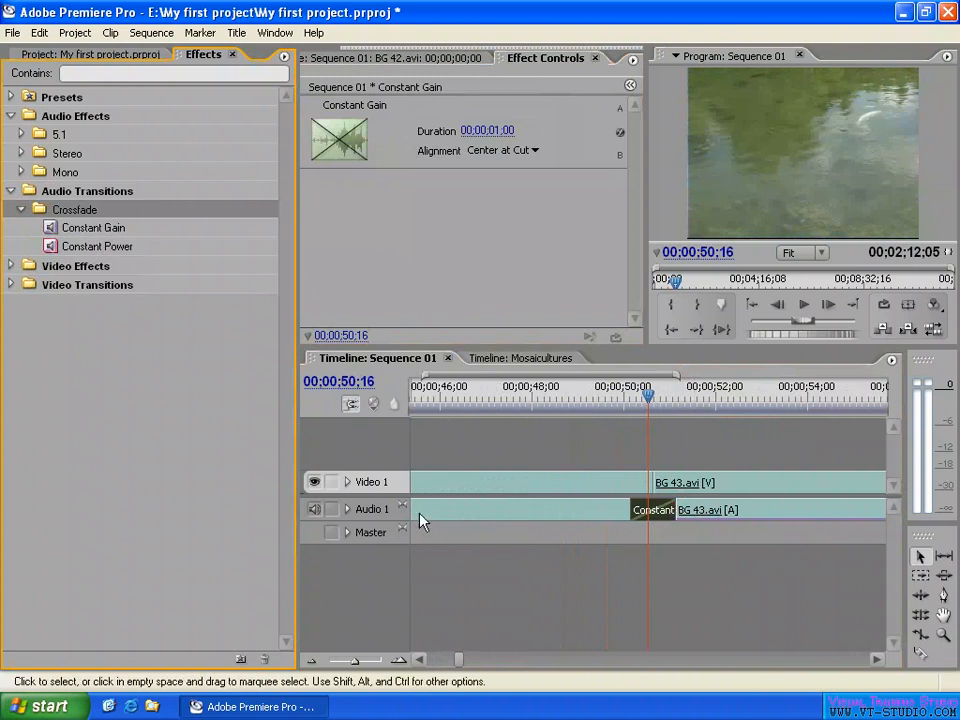
Step: Expand the Audio 1 track, deselect the transition, and move the playhead to 00;00;50;11
left_click(348, 509)
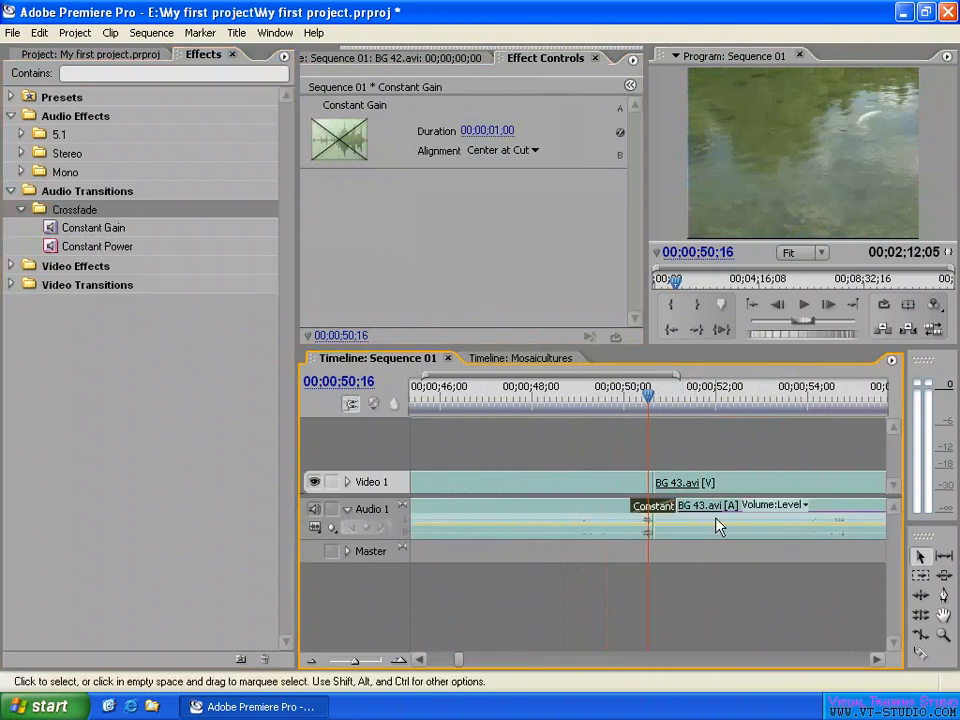
left_click(634, 444)
left_click(641, 392)
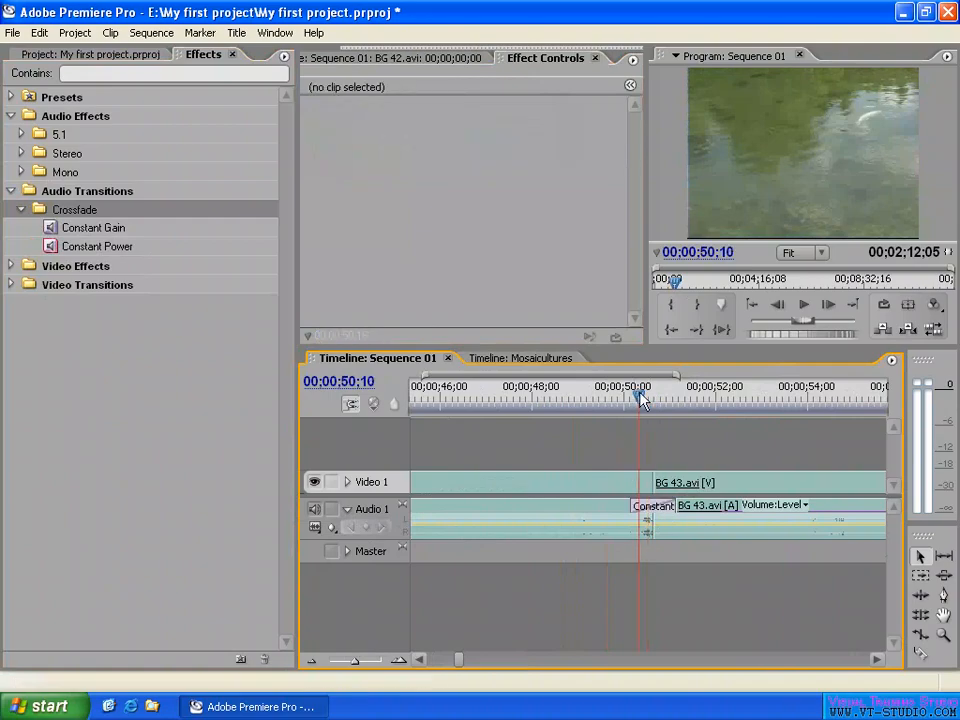
Step: Collapse the Audio Transitions folder and expand the Video Effects folder to show its categories
left_click(11, 190)
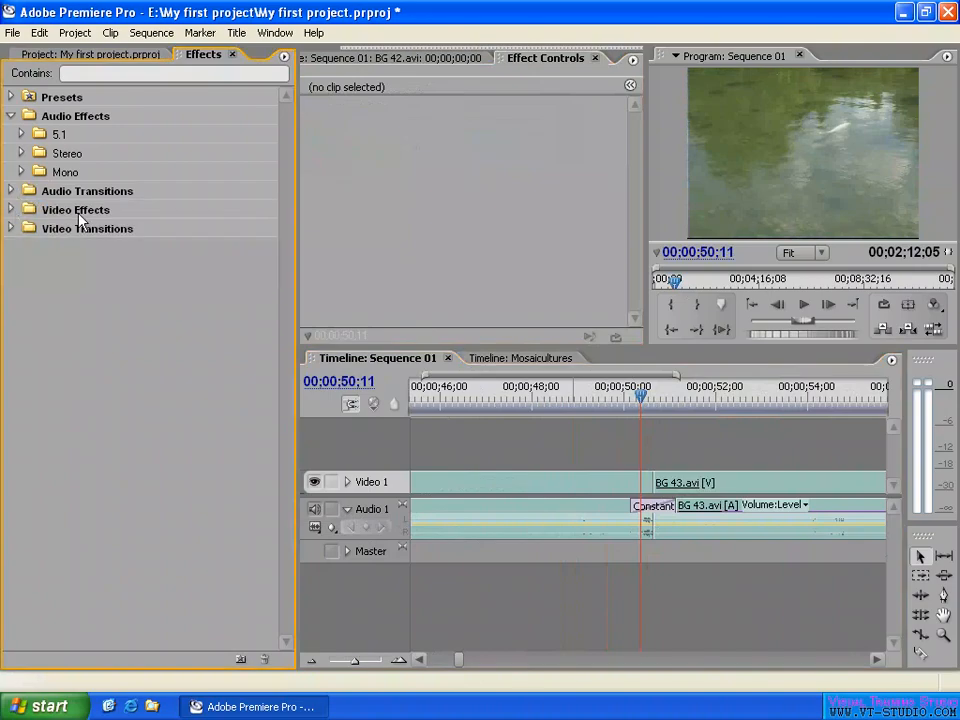
left_click(78, 210)
left_click(11, 210)
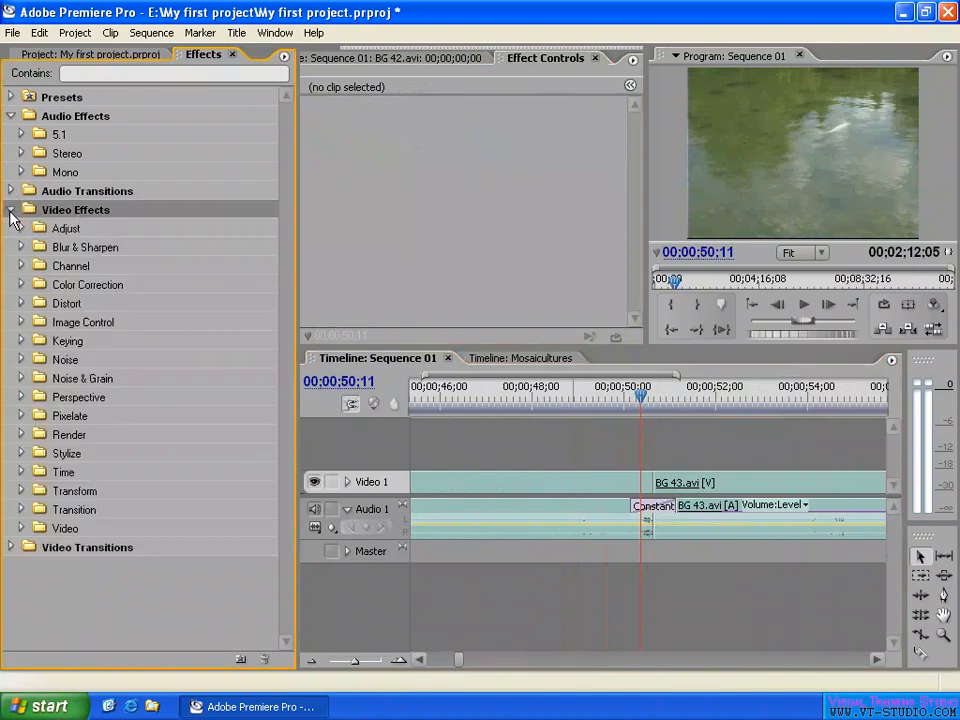
Step: Select the BG 43.avi clip in Sequence 01 and move the playhead to 00;01;09;06
left_click(649, 393)
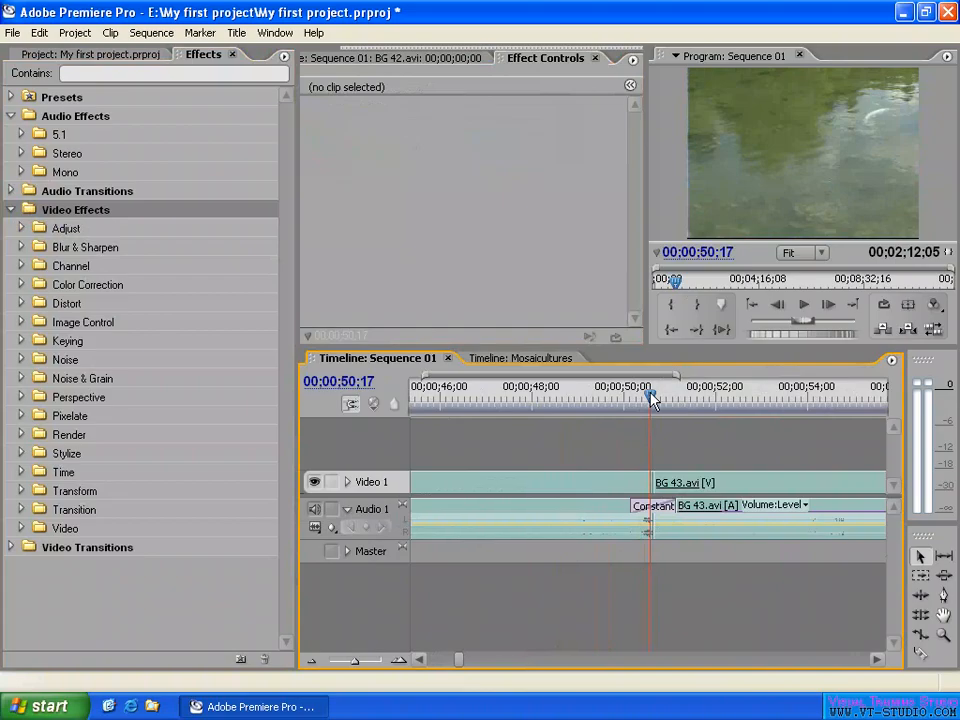
key("minus")
key("minus")
key("minus")
left_click(620, 482)
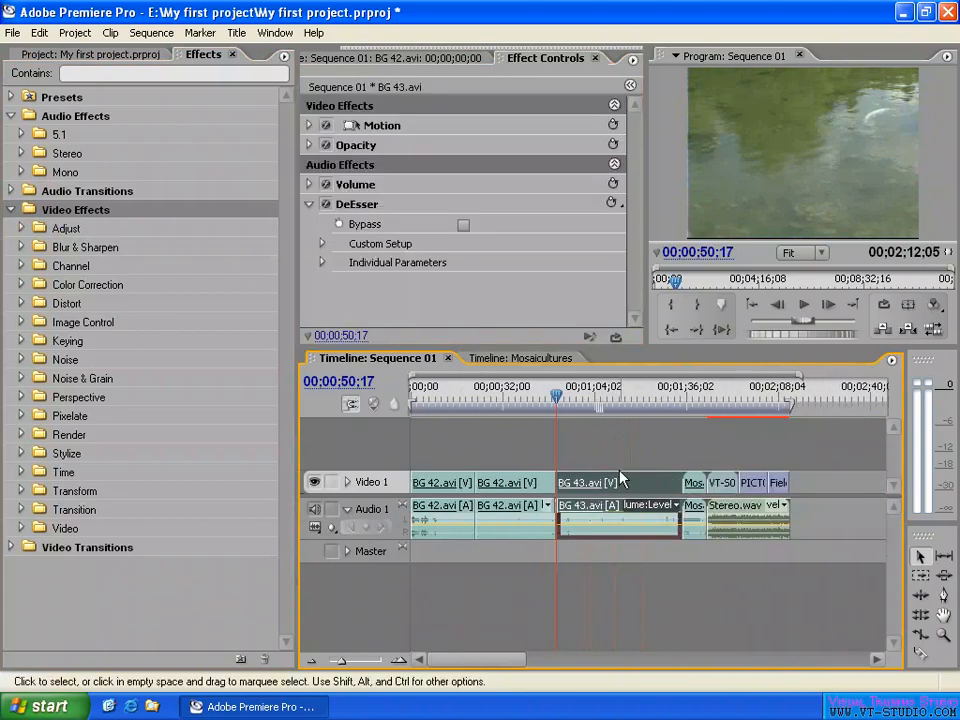
left_click(608, 398)
left_click_drag(608, 392, 609, 392)
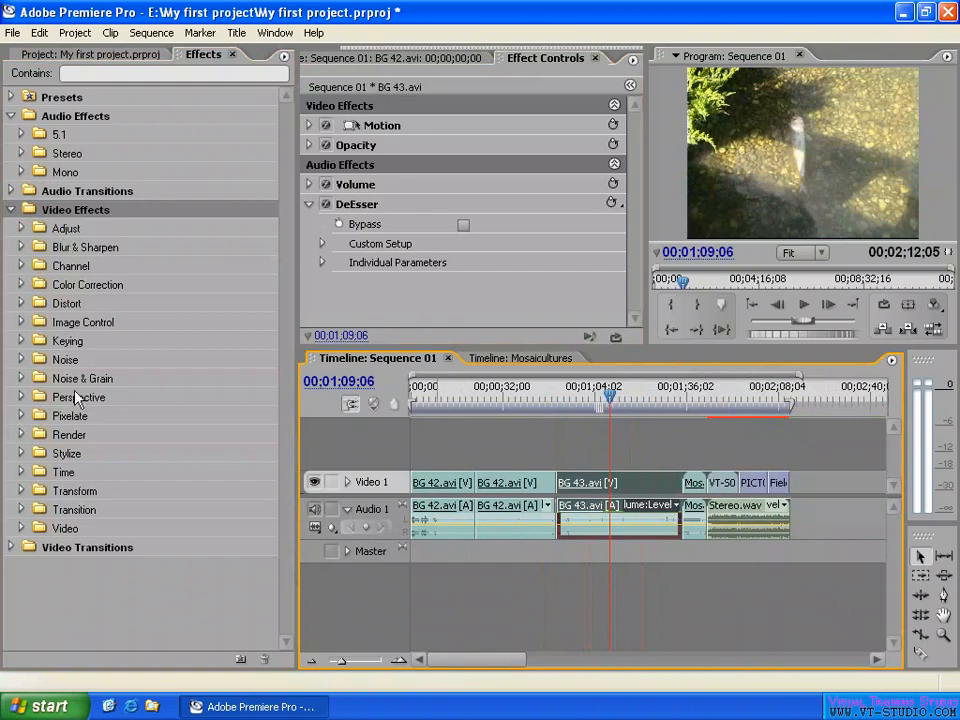
Step: Look through the Keying video effects, then collapse that folder
left_click(22, 342)
left_click(22, 342)
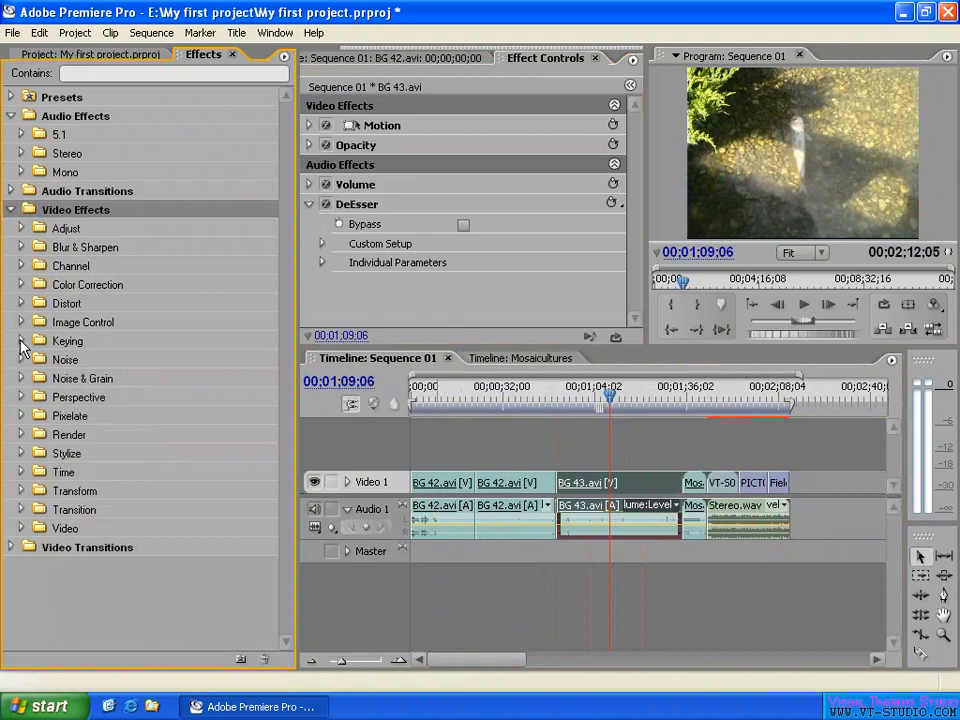
left_click(22, 342)
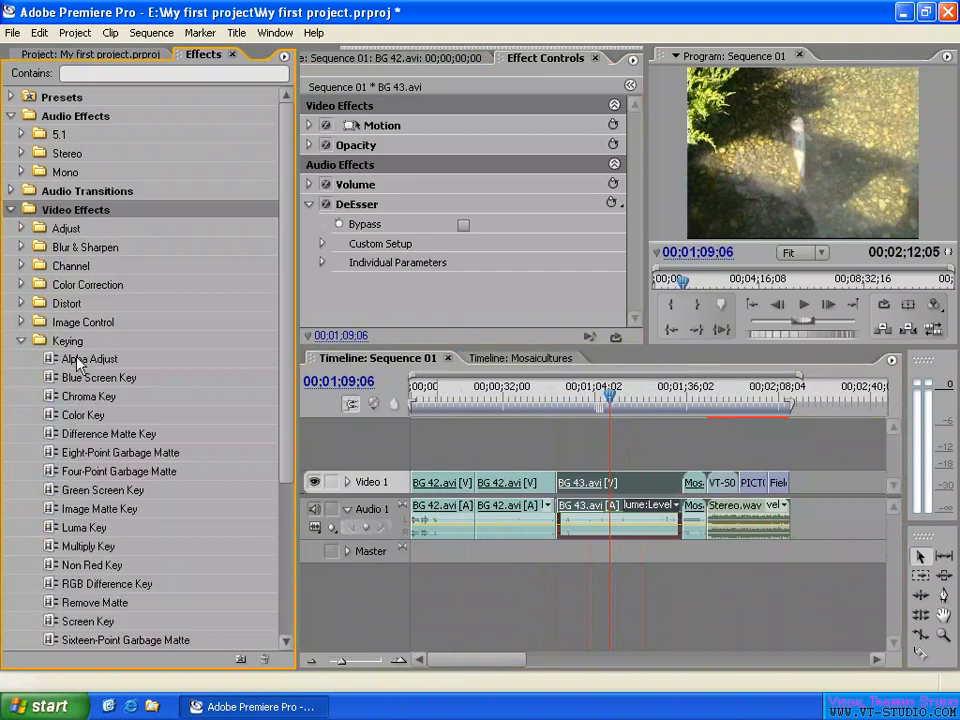
left_click(68, 343)
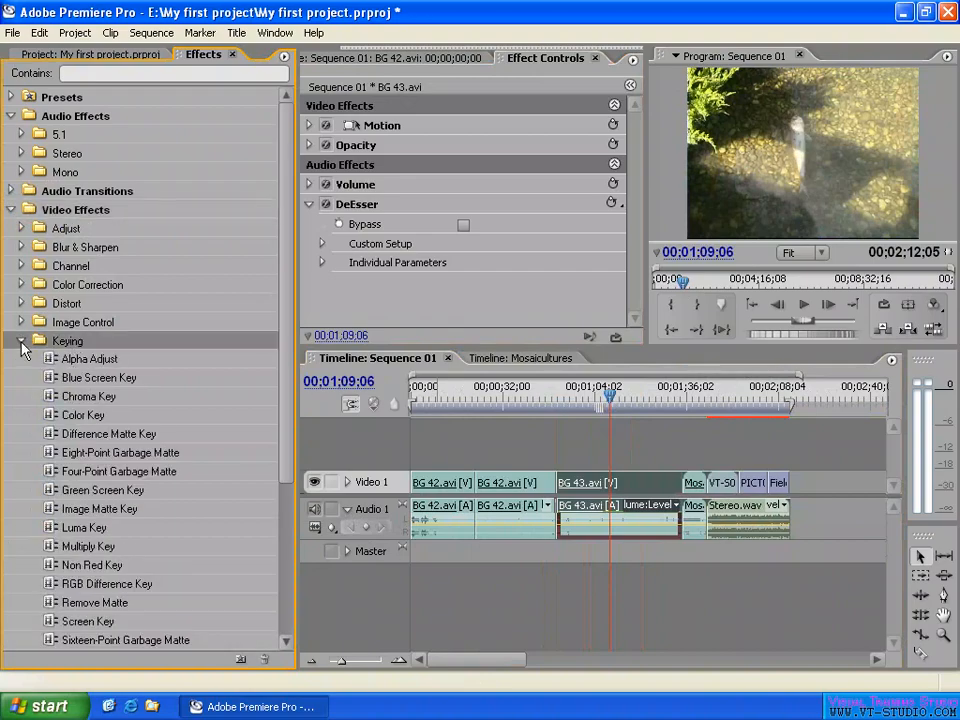
left_click(22, 342)
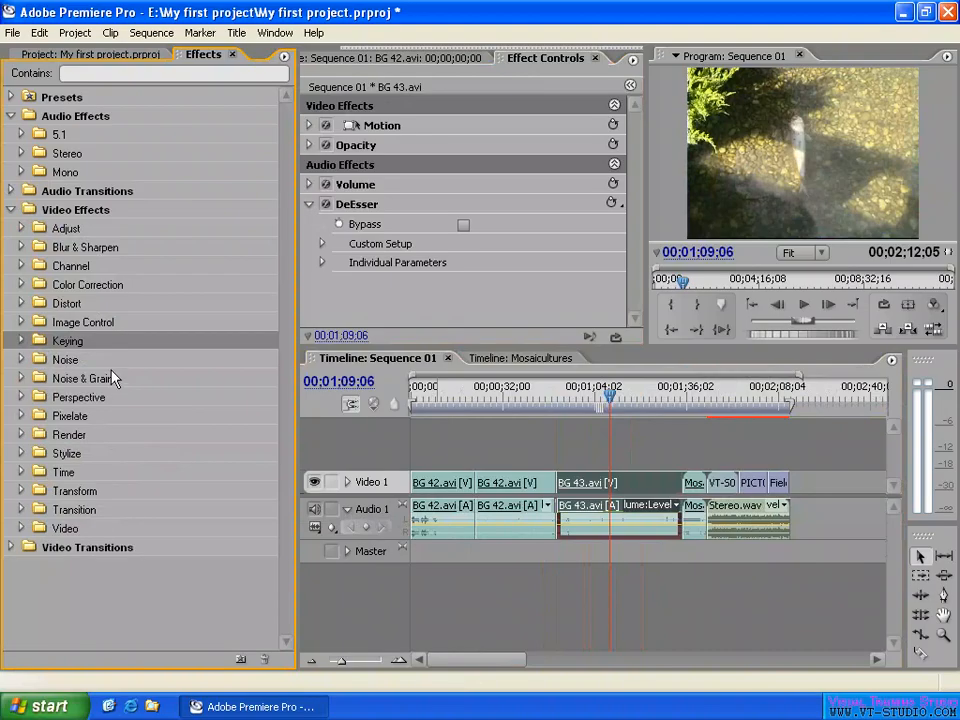
Step: Apply the Three-Way Color Corrector from the Color Correction folder to BG 43.avi and place the playhead at 00;01;09;06
left_click(63, 286)
left_click(22, 285)
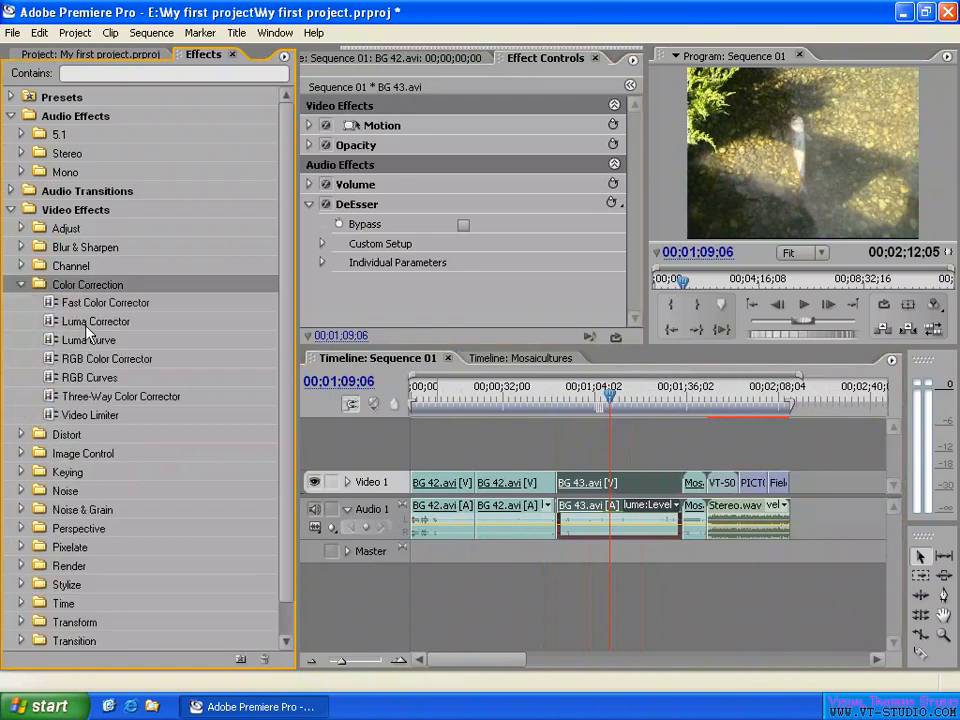
left_click(629, 397)
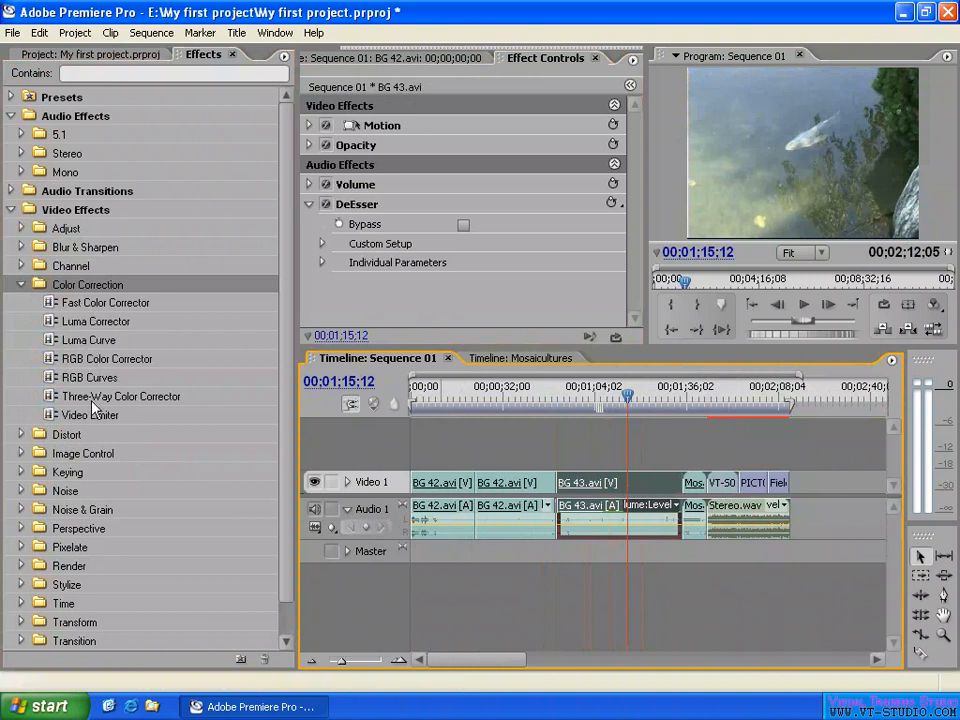
left_click_drag(88, 396, 622, 485)
left_click_drag(620, 395, 610, 395)
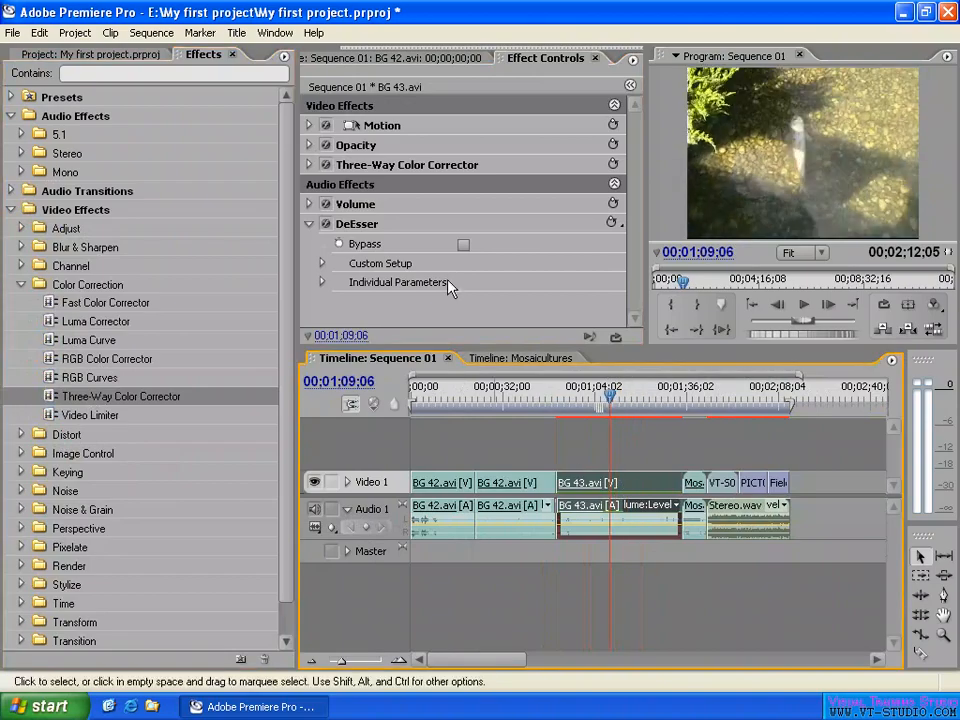
Step: View the Three-Way Color Corrector's parameters, then collapse both that effect and DeEsser
left_click(309, 165)
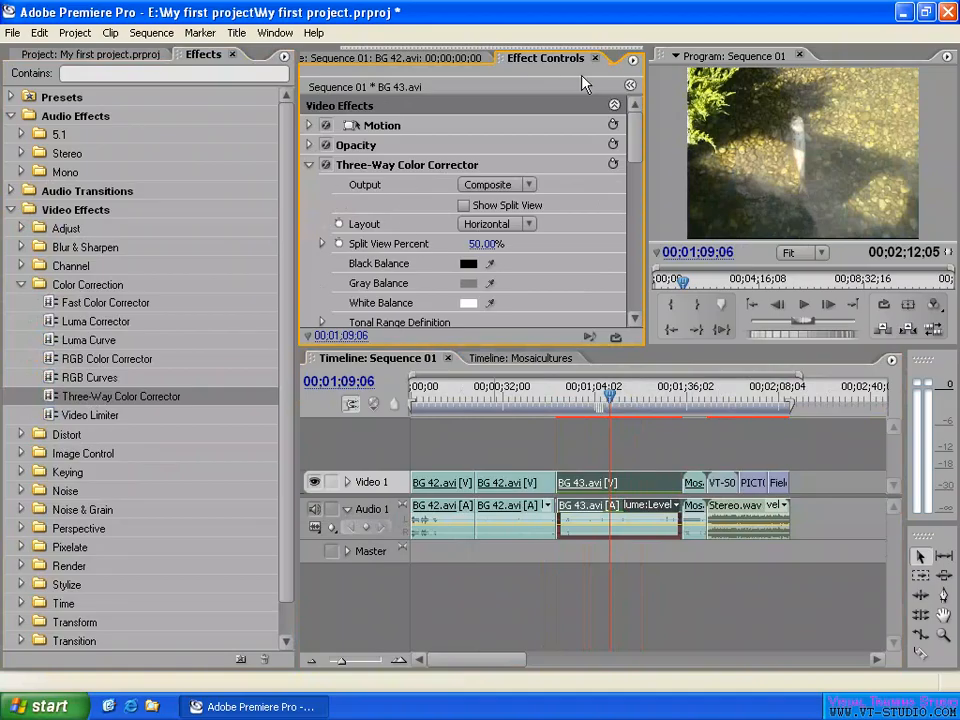
left_click(309, 165)
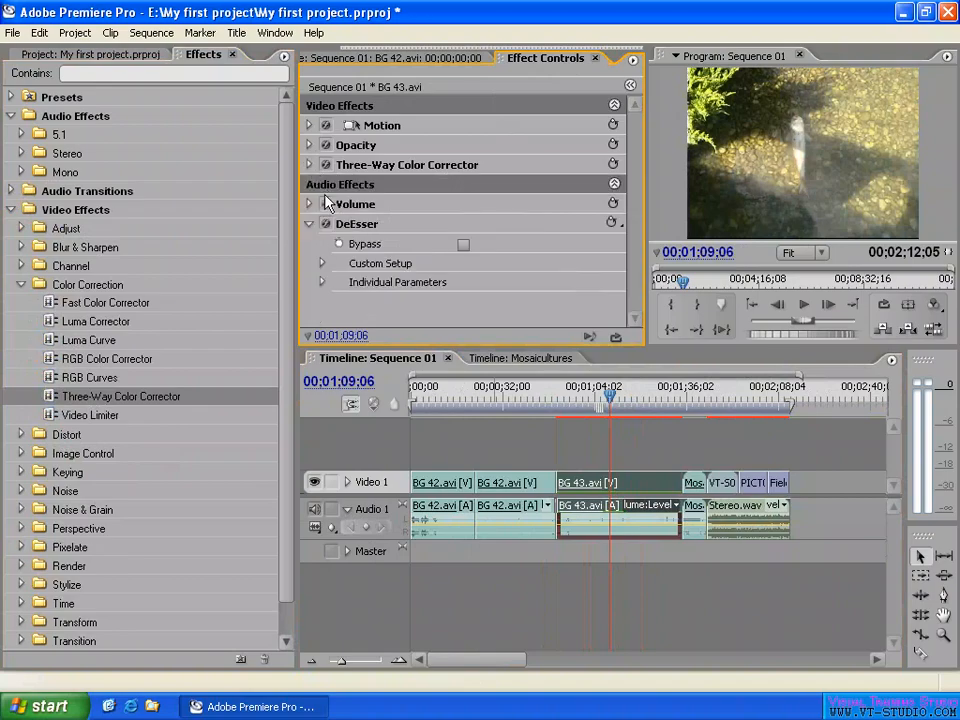
left_click(309, 225)
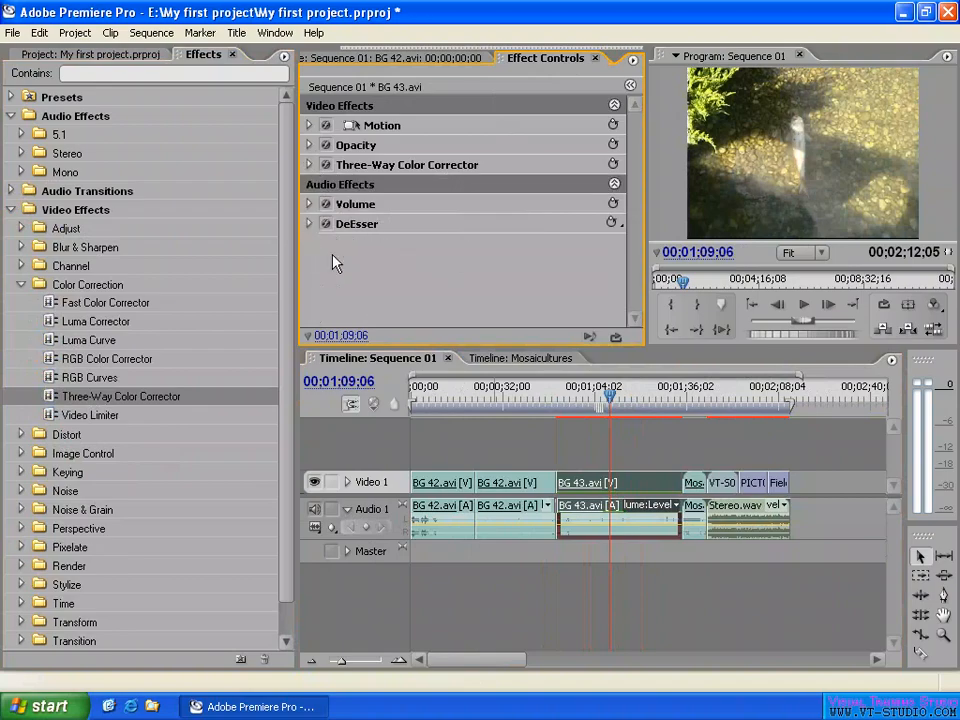
Step: Collapse the Video Effects folder and expand Video Transitions with its Map and Iris subfolders
left_click(11, 210)
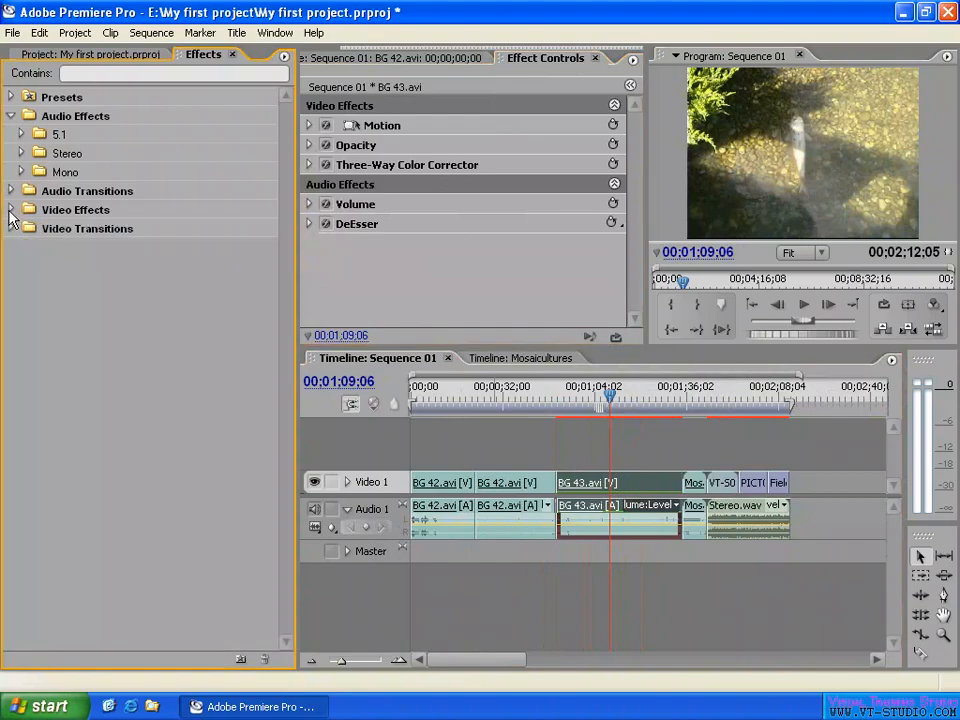
left_click(75, 229)
left_click(11, 229)
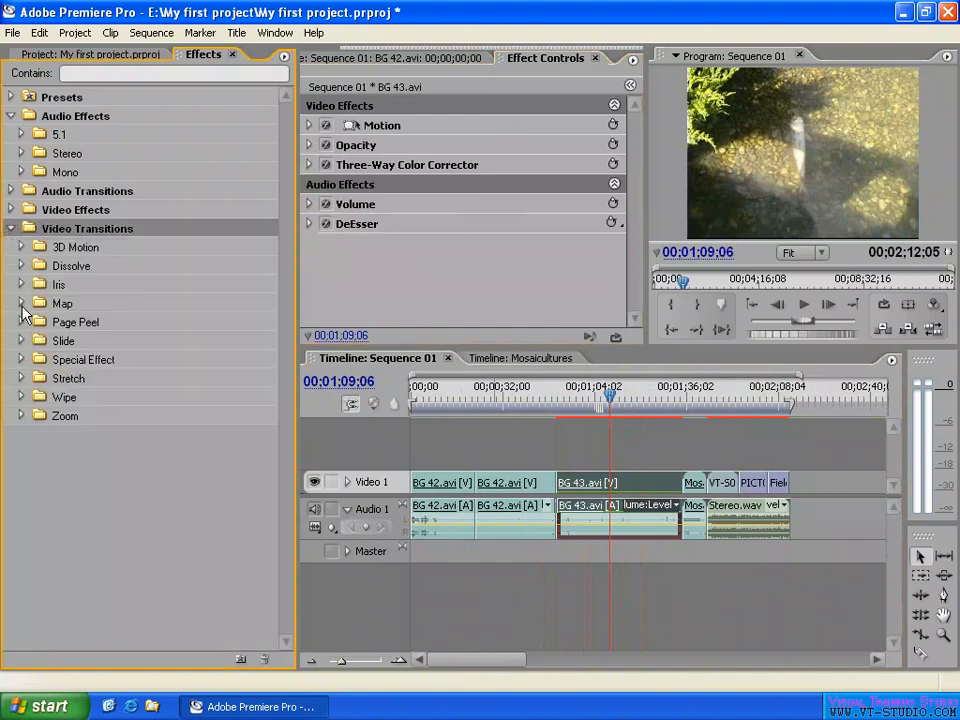
left_click(21, 303)
left_click(21, 284)
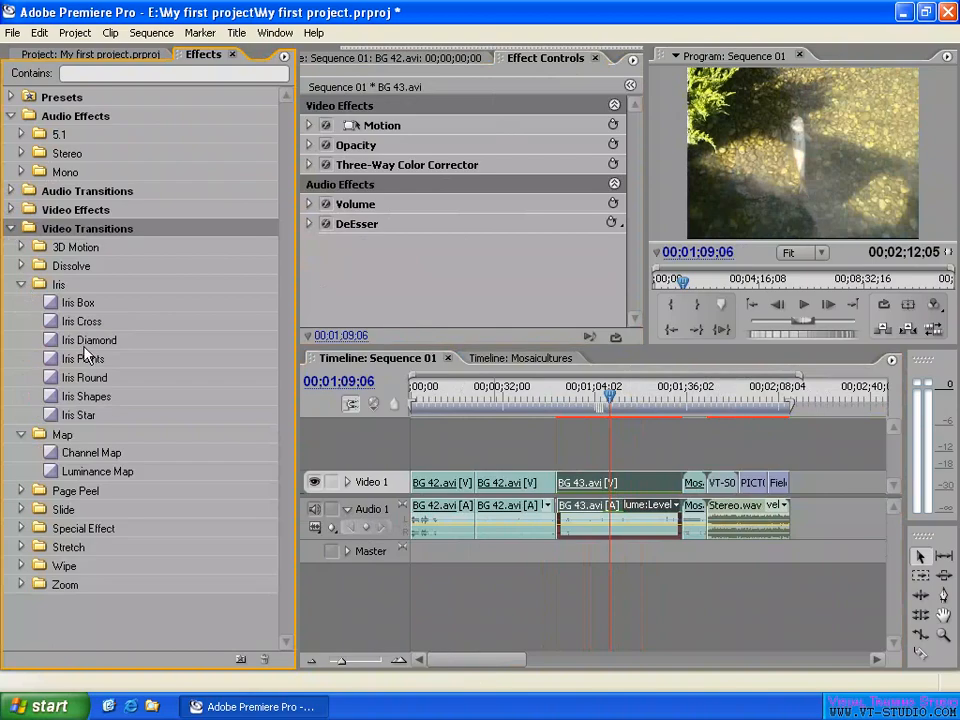
Step: Apply the Iris Box transition to the video cut before BG 43.avi and preview it at 00;00;50;26
left_click(126, 309)
left_click_drag(128, 316, 557, 485)
left_click_drag(551, 405, 558, 402)
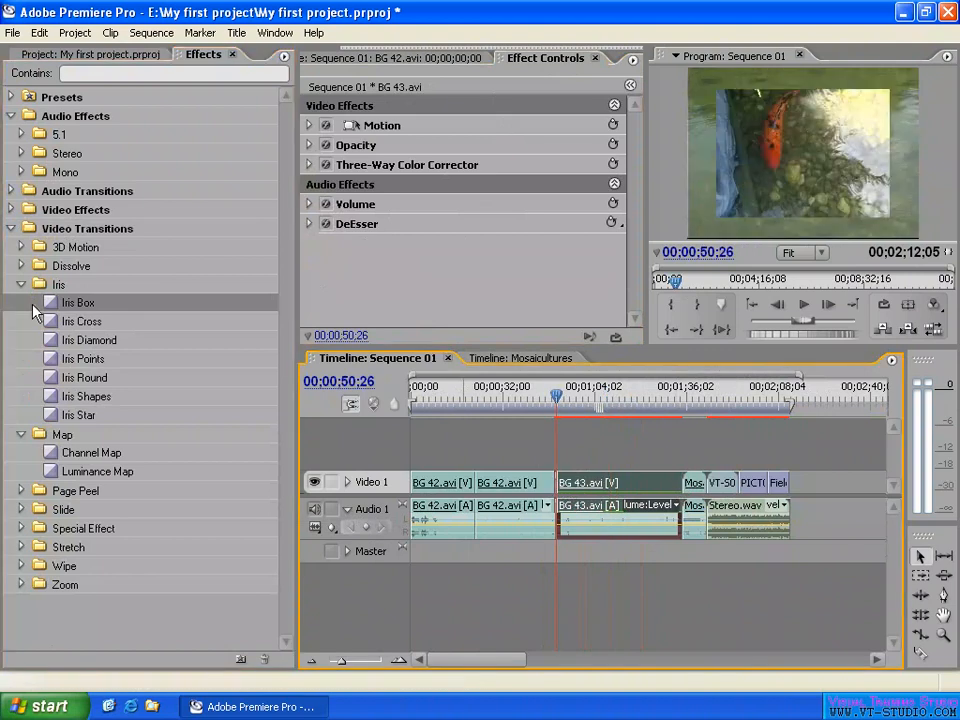
Step: Select the Iris Box transition on the Video 1 track to show its settings
left_click(574, 458)
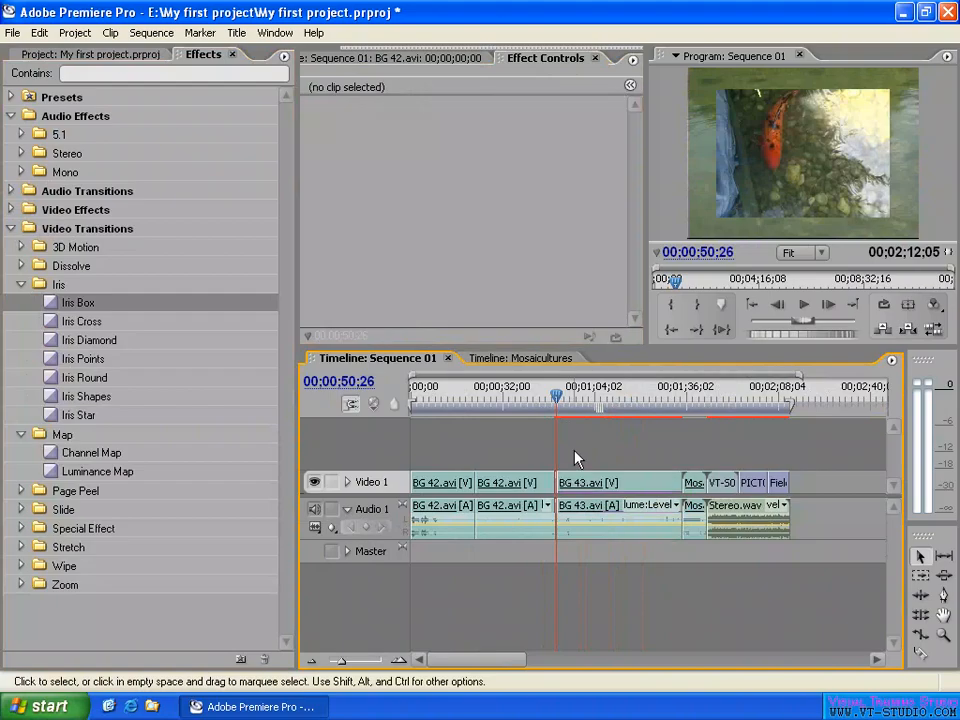
key("=")
key("=")
key("=")
key("=")
left_click(636, 488)
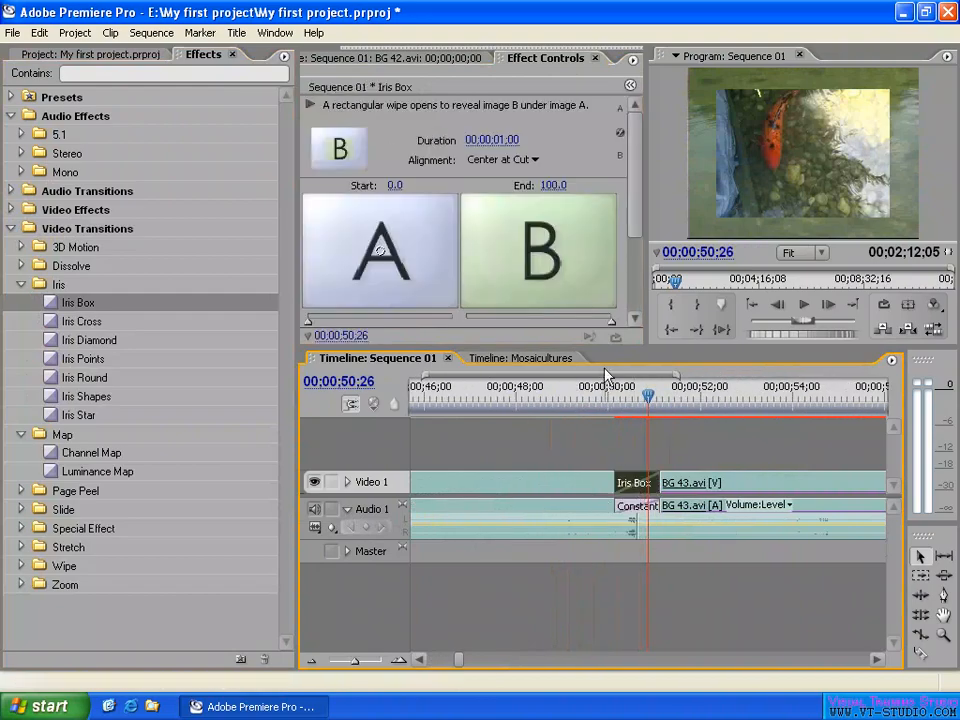
Step: Enlarge the Effect Controls area in height and width to see more of the Iris Box settings
left_click_drag(605, 348, 605, 408)
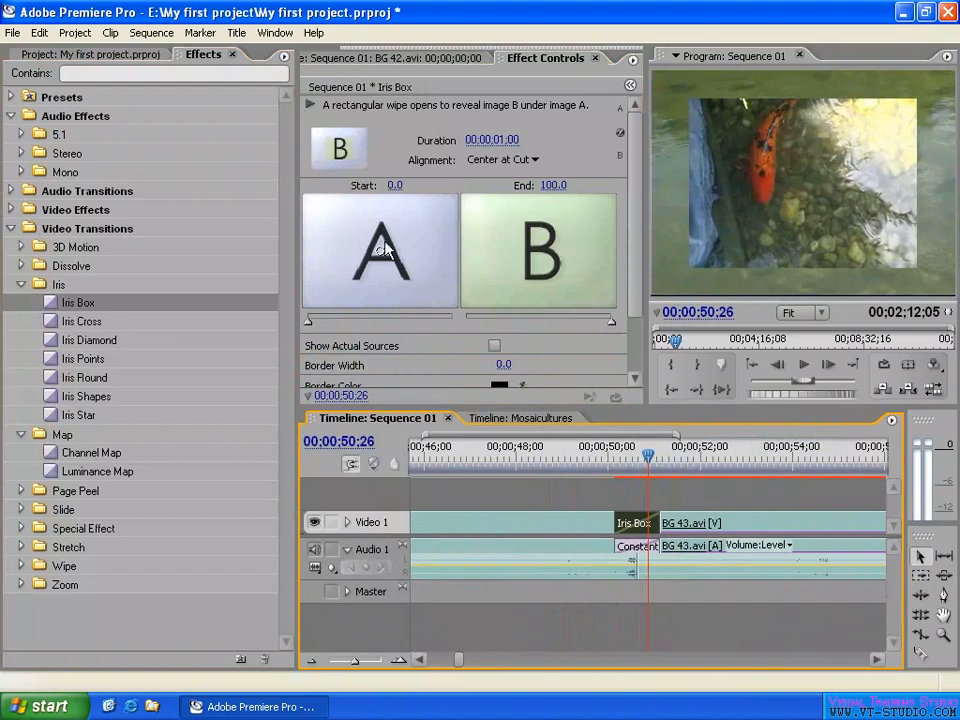
mouse_move(307, 322)
left_mouse_down()
mouse_move(343, 326)
mouse_move(311, 330)
left_mouse_up()
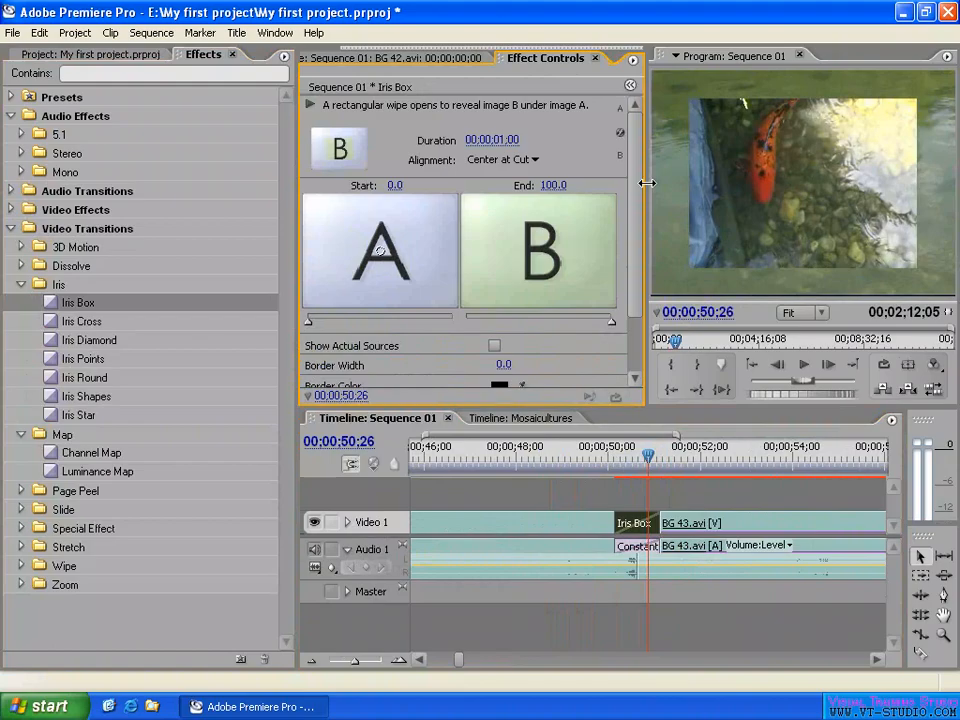
left_click_drag(642, 181, 652, 183)
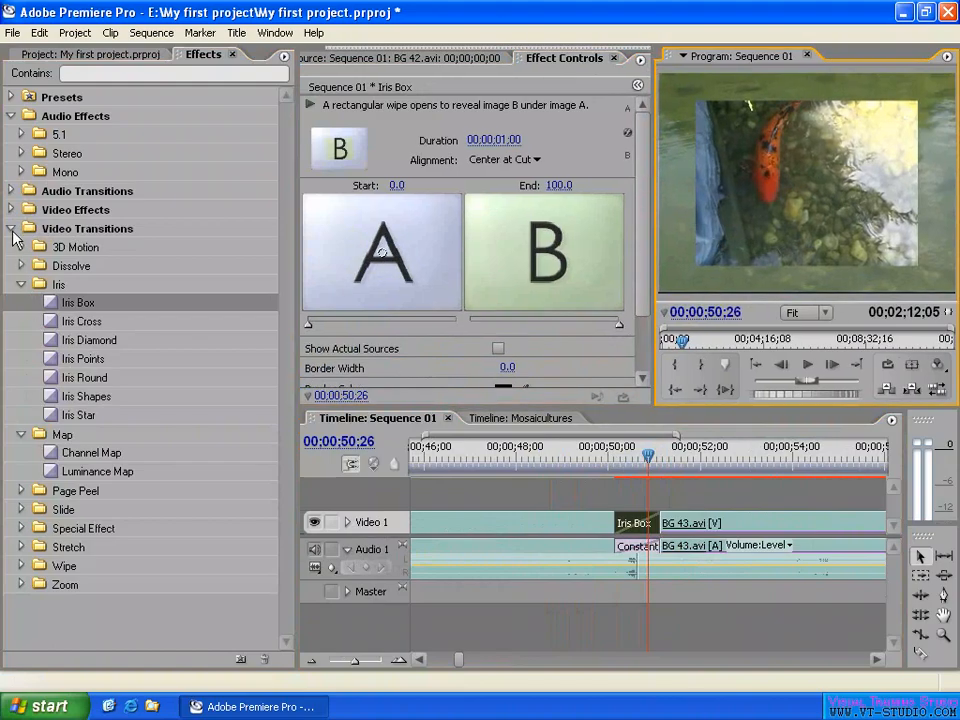
Step: Collapse the Audio Effects folder and the Iris and Map subfolders, leaving only Video Transitions expanded
left_click(12, 230)
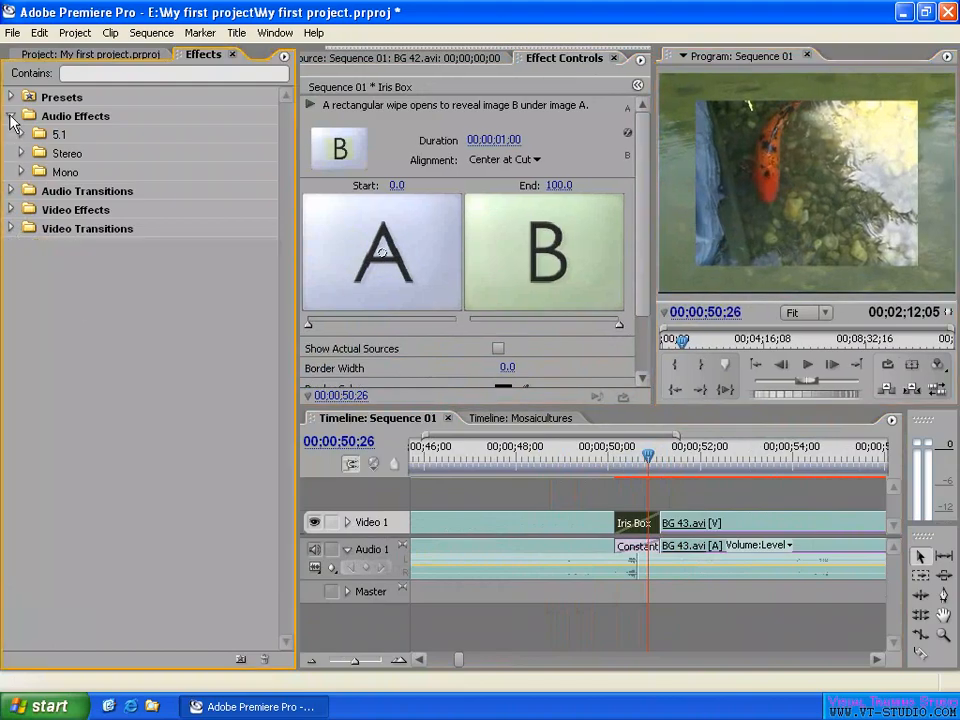
left_click(11, 115)
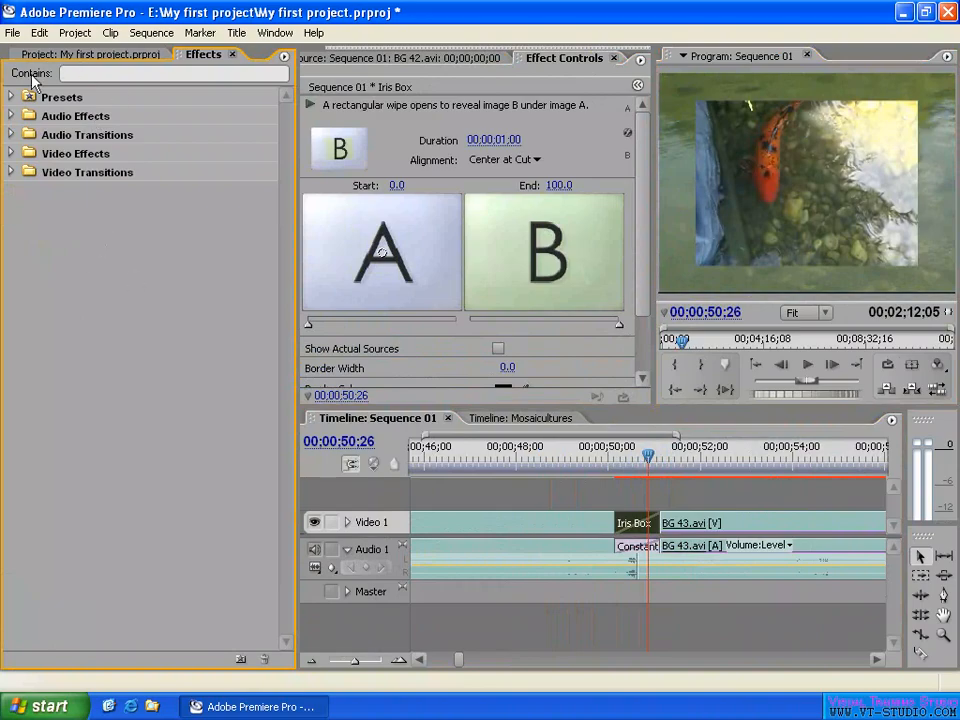
left_click(91, 73)
left_click(11, 172)
left_click(21, 228)
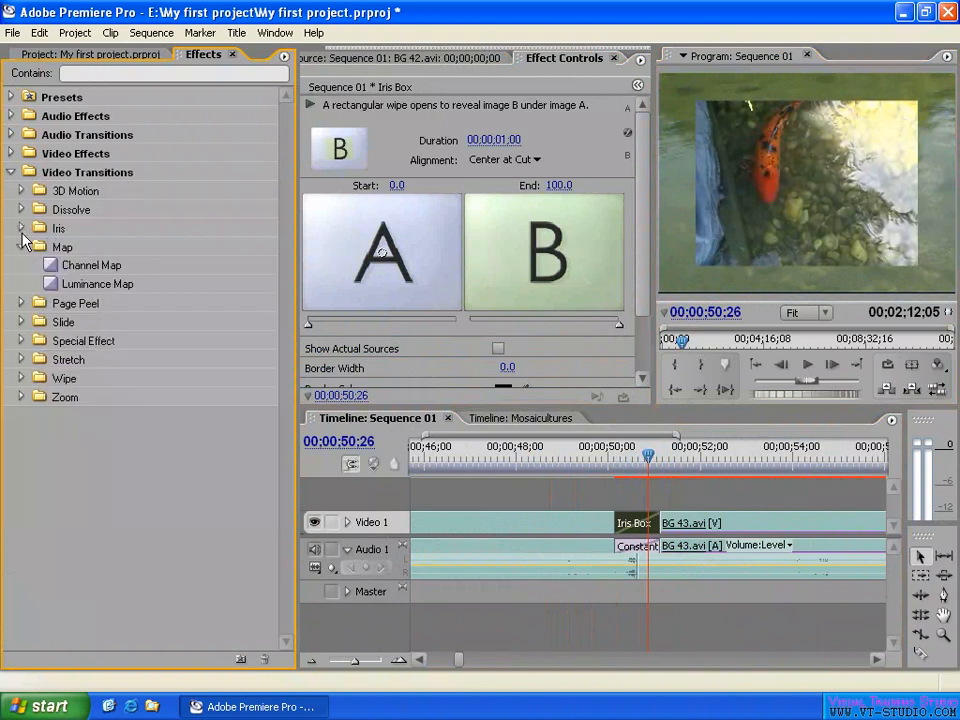
left_click(22, 247)
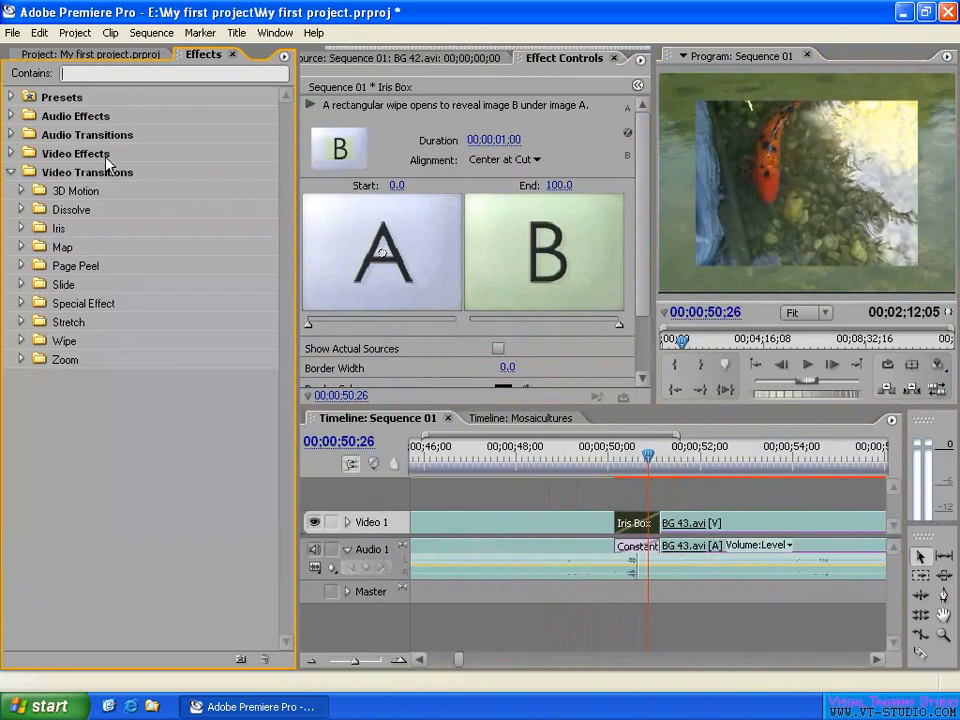
Step: Search the effects for "blur" and select Fast Blur
type("blure")
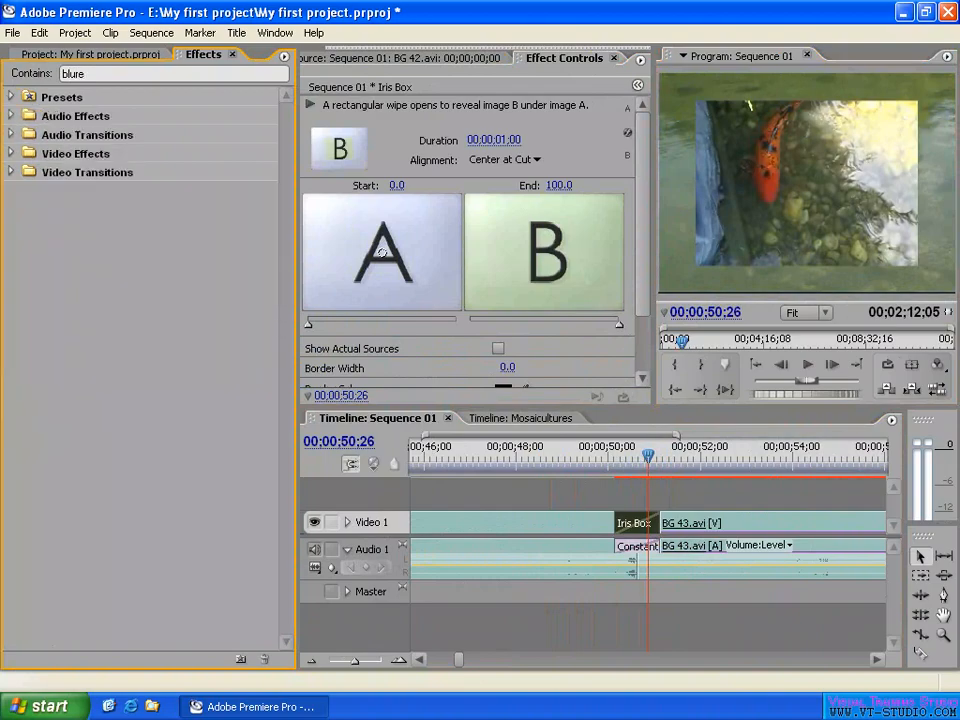
key("BackSpace")
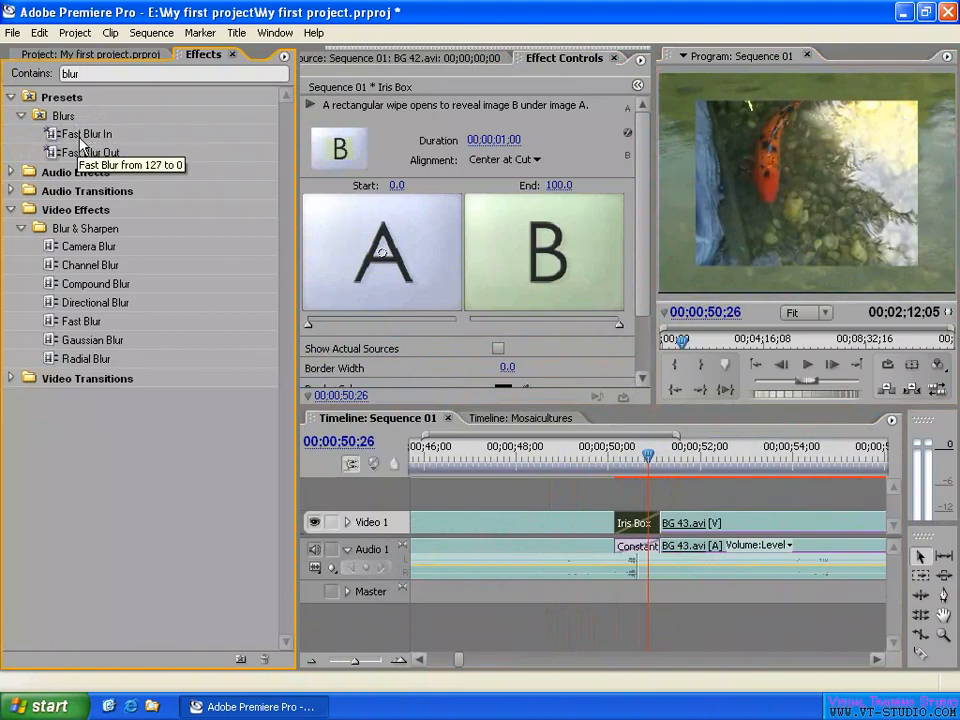
left_click(81, 324)
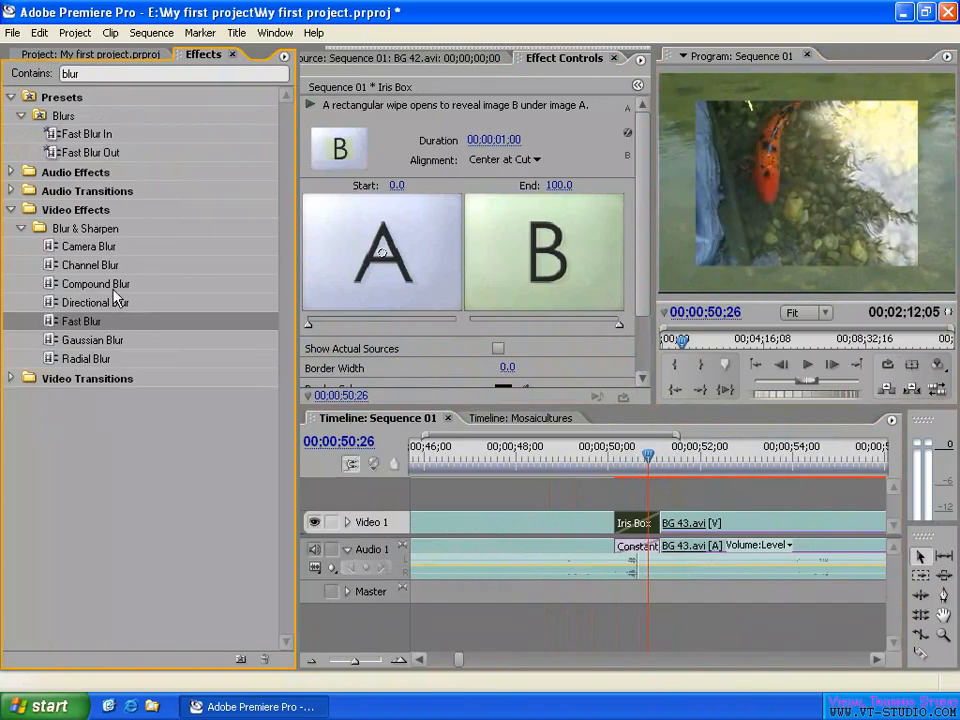
Step: Apply Fast Blur to BG 43.avi and Compound Blur to the preceding BG 42.avi clip, previewing at 00;00;47;23
left_click_drag(85, 325, 682, 522)
left_click_drag(88, 288, 505, 530)
left_click(505, 457)
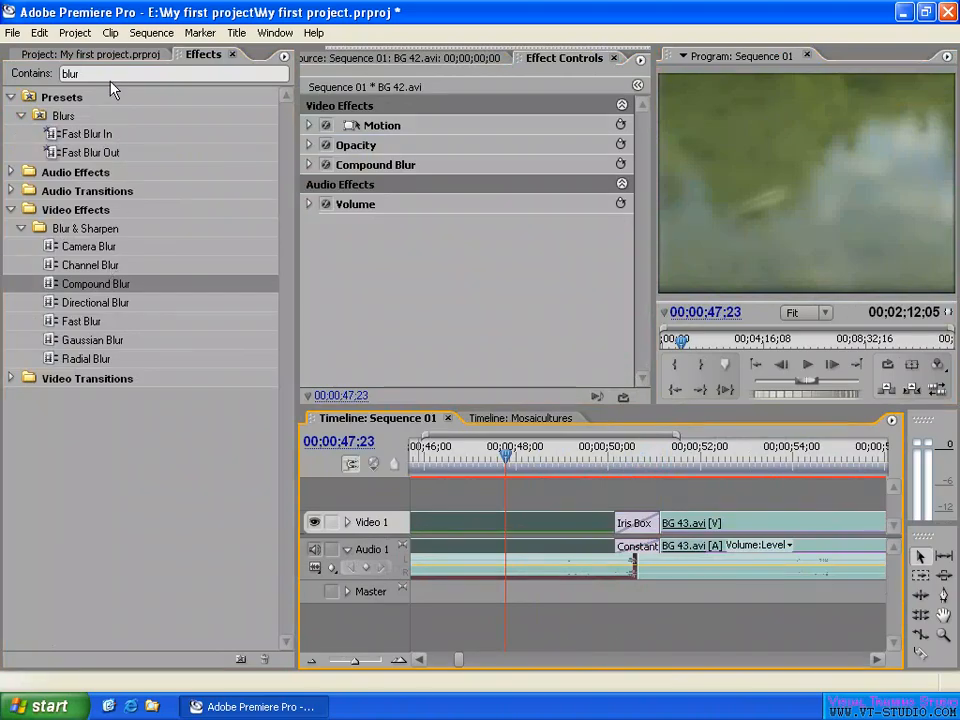
Step: Clear the "blur" search text so the full list of effects folders is listed
double_click(66, 73)
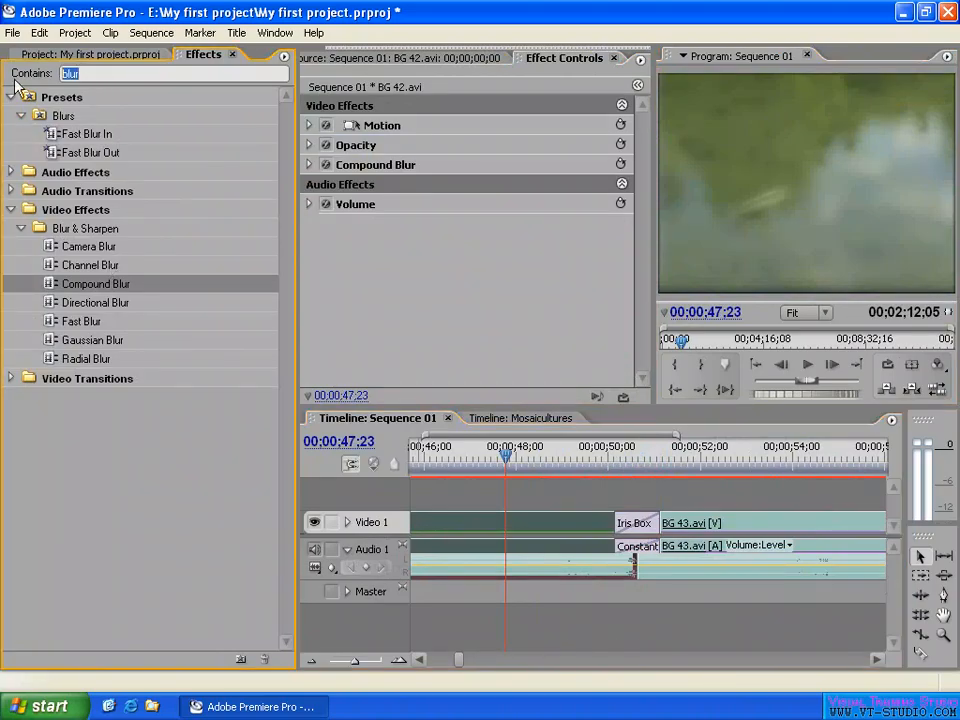
left_click(102, 74)
key("BackSpace")
key("BackSpace")
key("BackSpace")
key("BackSpace")
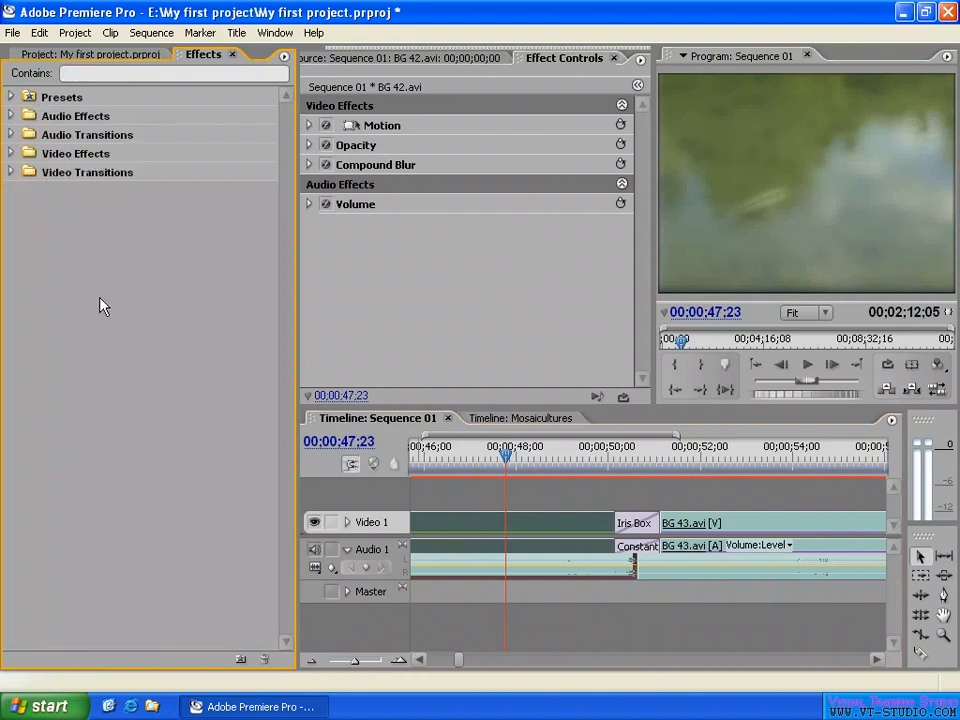
Step: Create two new custom bins in the effects list, keeping their default names
left_click(284, 57)
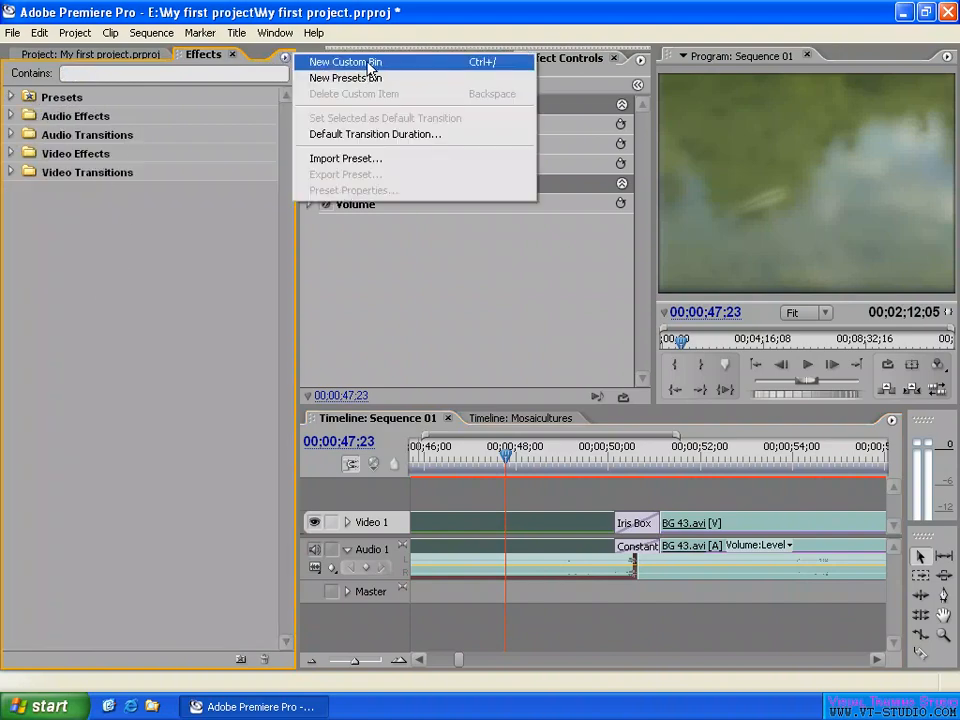
left_click(415, 62)
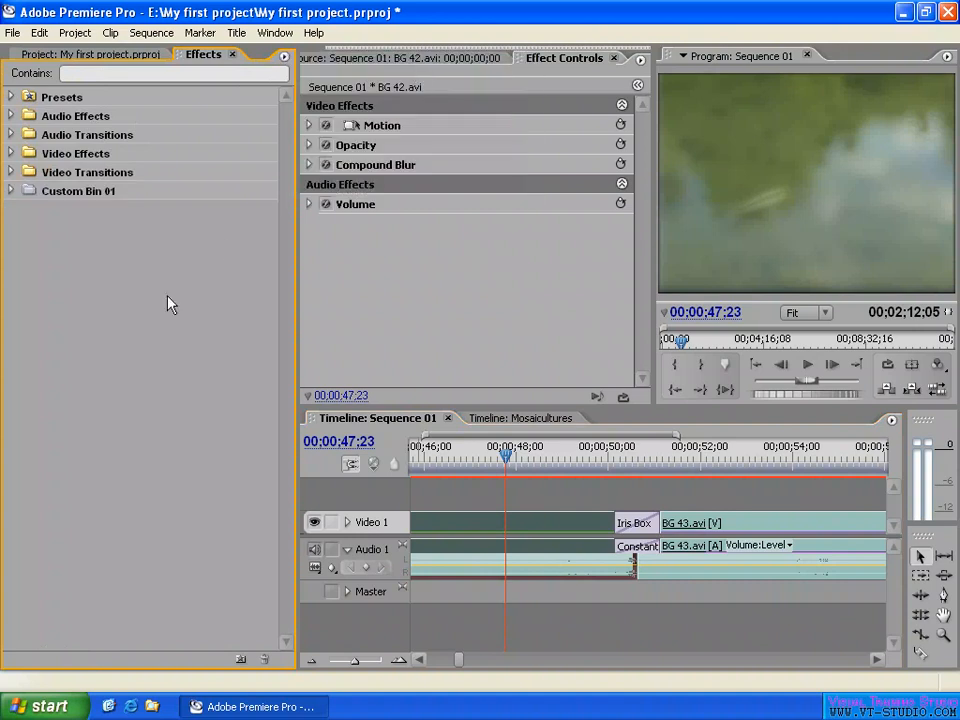
left_click(240, 659)
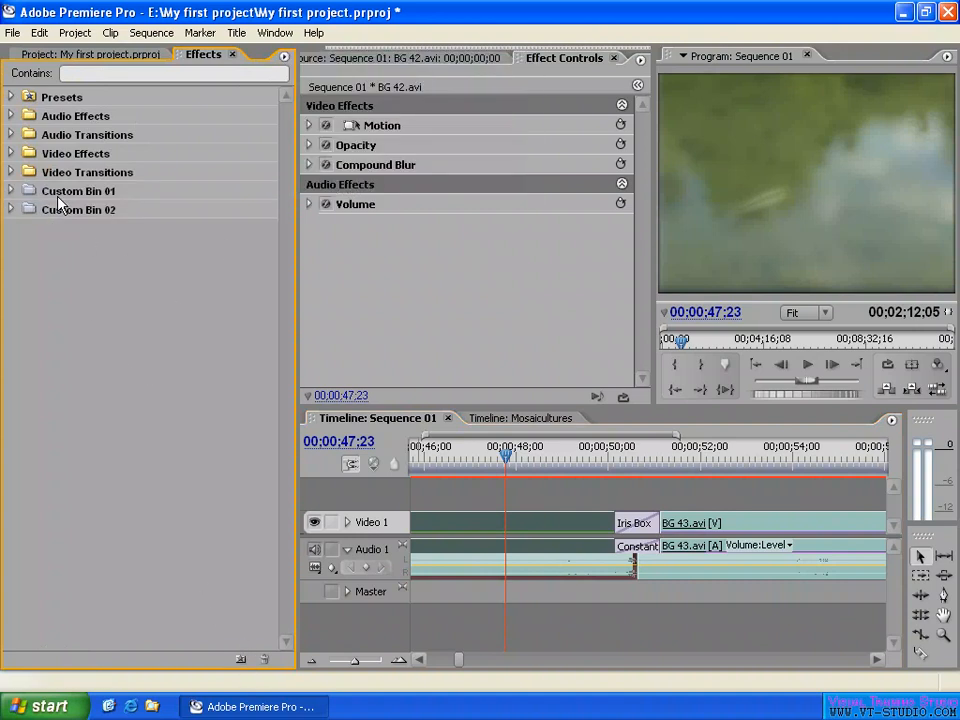
Step: Delete Custom Bin 02 from the effects list and confirm its removal
left_click(82, 211)
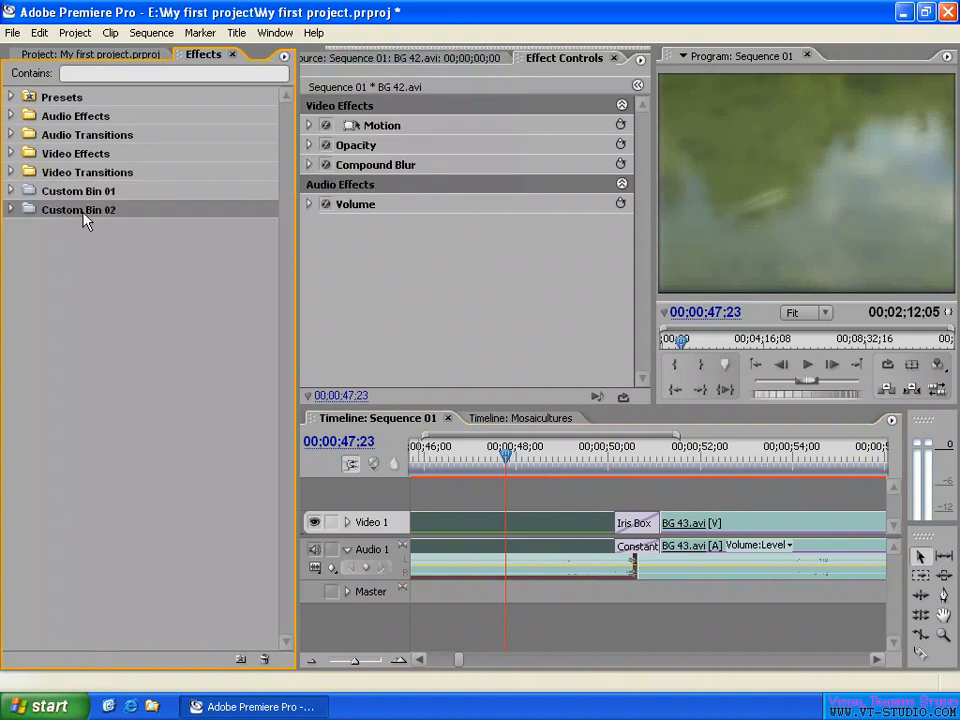
left_click(265, 662)
left_click(441, 407)
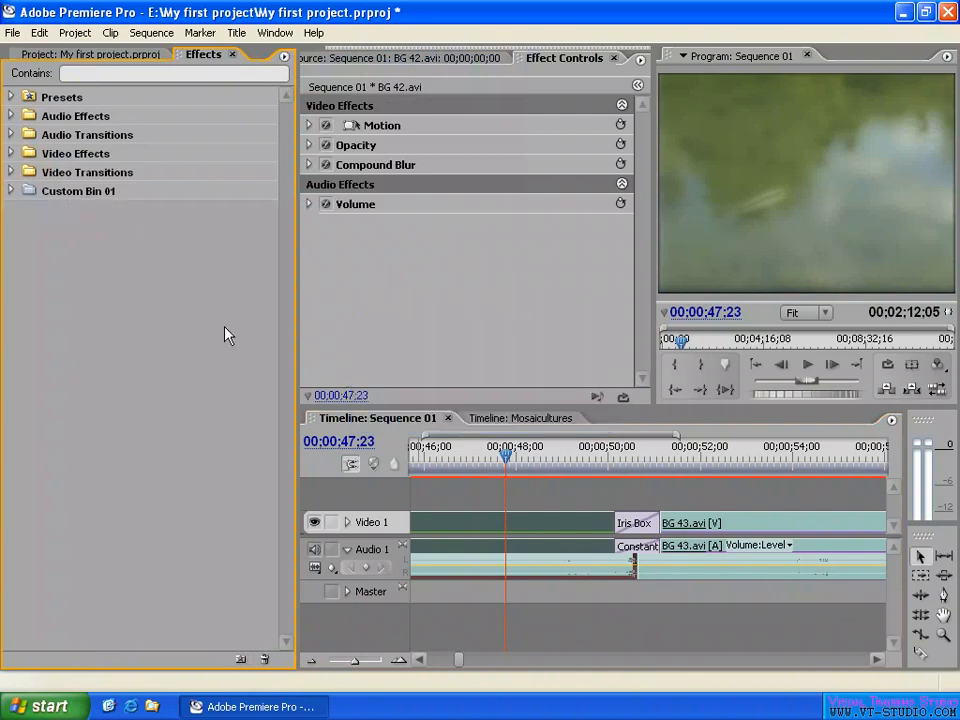
Step: Rename Custom Bin 01 to "My Effects"
left_click(79, 192)
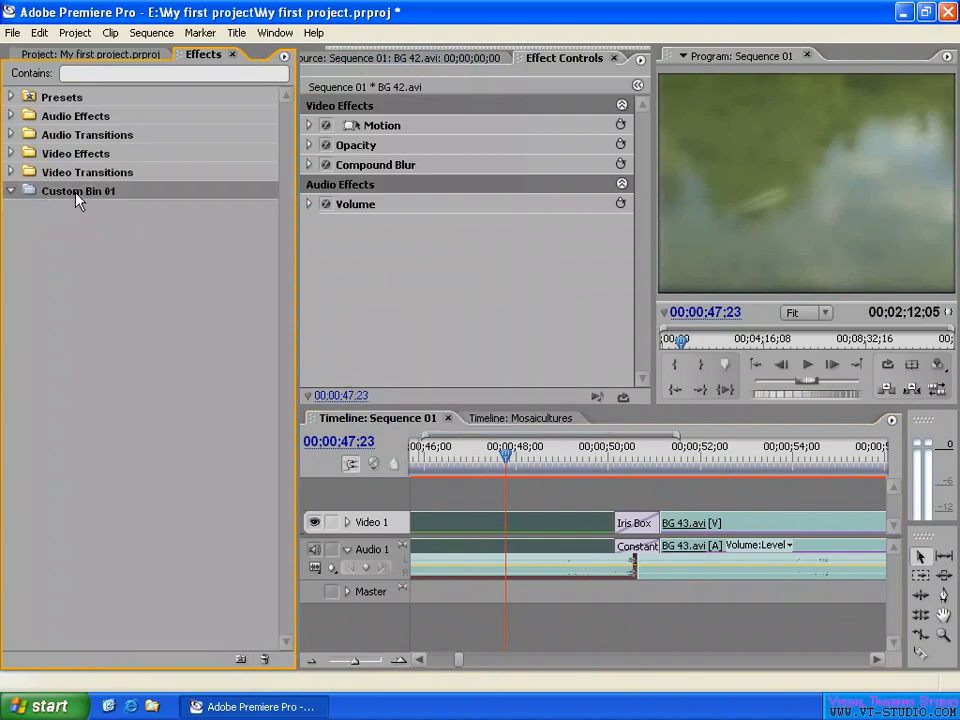
left_click(78, 194)
left_click_drag(120, 190, 77, 190)
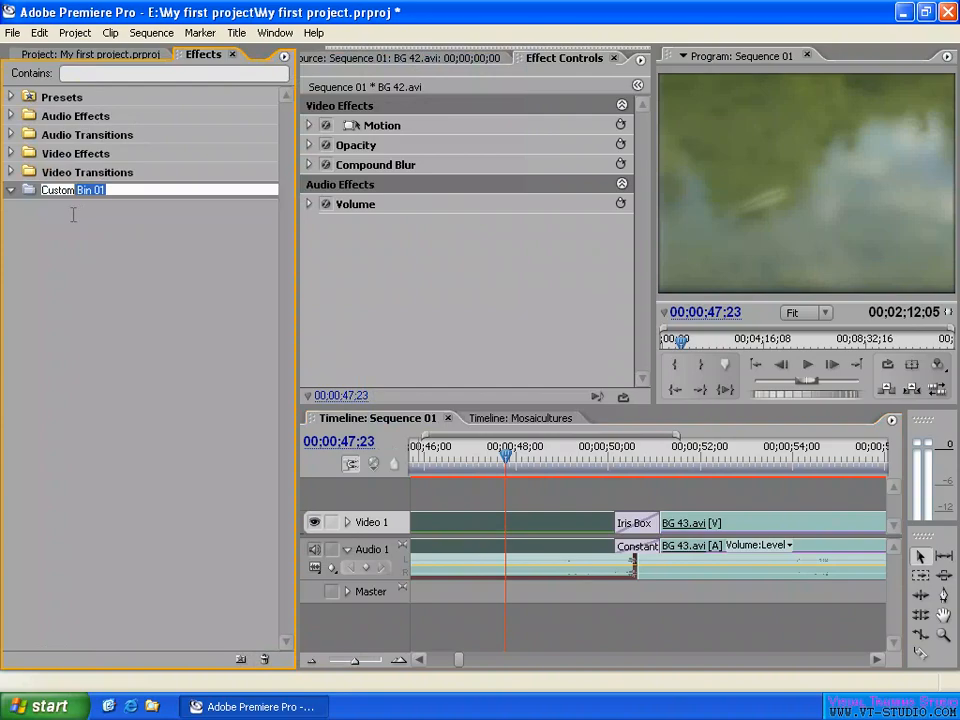
key("BackSpace")
key("BackSpace")
key("shift+Home")
type("My Effects")
key("Return")
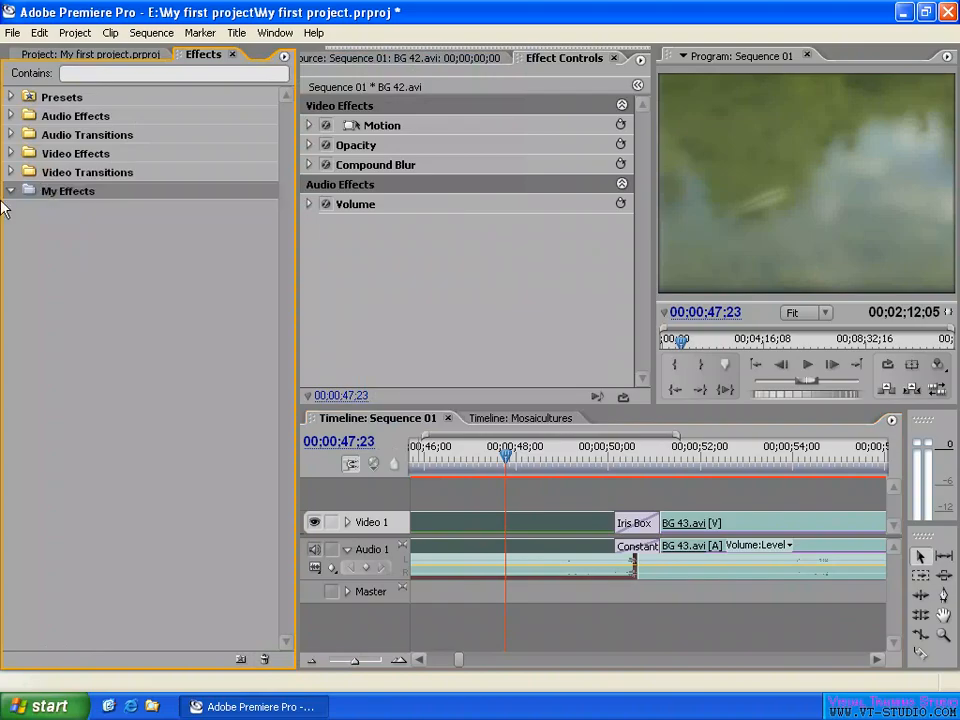
left_click(52, 227)
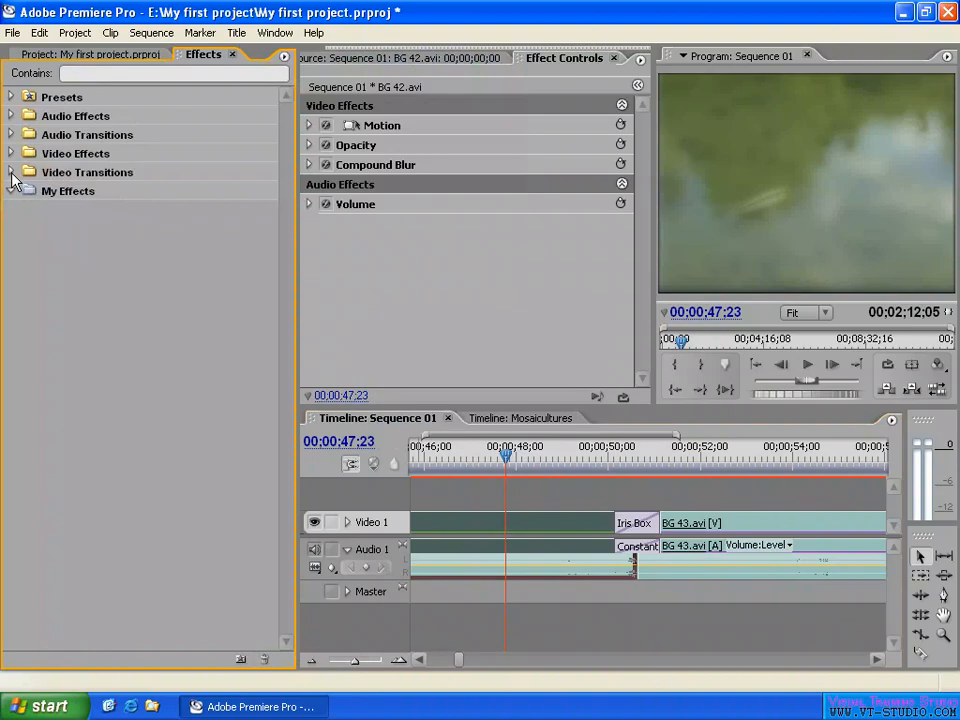
Step: Add the Iris Diamond video transition from the Iris folder to the My Effects bin, and collapse Video Transitions
left_click(11, 172)
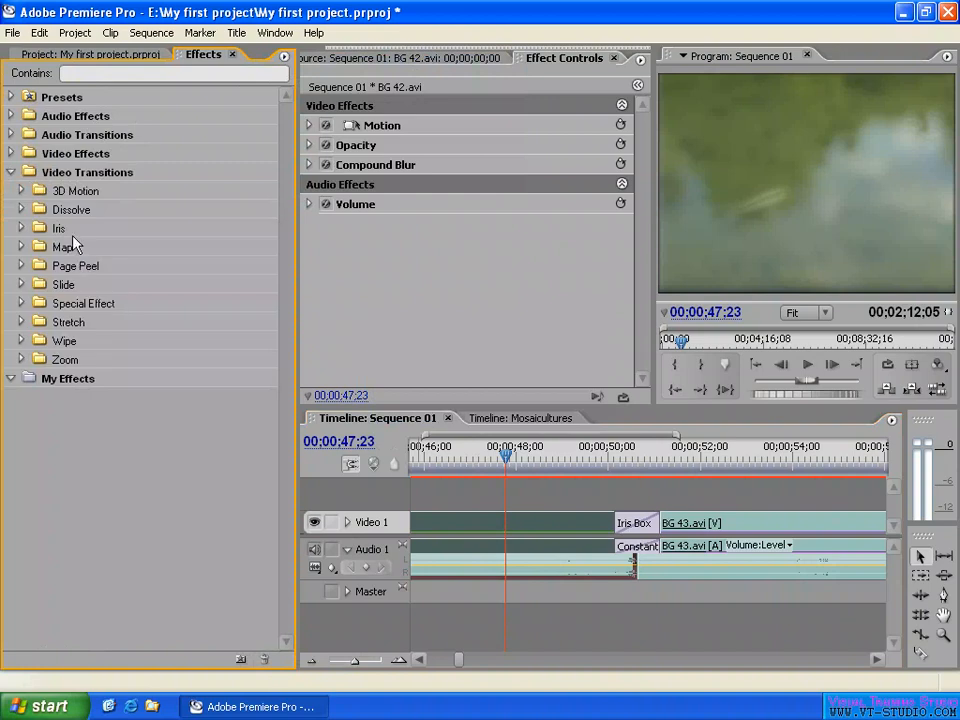
left_click(21, 228)
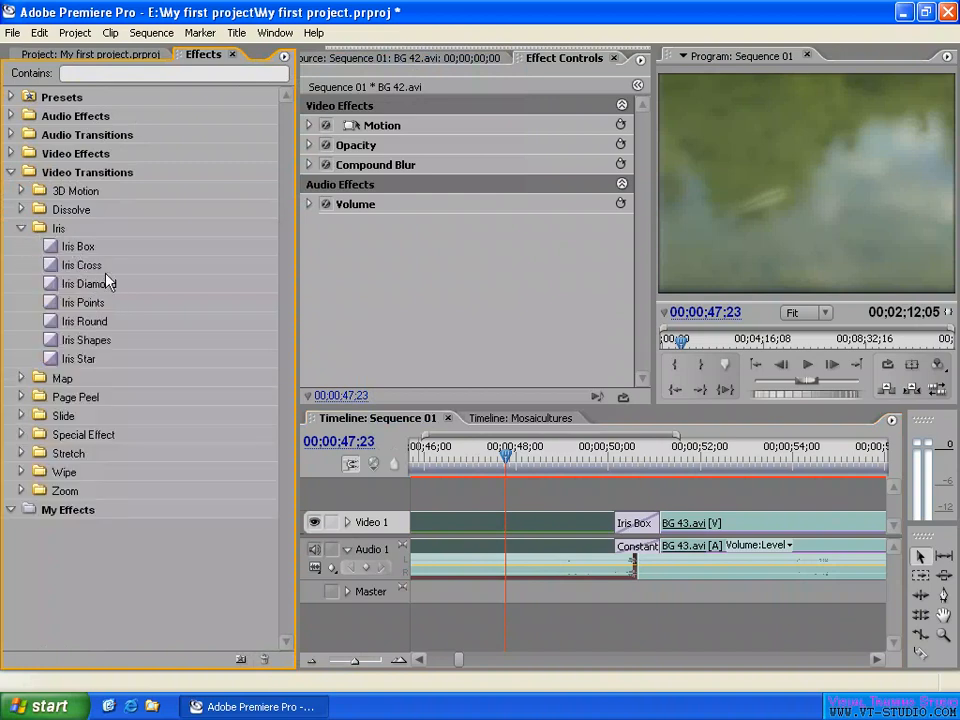
left_click_drag(88, 290, 68, 518)
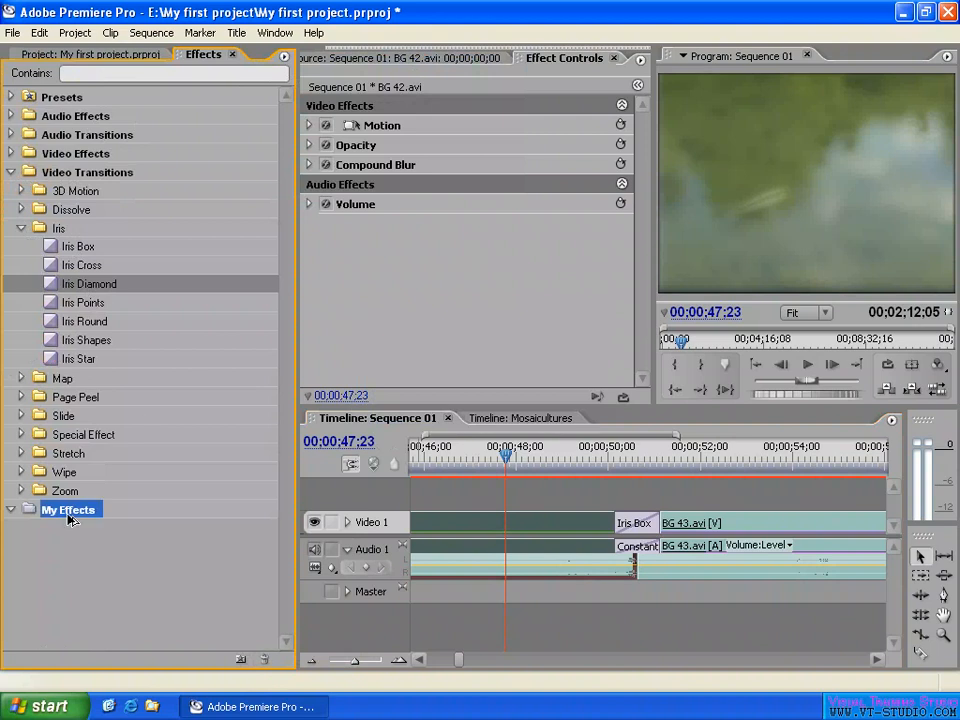
left_click_drag(70, 518, 70, 518)
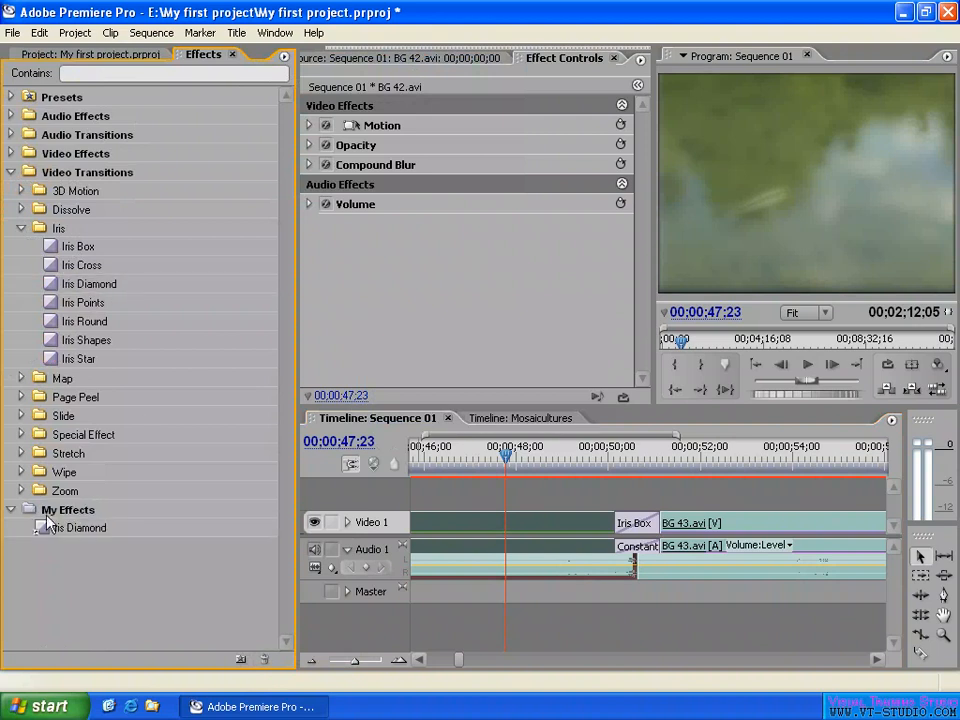
left_click(97, 287)
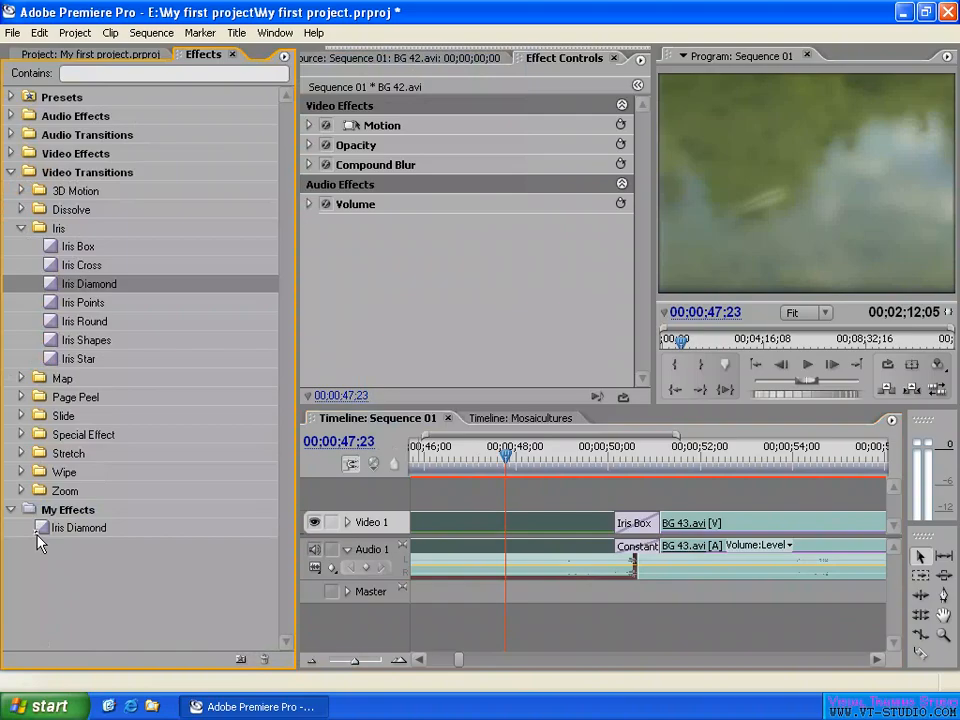
left_click(95, 530)
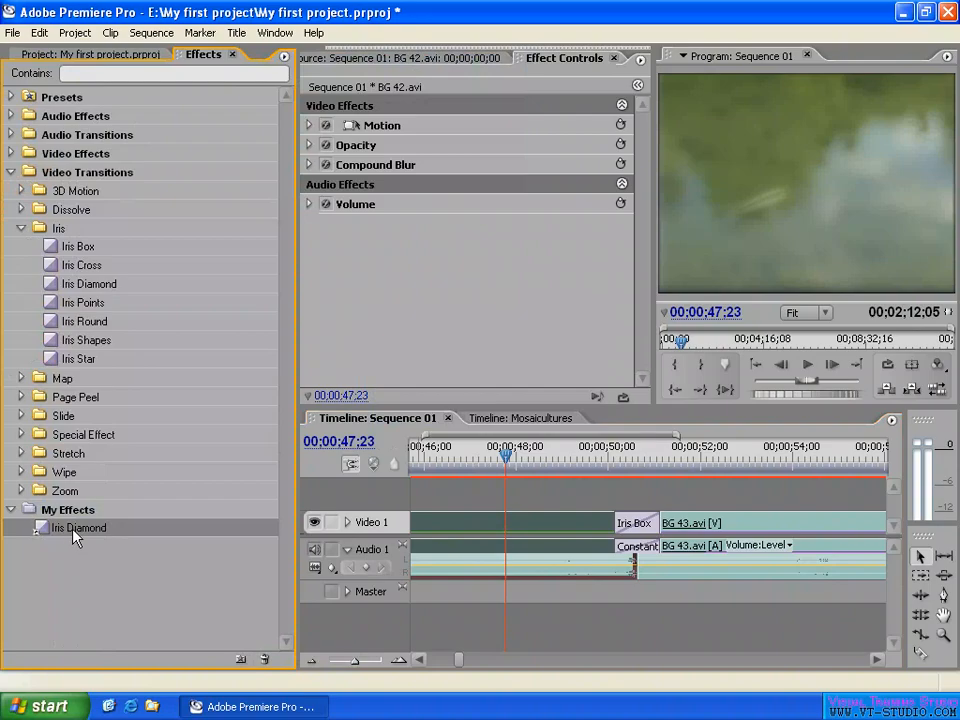
left_click(12, 173)
Step: Add the Mirror video effect from the Distort folder to the My Effects bin, and collapse the Video Effects folders
left_click(11, 153)
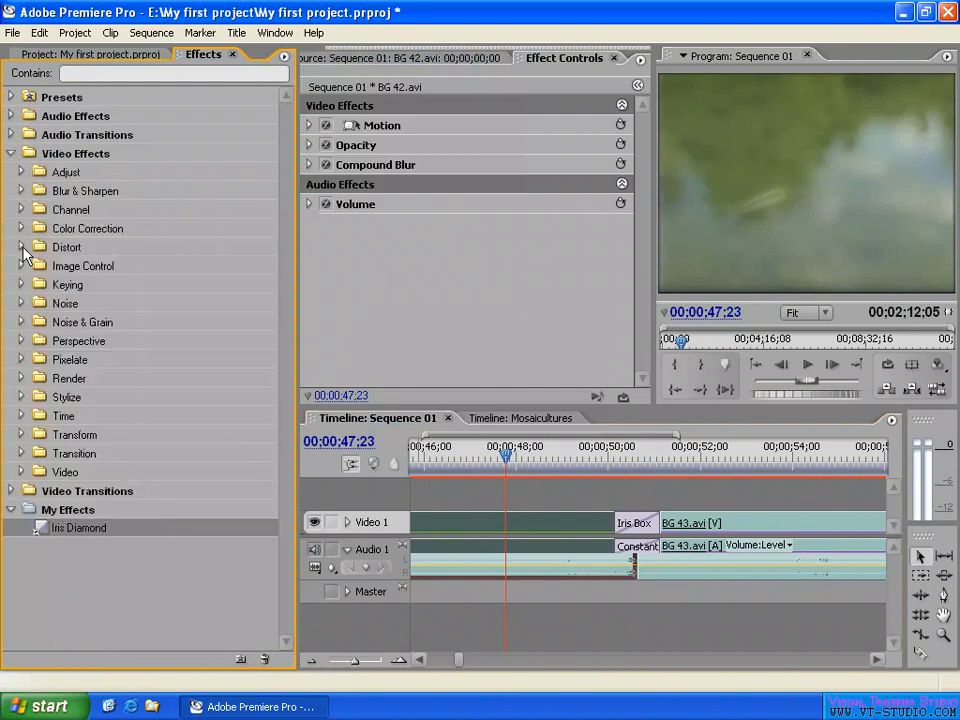
left_click(22, 247)
left_click_drag(289, 261, 293, 325)
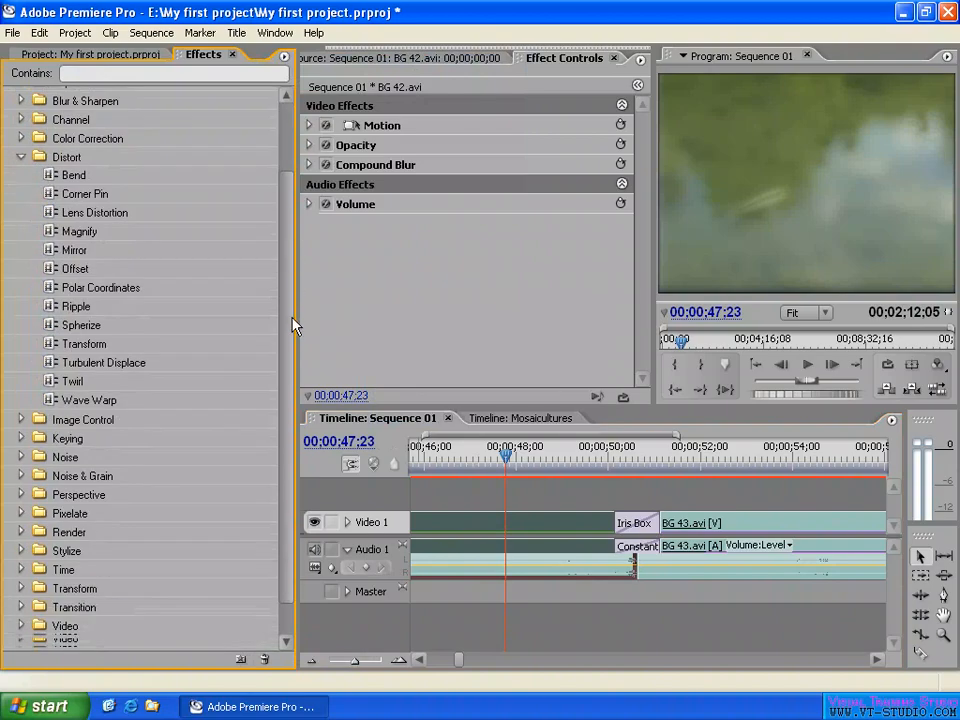
scroll(107, 218, "down", 1)
left_click_drag(73, 213, 78, 628)
left_click_drag(291, 461, 290, 600)
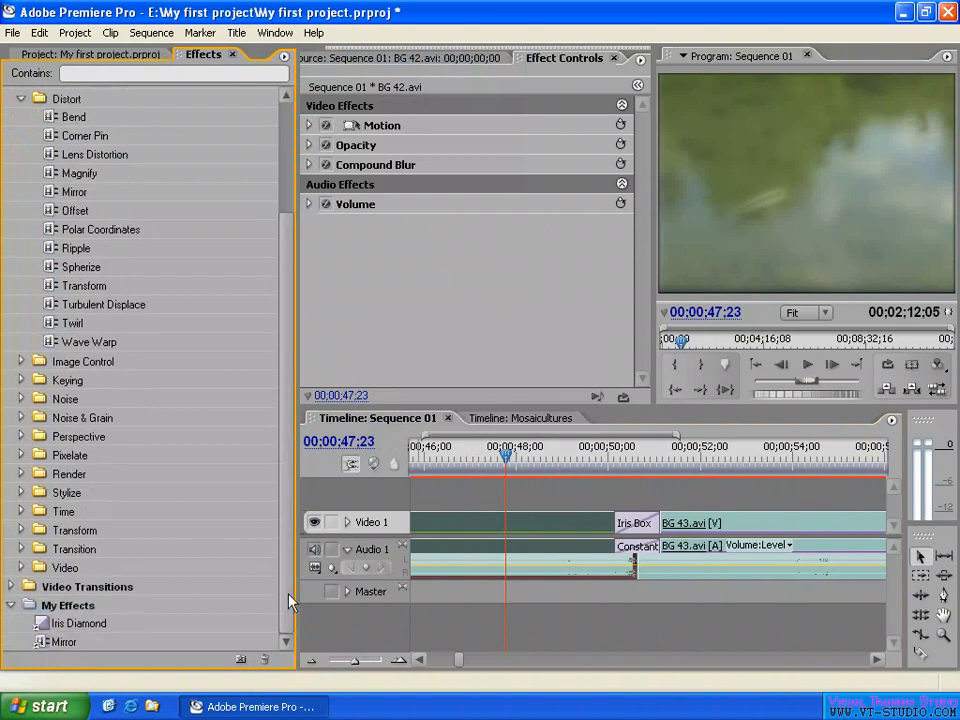
scroll(210, 340, "up", 4)
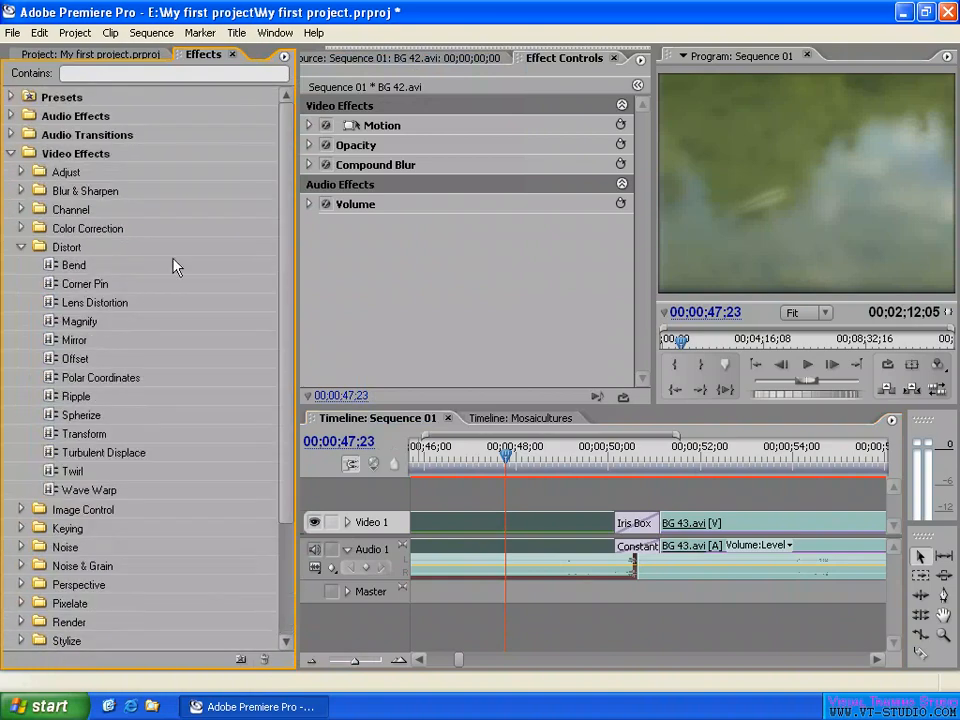
left_click(20, 247)
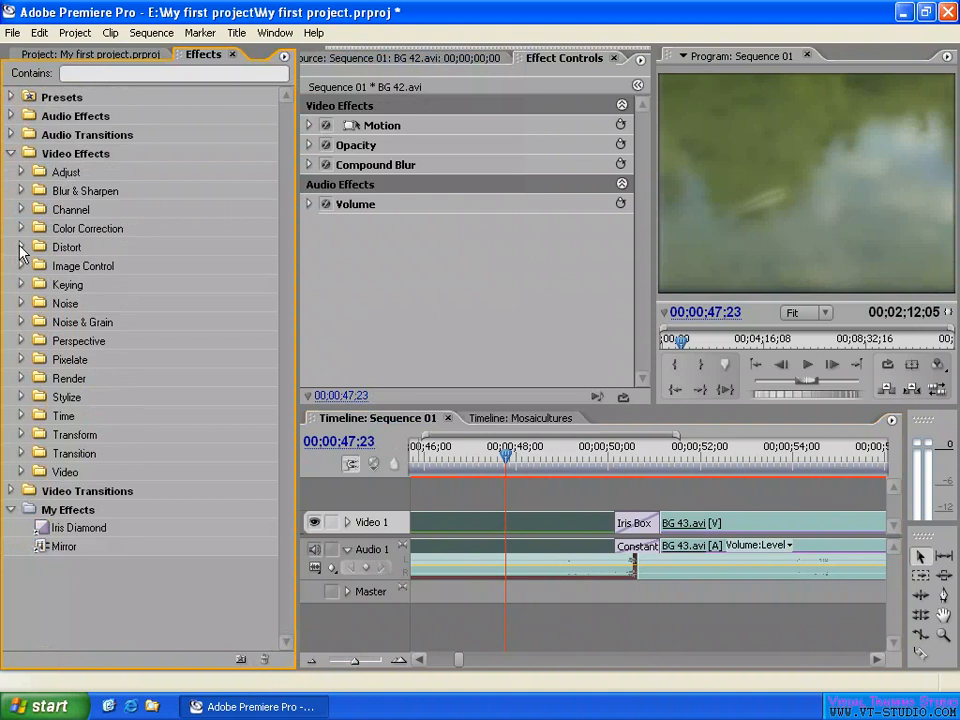
left_click(11, 154)
Step: Add the Constant Gain audio transition from the Crossfade folder to My Effects, and collapse Audio Transitions
left_click(11, 134)
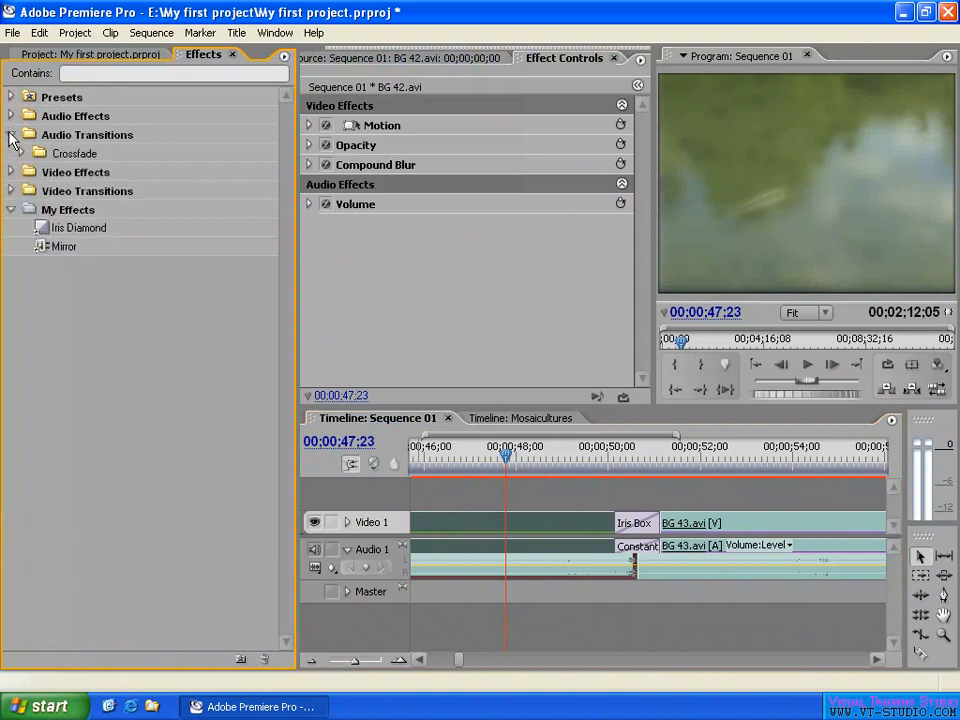
left_click(21, 154)
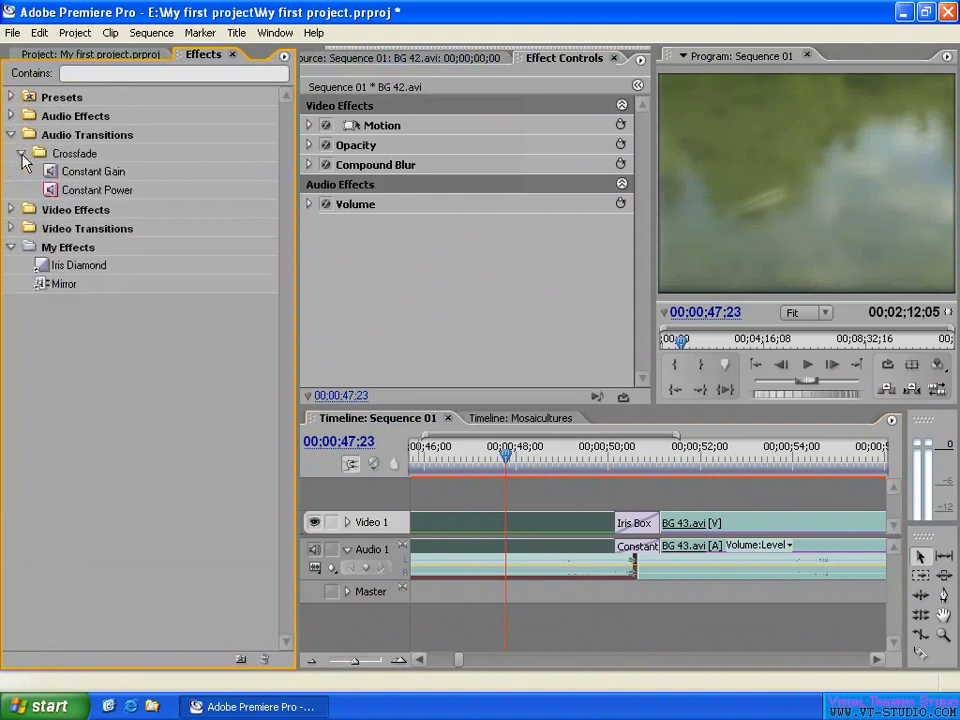
left_click_drag(79, 171, 73, 273)
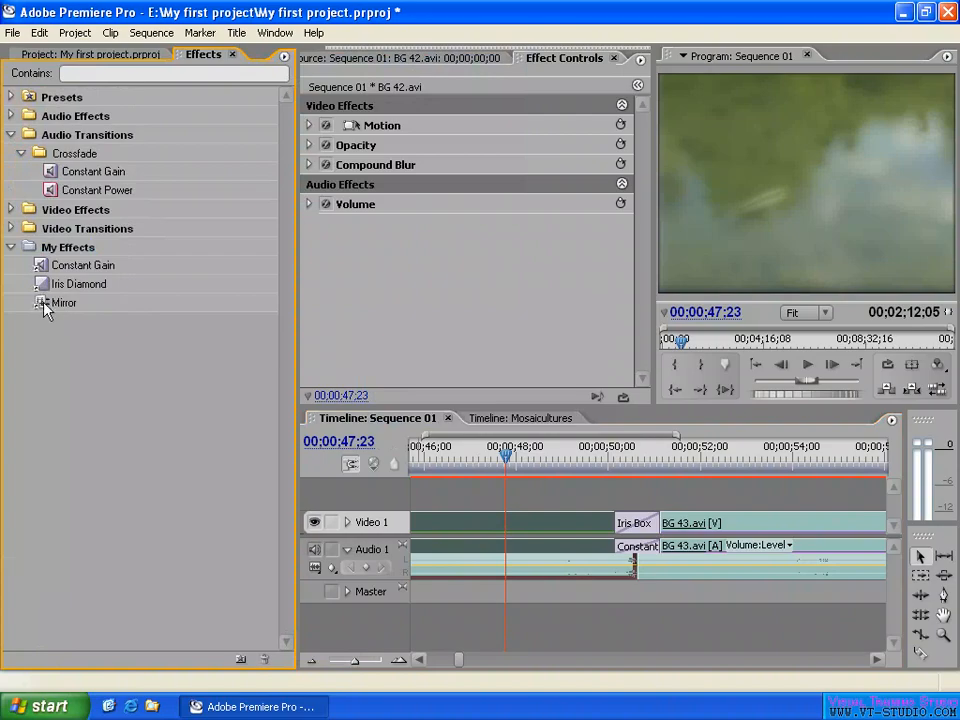
left_click(11, 134)
Step: Add the Lowpass effect from the Stereo audio effects to the My Effects bin, and collapse Audio Effects
left_click(11, 116)
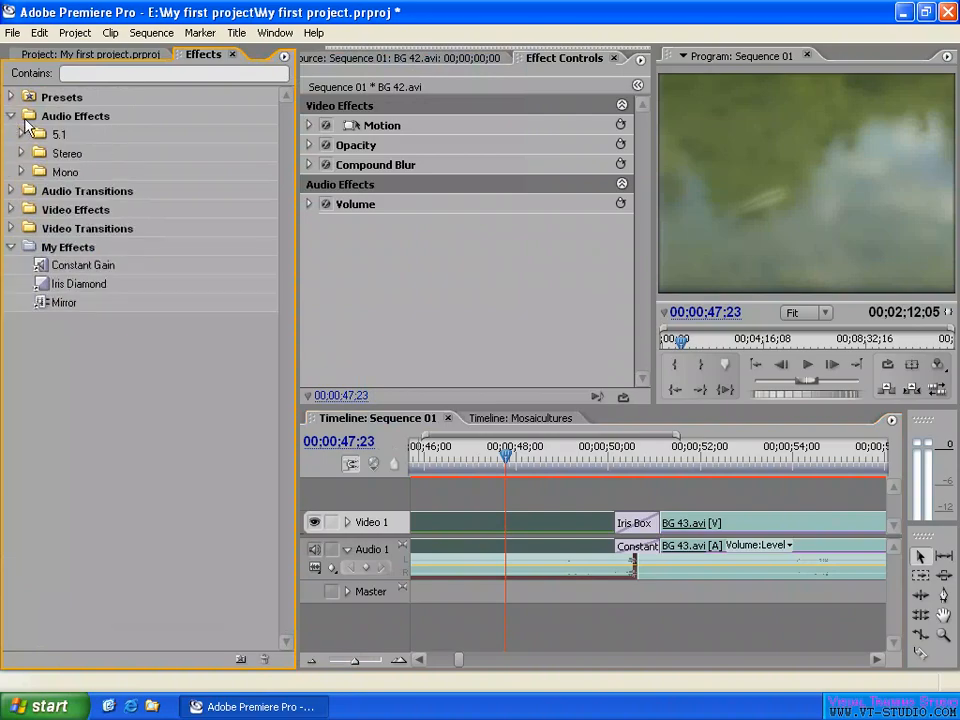
left_click(21, 153)
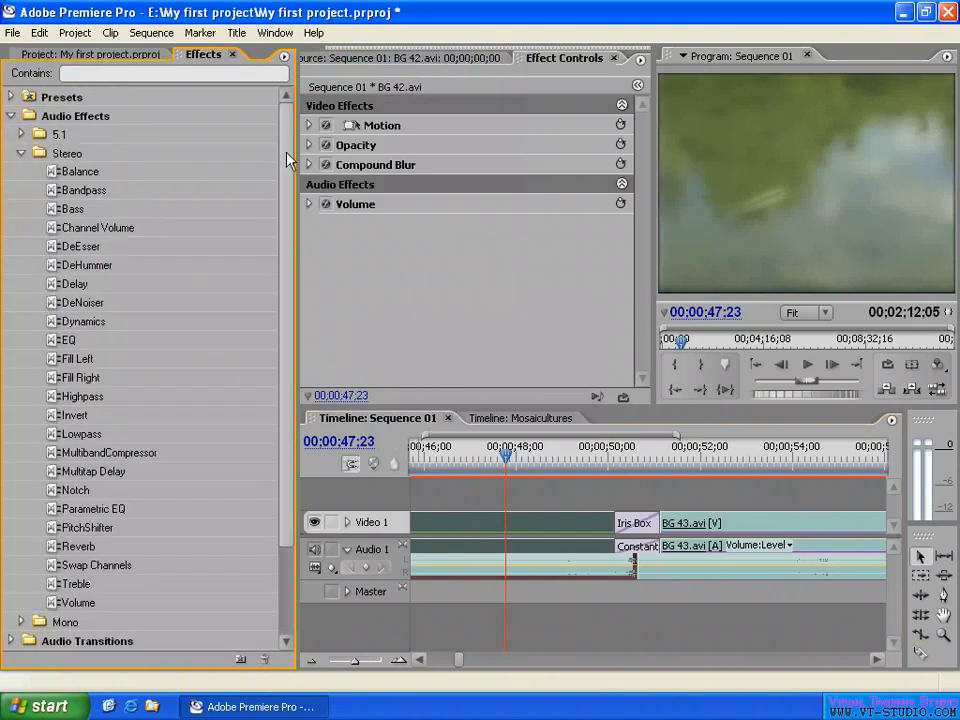
left_click_drag(286, 157, 306, 320)
left_click_drag(88, 323, 115, 577)
left_click_drag(290, 334, 174, 169)
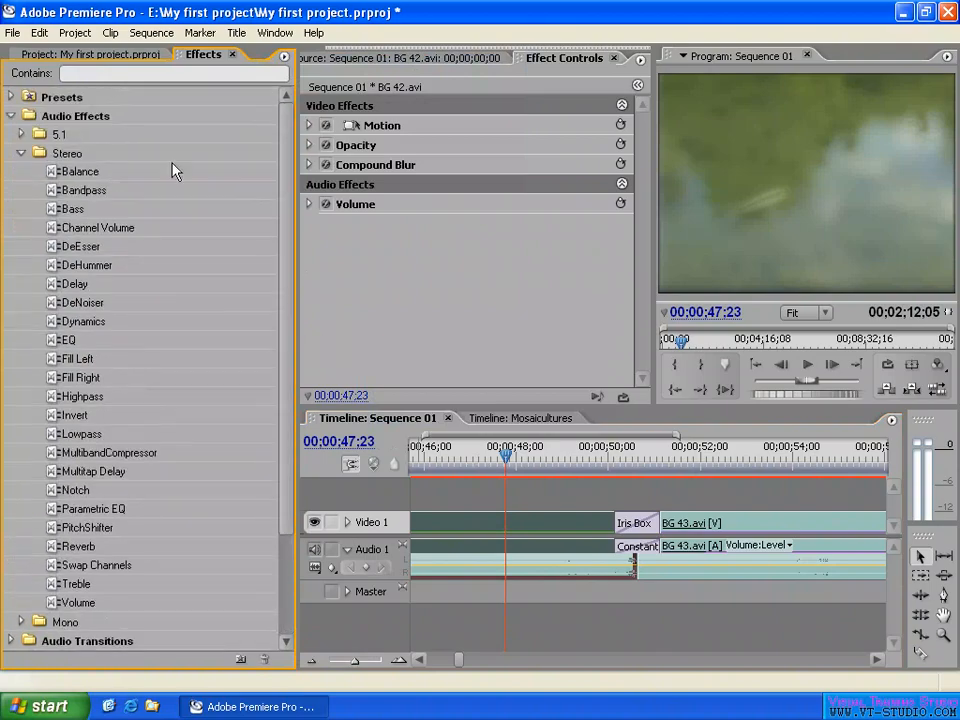
left_click(11, 116)
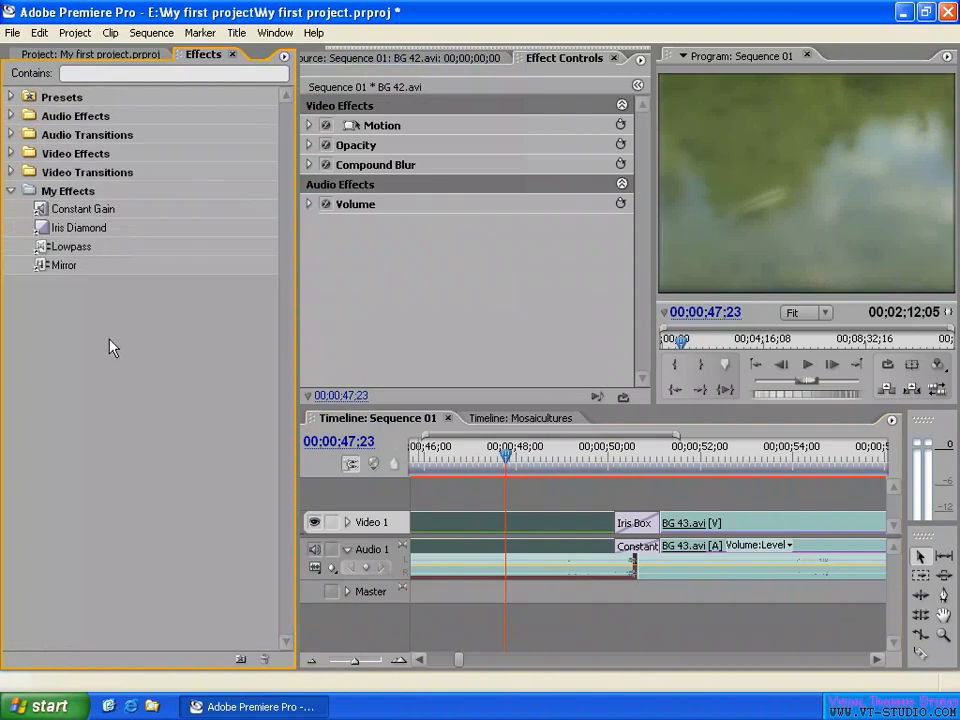
Step: Examine the contents of the My Effects bin, selecting Constant Gain, Iris Diamond, Lowpass and Mirror in turn
left_click(76, 194)
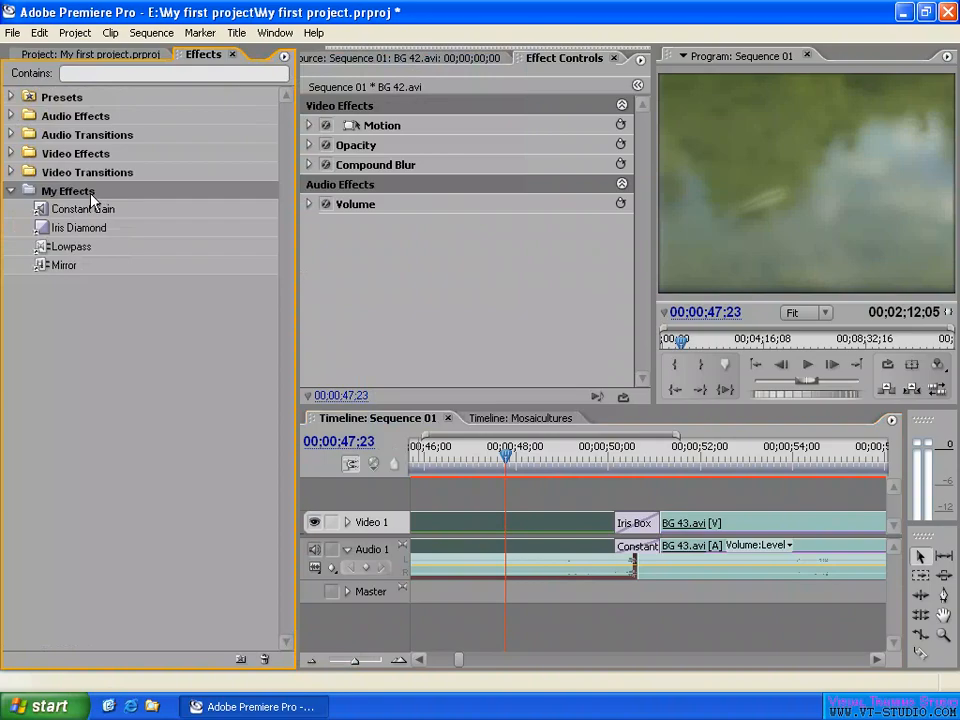
left_click(12, 191)
left_click(12, 191)
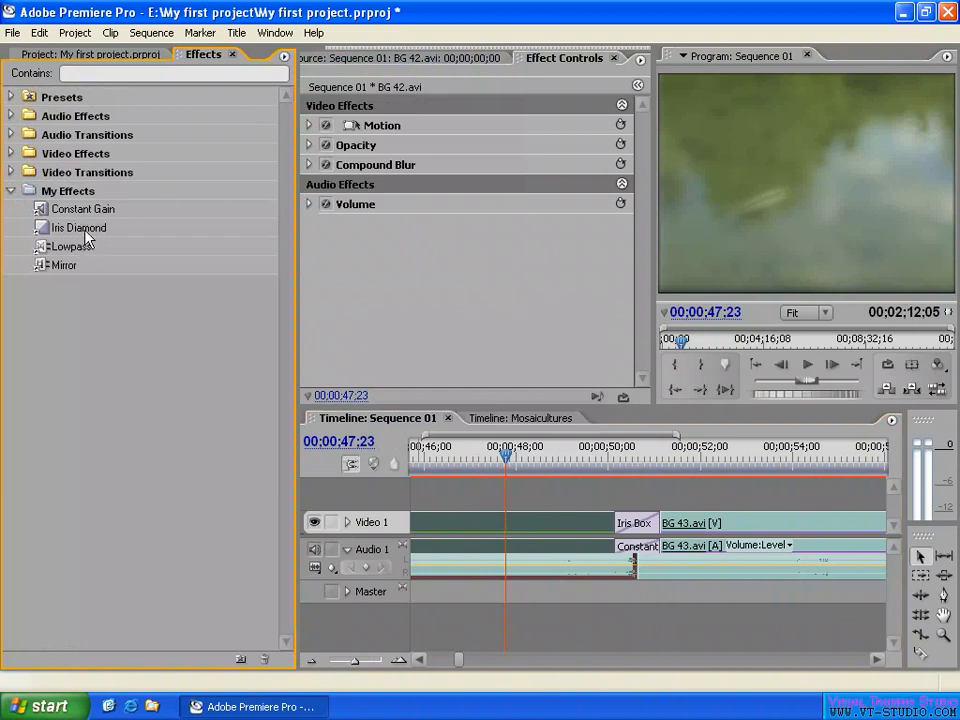
left_click_drag(90, 209, 640, 560)
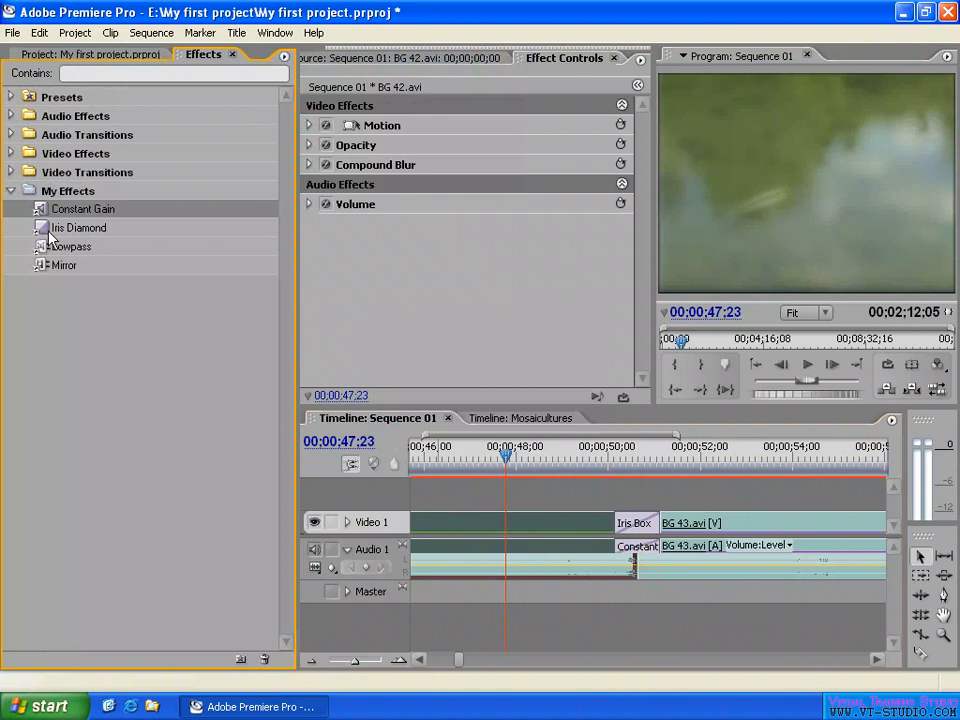
left_click(68, 345)
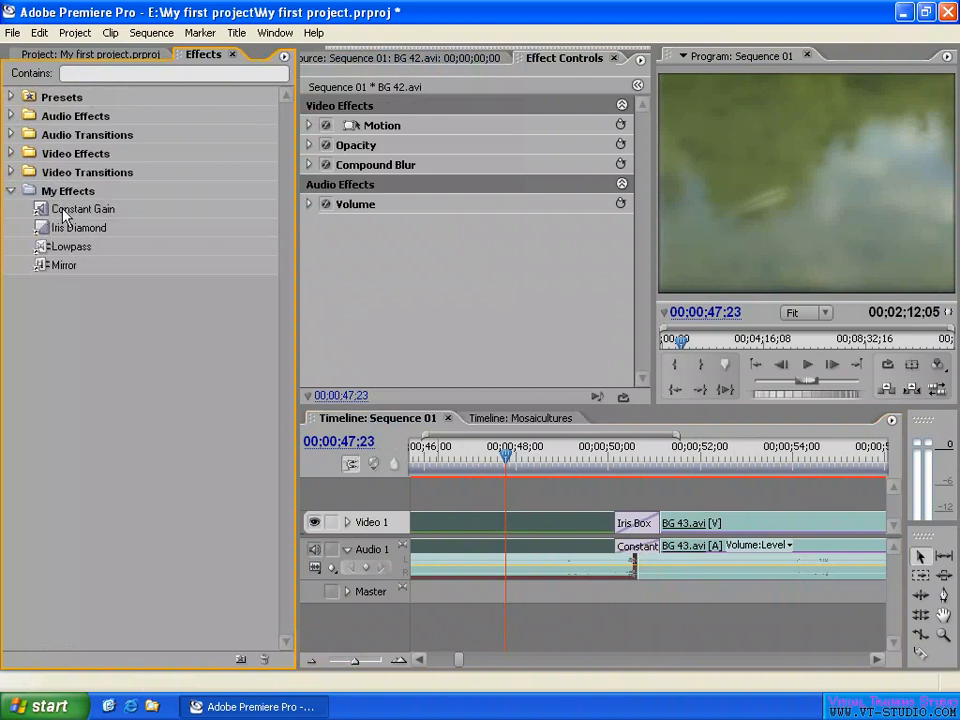
left_click(66, 215)
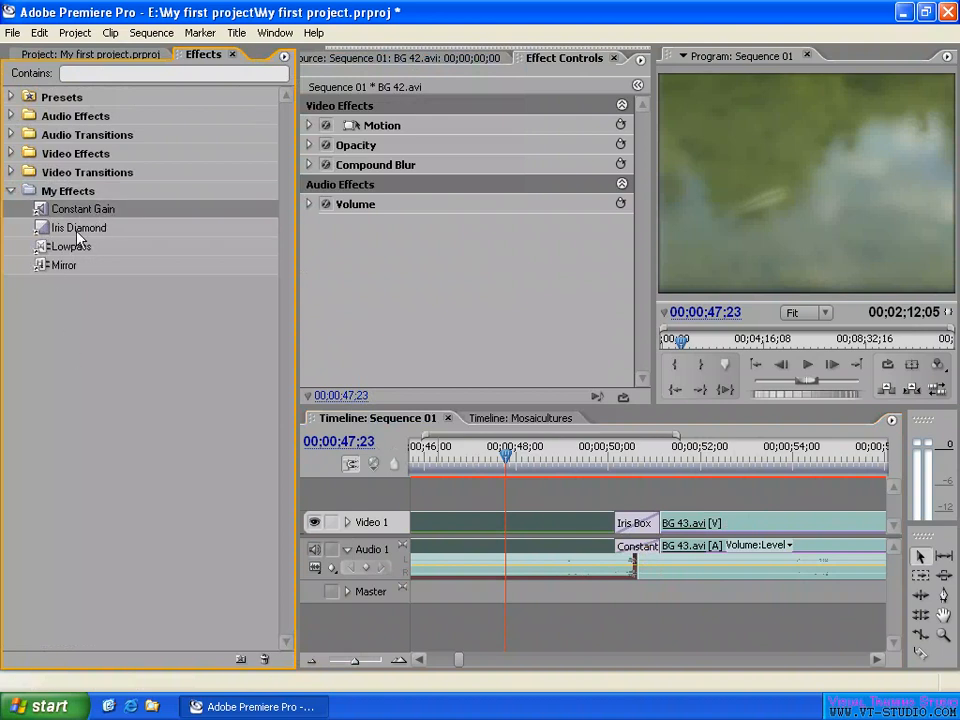
left_click(76, 230)
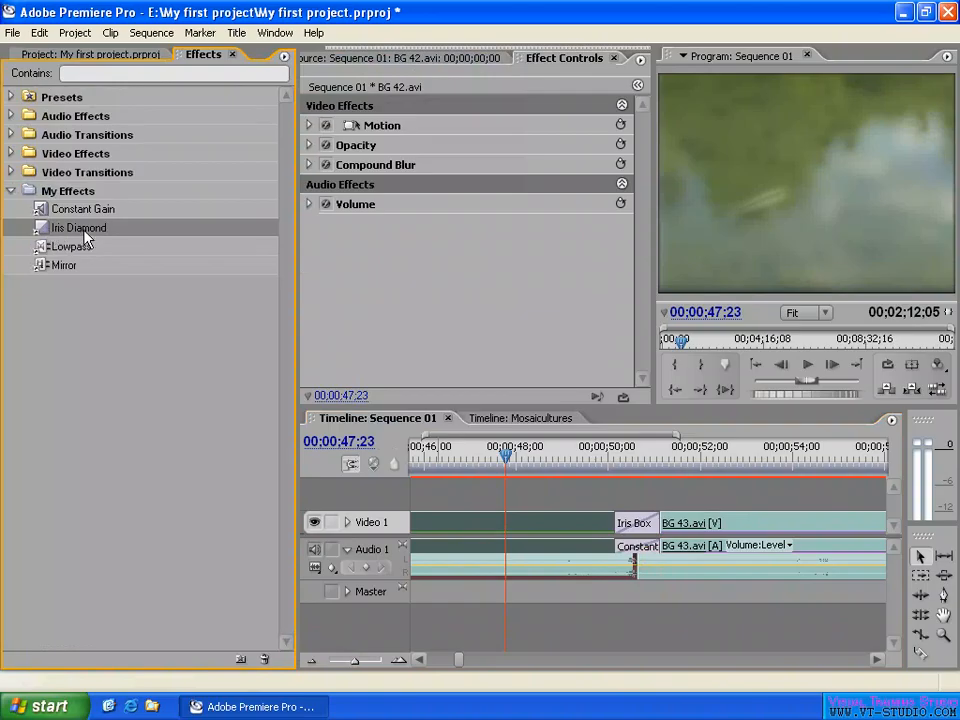
left_click(82, 249)
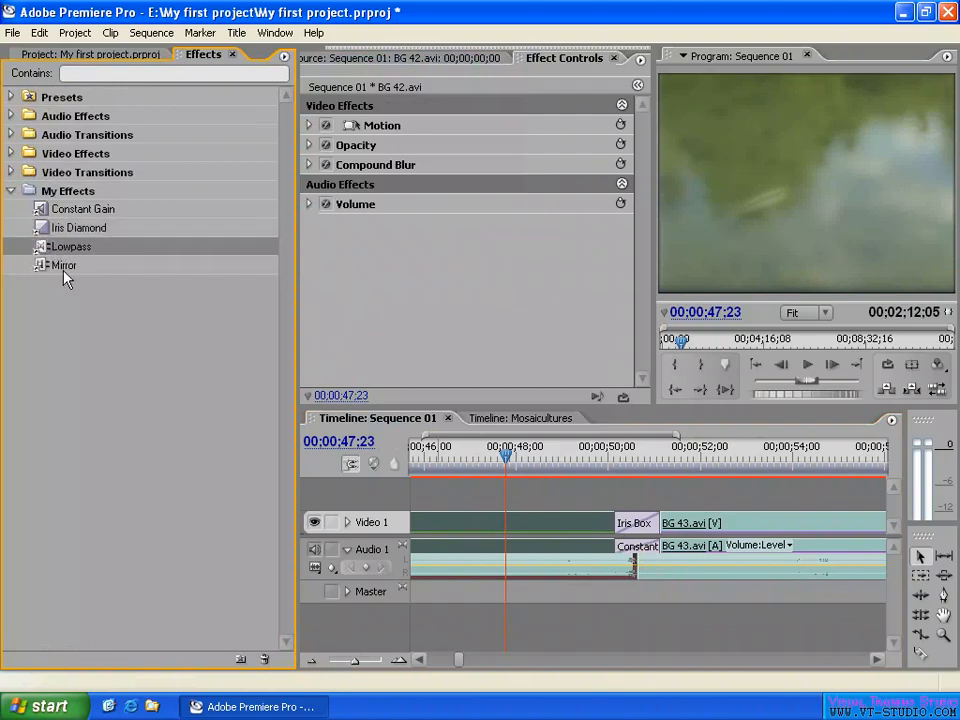
left_click(59, 271)
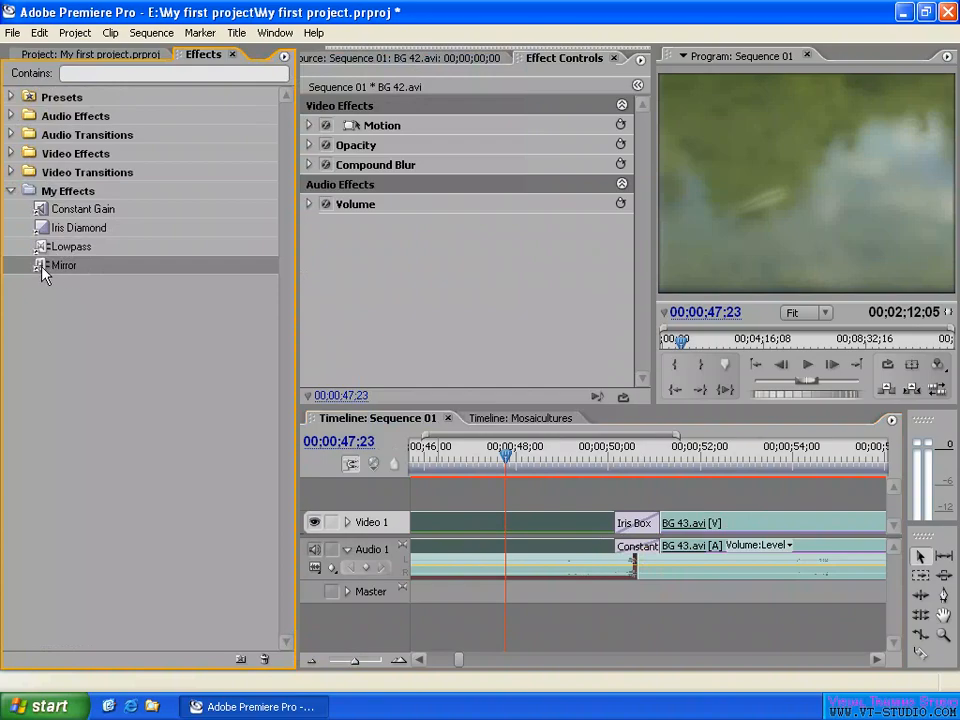
Step: Expand Video Transitions, Video Effects with its Blur & Sharpen folder, and Audio Effects to review the available items
left_click(11, 173)
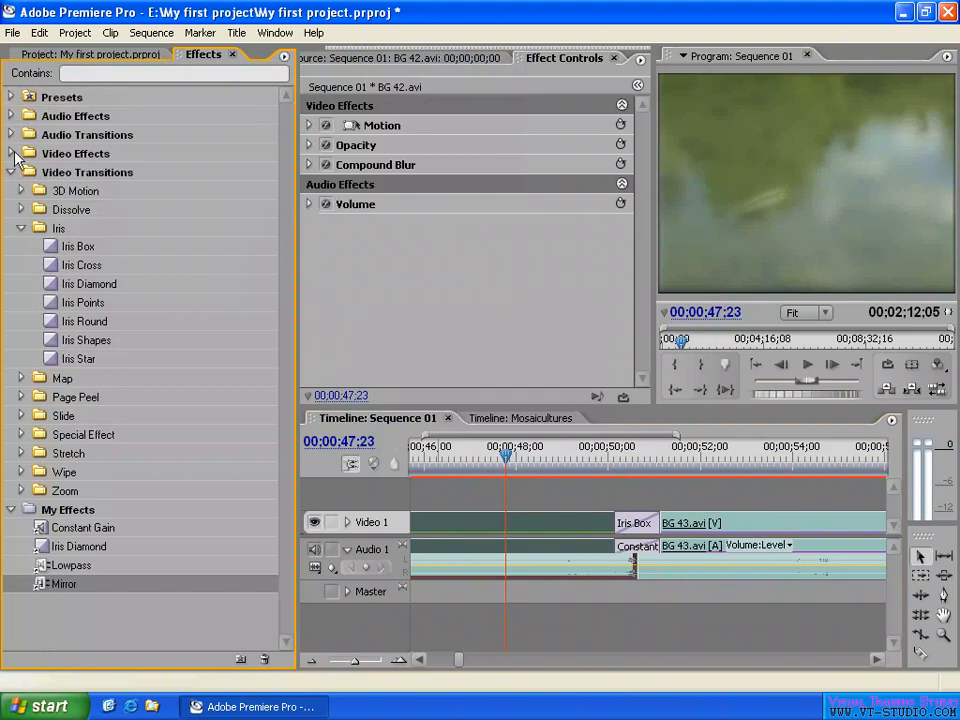
left_click(12, 153)
left_click(22, 190)
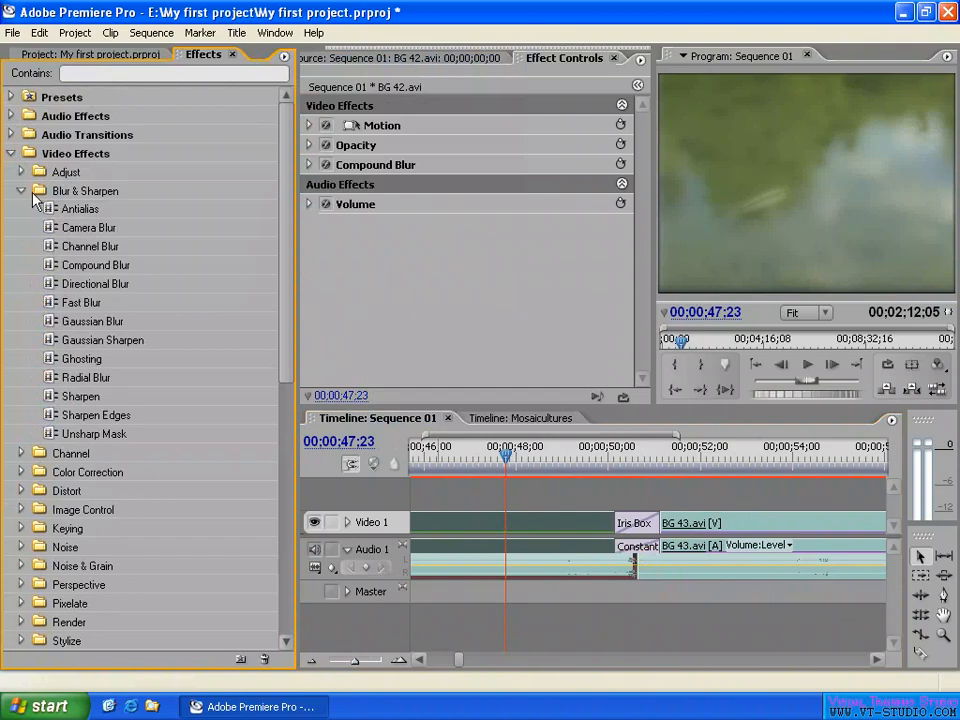
left_click(11, 116)
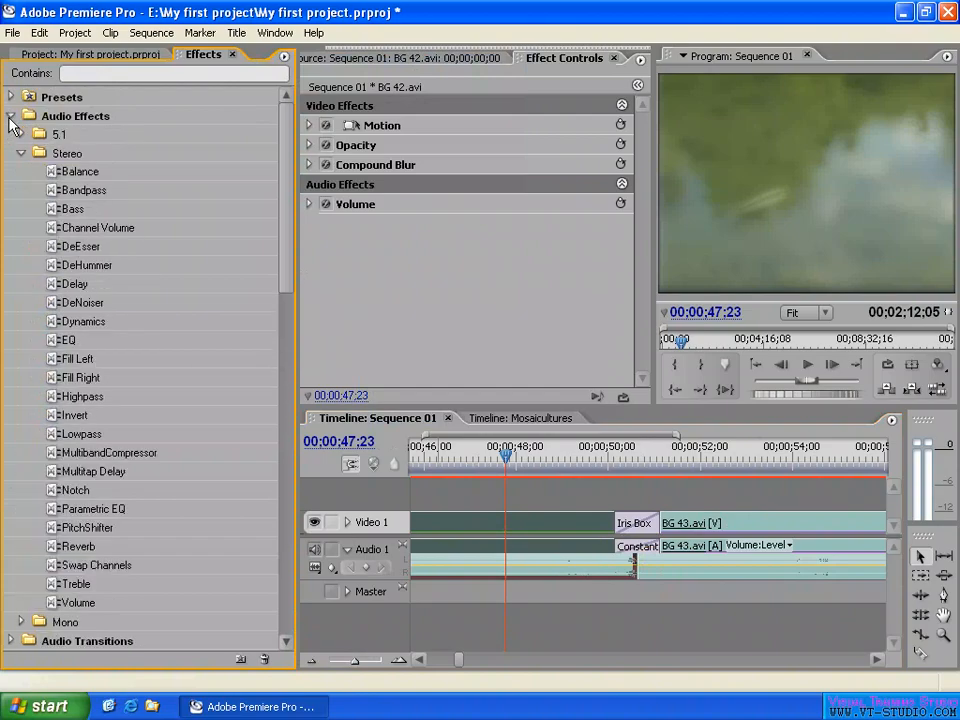
Step: Collapse the Audio Effects, Video Effects and Video Transitions folders so the My Effects bin's contents are in view
left_click(11, 116)
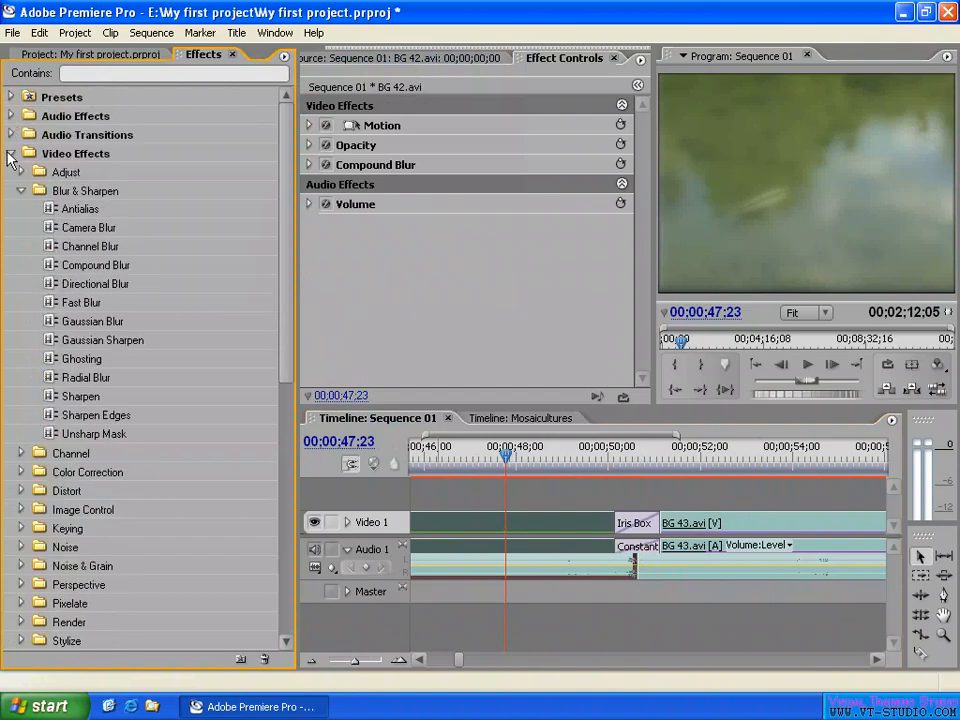
left_click(11, 153)
left_click(11, 172)
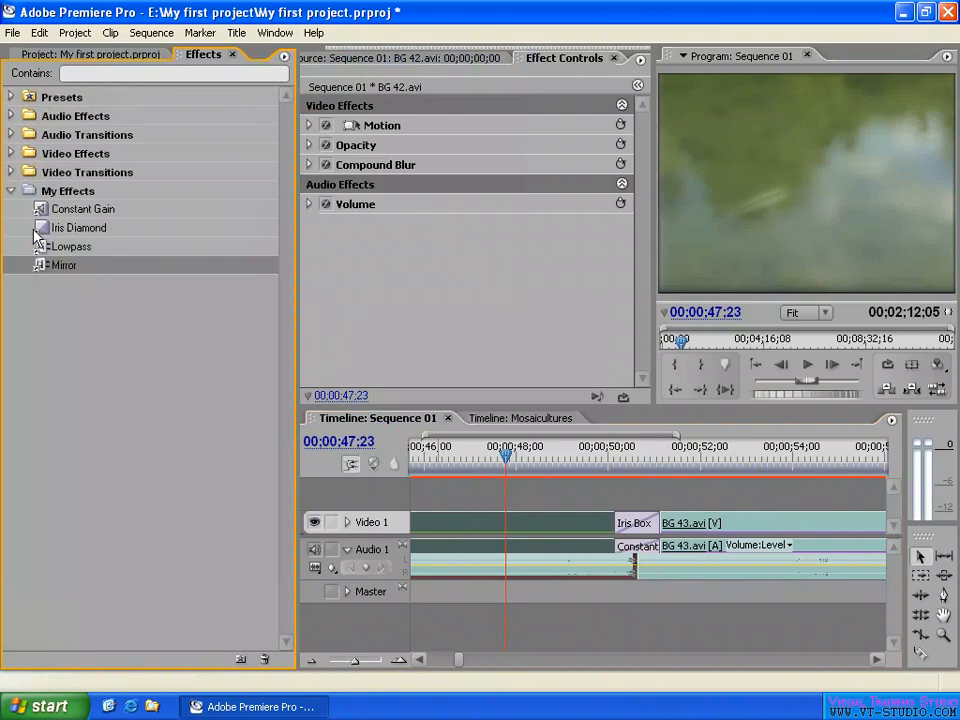
Step: Delete the Mirror effect from the My Effects bin
right_click(68, 266)
left_click(113, 290)
right_click(66, 267)
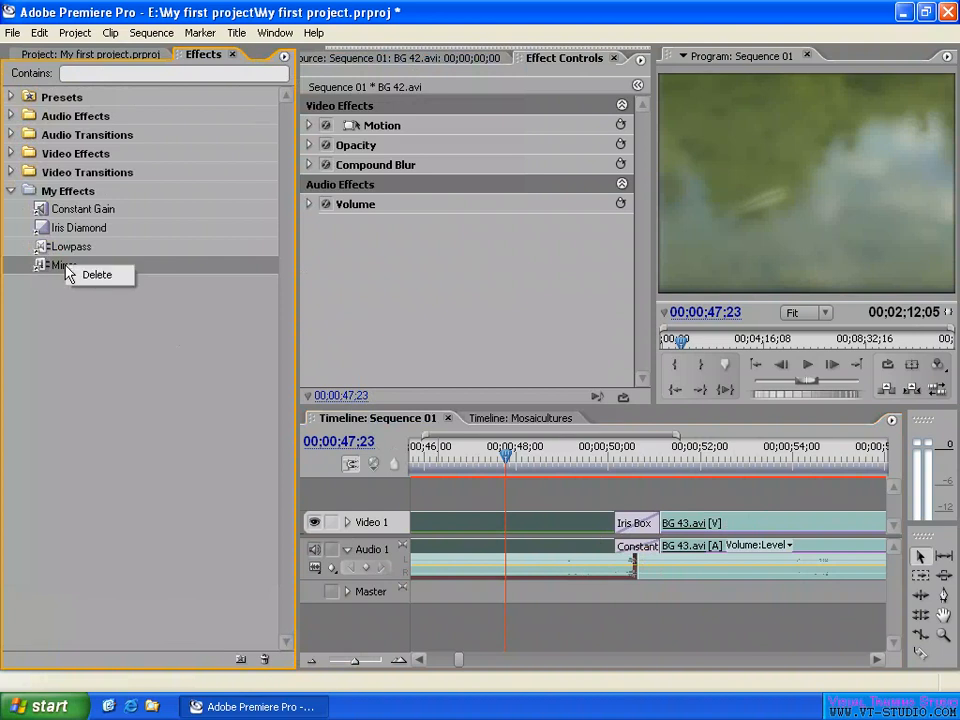
left_click(101, 278)
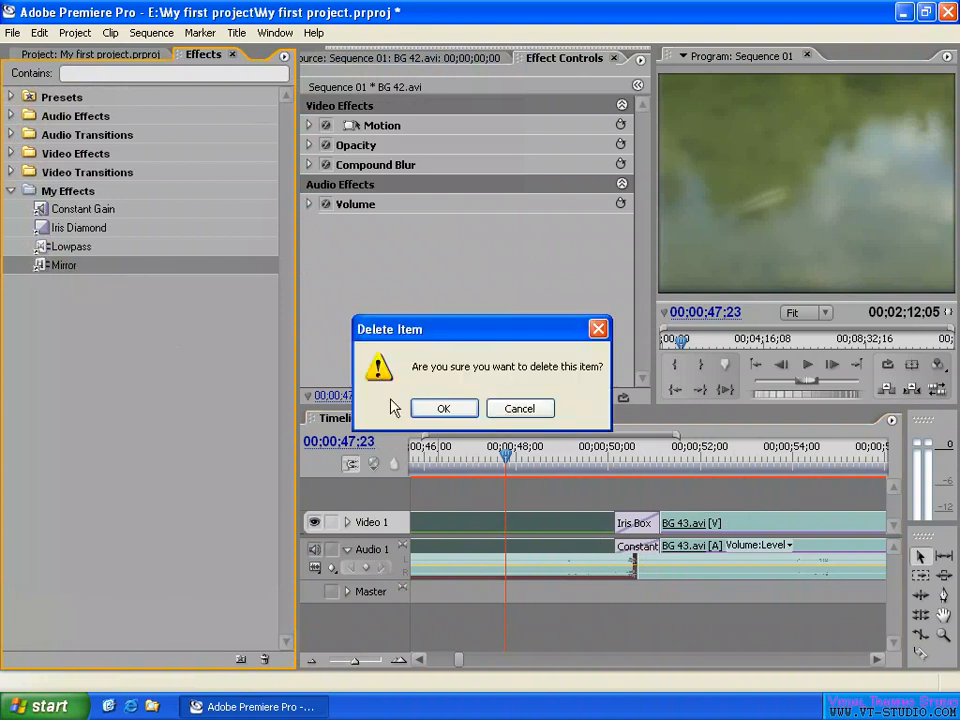
left_click(440, 406)
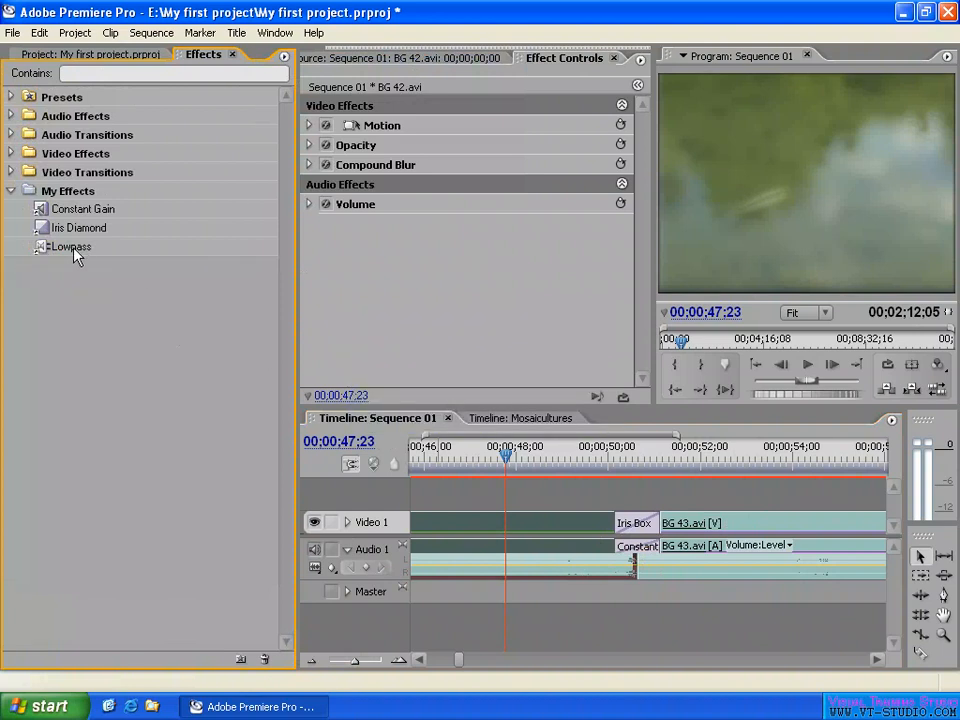
Step: Select Lowpass in My Effects, check the original items in the Video Effects folder, and collapse that folder again
left_click(89, 249)
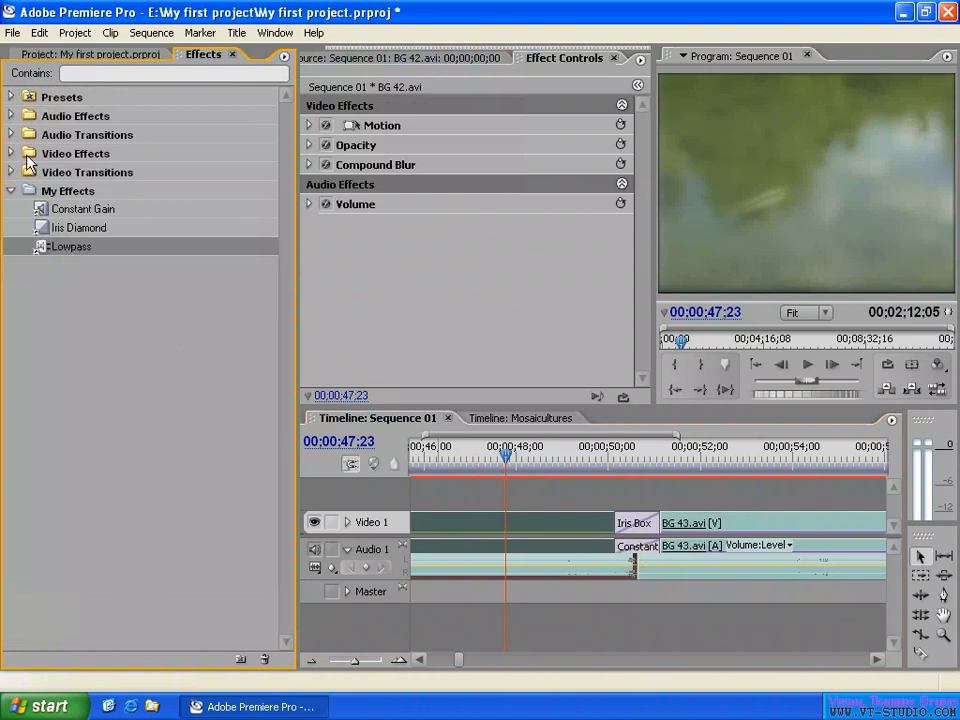
left_click(11, 153)
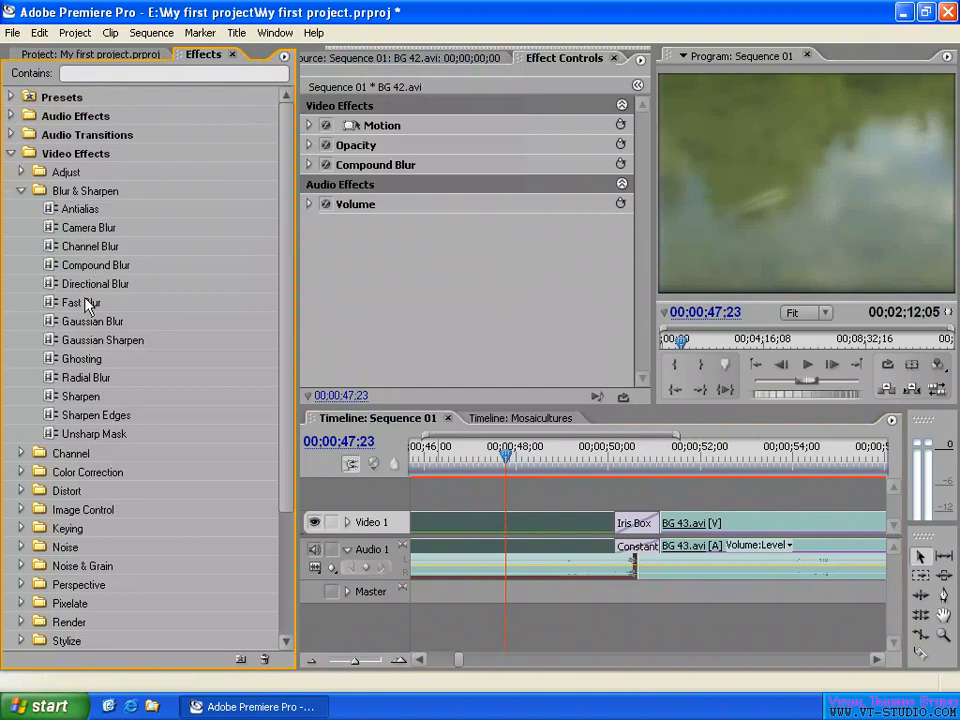
left_click(11, 153)
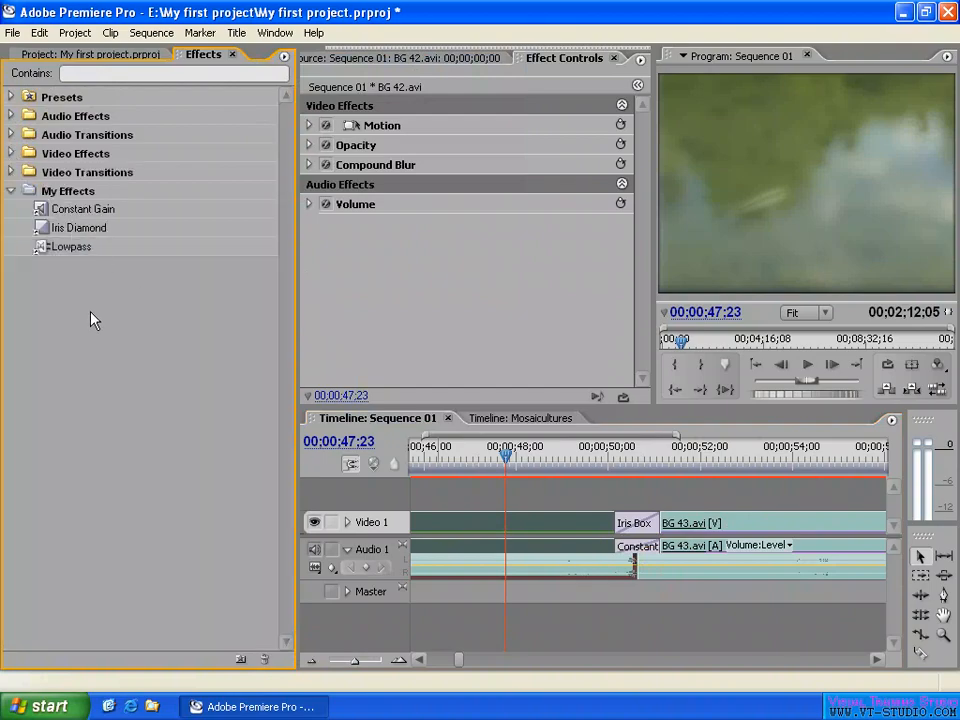
Step: Create a new presets bin inside the Presets folder and name it My Presets
left_click(284, 57)
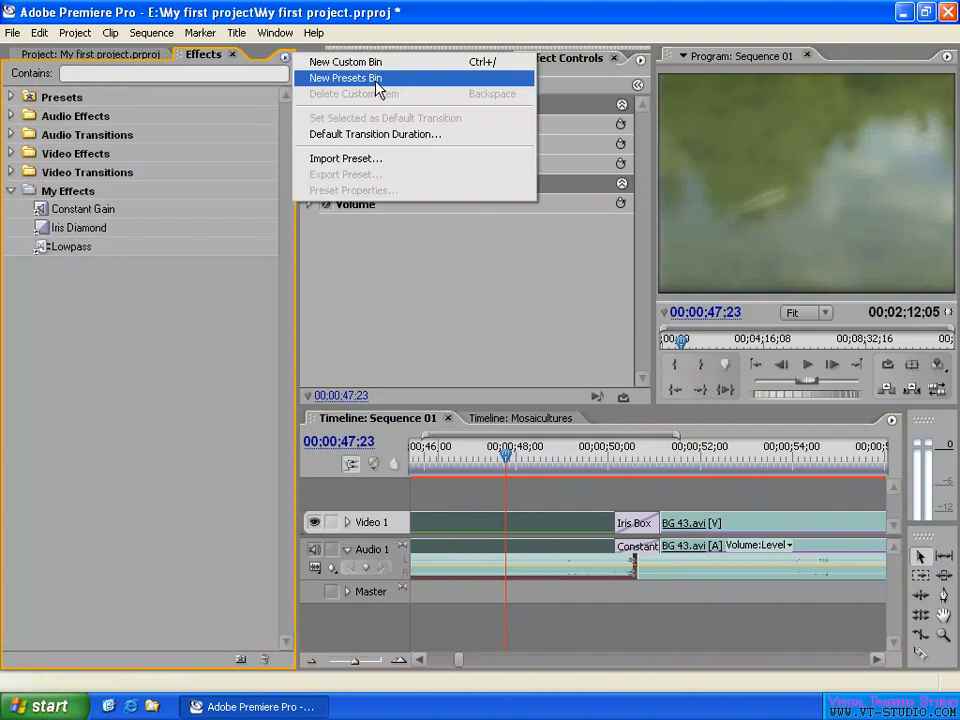
left_click(374, 82)
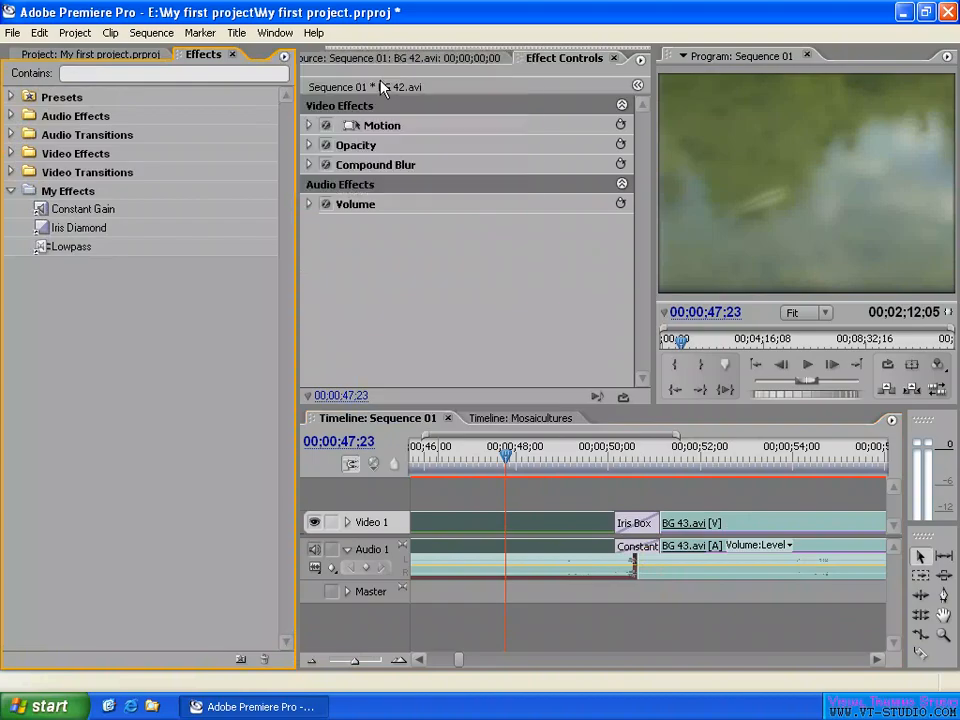
left_click(11, 97)
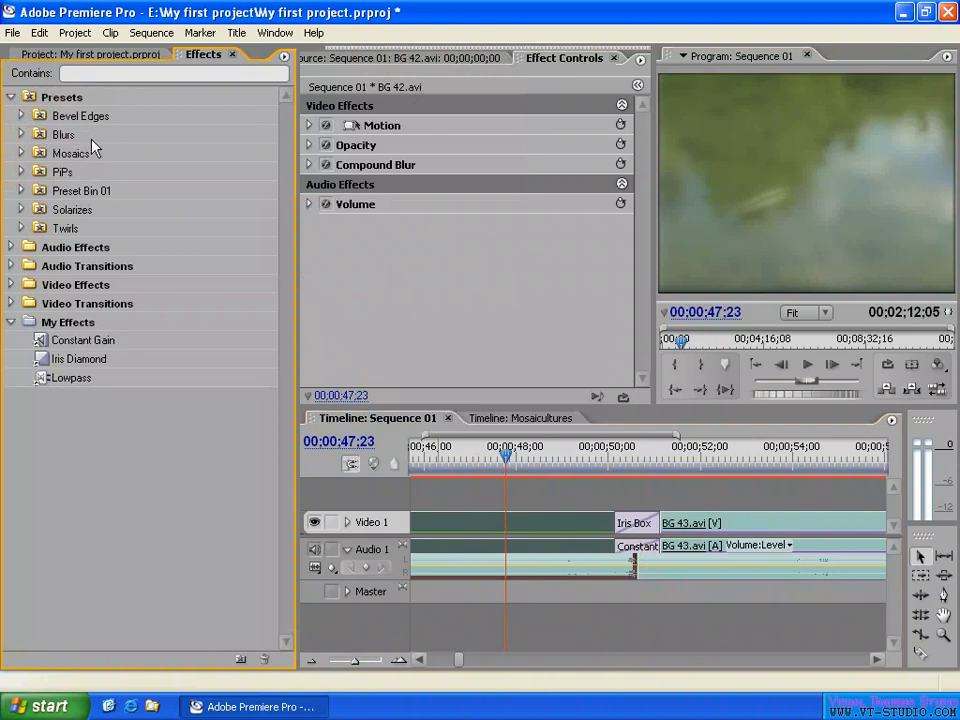
left_click(109, 192)
left_click(89, 197)
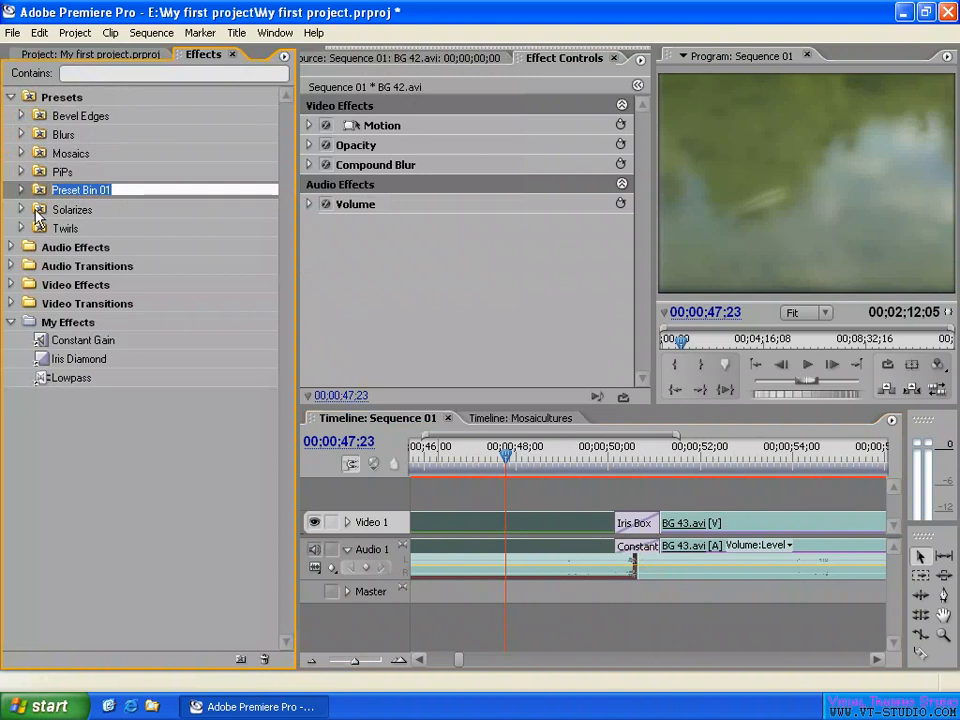
type("My")
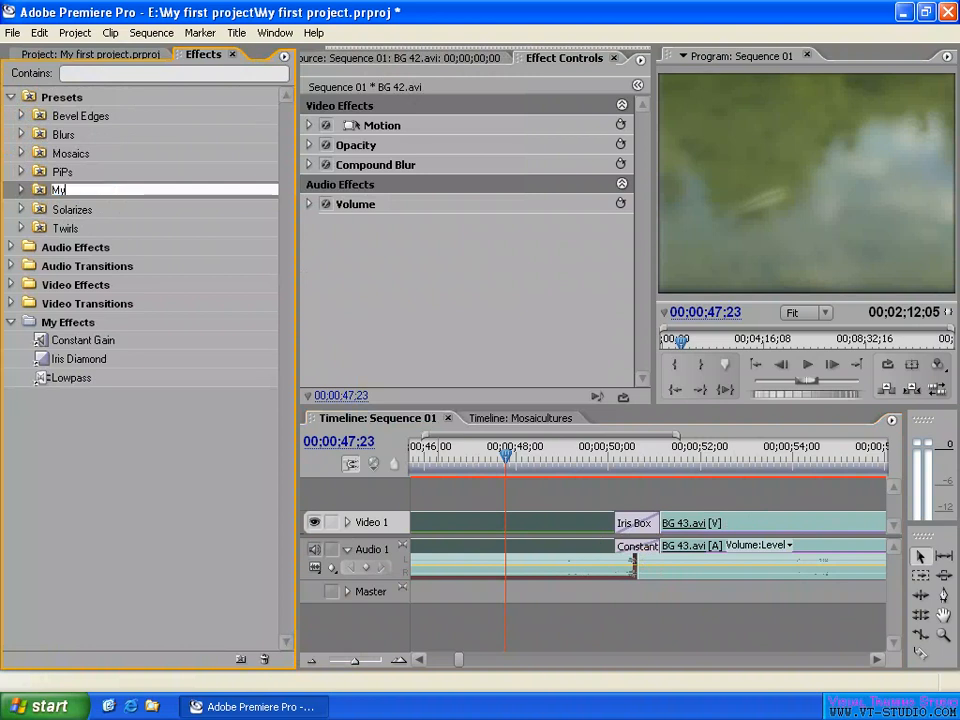
type(" Presets")
key("Return")
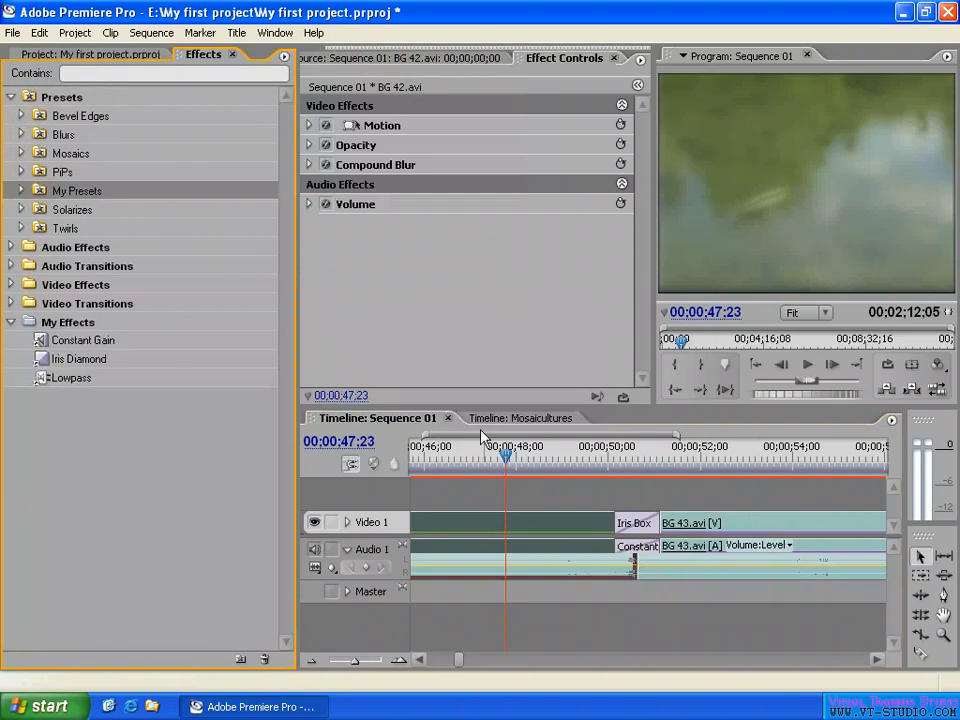
Step: Set the Maximum Blur of the Compound Blur effect on the BG 42.avi clip to 12
left_click(513, 527)
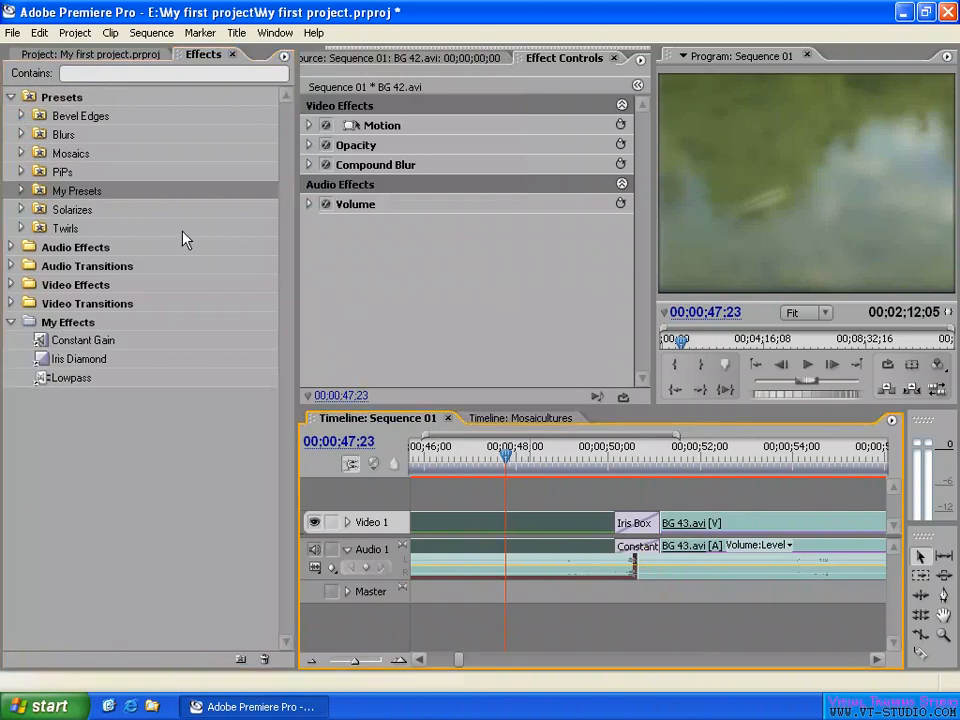
left_click(385, 166)
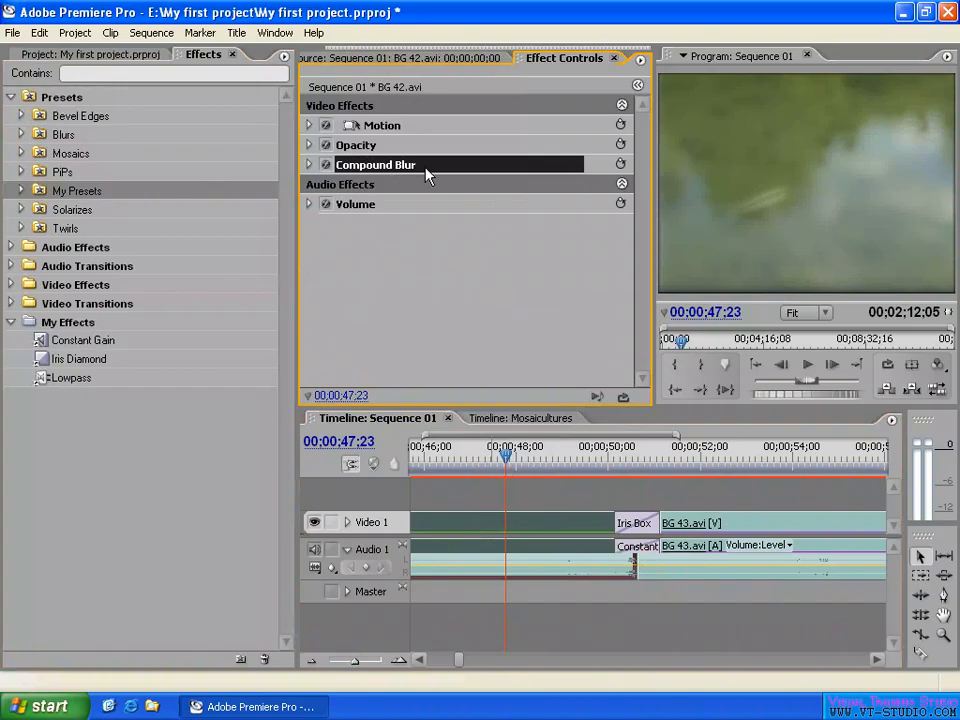
left_click(309, 165)
left_click_drag(484, 206, 467, 206)
left_click(484, 206)
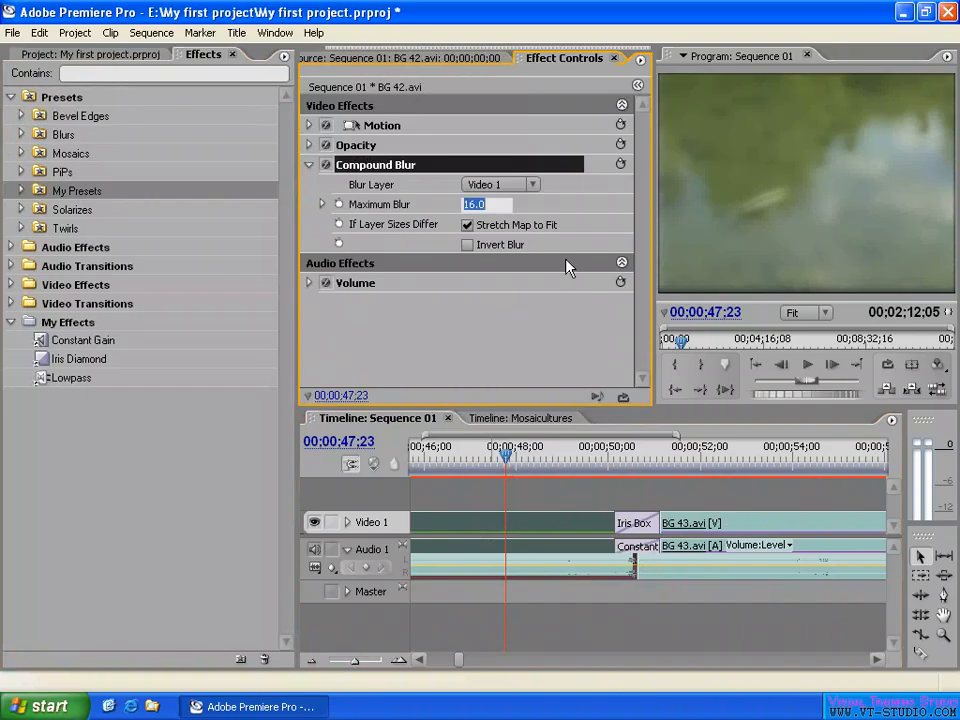
type("12")
key("Return")
Step: Save the Compound Blur settings as a Scale type preset named Compound Blur Preset
left_click(641, 61)
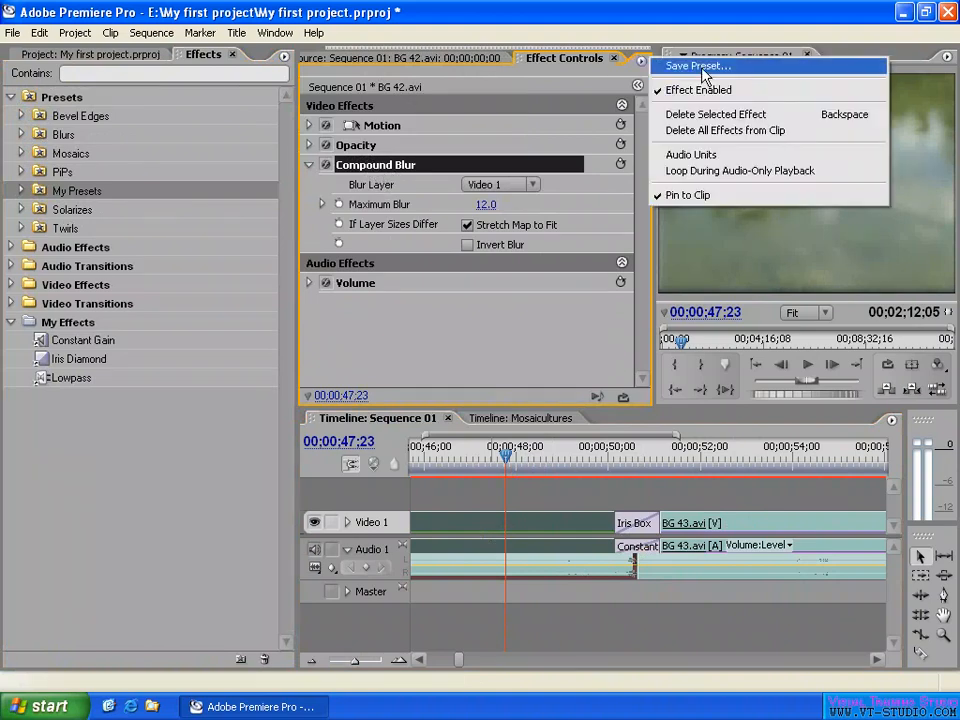
left_click(705, 67)
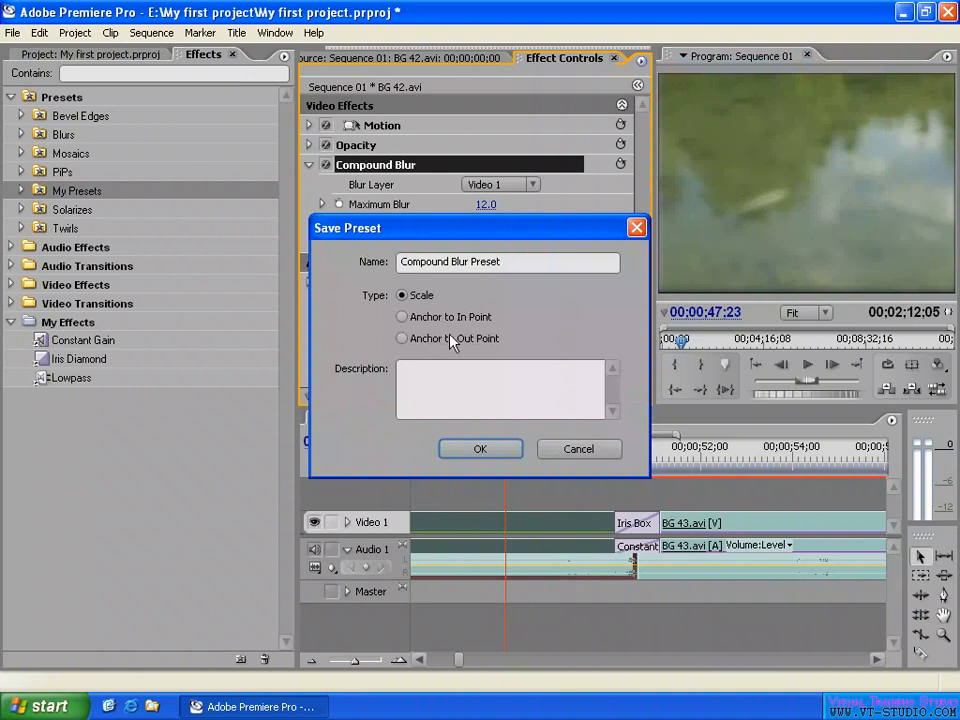
left_click(485, 452)
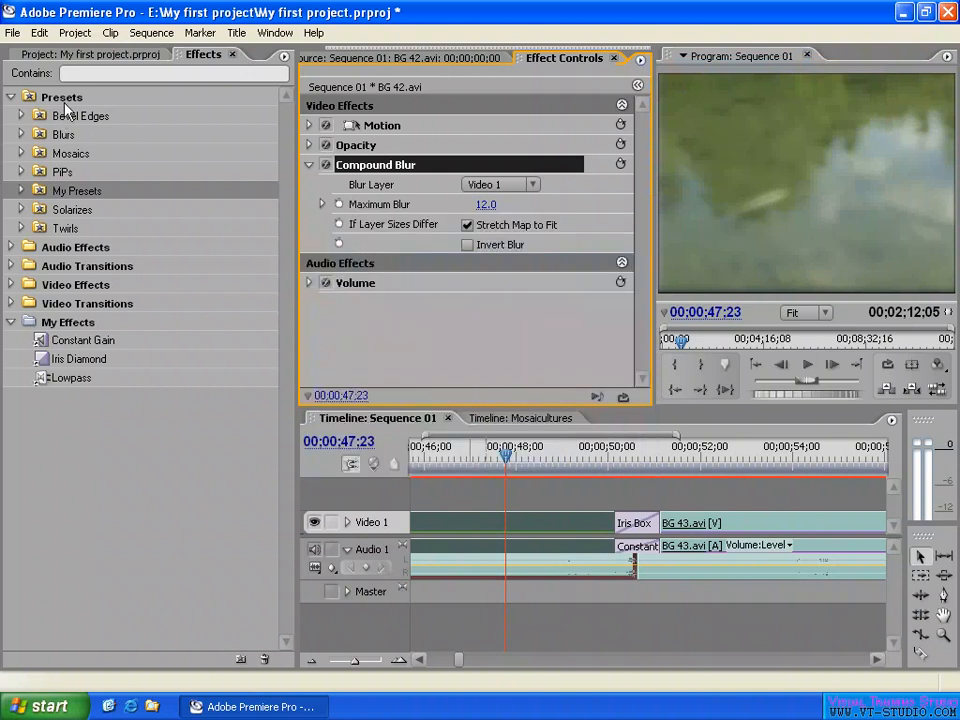
Step: Apply Compound Blur Preset from My Presets to the BG 43.avi clip, and compare its settings and picture with BG 42.avi
left_click(21, 190)
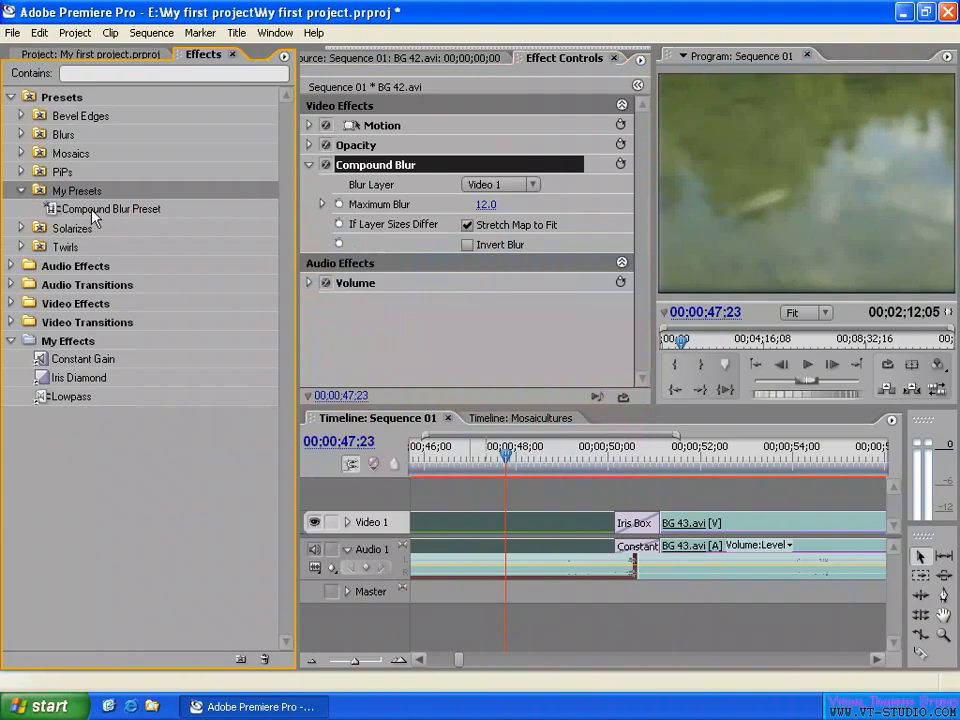
left_click(106, 211)
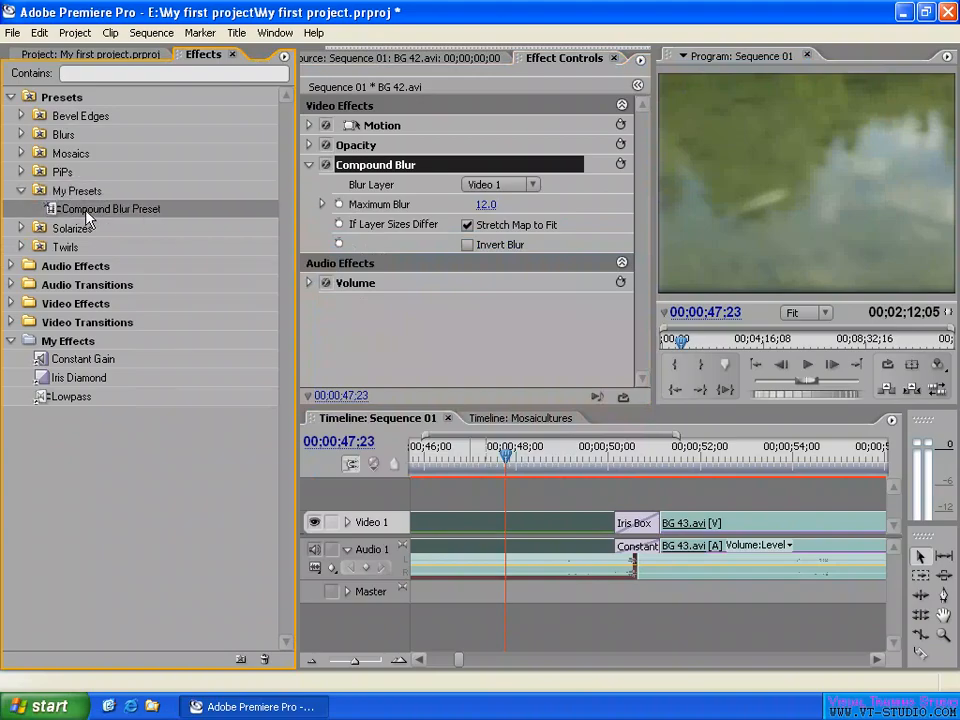
left_click_drag(240, 232, 774, 529)
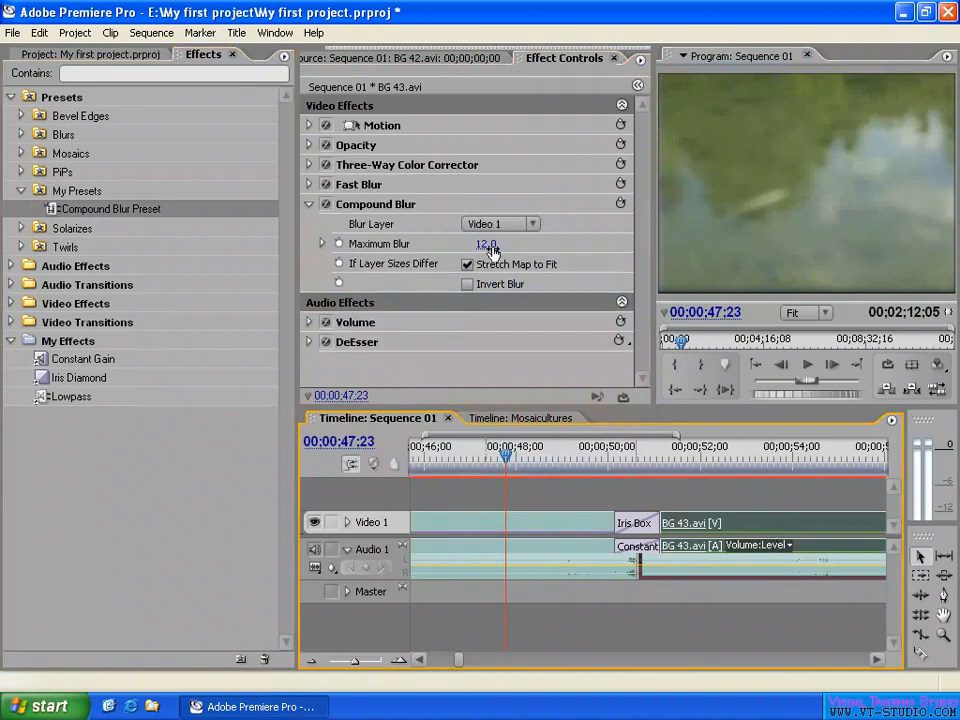
left_click(776, 466)
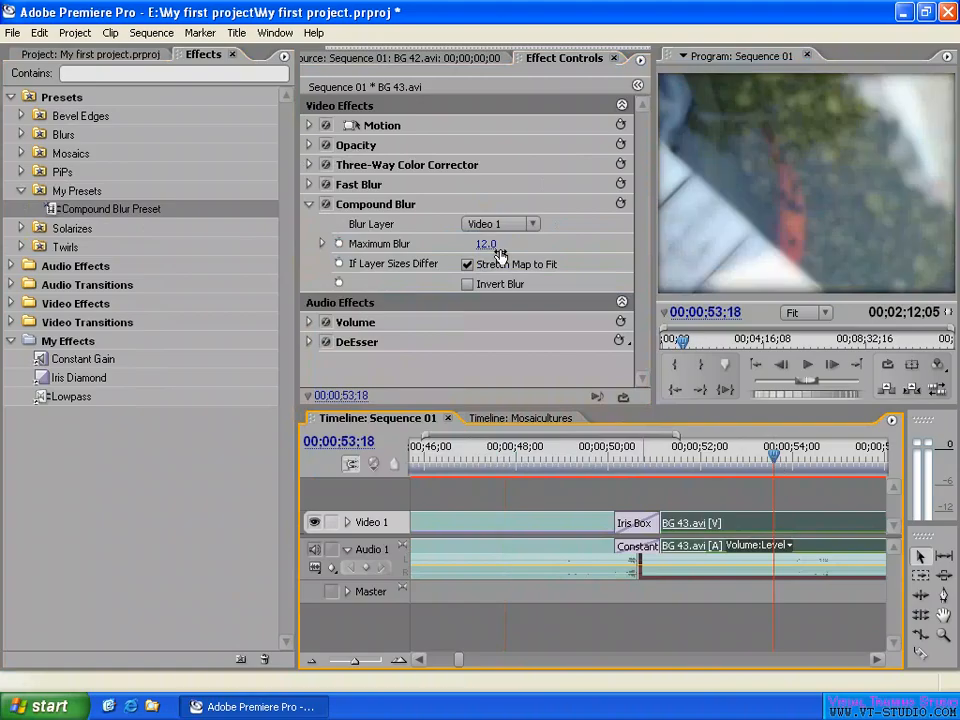
left_click(525, 521)
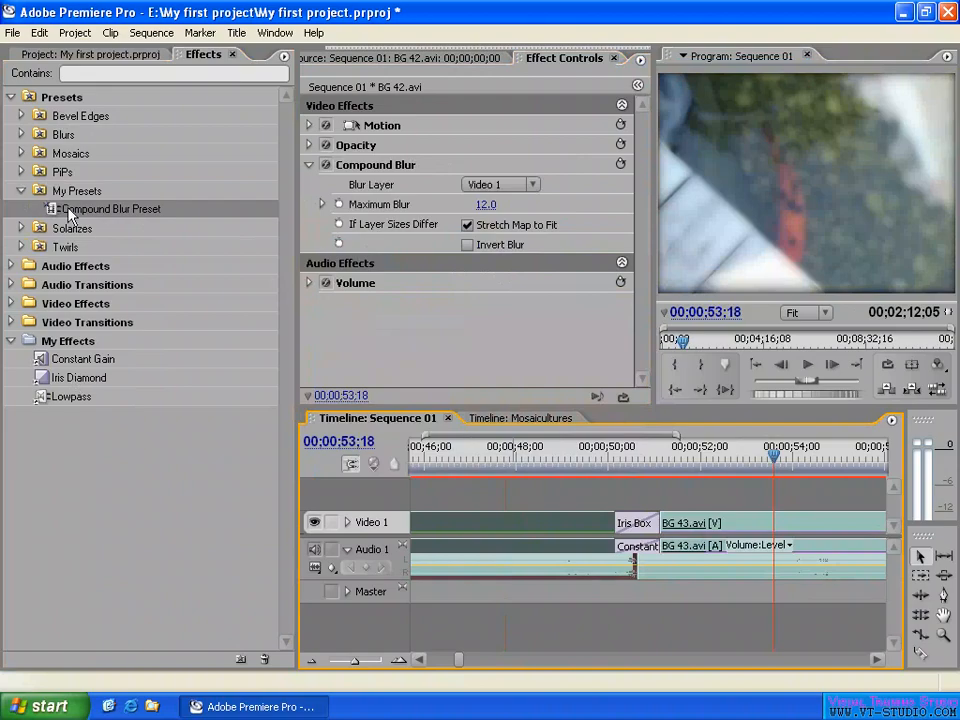
Step: Review the contents of the My Presets and My Effects bins, and collapse My Effects
left_click(21, 190)
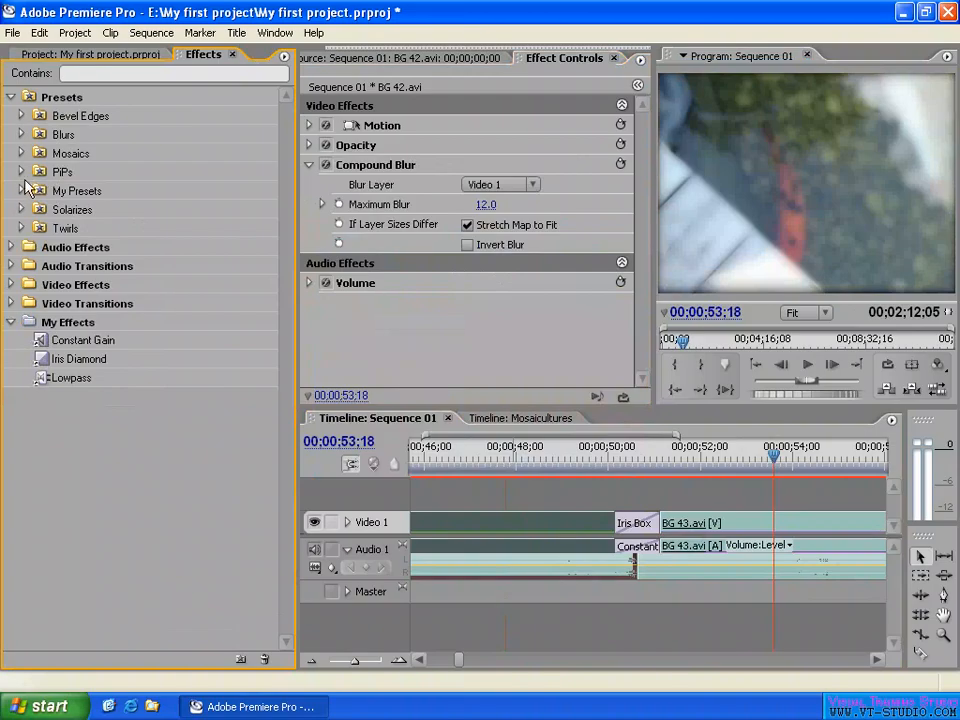
left_click(22, 190)
left_click(83, 193)
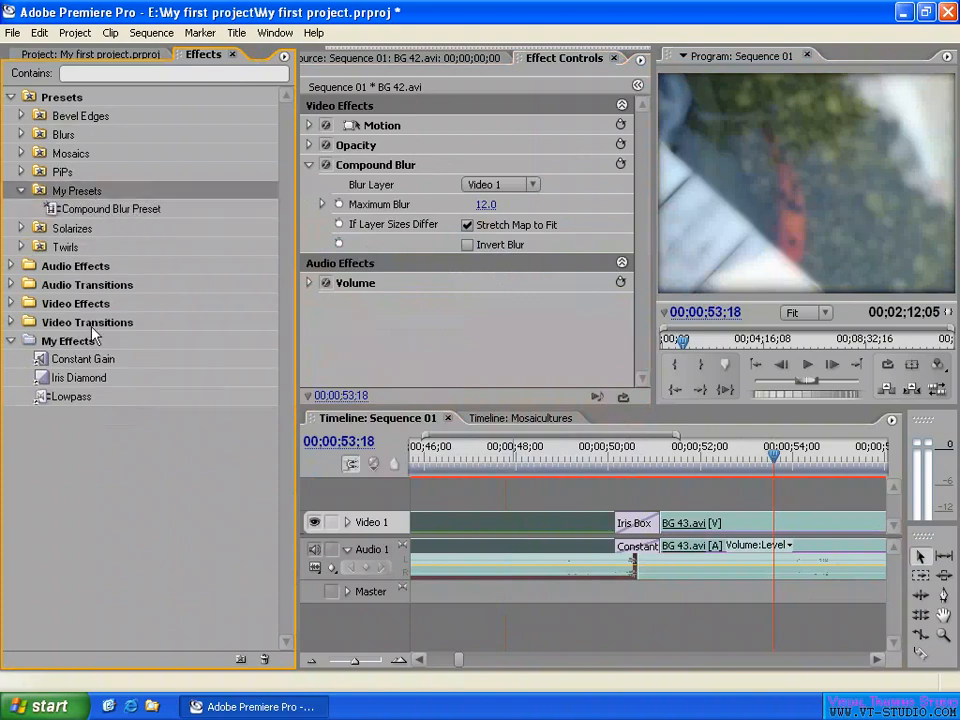
left_click(72, 344)
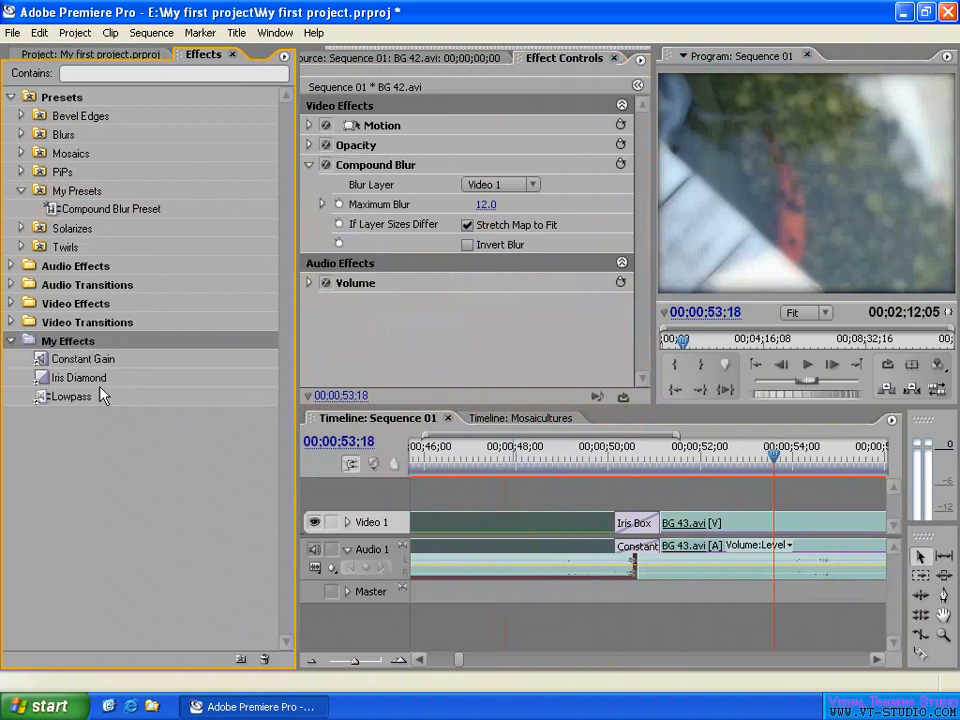
left_click(24, 362)
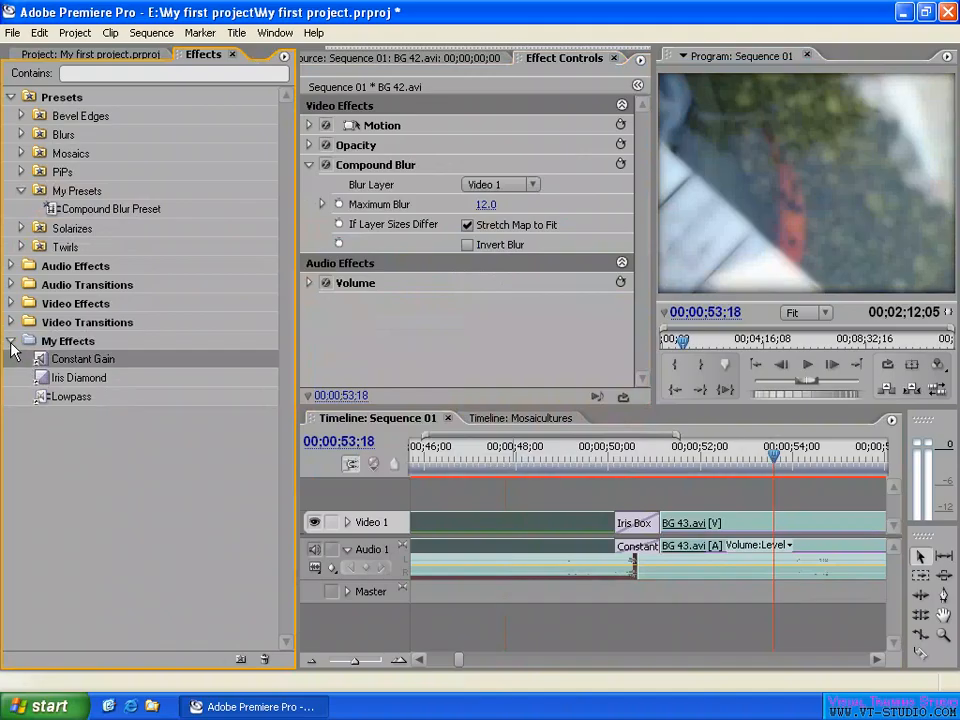
left_click(10, 341)
Step: Select the My Effects bin and examine the availability of the Delete Custom Item command
left_click(285, 58)
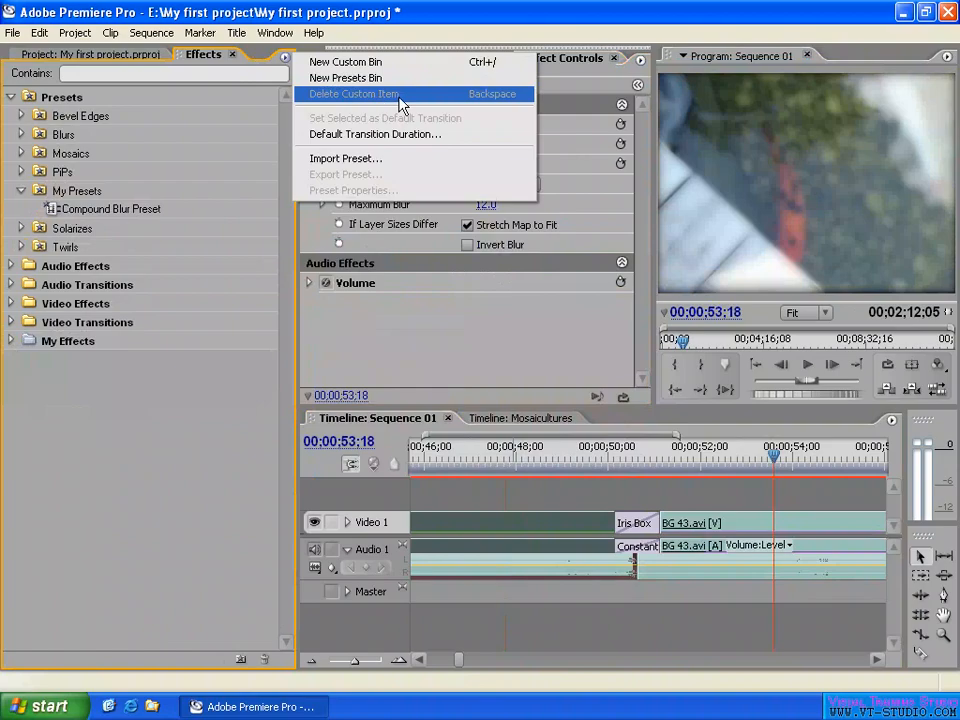
left_click(68, 344)
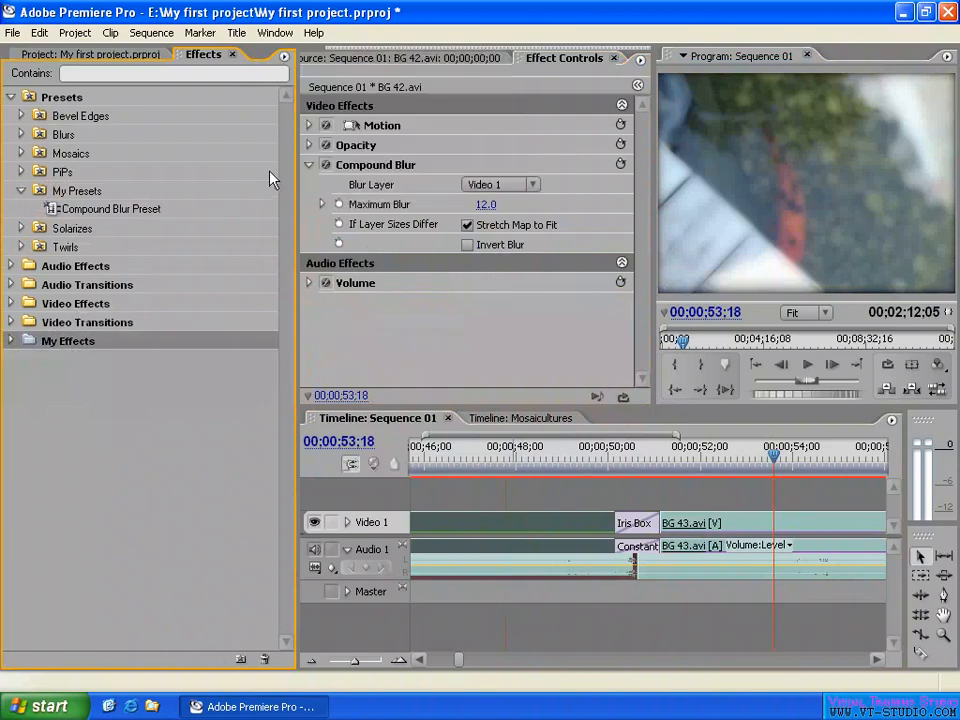
left_click(284, 57)
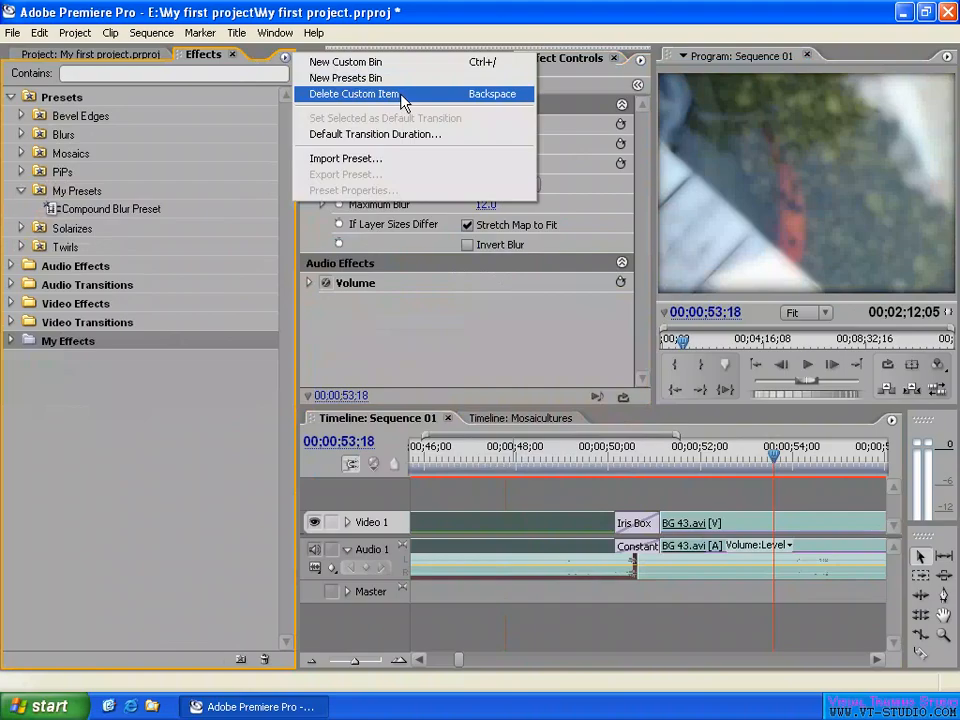
Step: Select the Audio Transitions folder, examine the Set Selected as Default Transition command, and expand the folder to show its transitions
left_click(75, 284)
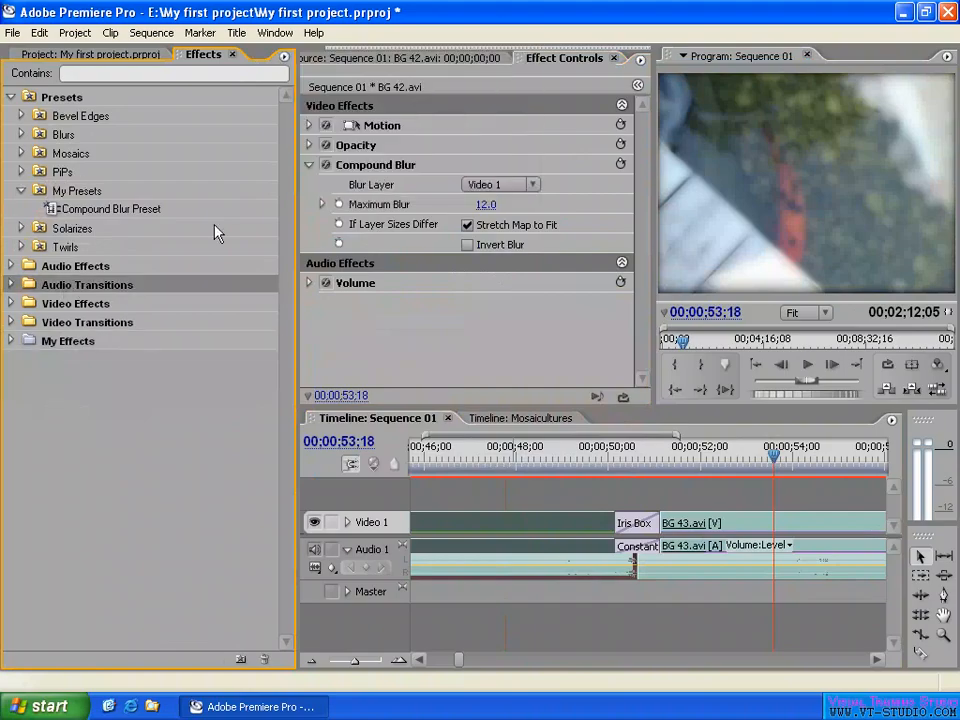
left_click(284, 57)
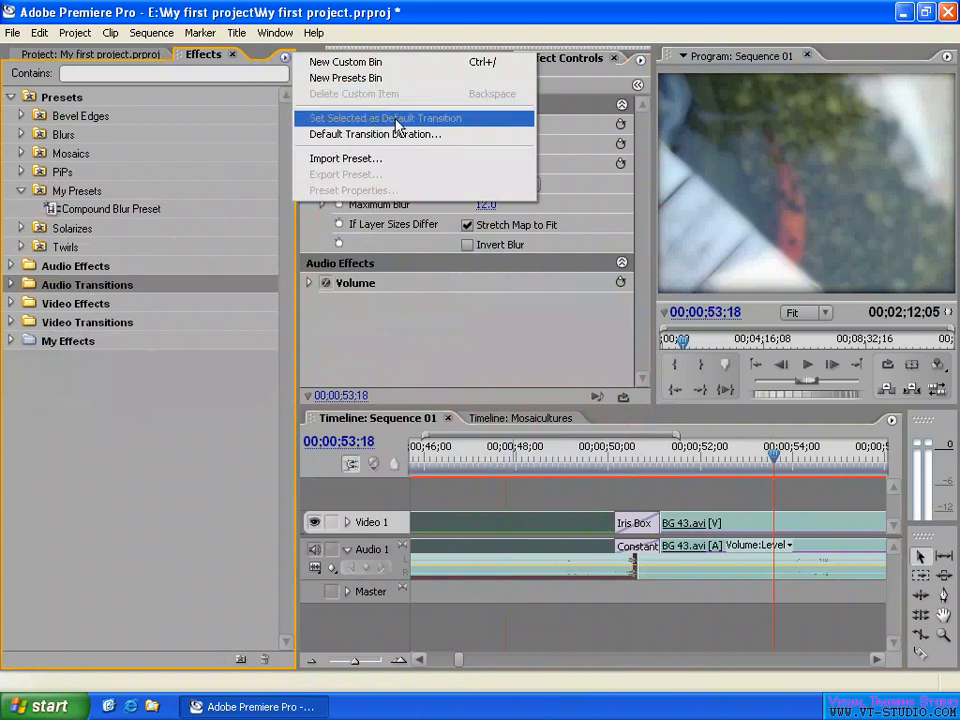
left_click(12, 286)
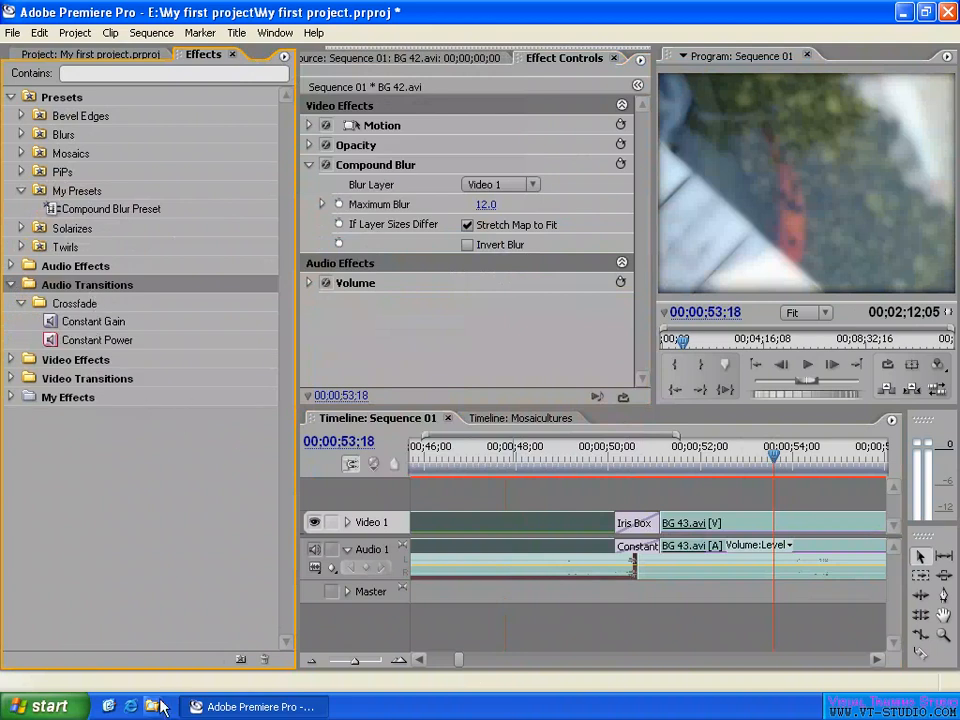
Step: Switch to Windows Explorer and browse to the folder C:\Program Files\Adobe\Adobe Premiere Pro 2.0
left_click(154, 706)
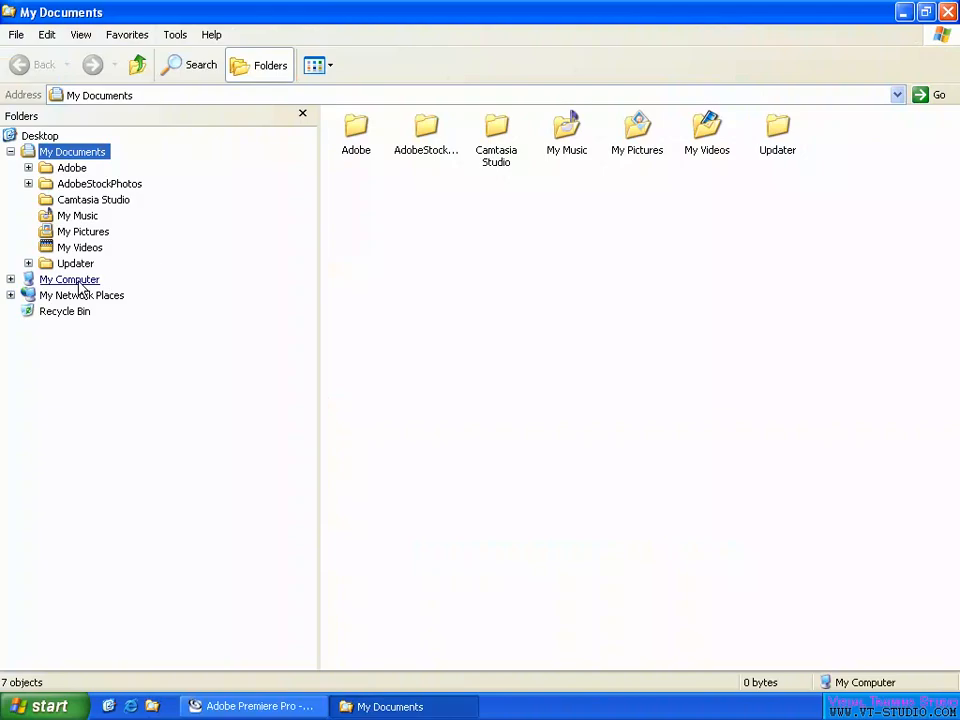
left_click(70, 280)
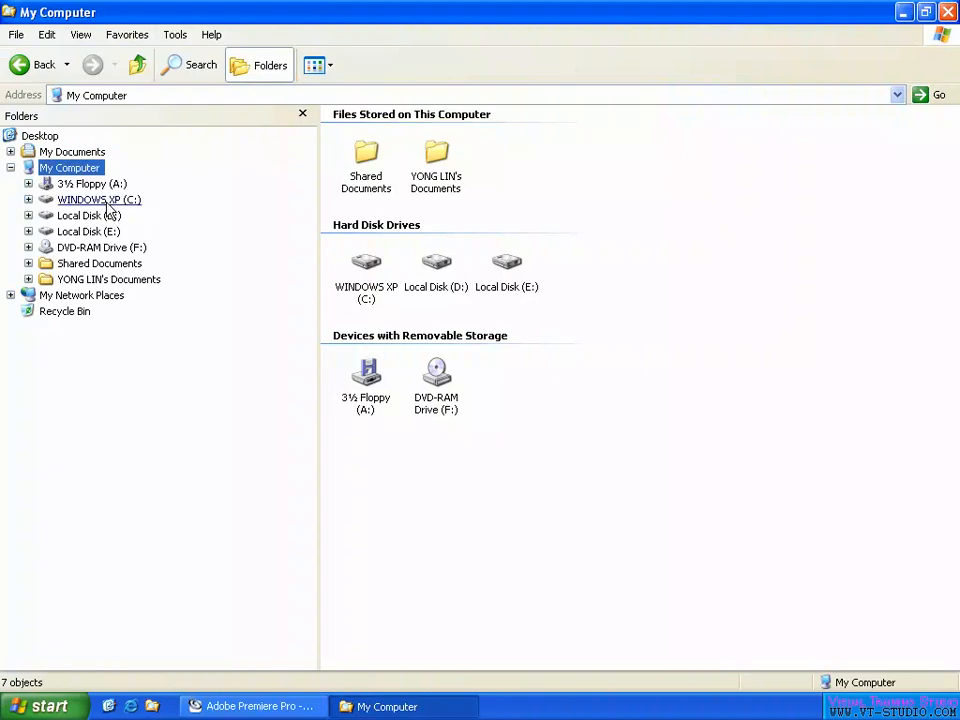
left_click(106, 200)
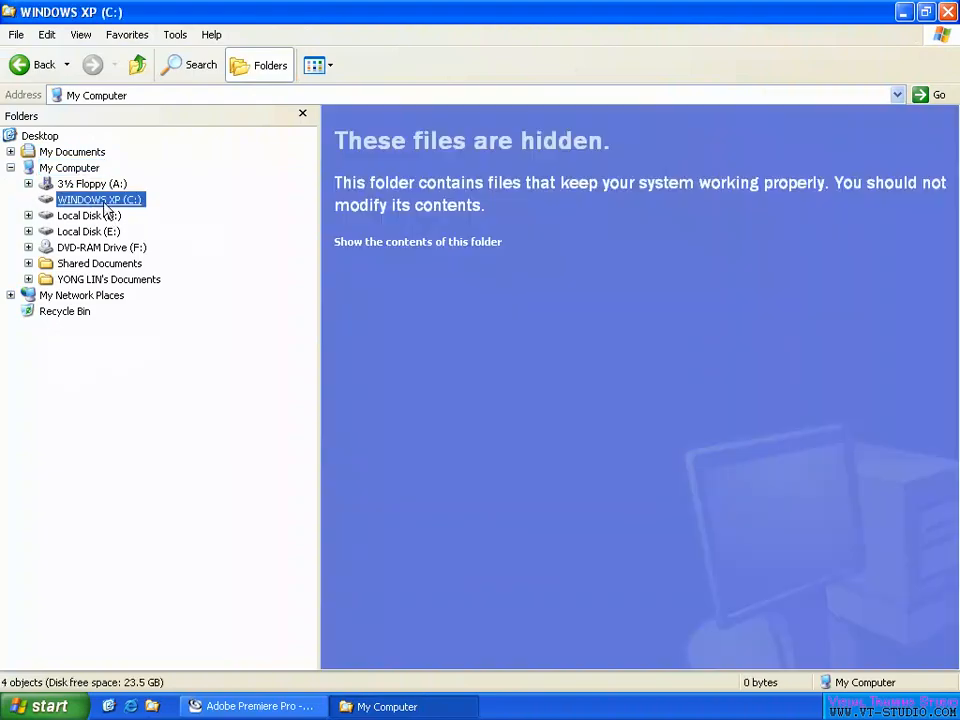
left_click(105, 248)
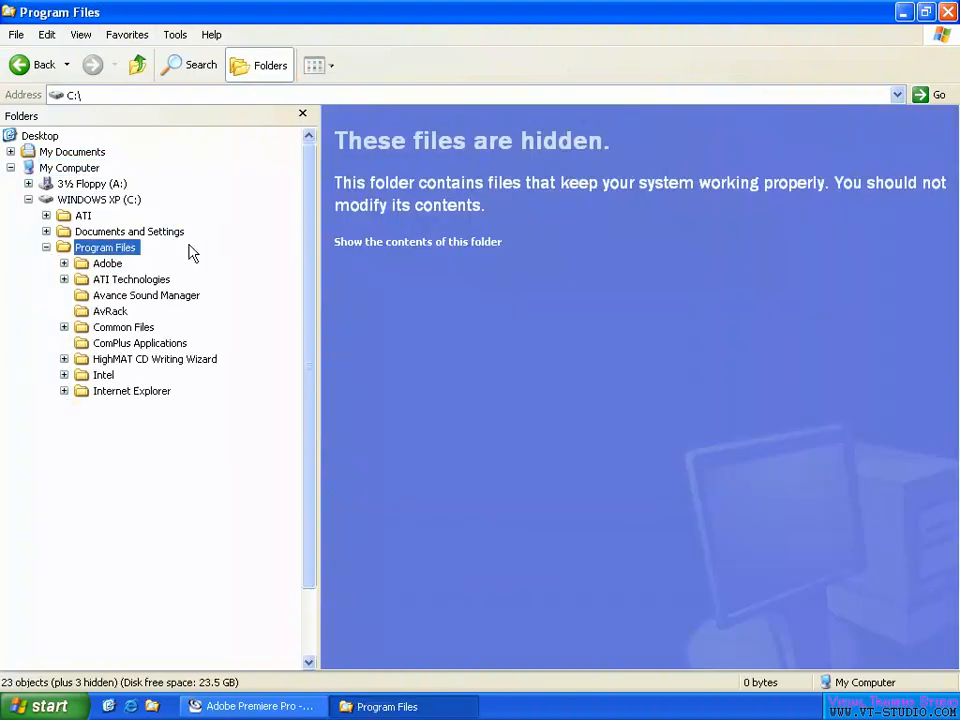
left_click(108, 263)
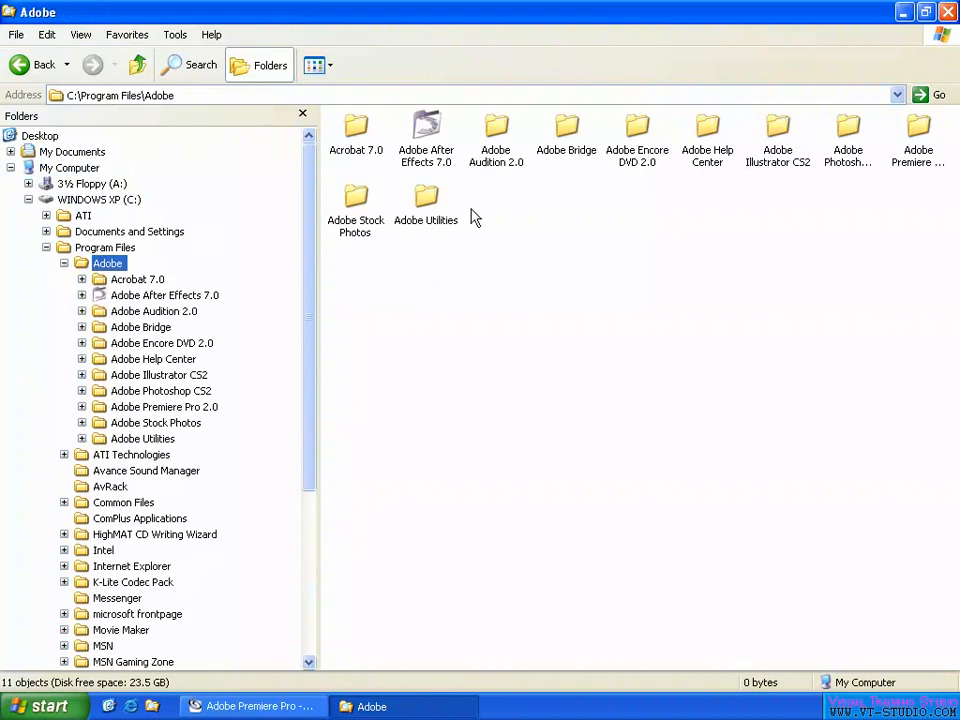
left_click(140, 407)
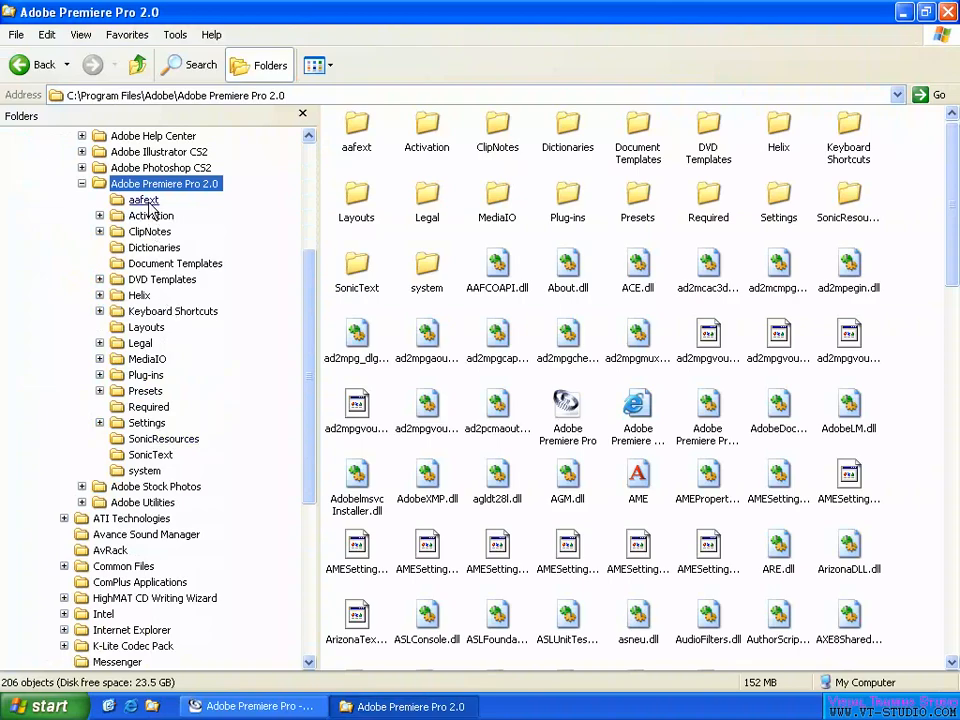
Step: List the files of the Plug-ins\Common\AEFilters folder in Details view, sorted by name in descending order
left_click(146, 376)
left_click(198, 390)
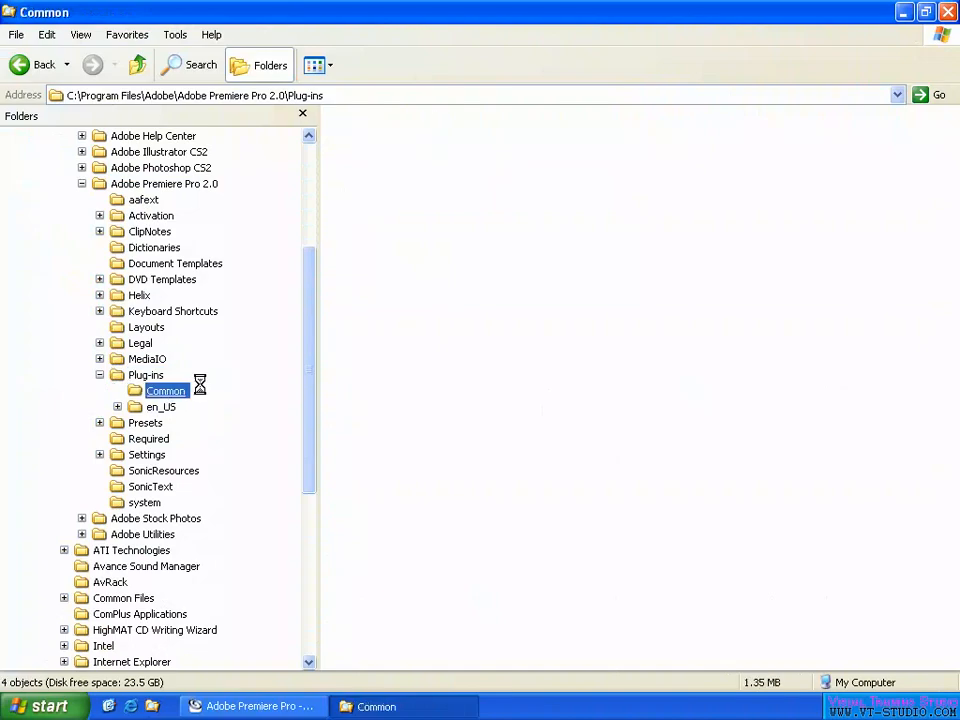
left_click(184, 424)
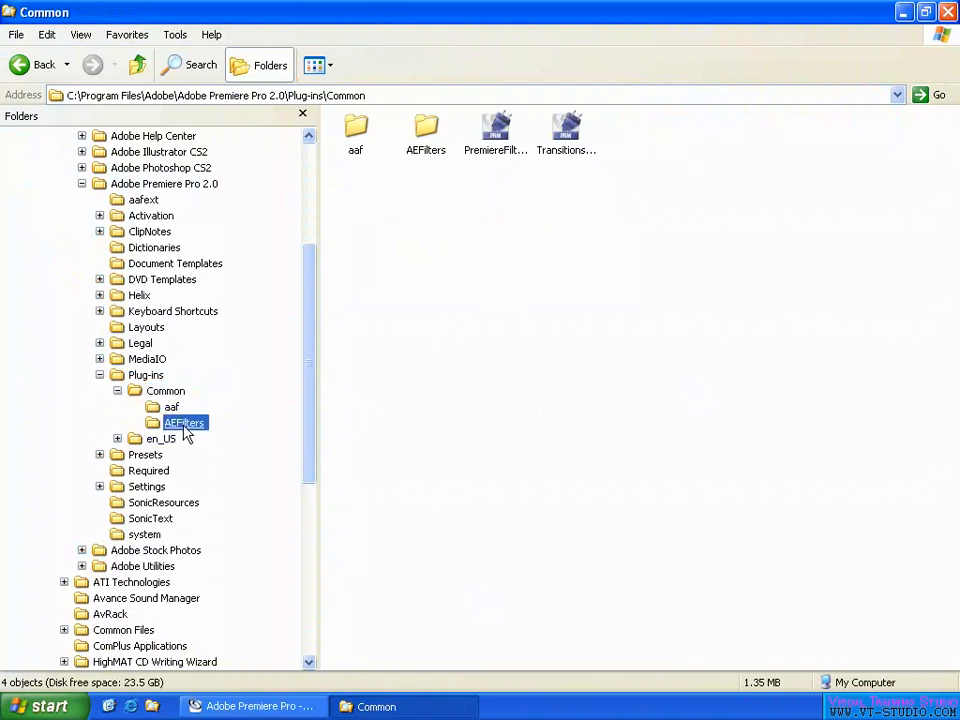
left_click(325, 66)
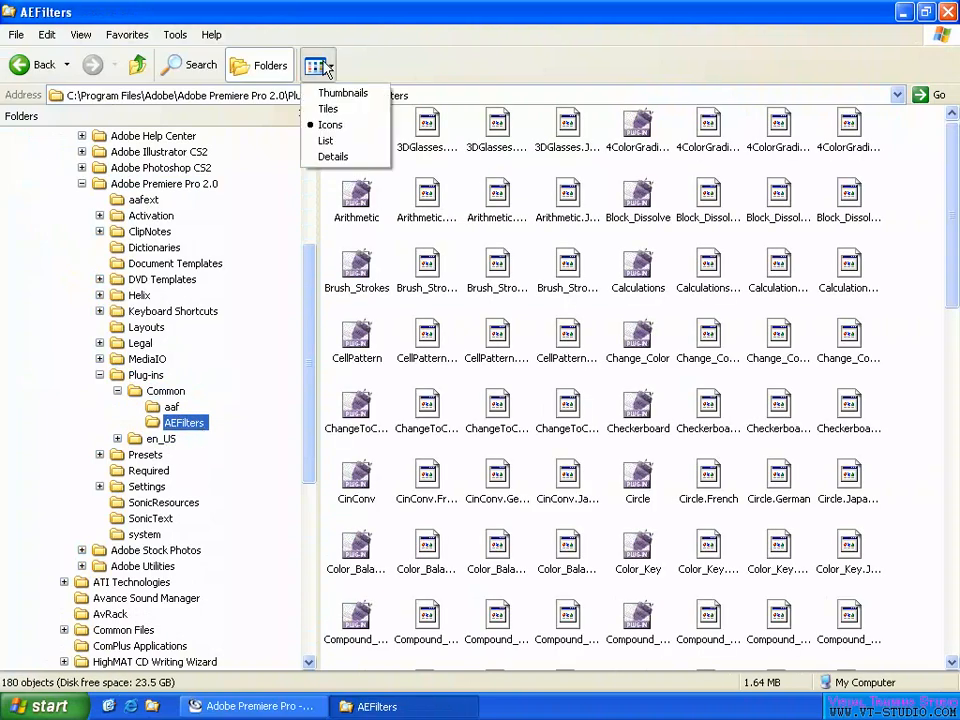
left_click(334, 157)
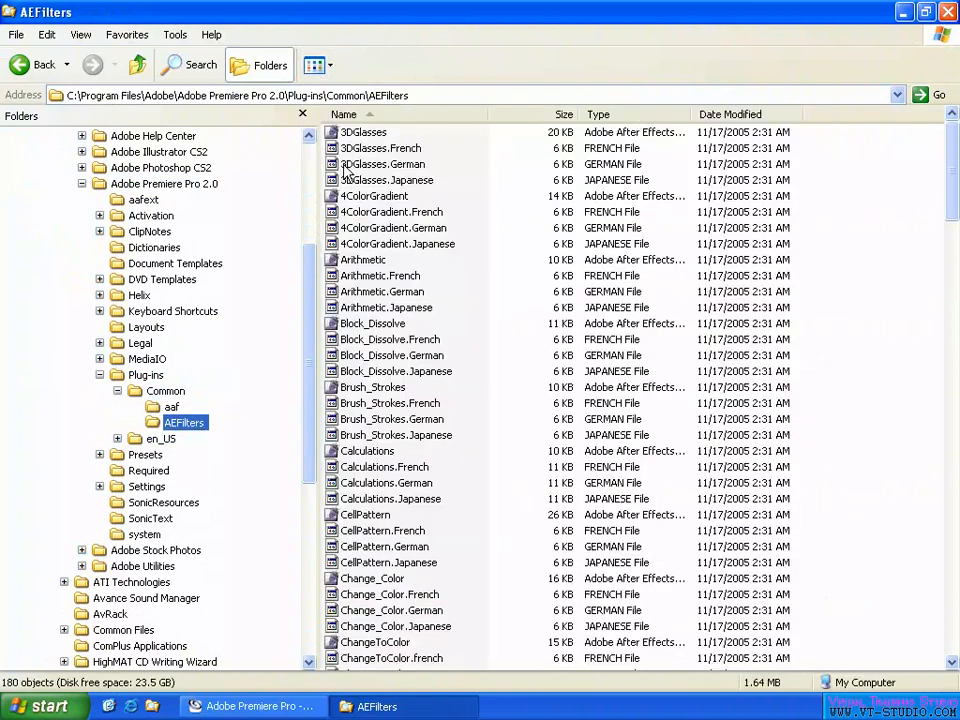
left_click(455, 114)
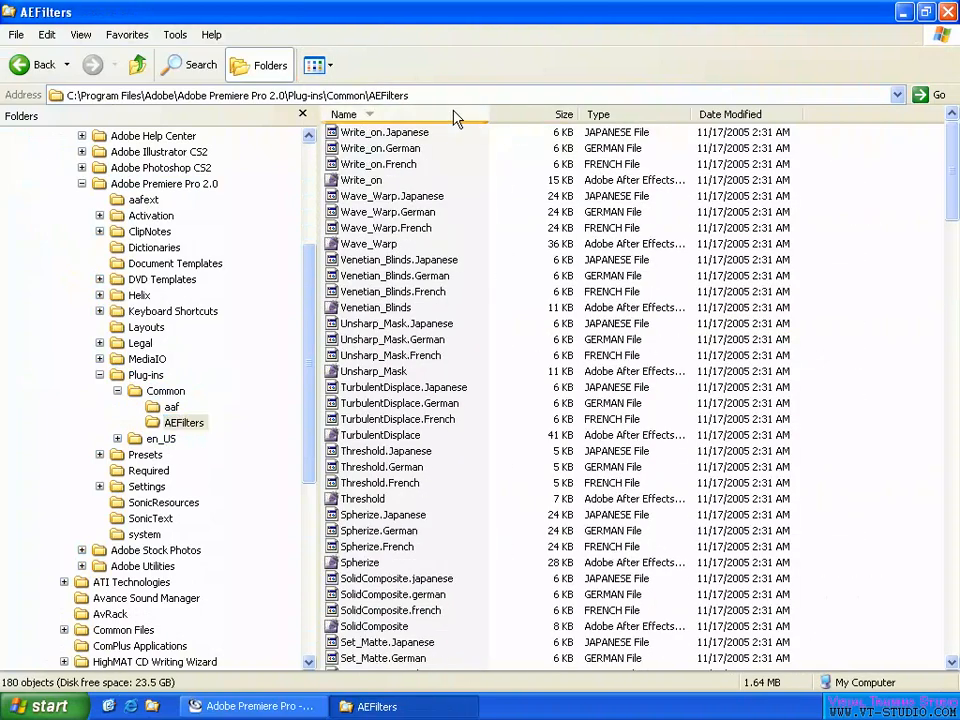
Step: Examine the en_US plug-in subfolders, including Editing Modes, and return to the collapsed Plug-ins folder
left_click(118, 439)
scroll(150, 440, "down", 1)
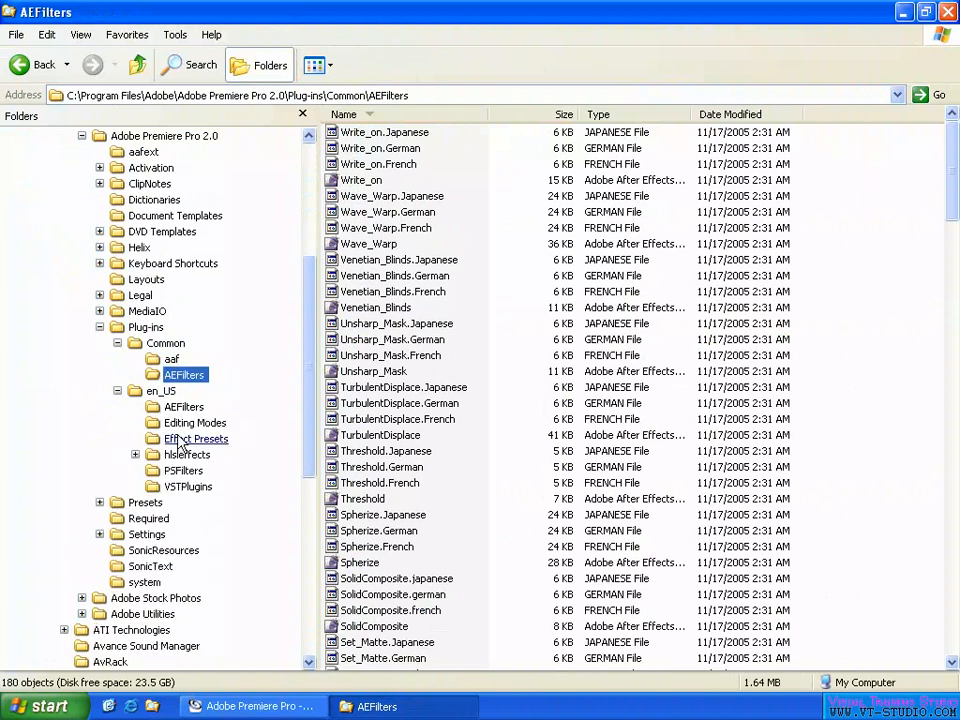
left_click(182, 441)
left_click(196, 423)
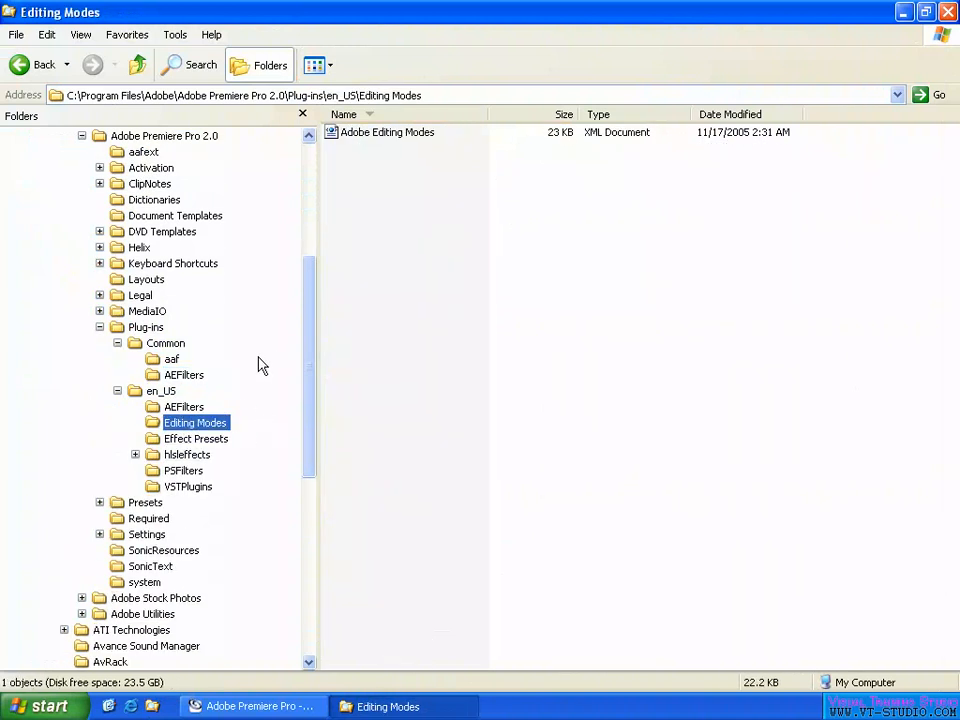
left_click(141, 327)
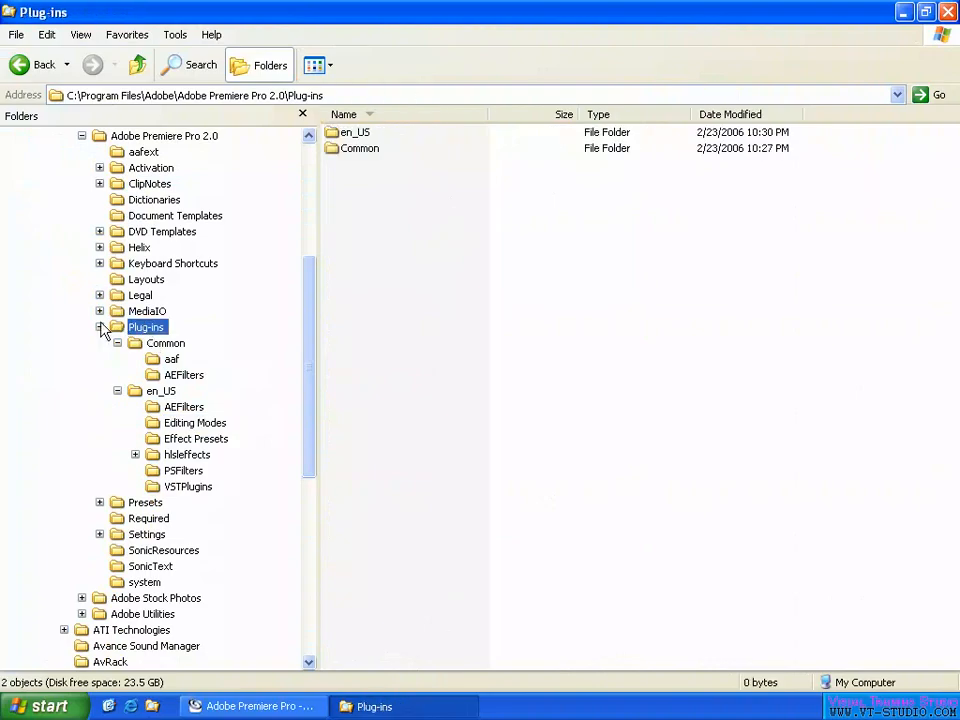
left_click(100, 327)
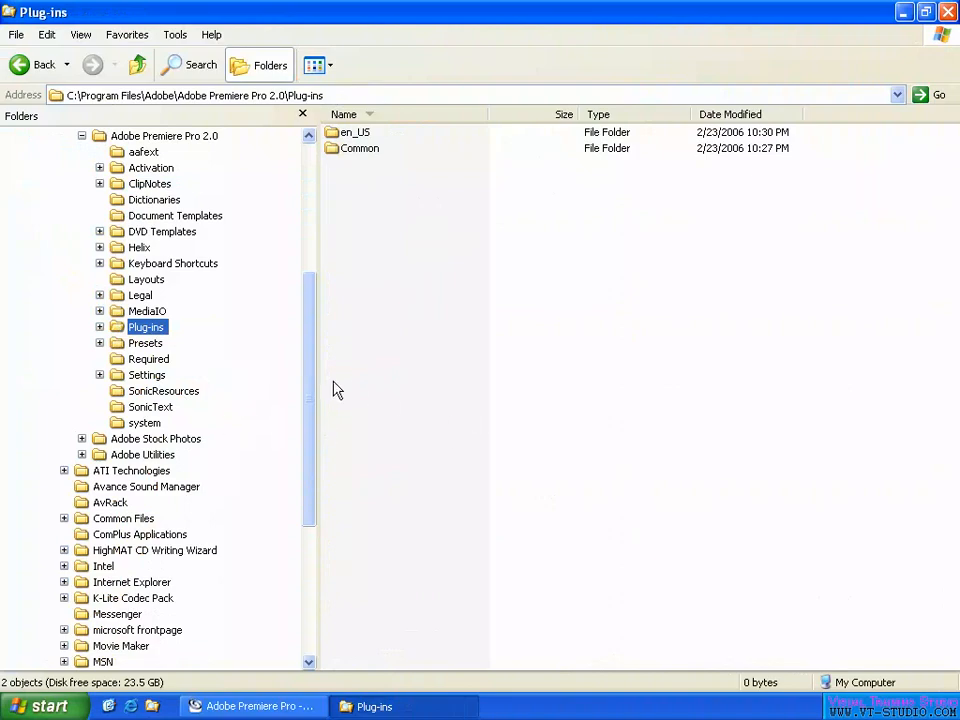
left_click_drag(314, 401, 310, 360)
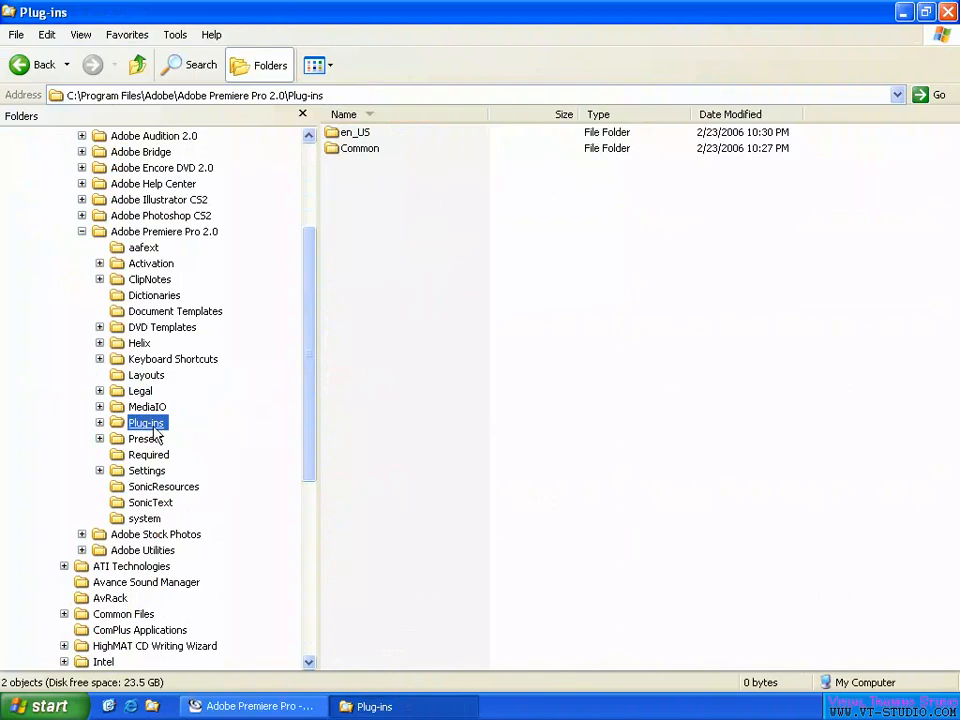
Step: Switch back to Adobe Premiere Pro and collapse the My Presets, Audio Transitions and Presets folders
left_click(255, 706)
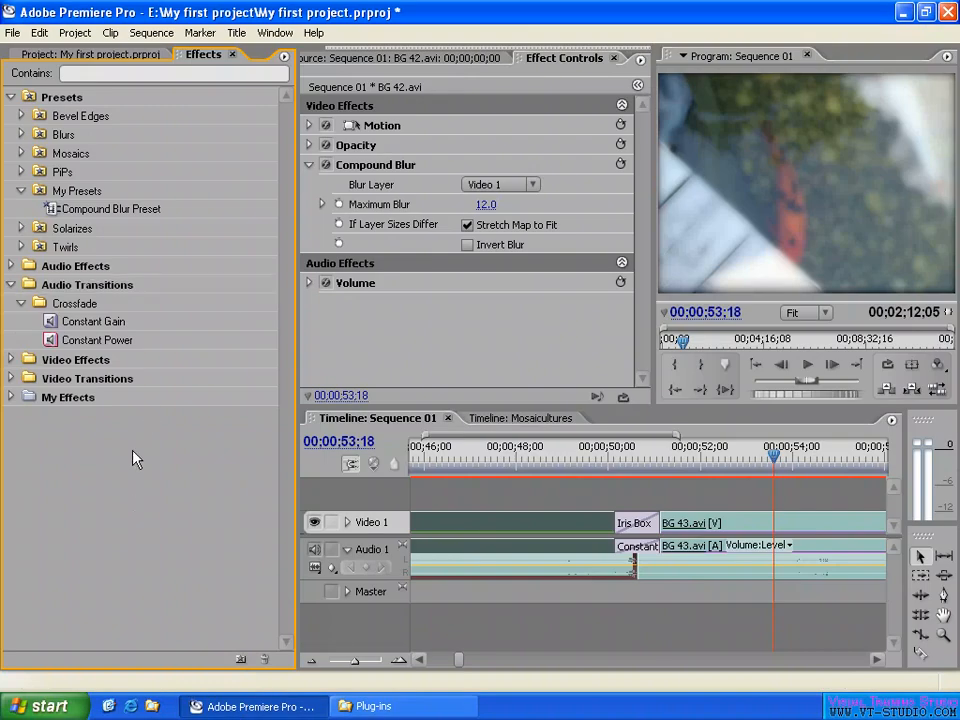
left_click(21, 190)
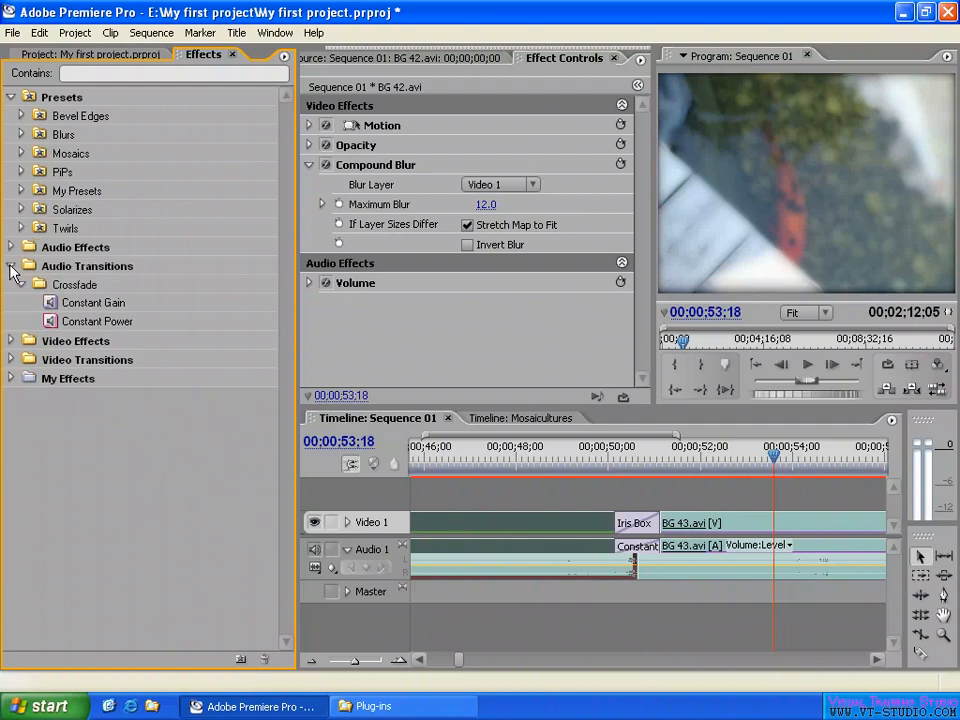
left_click(10, 266)
left_click(11, 97)
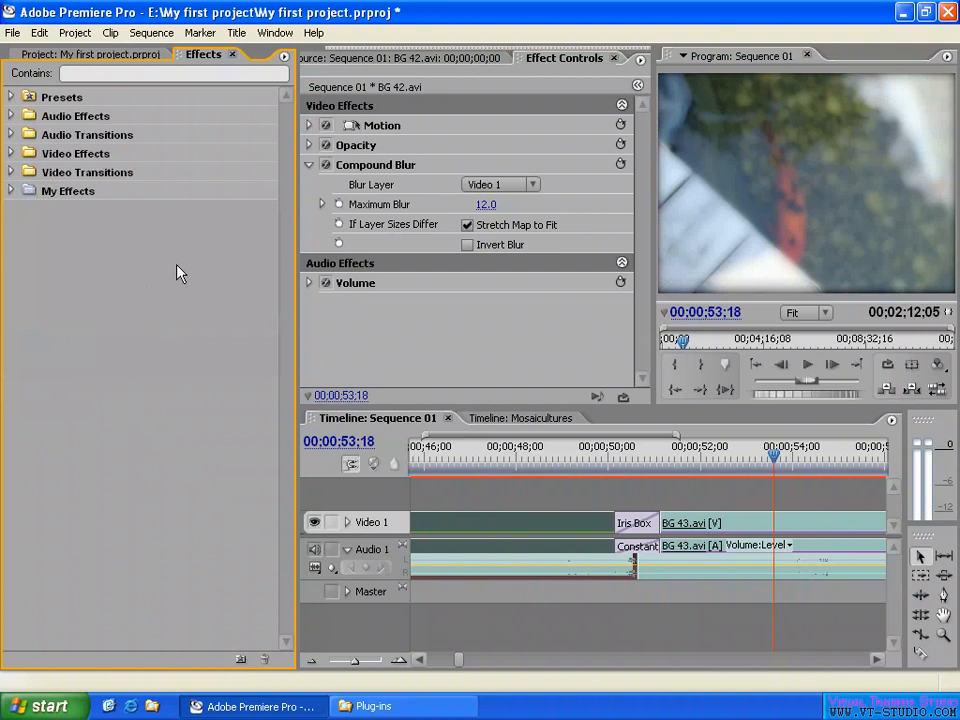
Step: Switch to Windows Explorer, collapse the Adobe Premiere Pro 2.0 folder and examine the Adobe After Effects 7.0 folder
left_click(370, 706)
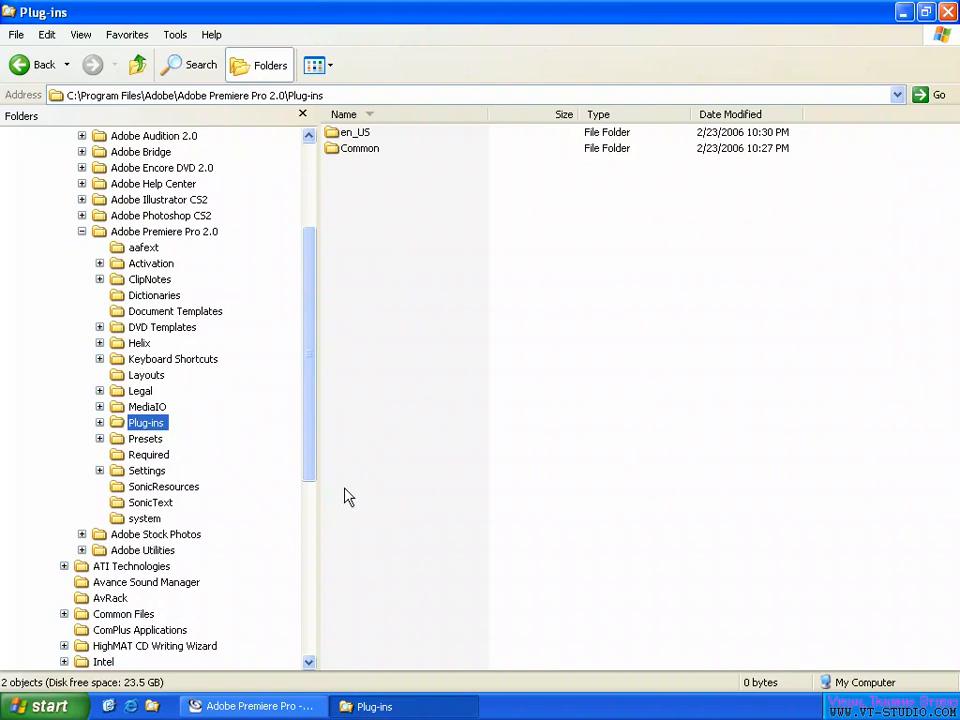
left_click(82, 231)
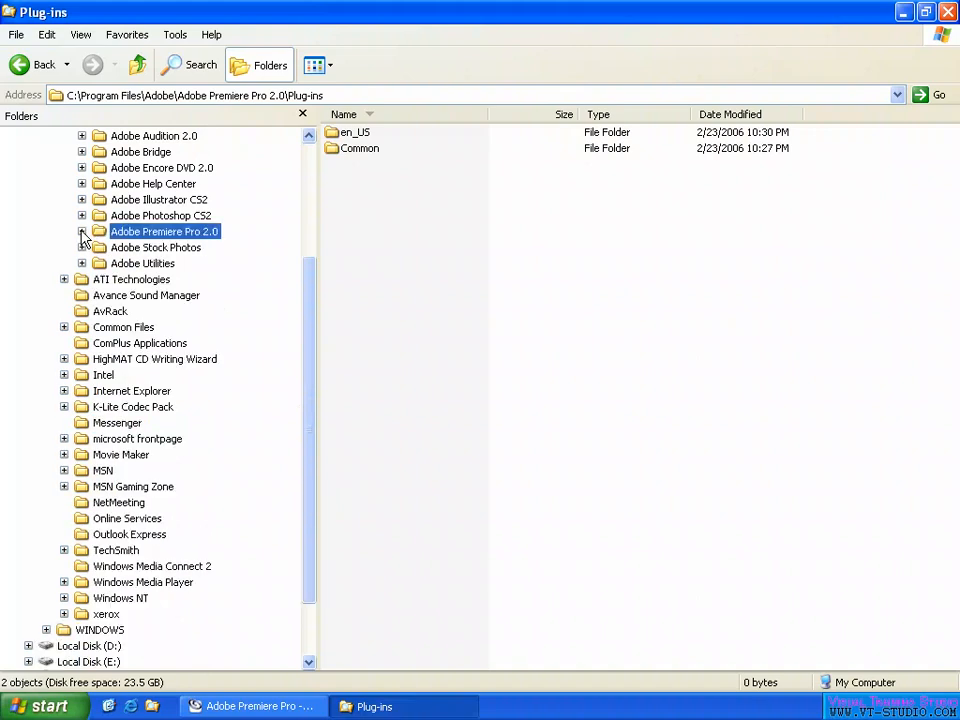
scroll(133, 278, "up", 2)
left_click(165, 216)
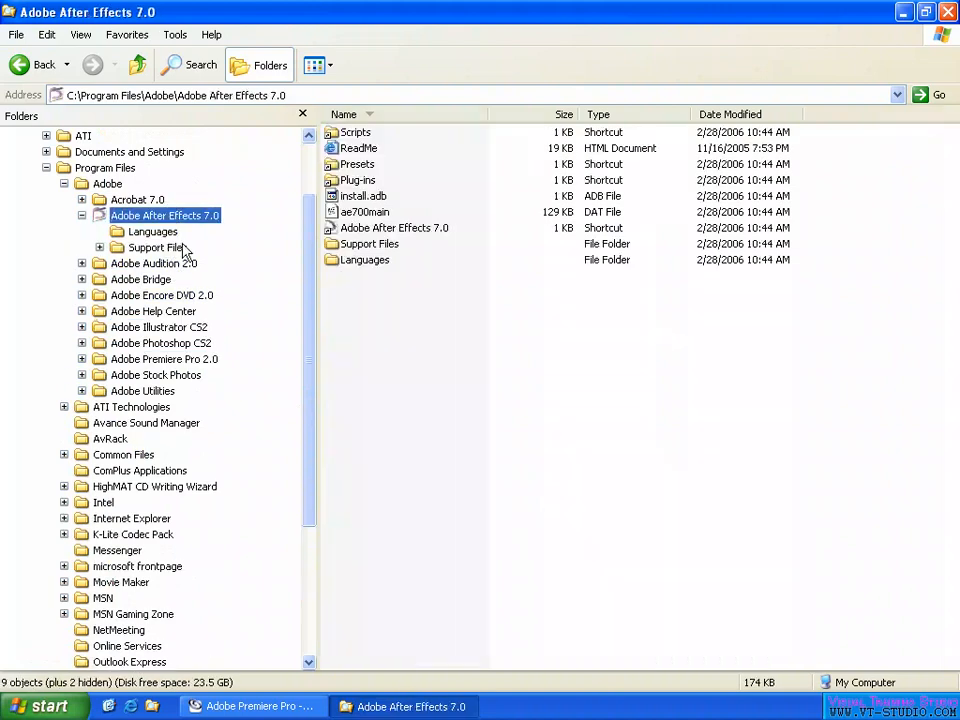
Step: Switch back to Adobe Premiere Pro and review the Video Effects categories, collapsing Blur & Sharpen and checking the contents of Pixelate
left_click(255, 706)
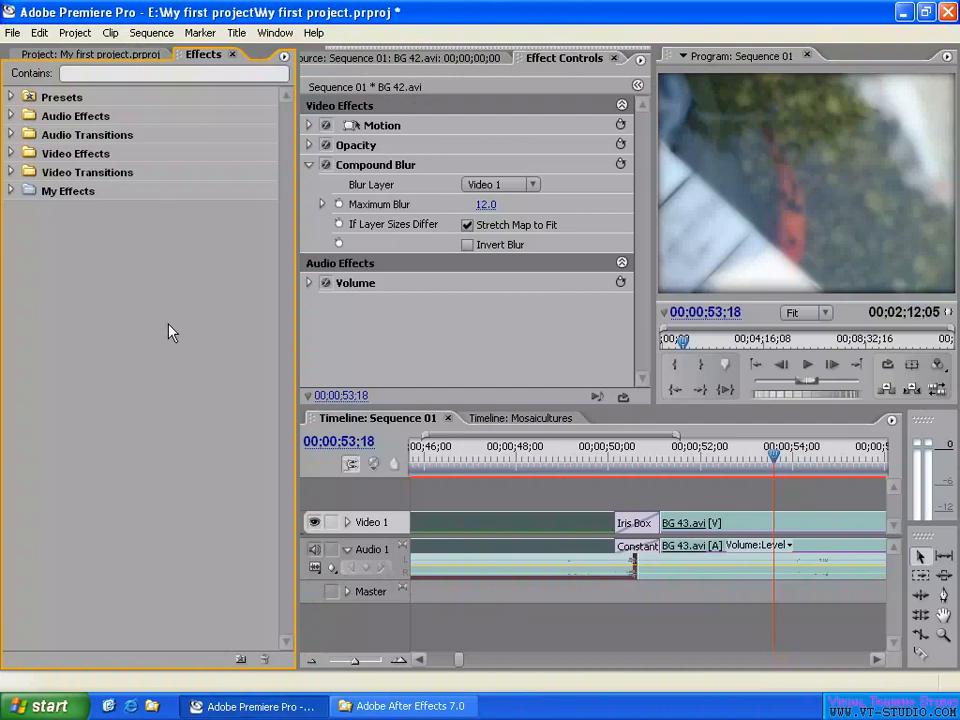
left_click(11, 153)
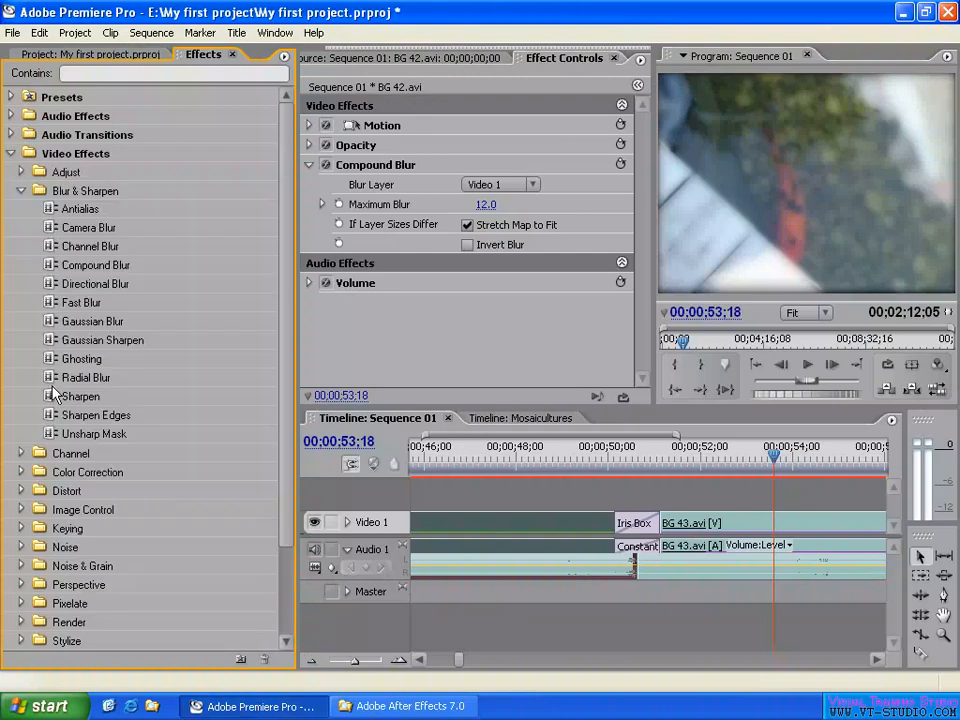
left_click(21, 190)
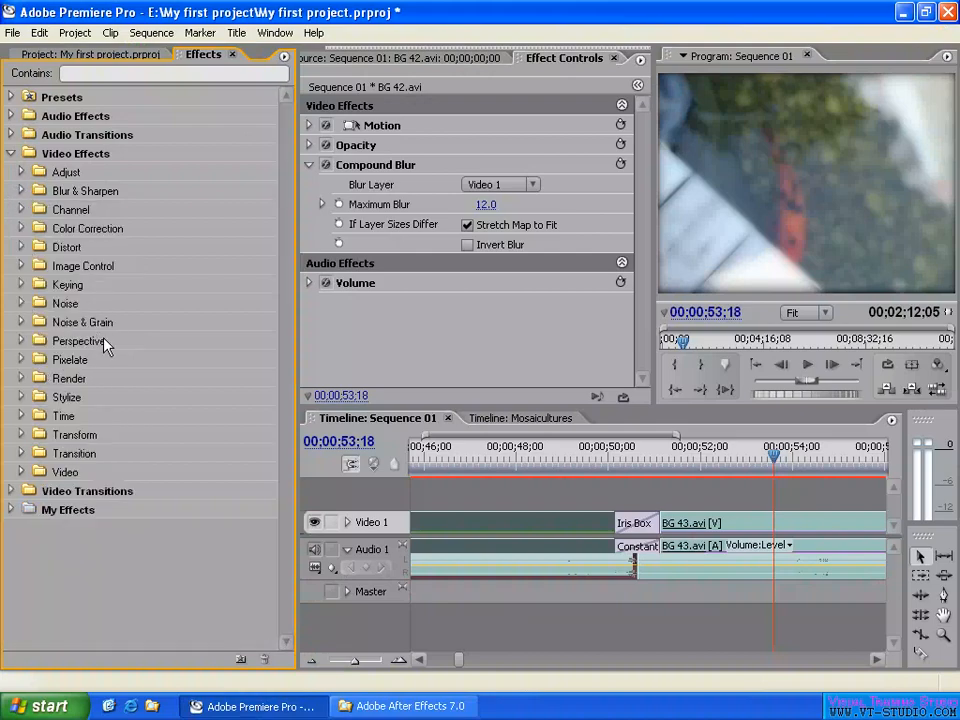
left_click(21, 359)
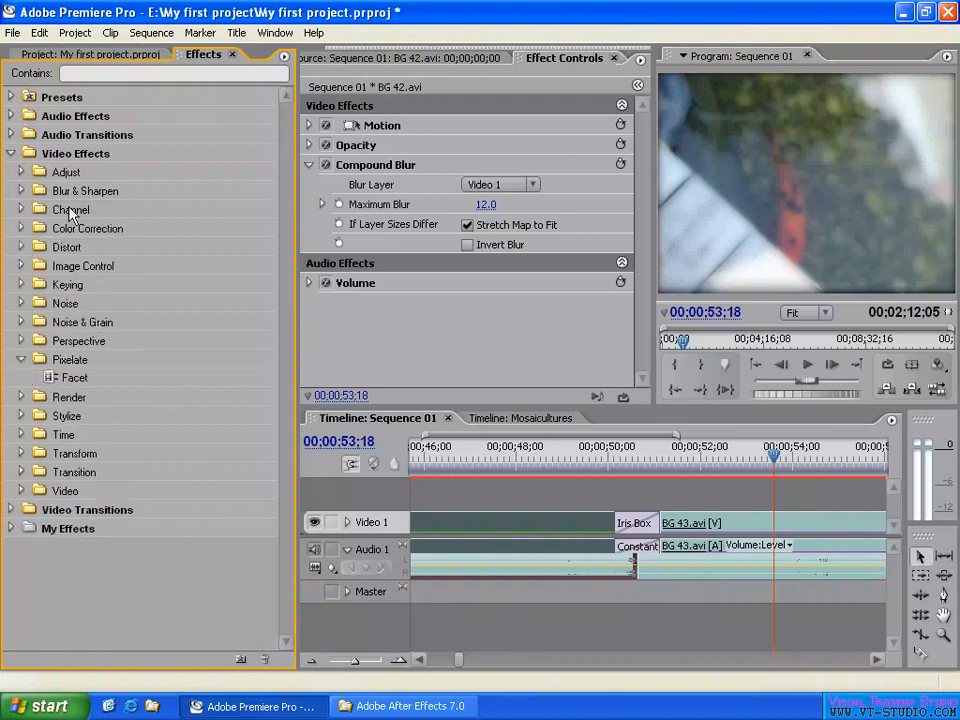
left_click(21, 359)
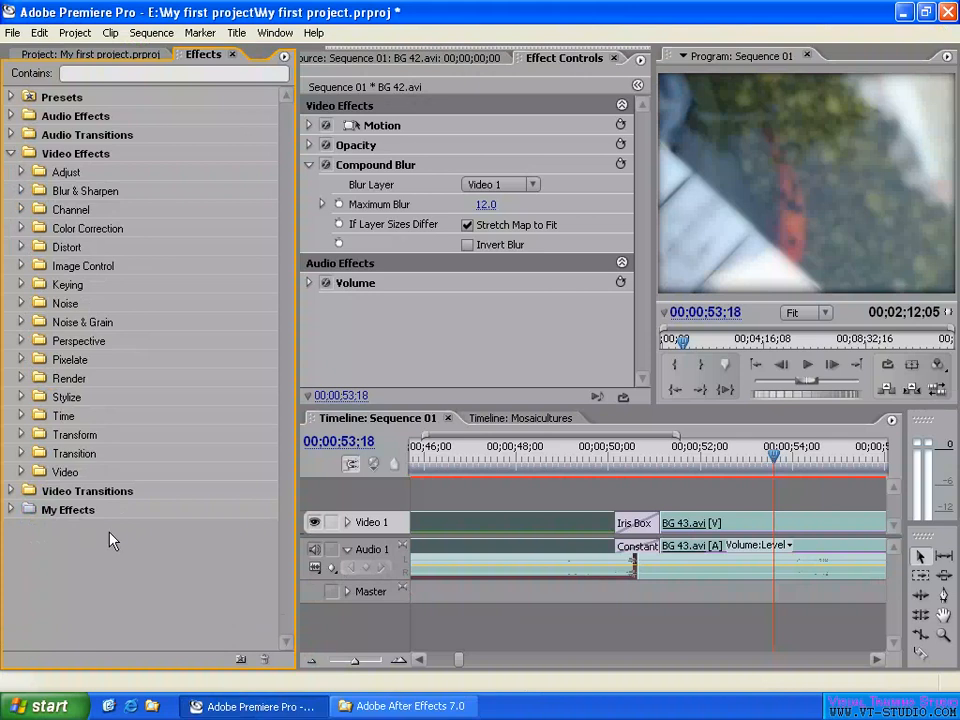
Step: Review the My Effects bin and the Effects commands, and collapse the Video Effects and My Effects folders
left_click(11, 510)
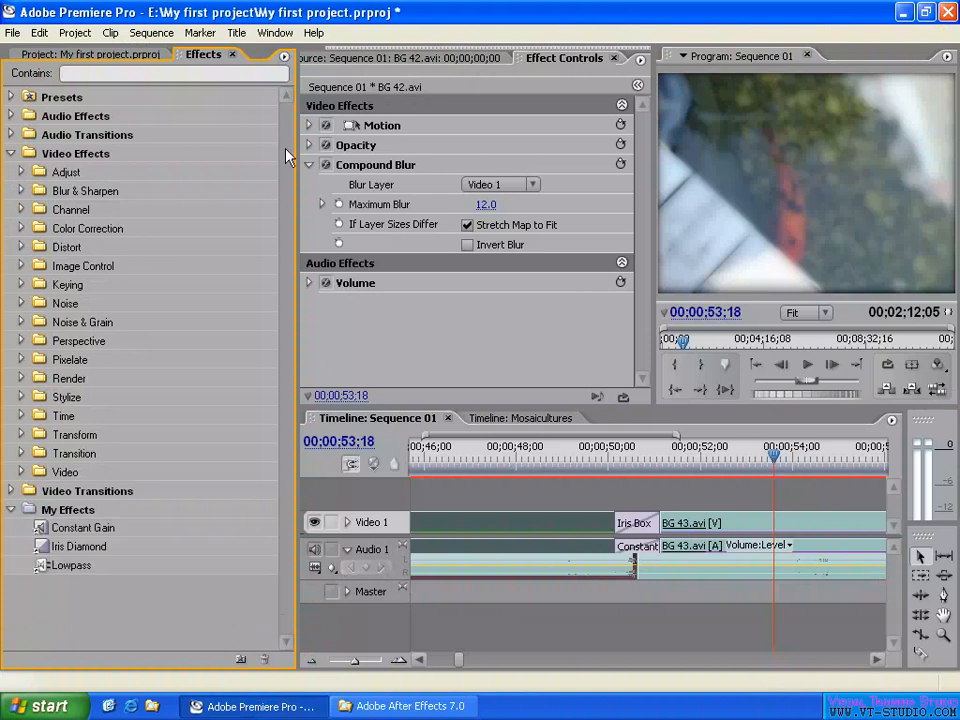
left_click(285, 57)
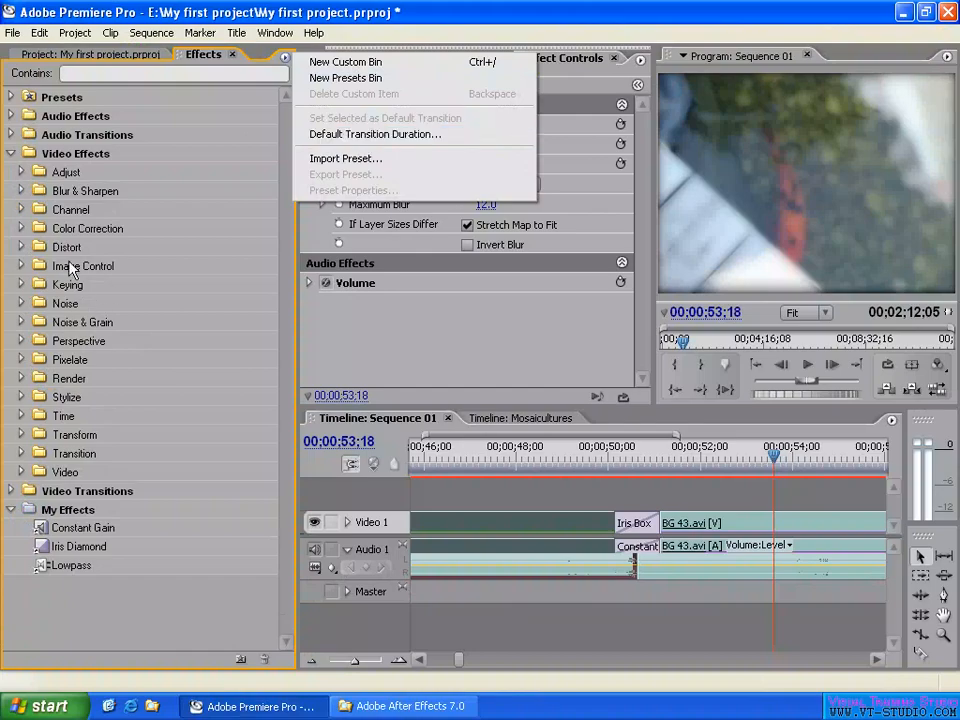
left_click(11, 153)
left_click(11, 190)
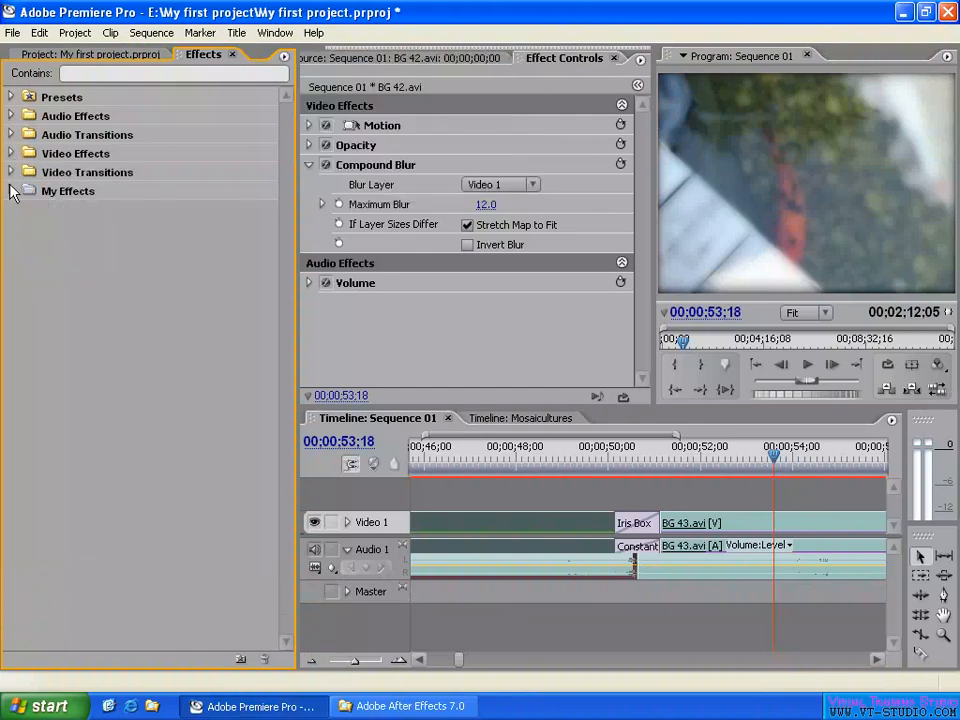
Step: Examine the Constant Gain and Constant Power crossfades in Audio Transitions, and return to the project's media list
left_click(72, 136)
left_click(80, 174)
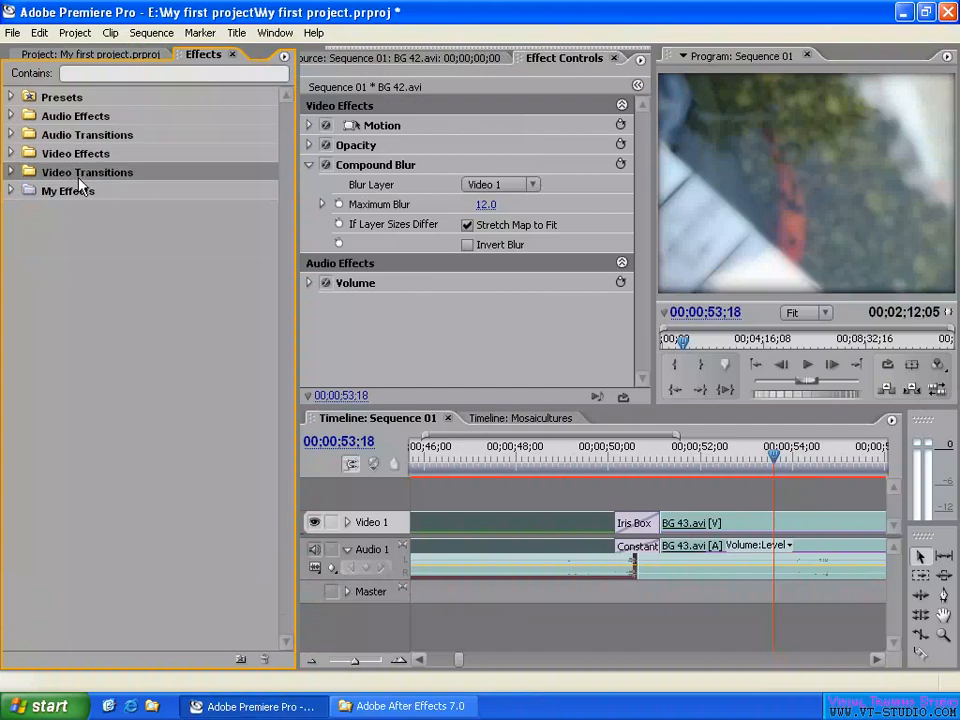
left_click(11, 134)
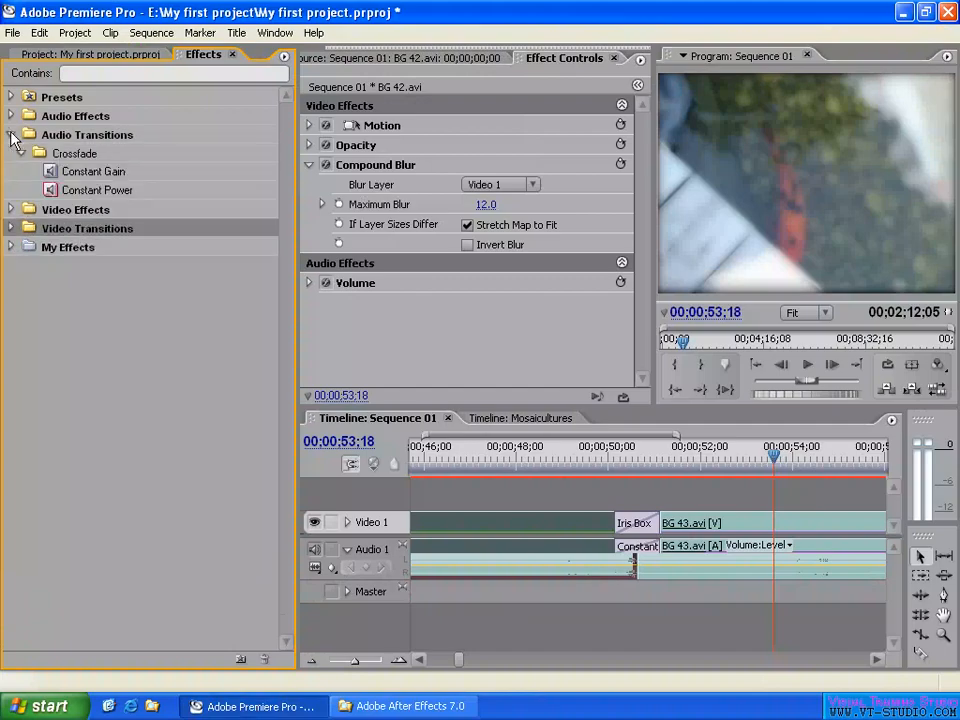
left_click(90, 171)
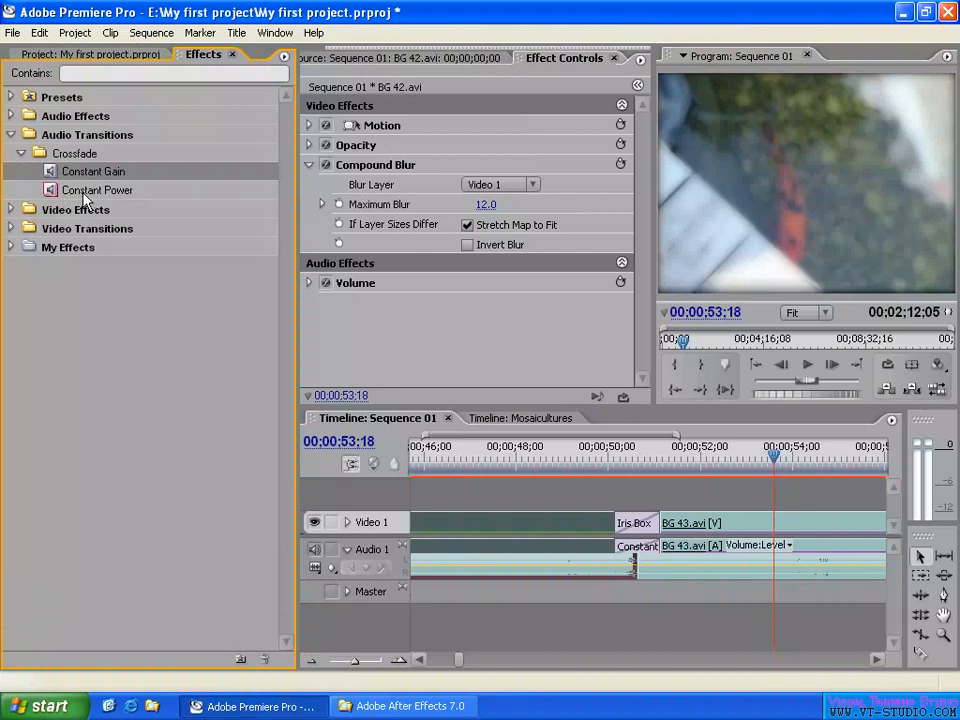
left_click(88, 195)
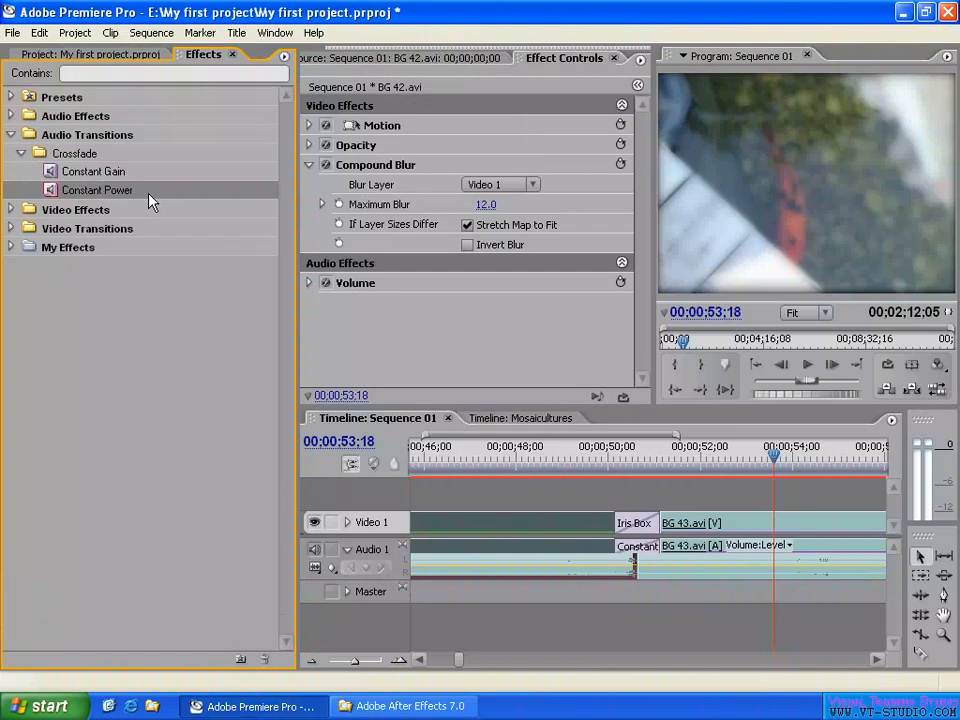
left_click(31, 58)
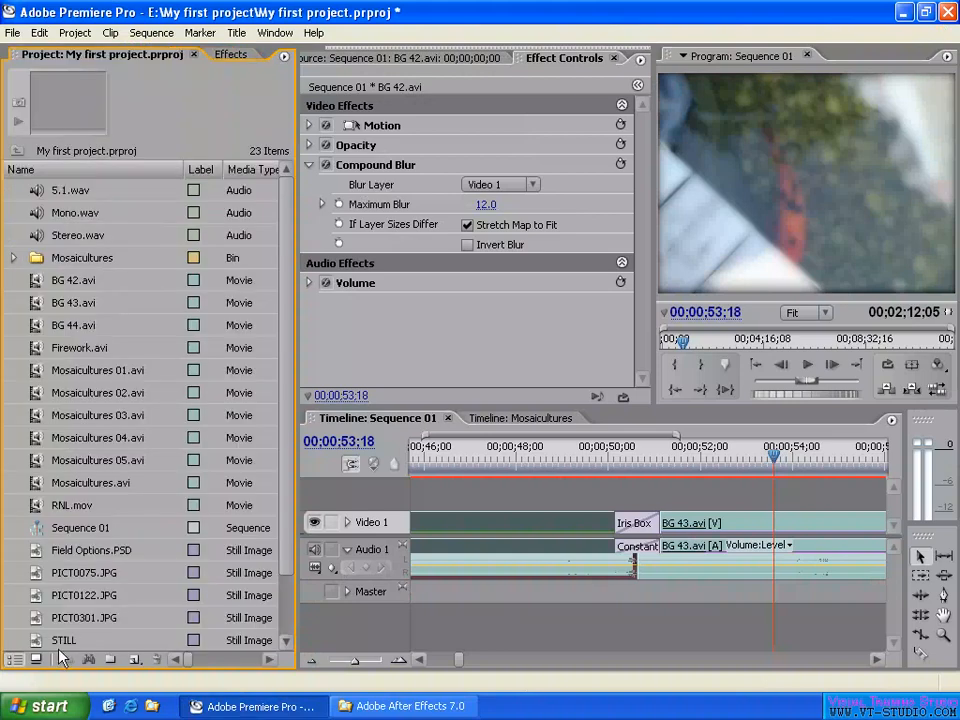
Step: Select Mosaicultures 03, 04 and 05 in the project and review the Automate to Sequence default transition options without adding the clips
left_click_drag(20, 427, 30, 462)
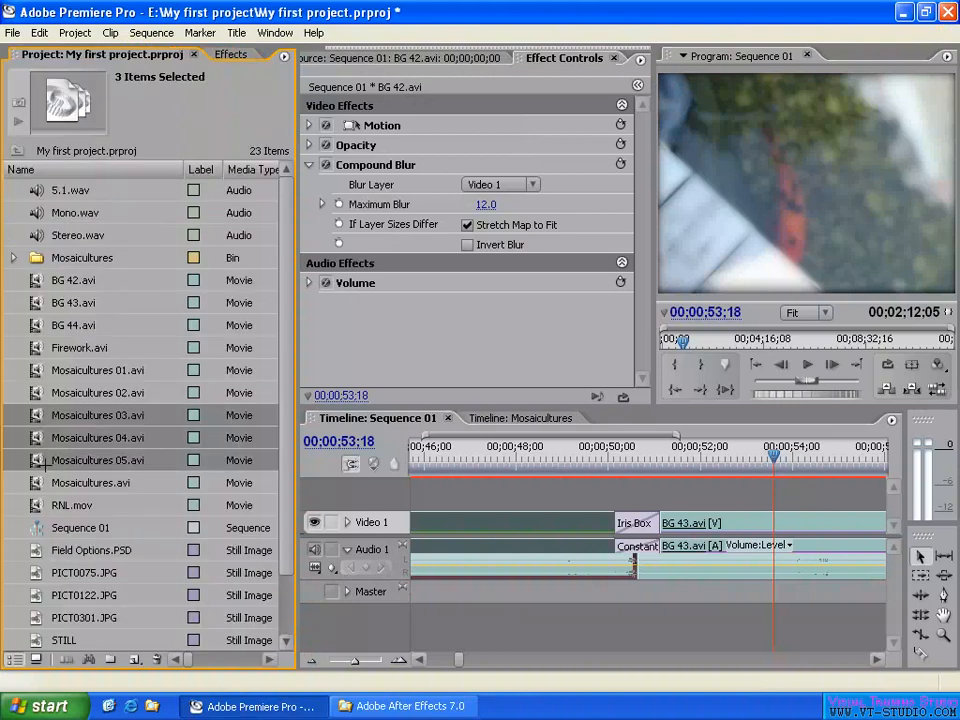
left_click(67, 661)
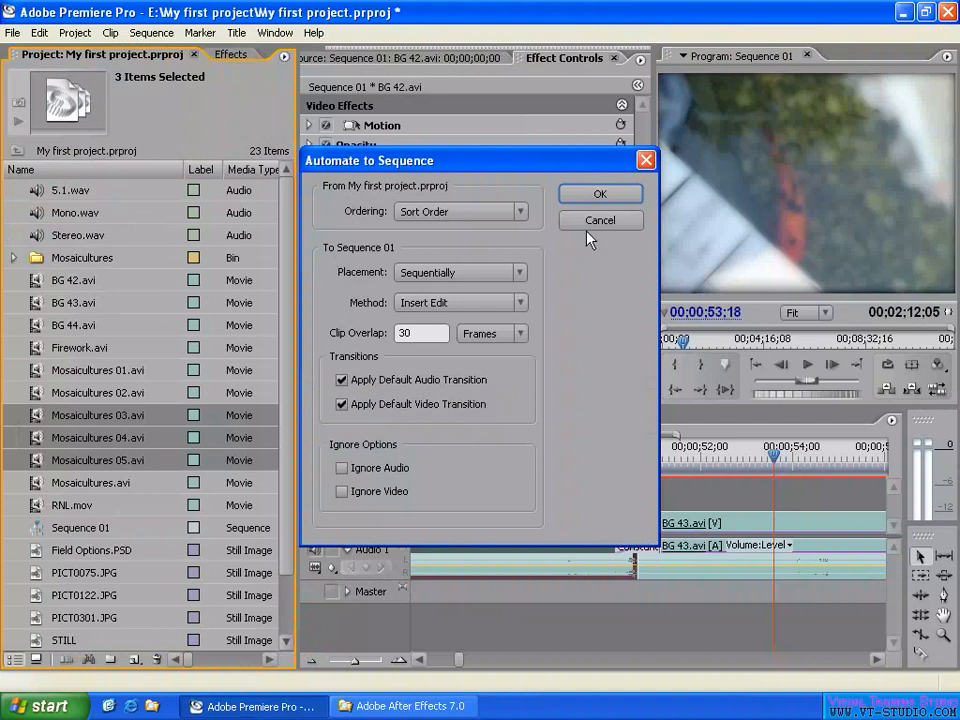
left_click(600, 194)
left_click(583, 498)
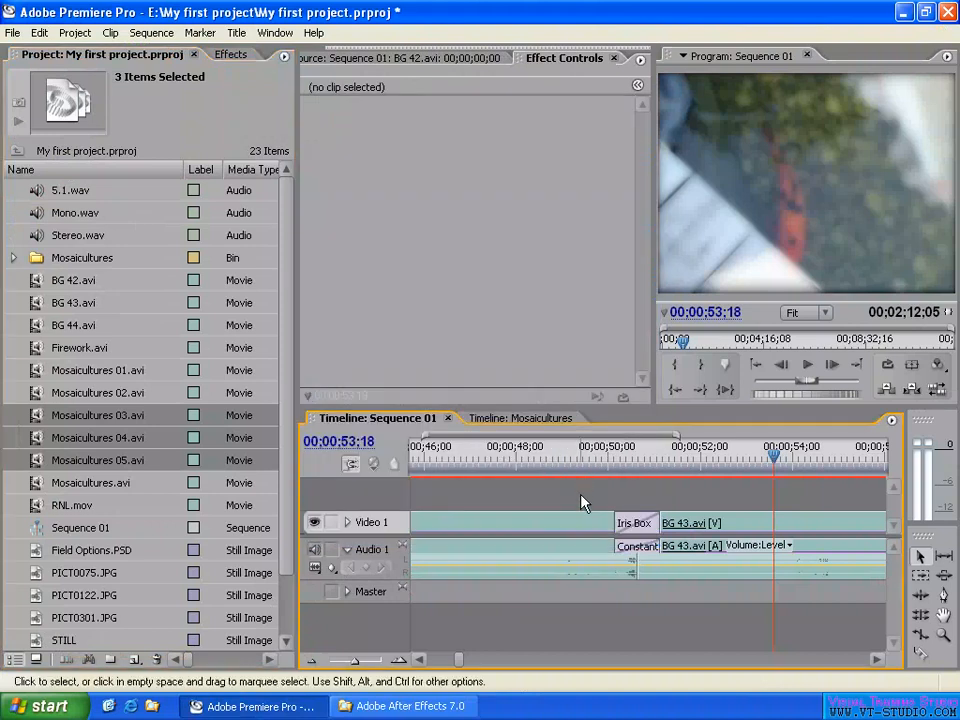
Step: Apply the default video transition, Cross Dissolve, at the cut between the two BG 42.avi clips in Sequence 01
left_click(632, 455)
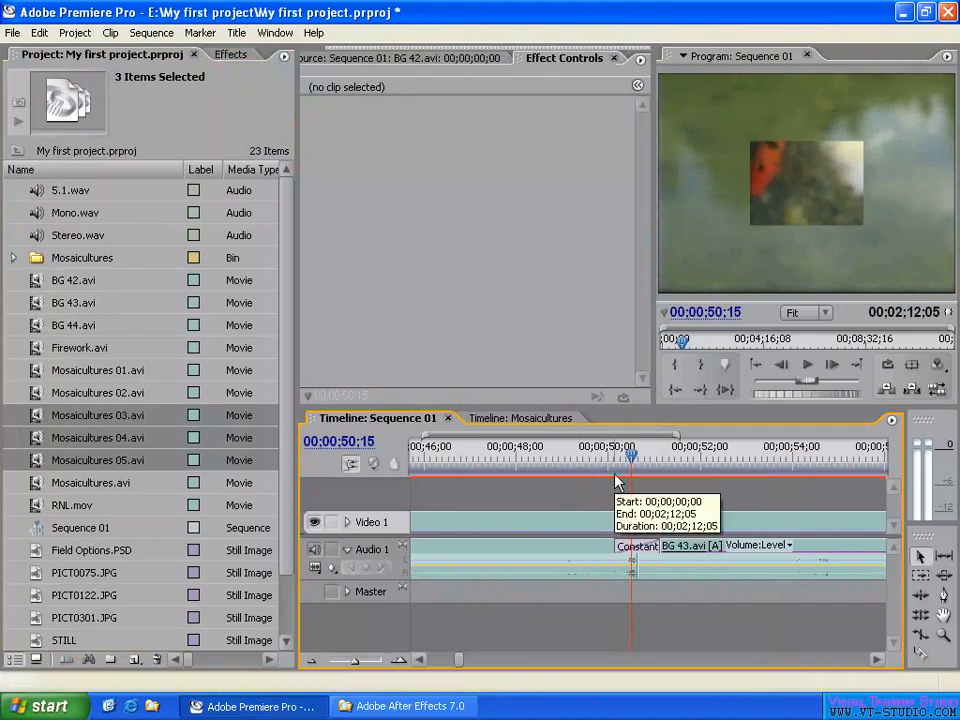
key("minus")
key("minus")
key("minus")
key("minus")
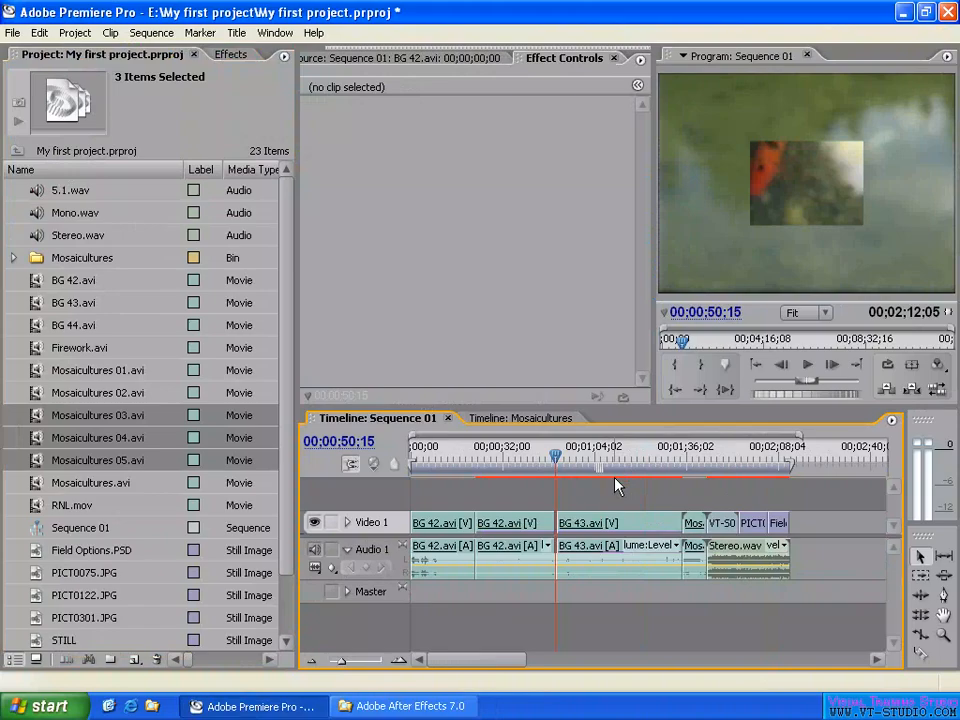
left_click(474, 455)
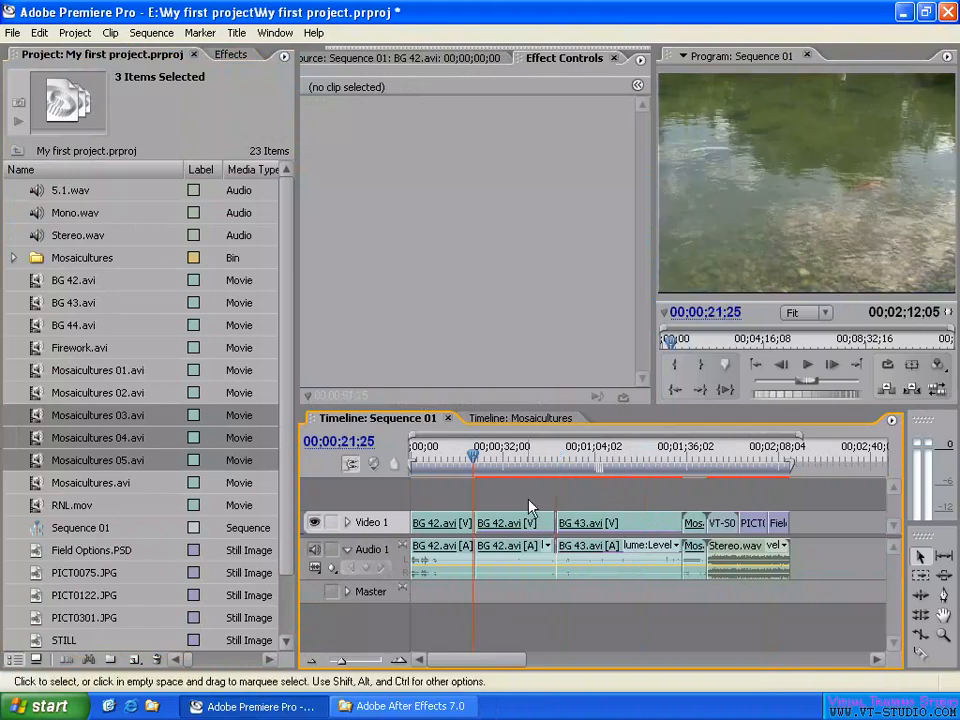
left_click(478, 466)
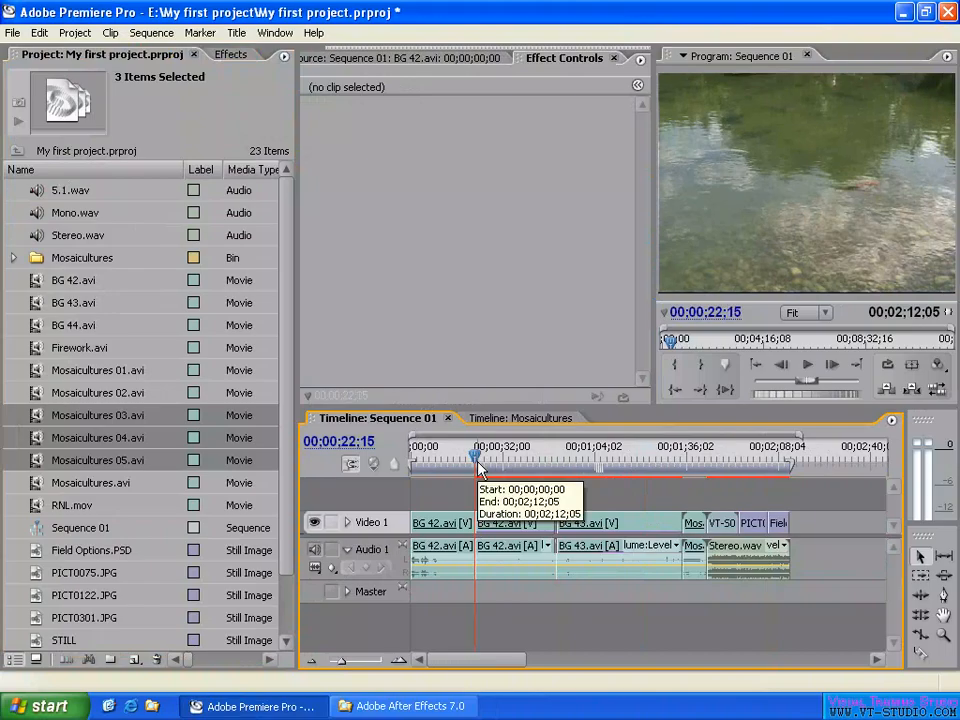
key("equal")
key("equal")
key("equal")
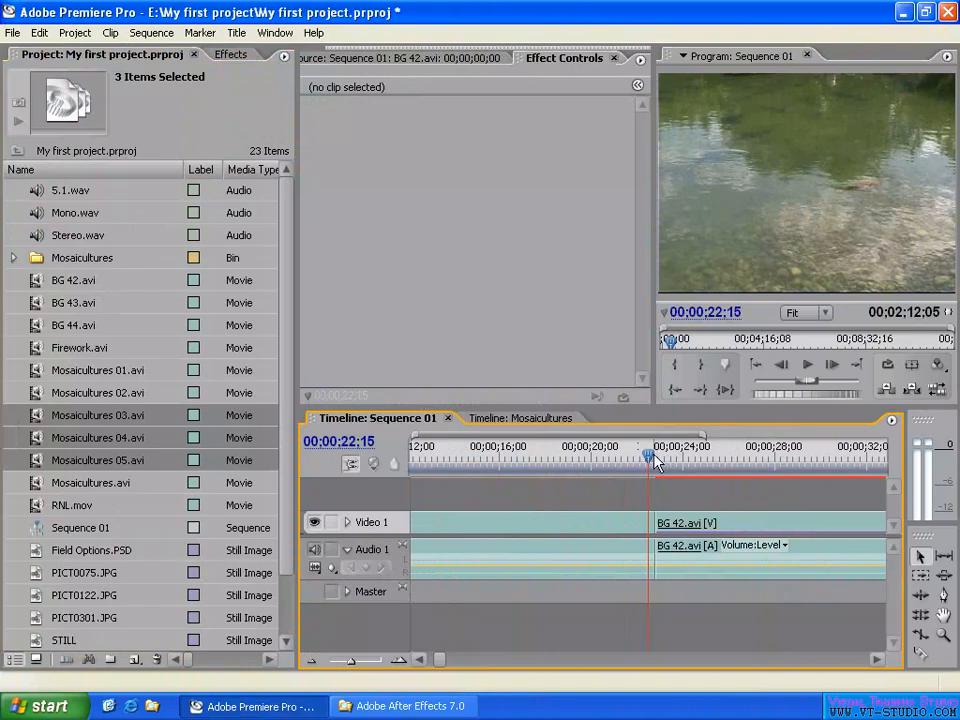
left_click(653, 454)
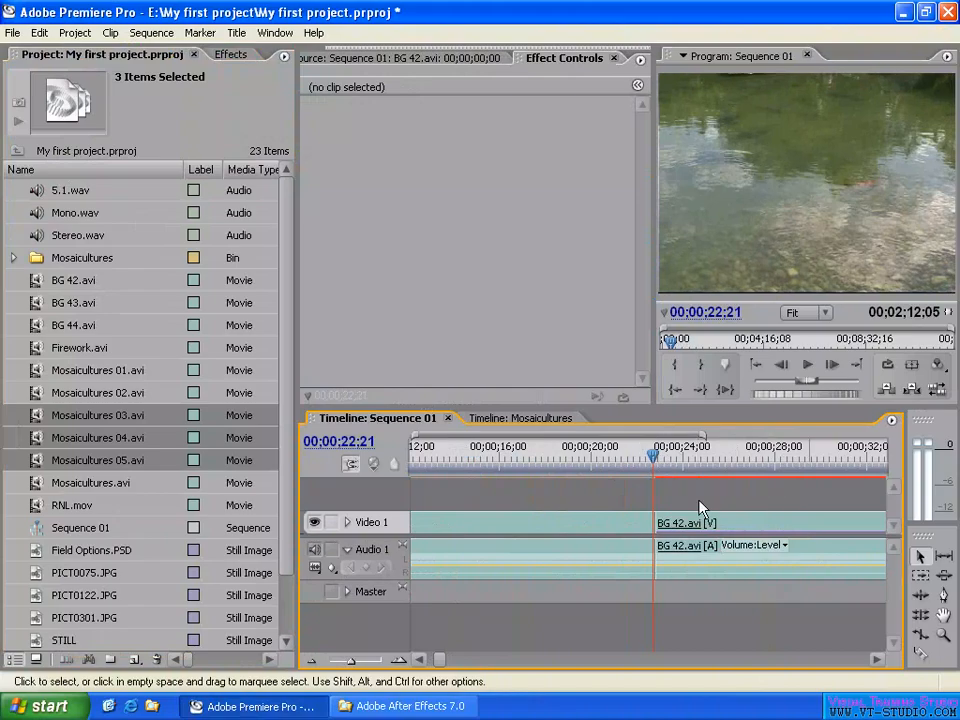
key("ctrl+d")
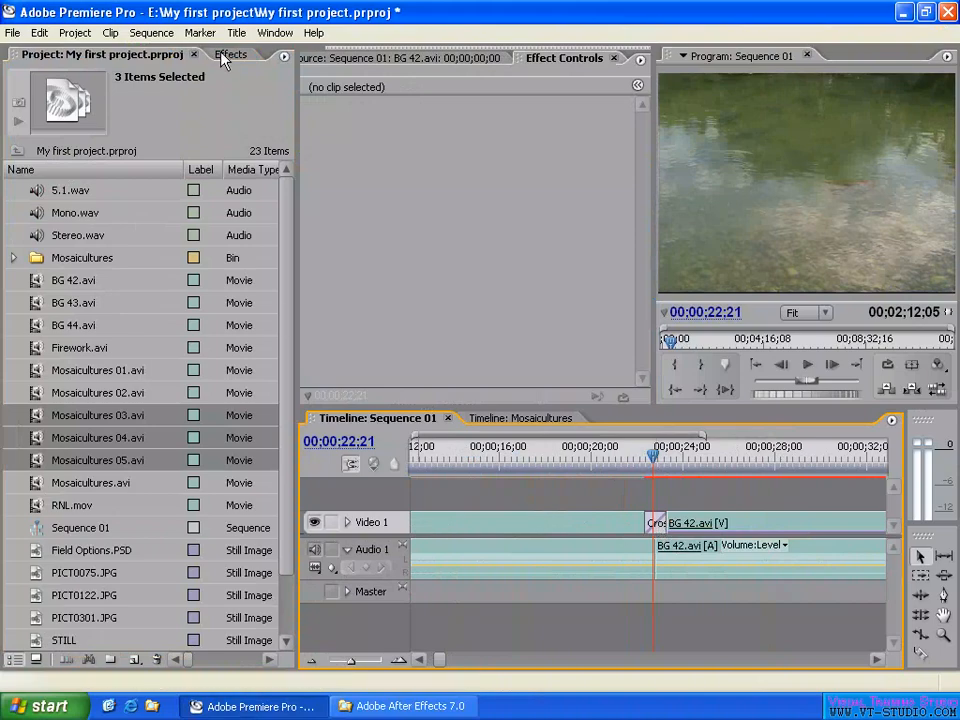
Step: Expand Video Transitions and its Dissolve folder in the effects list, and check Cross Dissolve's default marking
left_click(226, 56)
left_click(11, 229)
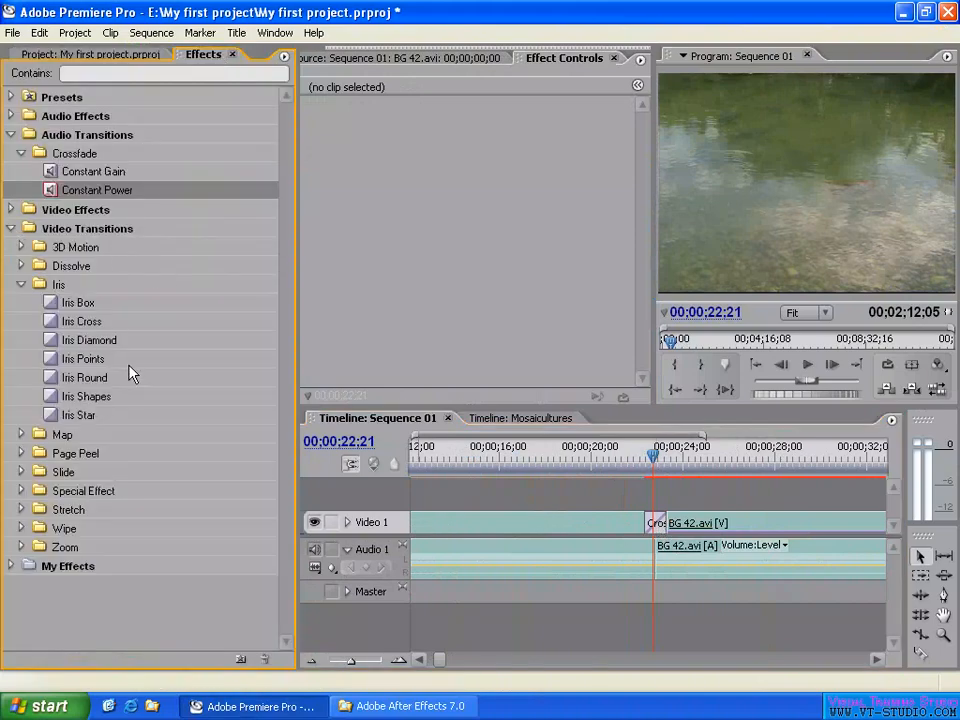
left_click(21, 266)
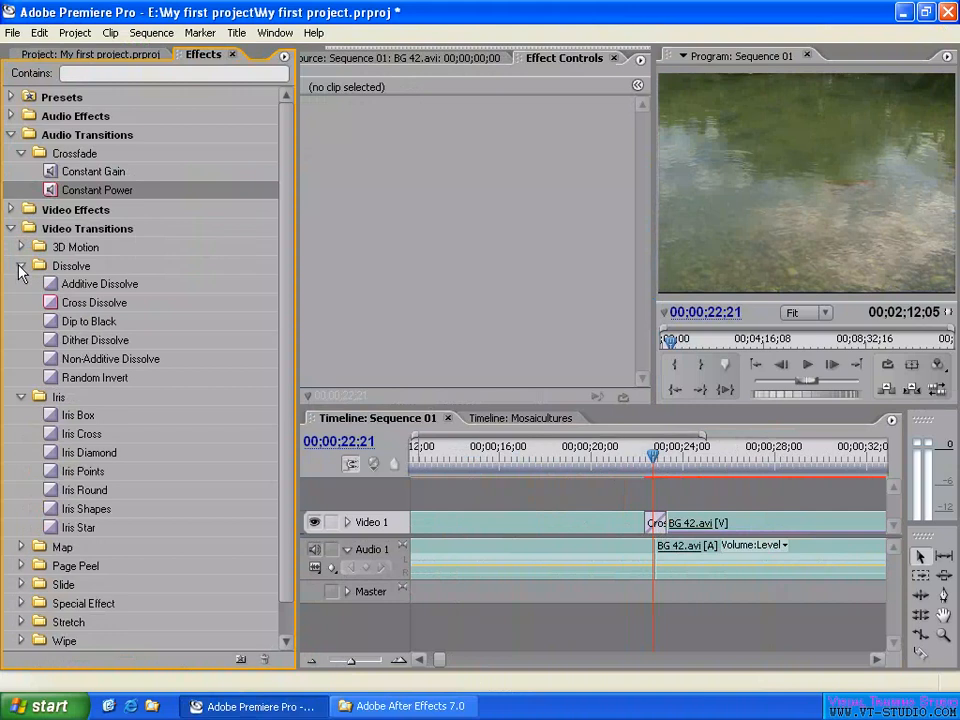
left_click(48, 303)
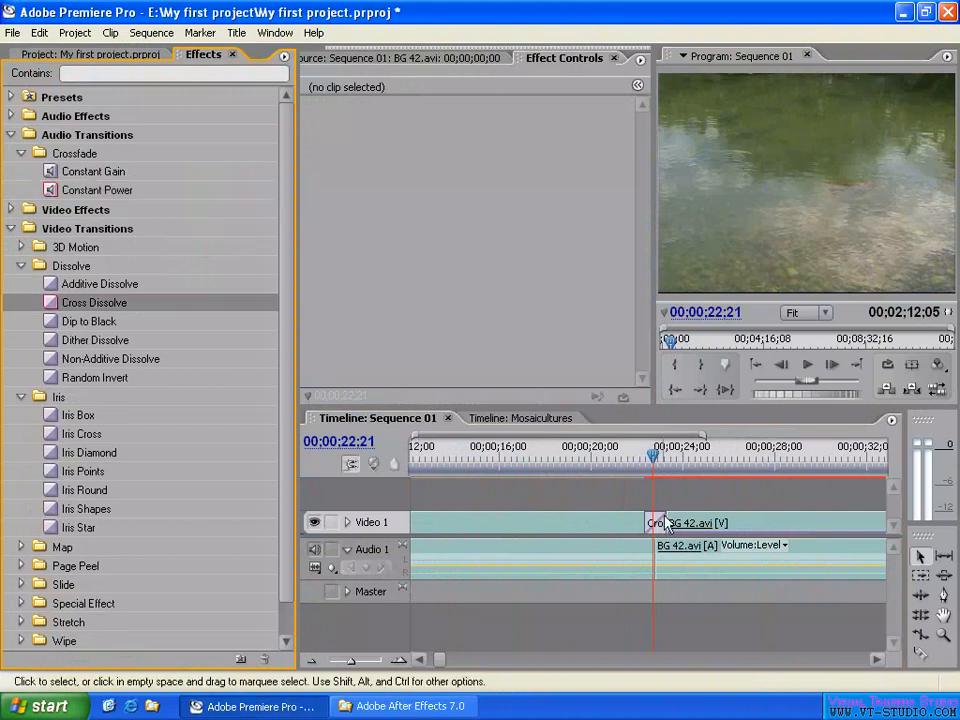
Step: Apply the default audio transition, Constant Power, at the cut between the two BG 42.avi clips on Audio 1
left_click_drag(654, 459, 659, 467)
key("equal")
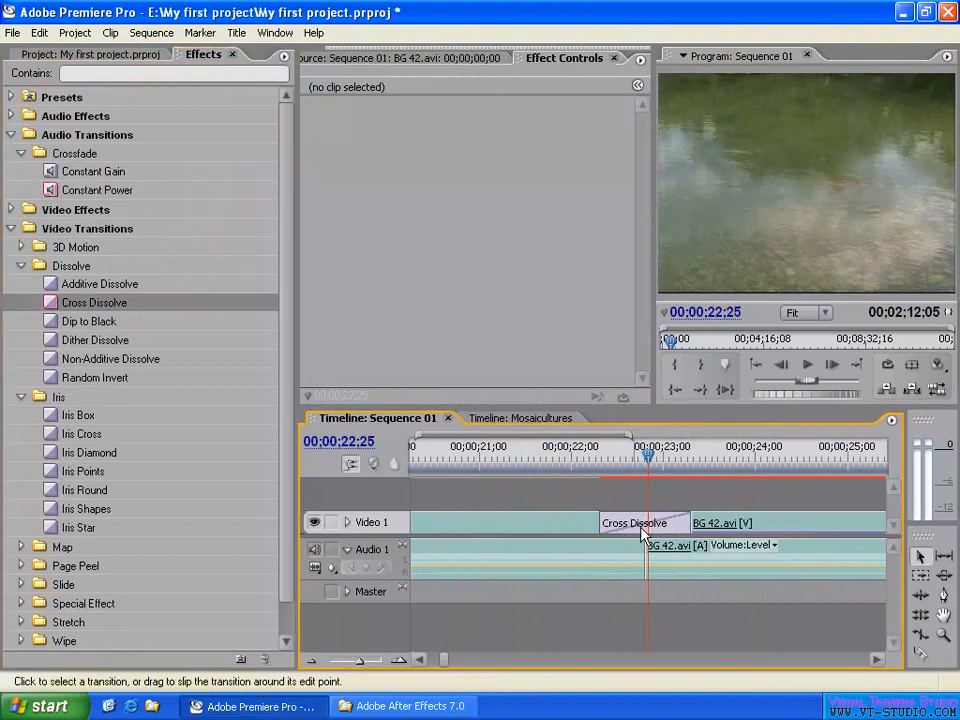
key("Left")
key("Left")
key("Left")
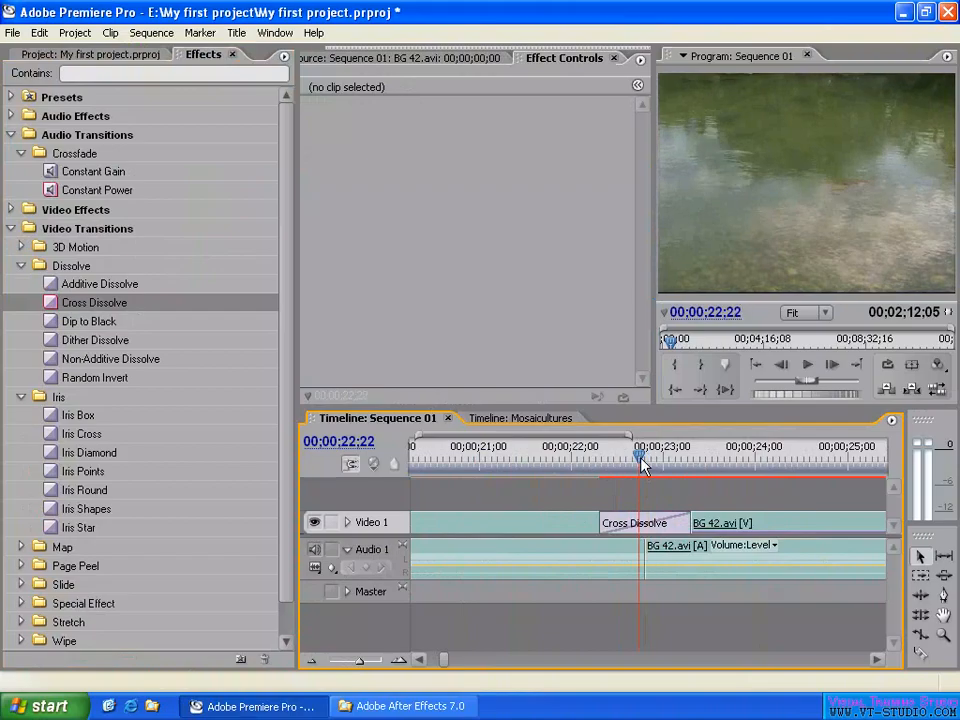
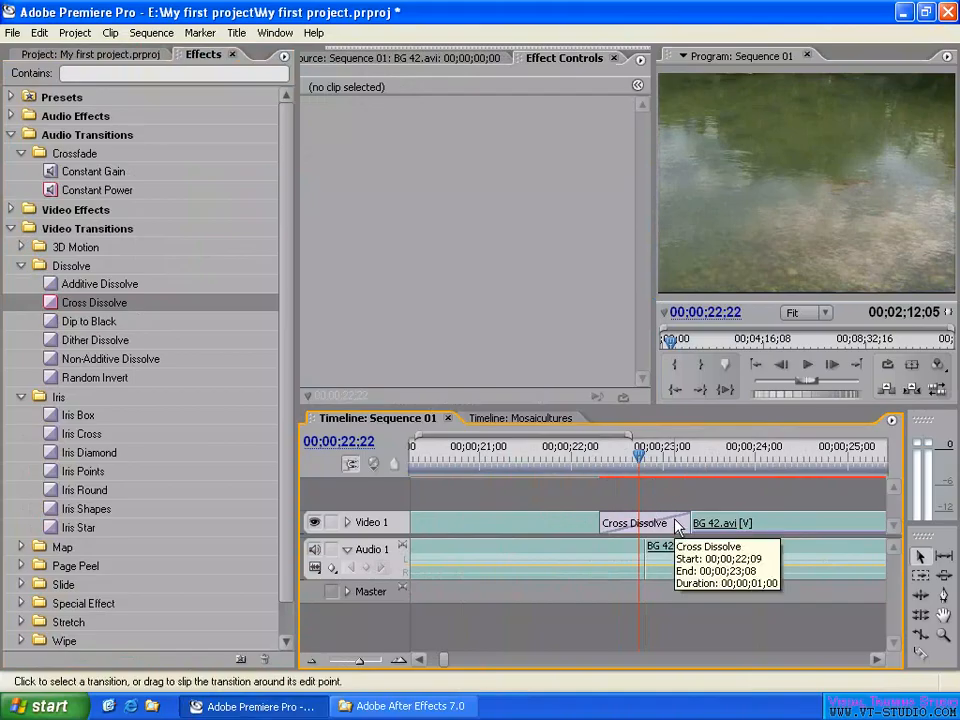
key("ctrl+shift+d")
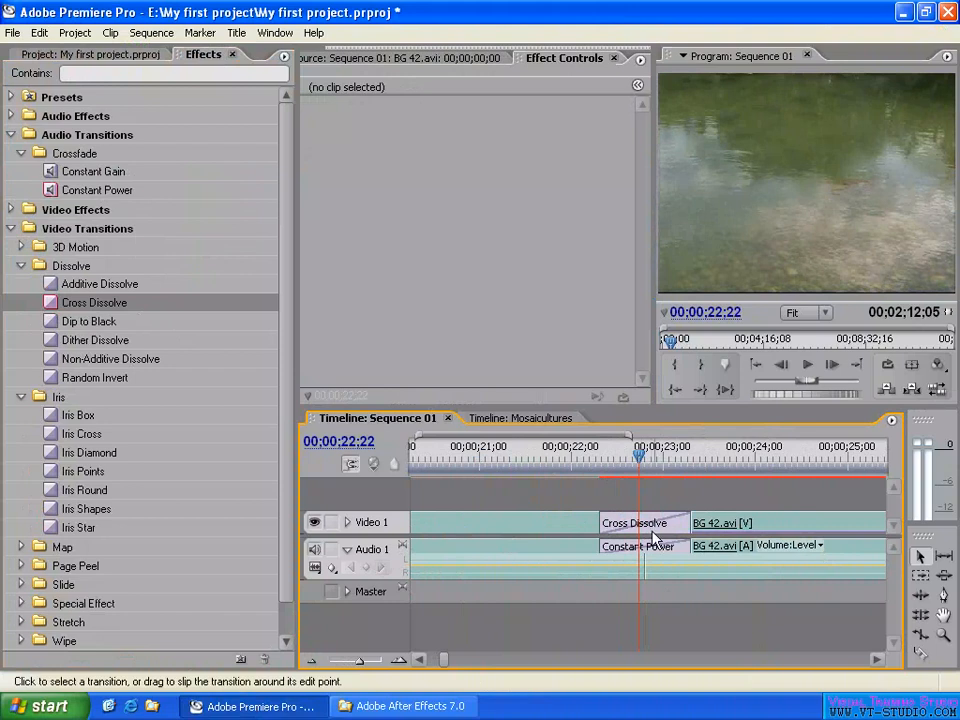
Step: Move the playhead to the start of Sequence 01 and apply the default video transition to the first BG 42.avi clip
key("minus")
key("minus")
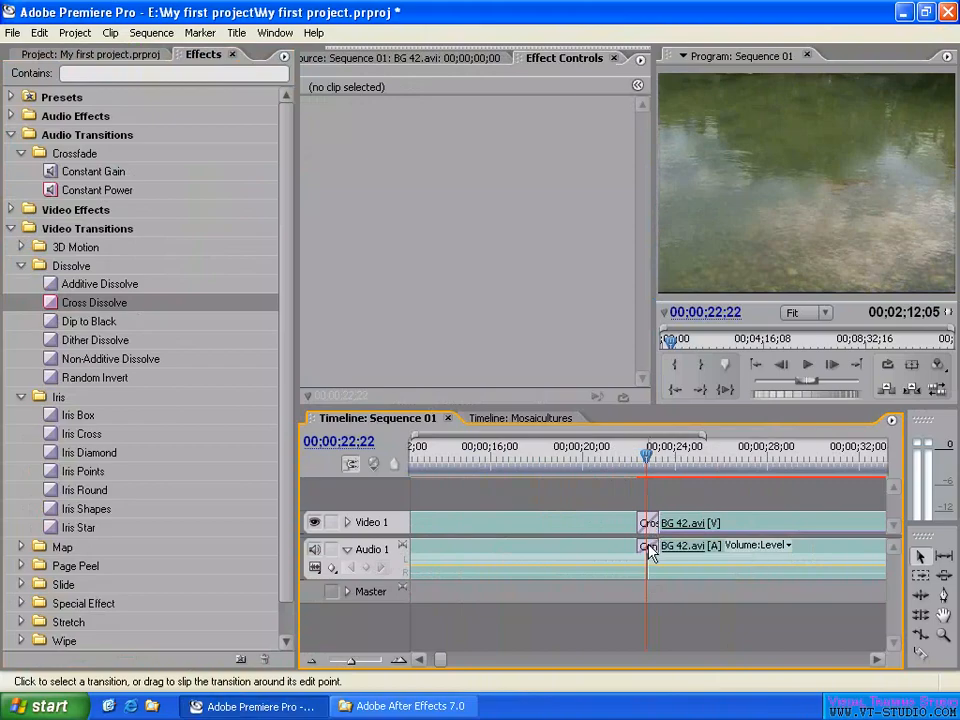
key("minus")
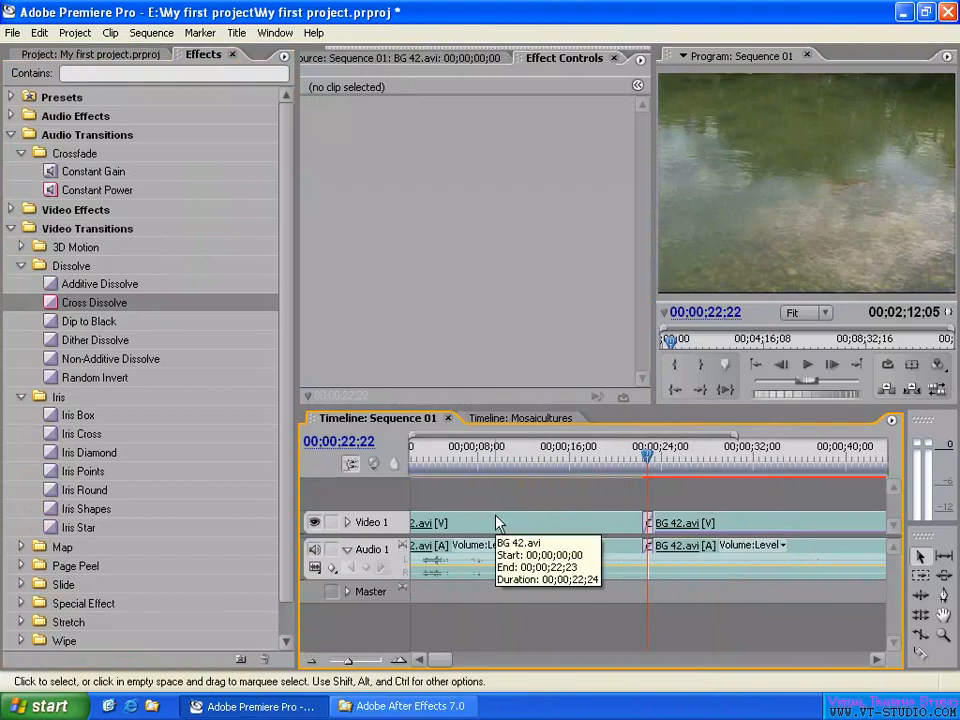
key("minus")
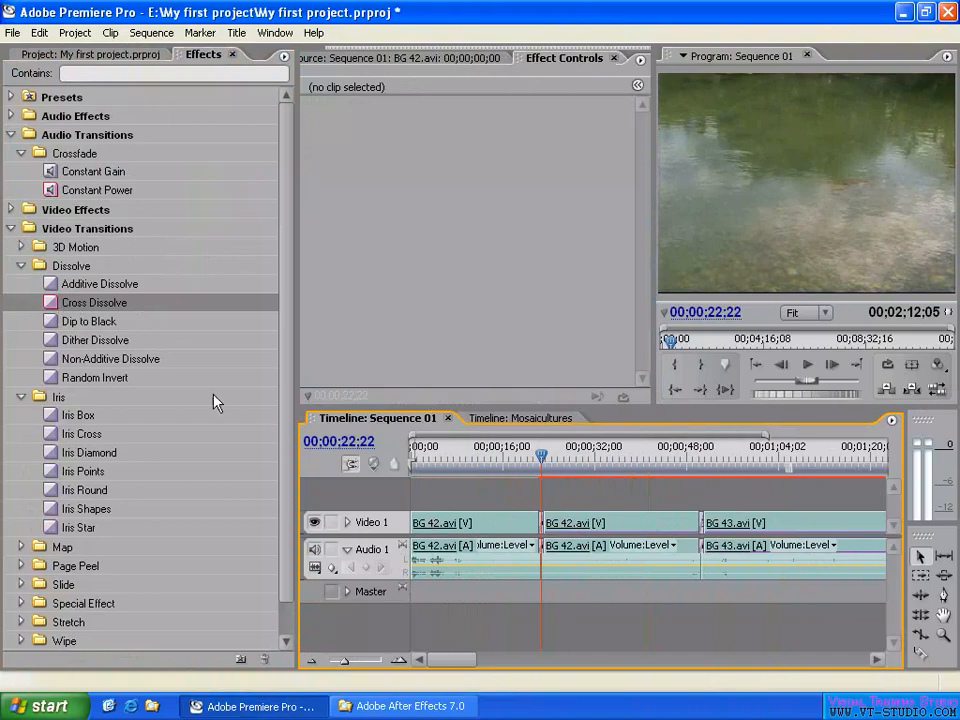
key("minus")
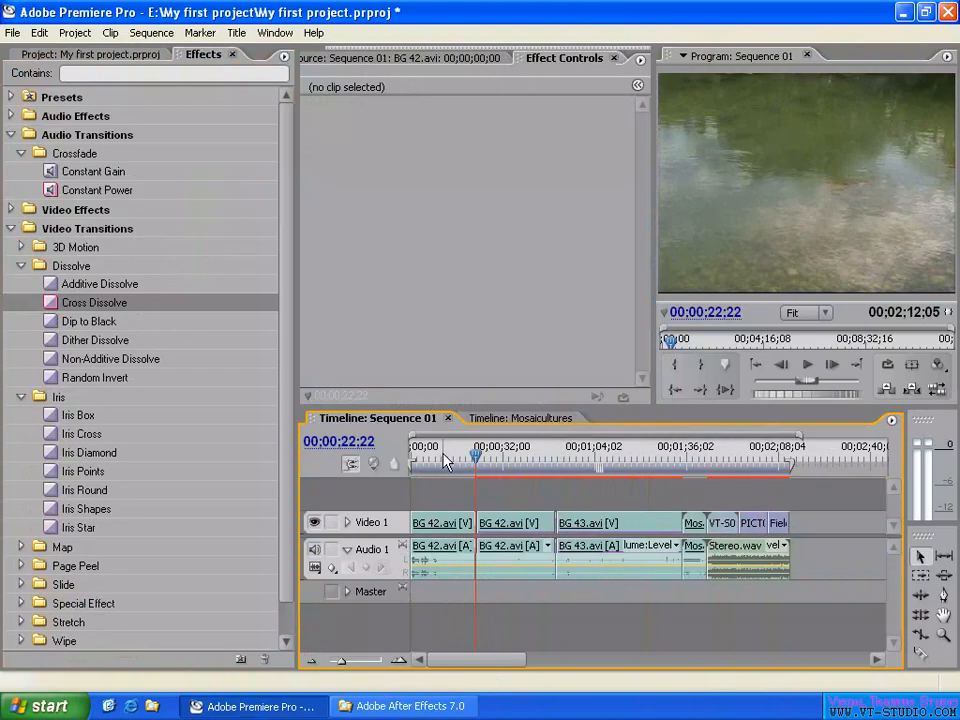
key("Home")
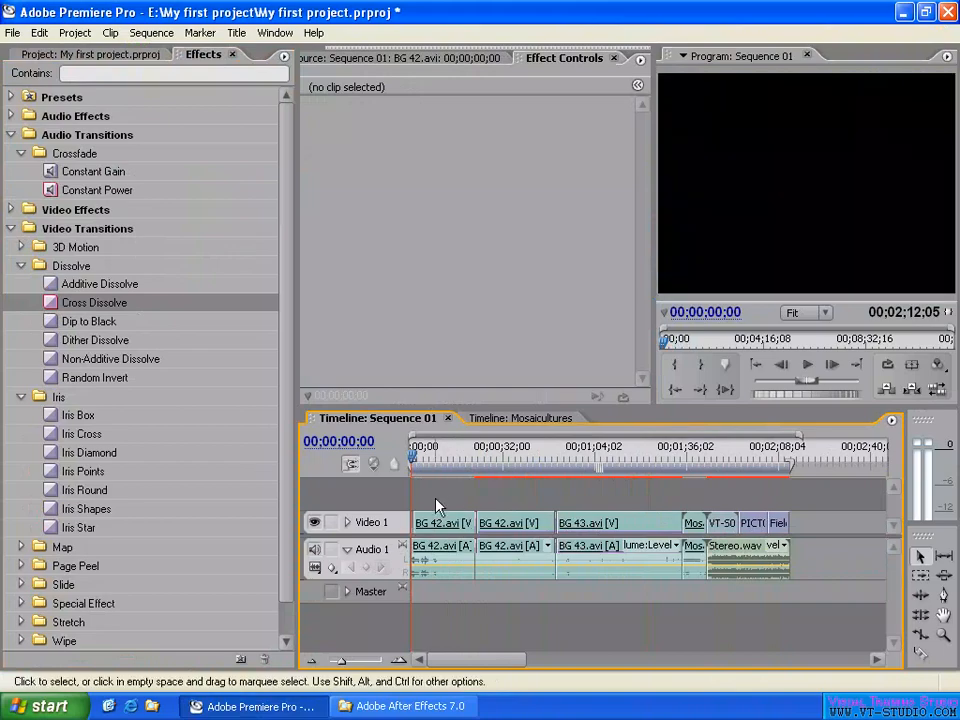
Step: Step through the edit points from 00;01;34;20 to 00;02;04;15, applying the default video transition at each and accepting repeated frames where needed
key("Page_Down")
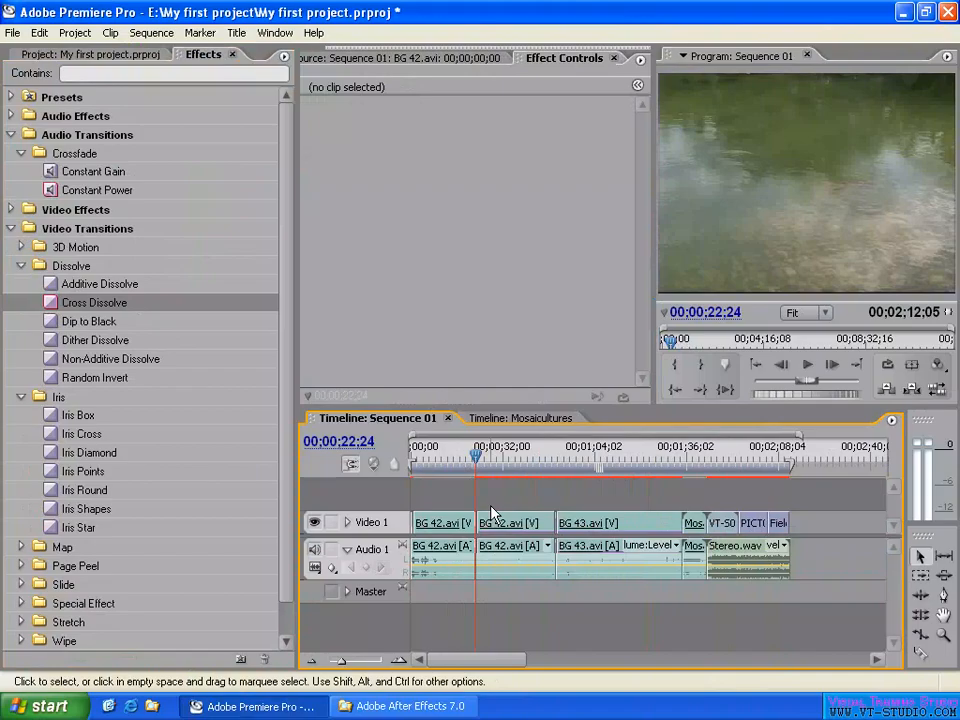
key("Page_Down")
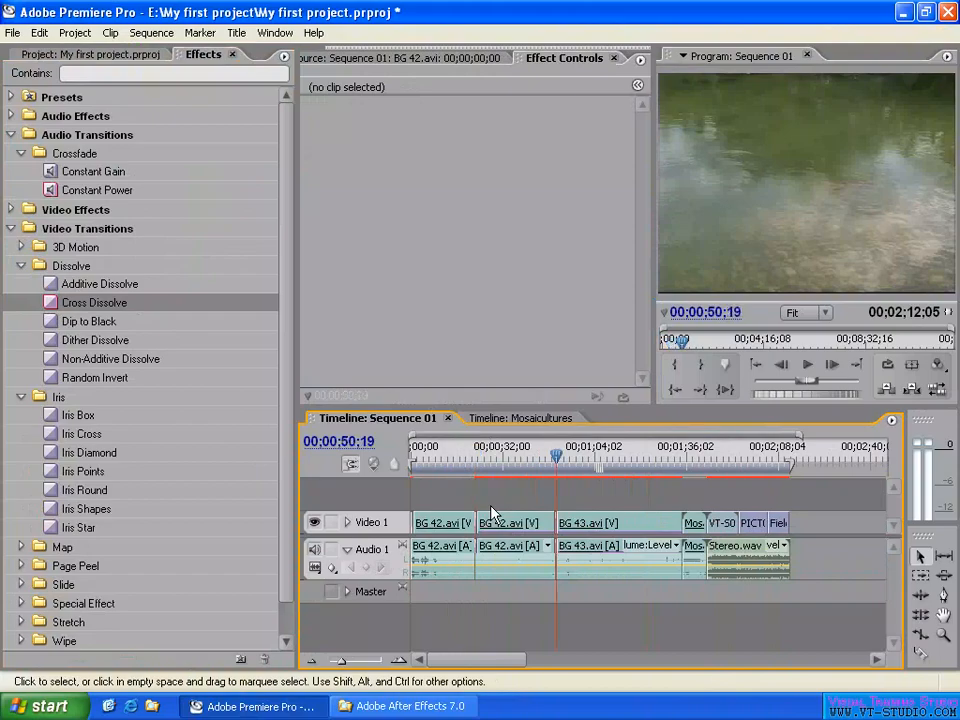
key("Page_Down")
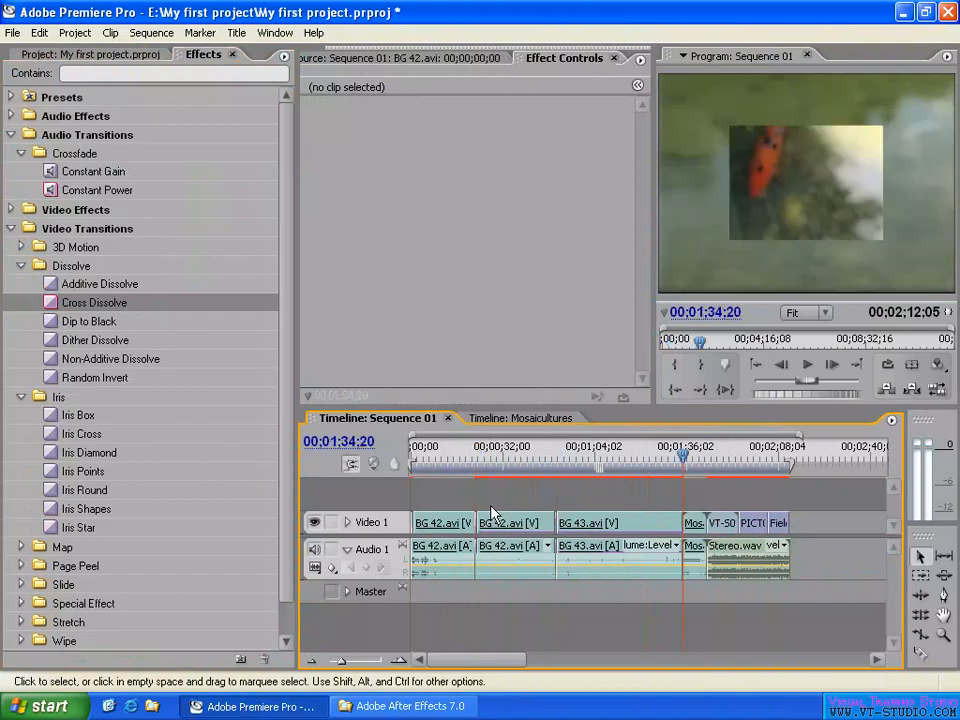
key("Page_Down")
key("ctrl+d")
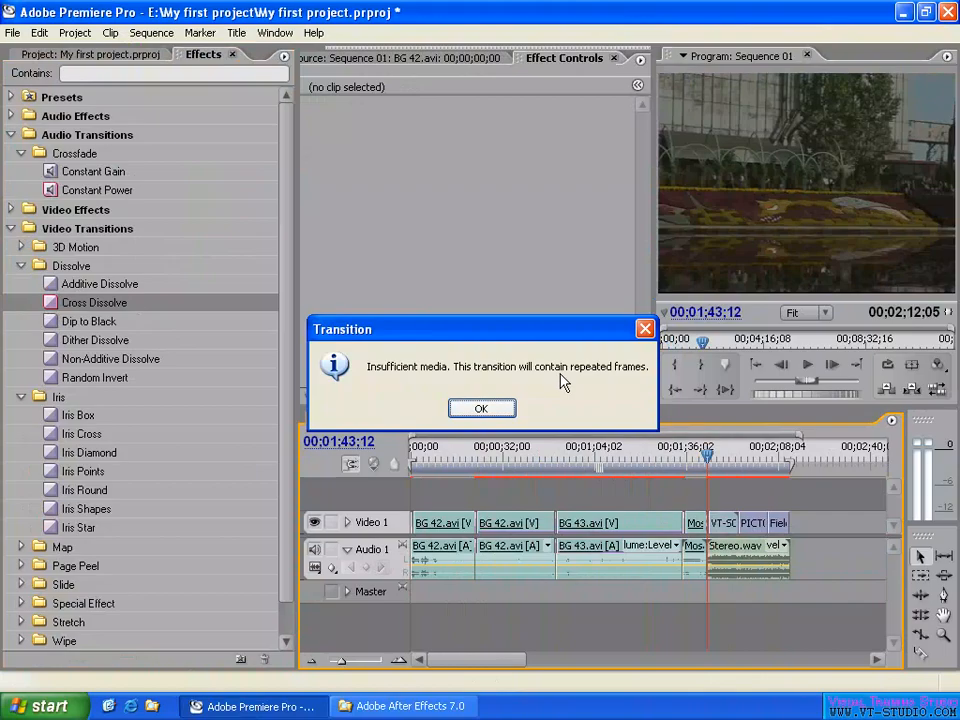
left_click(482, 410)
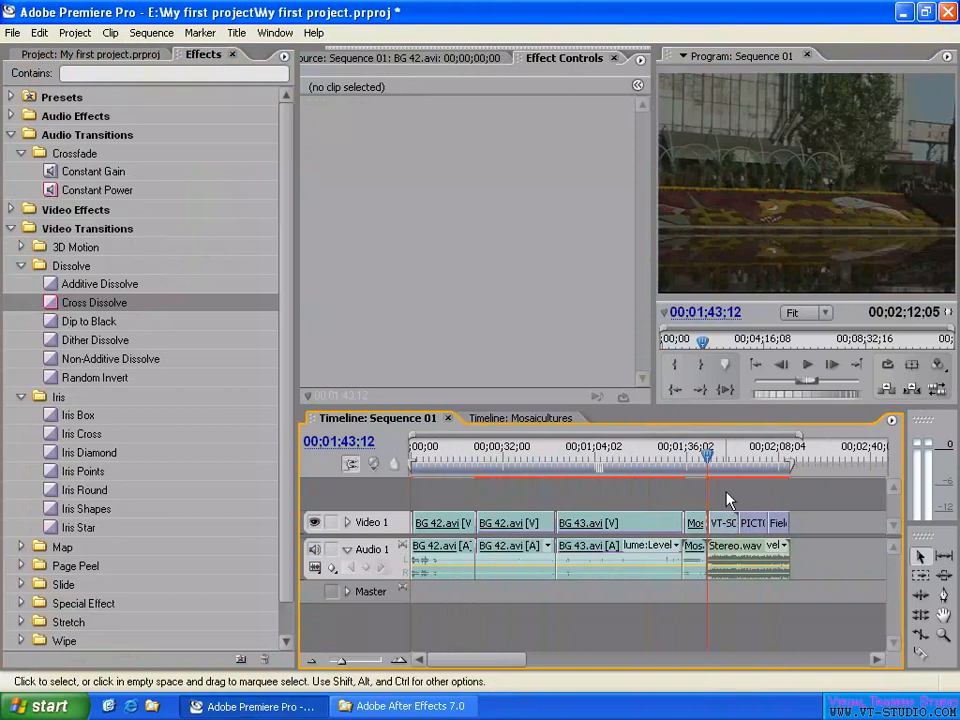
key("Page_Down")
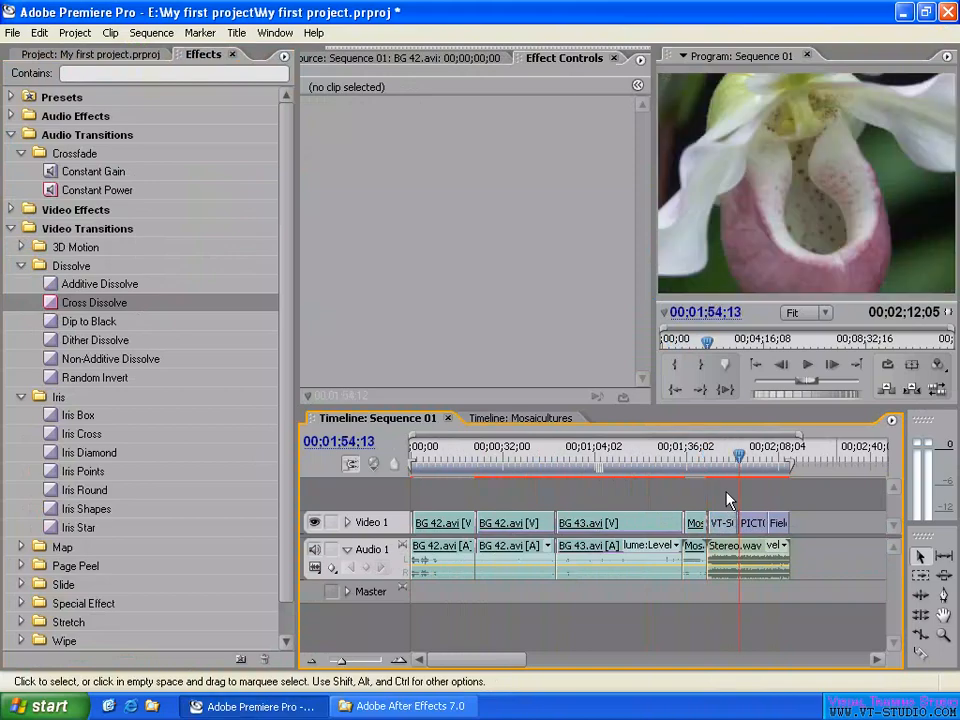
key("Page_Down")
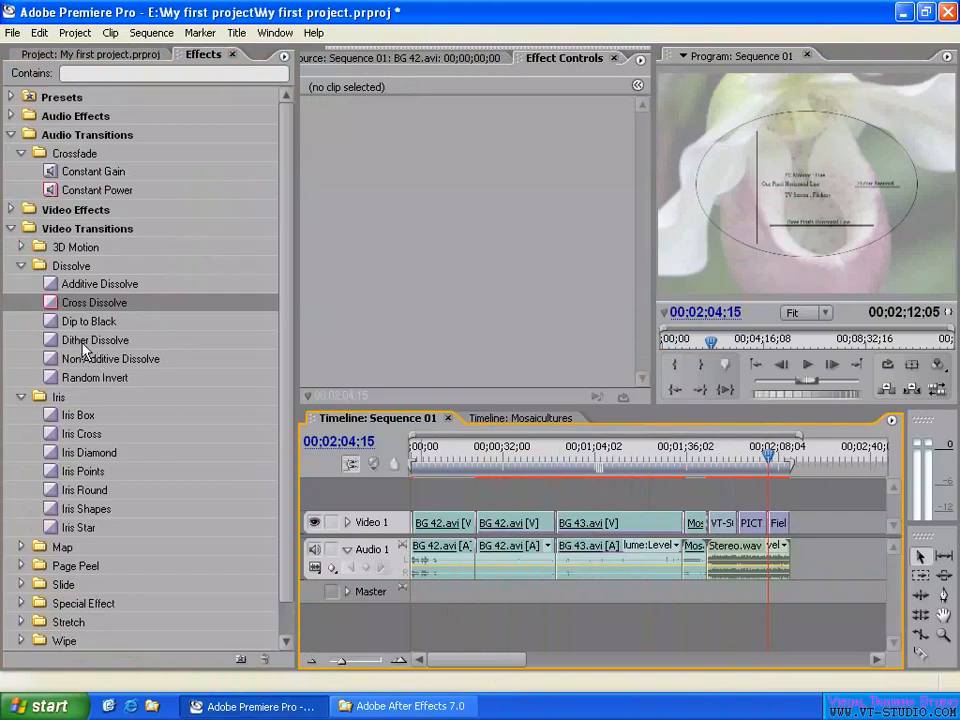
Step: Set Dither Dissolve as the default video transition
left_click(85, 341)
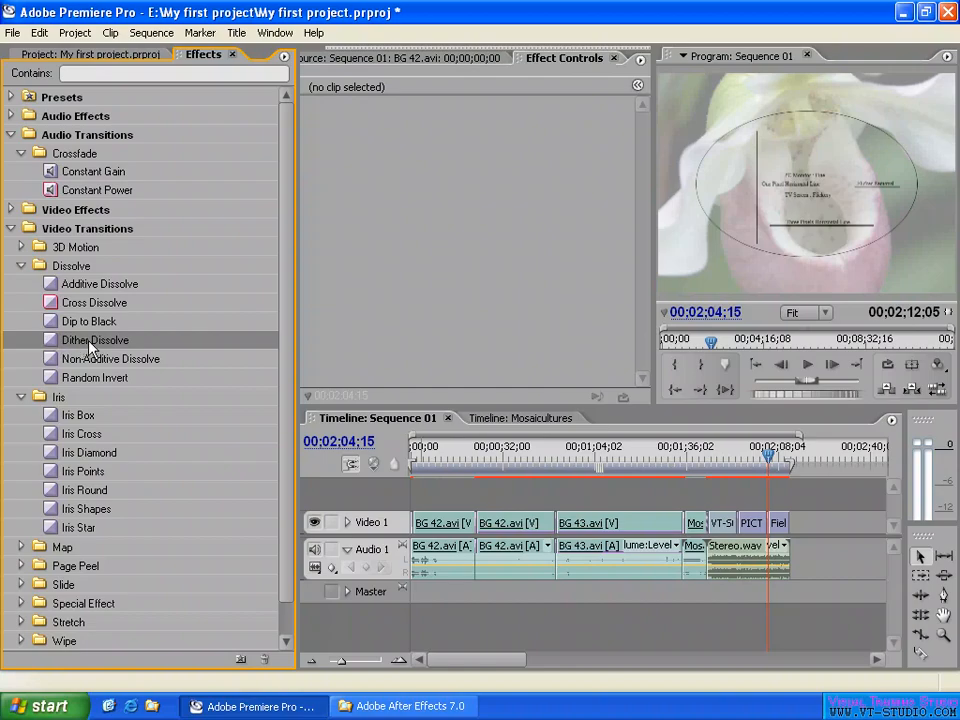
right_click(90, 345)
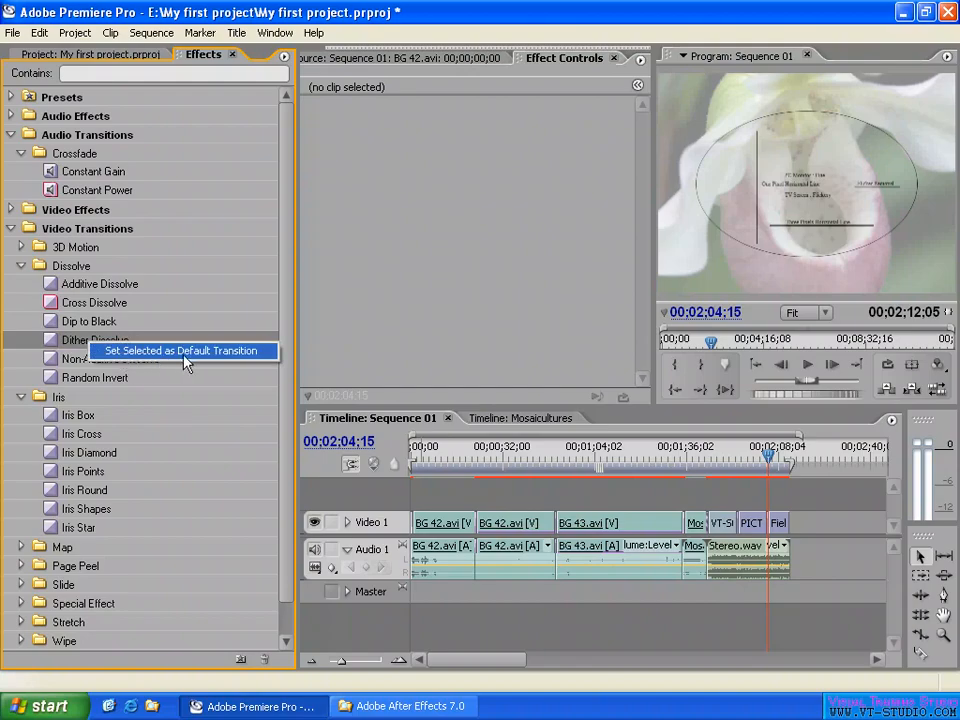
left_click(222, 354)
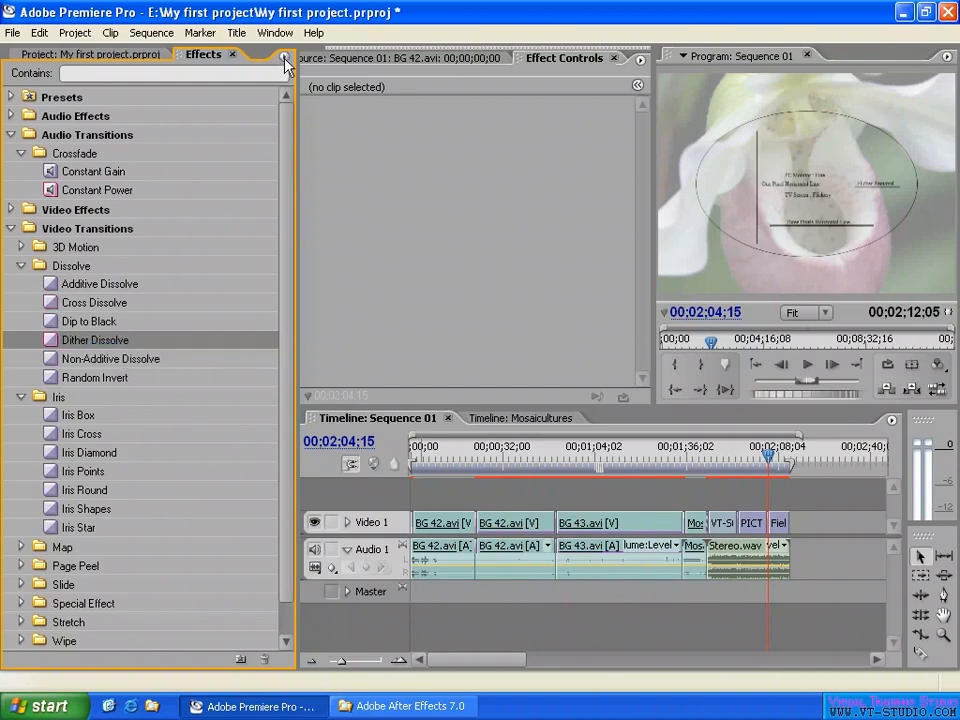
Step: Set Cross Dissolve as the default video transition
left_click(285, 59)
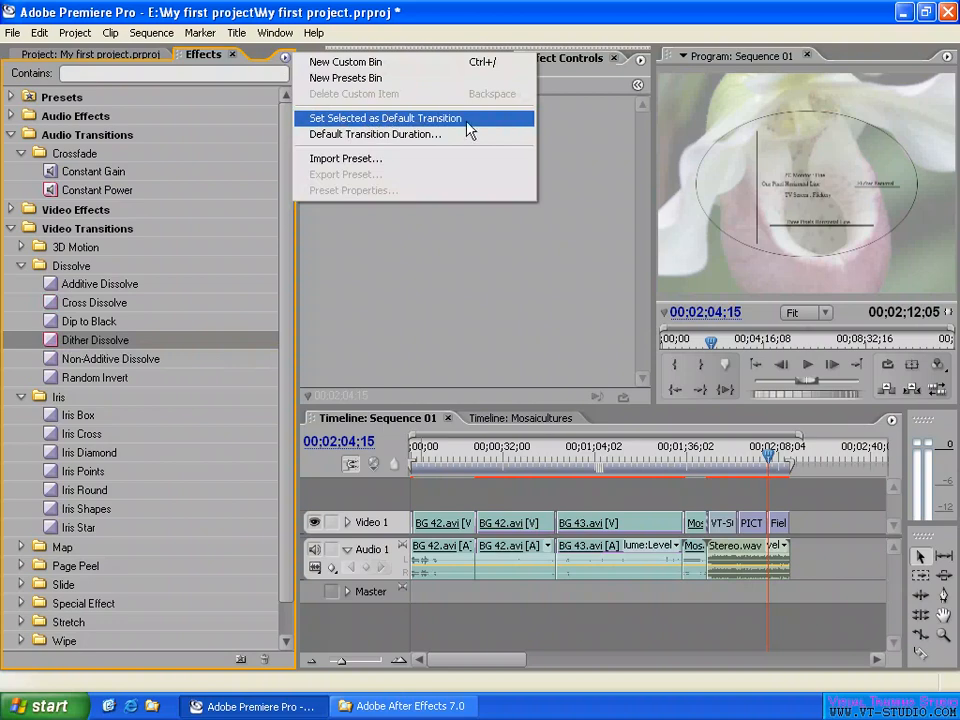
left_click(95, 304)
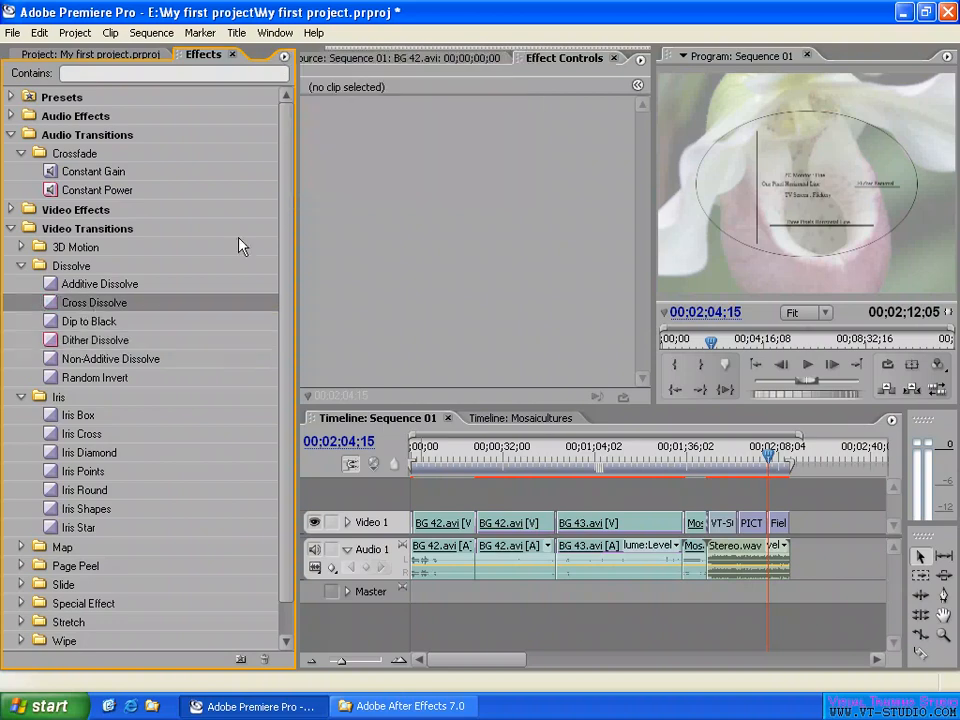
left_click(285, 59)
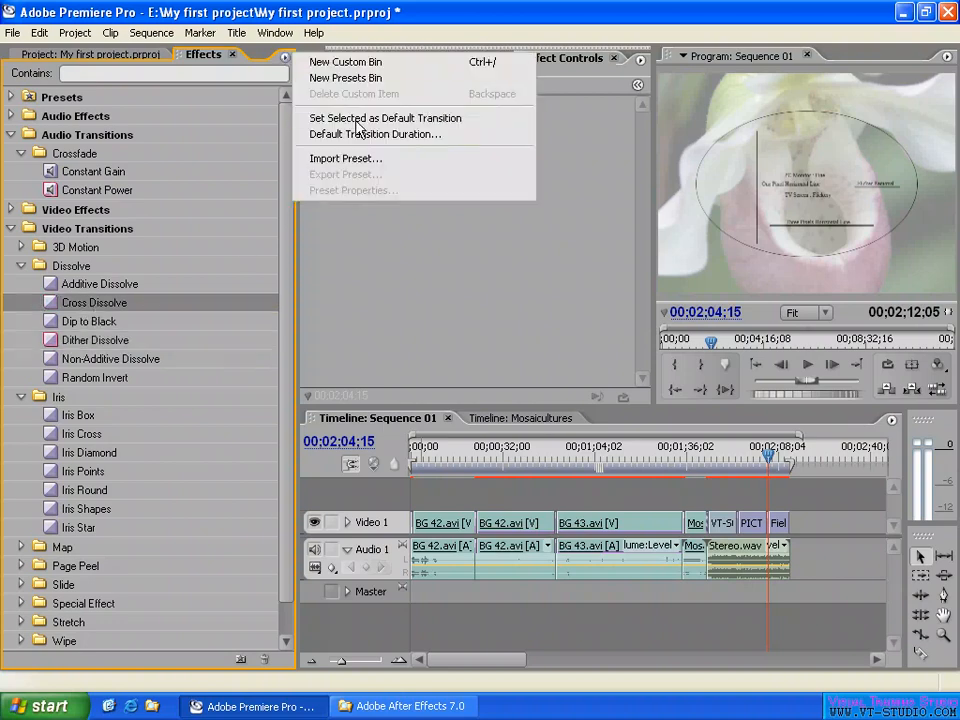
left_click(356, 119)
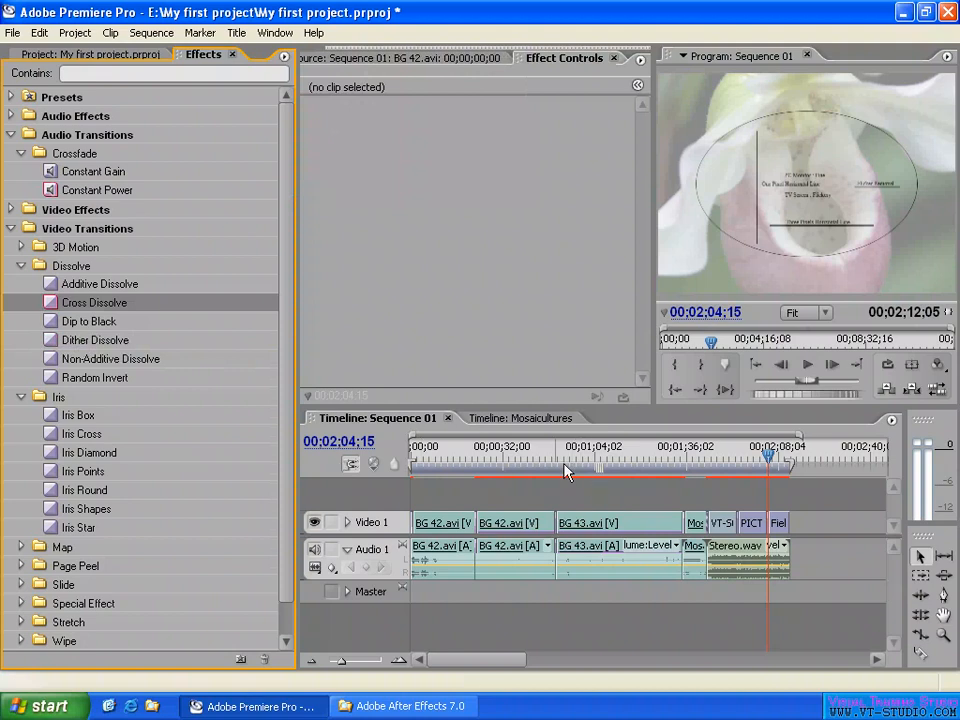
Step: Move the playhead to the cut between BG 42.avi and BG 43.avi at 00;00;50;19
left_click(557, 458)
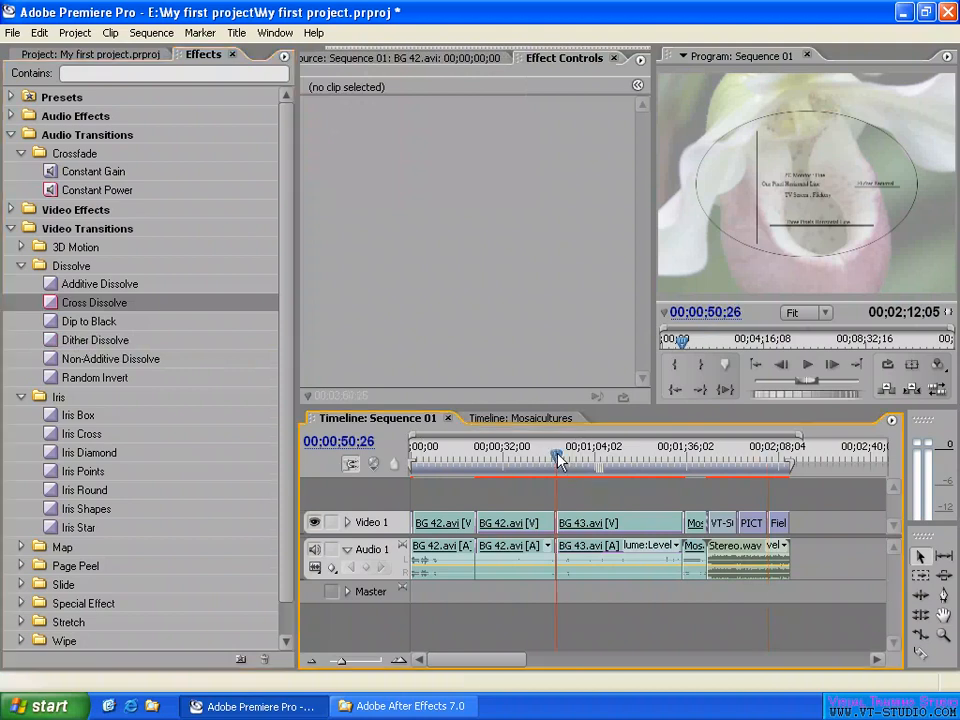
key("Page_Up")
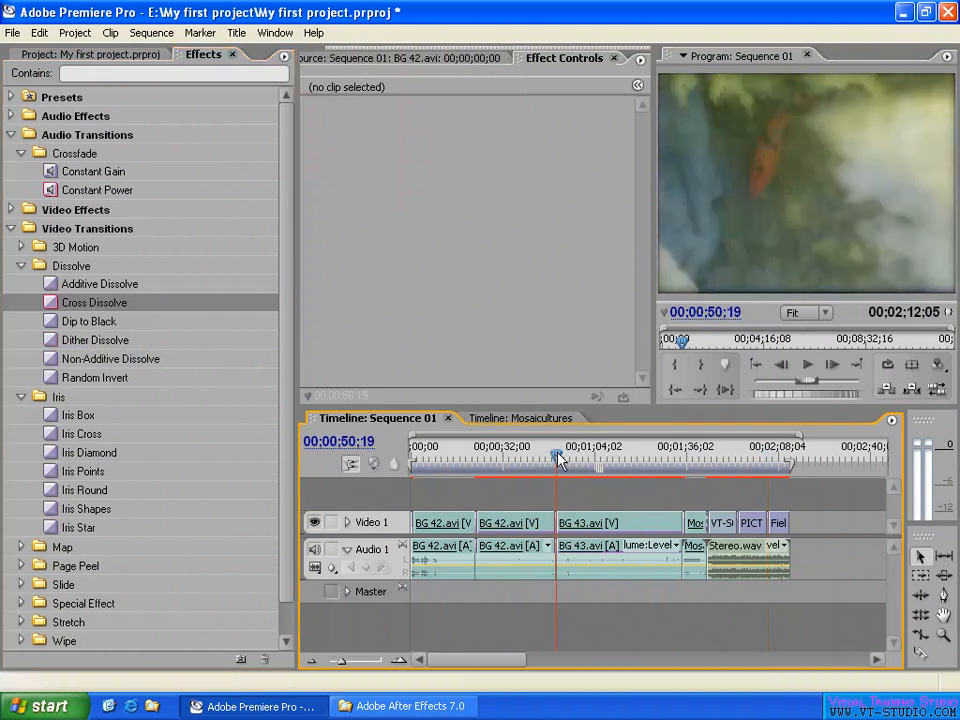
key("equal")
key("equal")
key("equal")
key("equal")
key("equal")
key("equal")
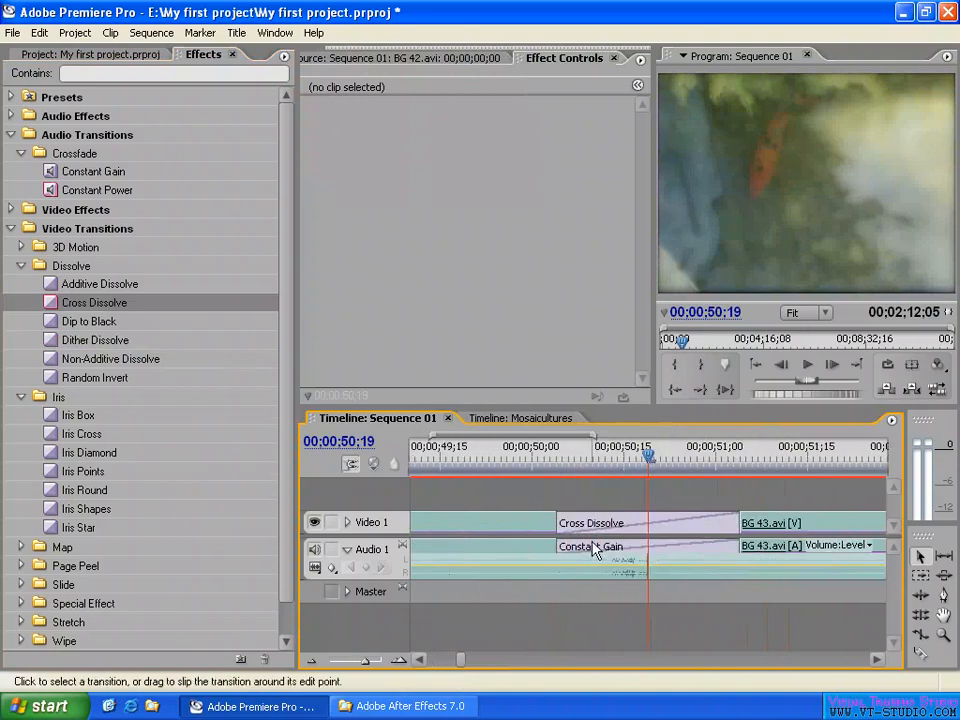
Step: Set Non-Additive Dissolve as the default video transition and apply it at the cut before BG 43.avi
left_click(55, 362)
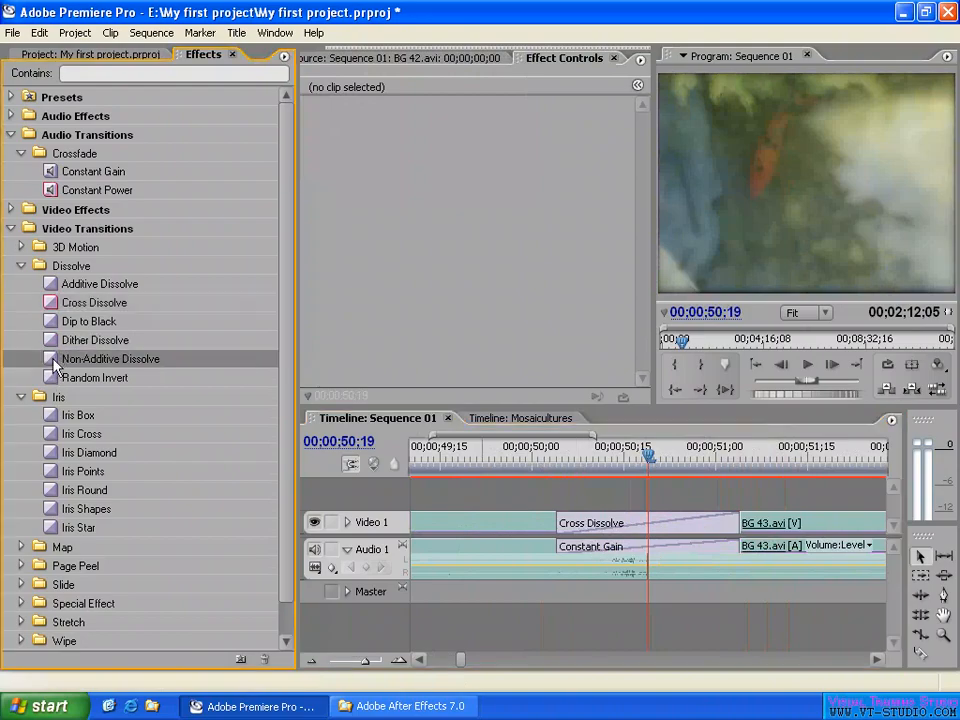
right_click(55, 362)
left_click(134, 373)
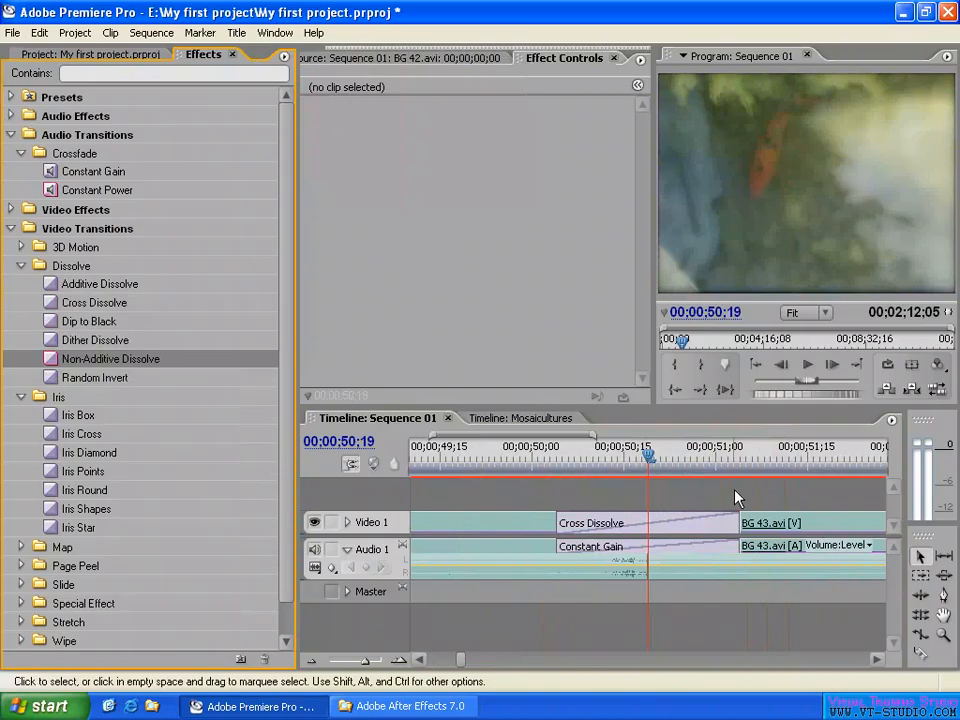
key("ctrl+d")
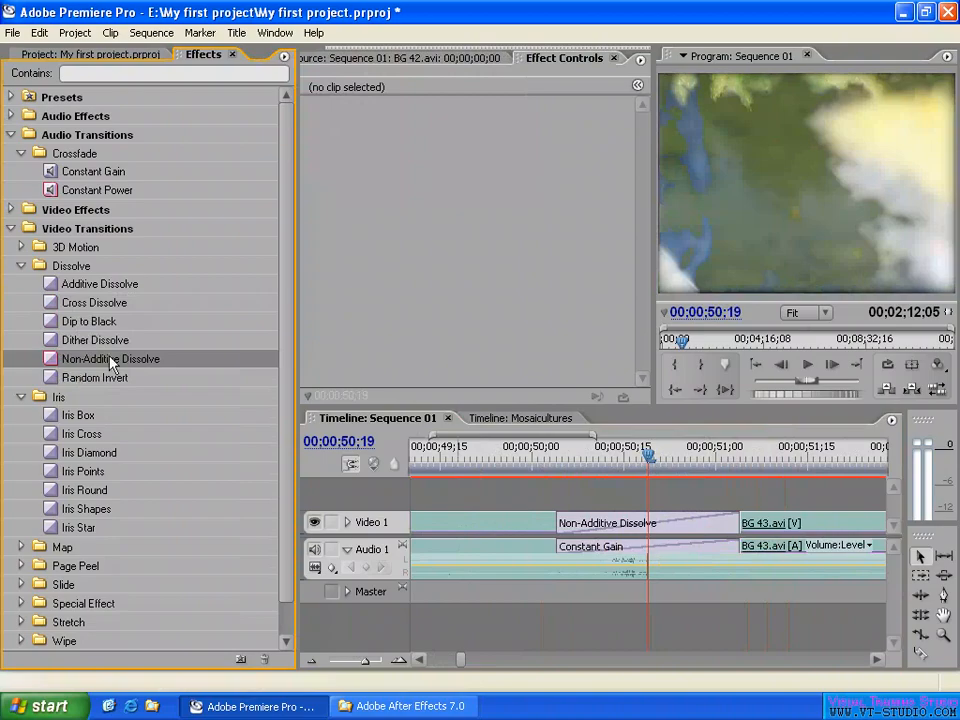
Step: Set Constant Gain as the default audio transition
left_click(81, 175)
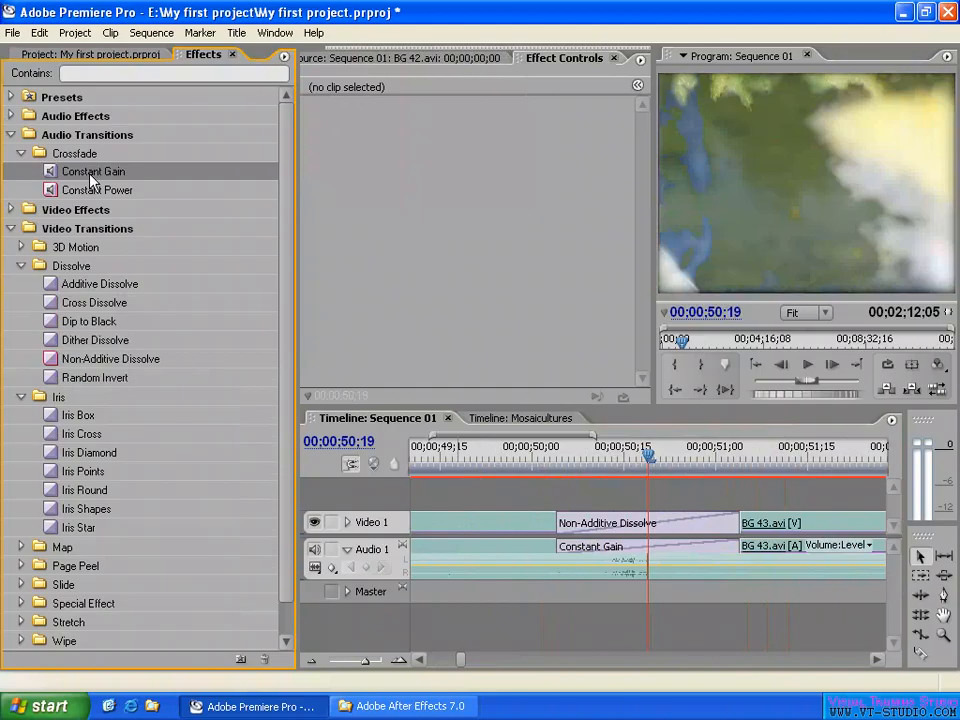
left_click(88, 194)
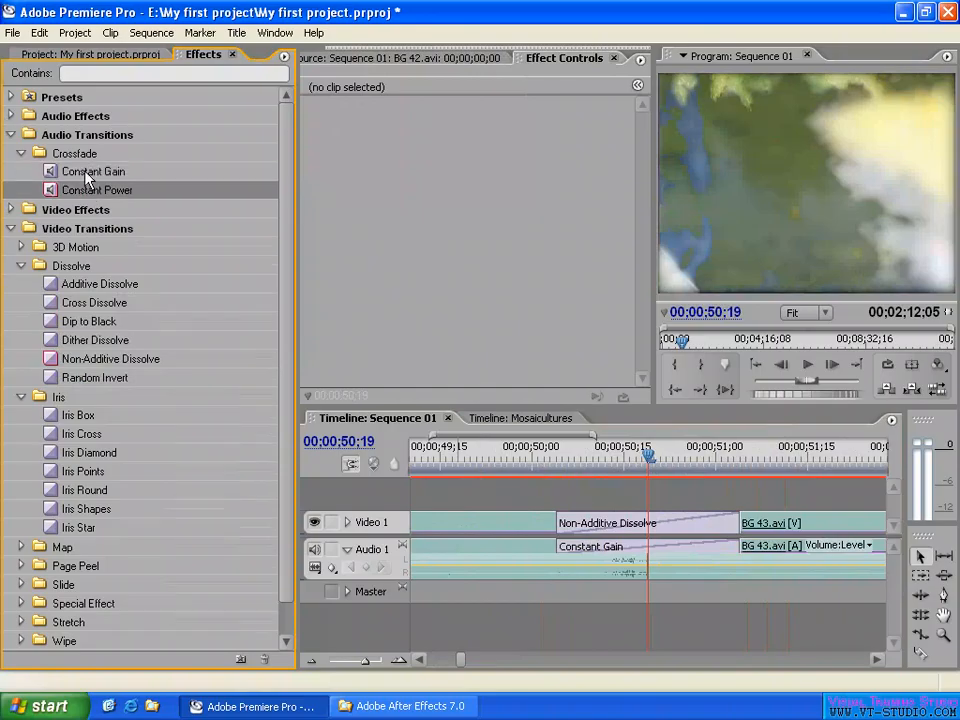
left_click(86, 175)
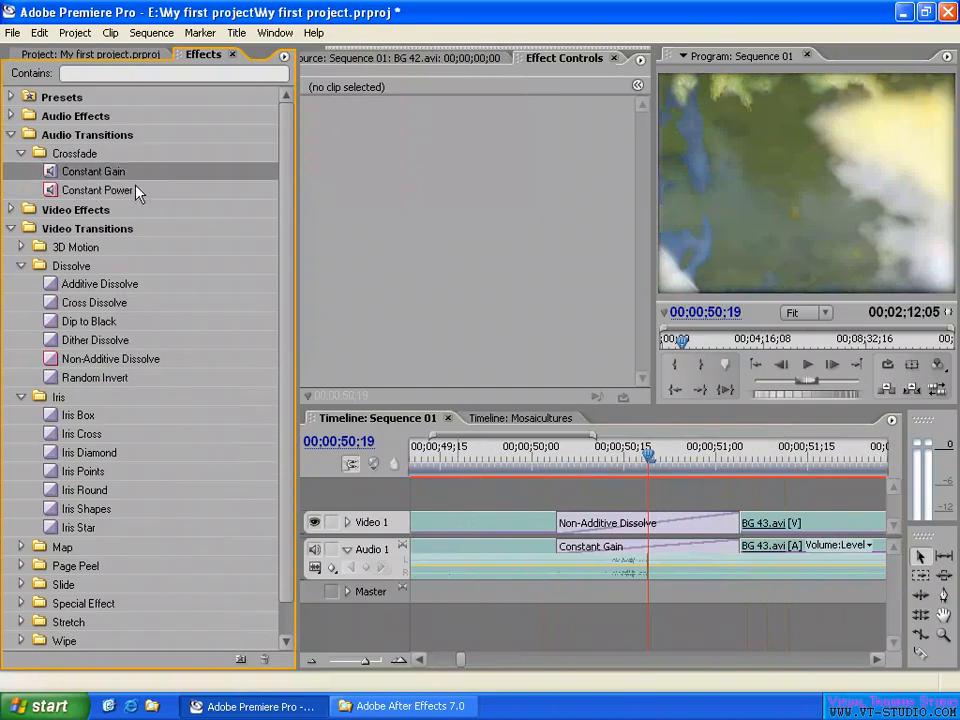
right_click(108, 176)
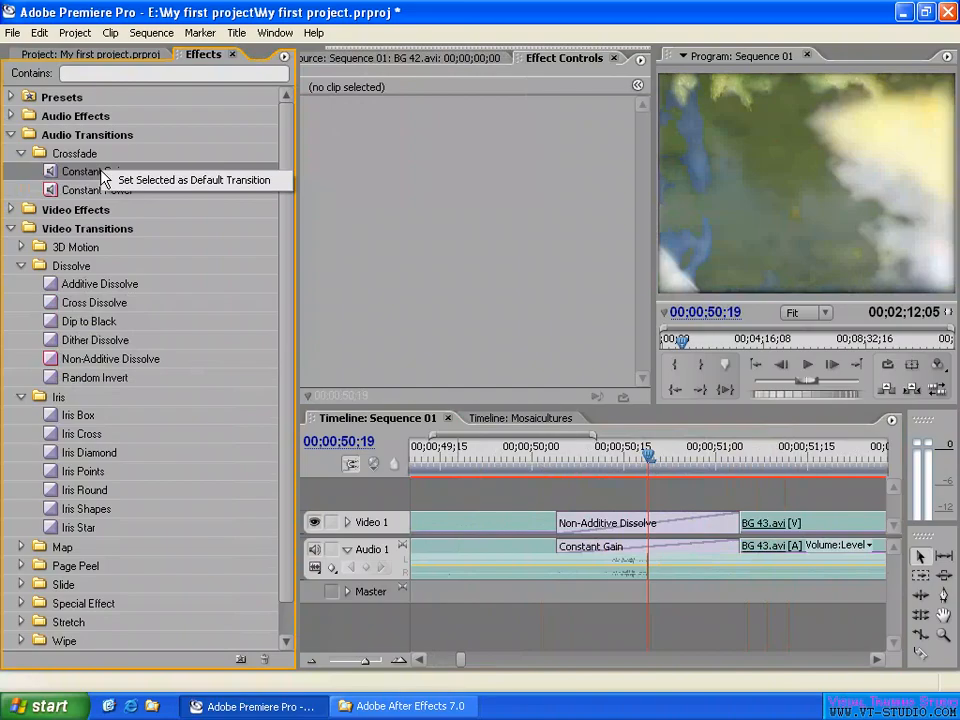
left_click(150, 182)
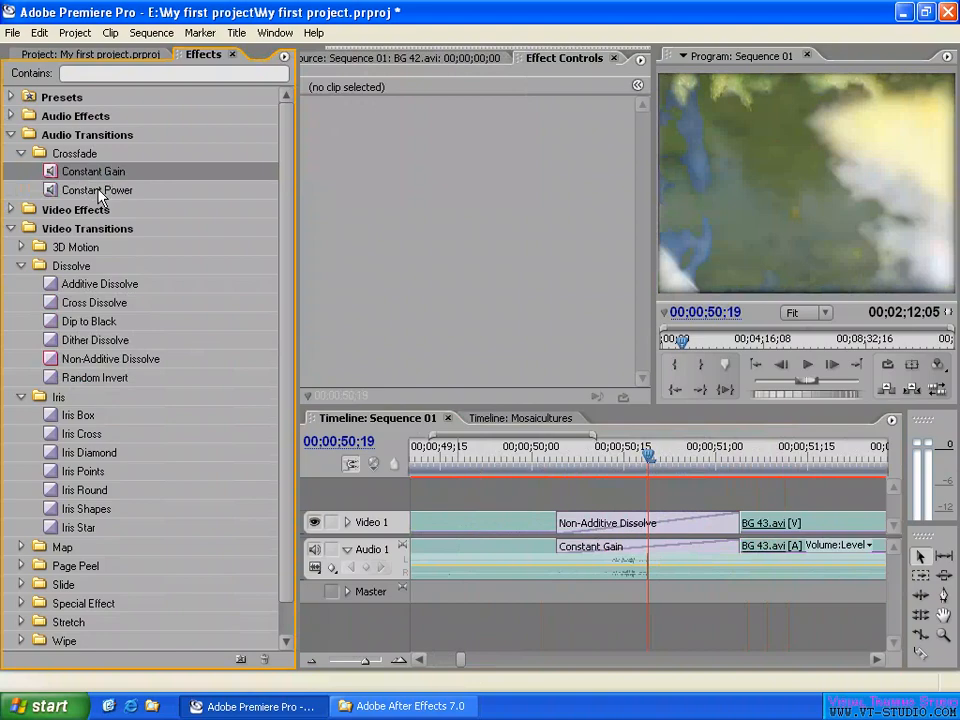
Step: Restore Constant Power as the default audio transition
left_click(98, 192)
right_click(95, 193)
left_click(170, 198)
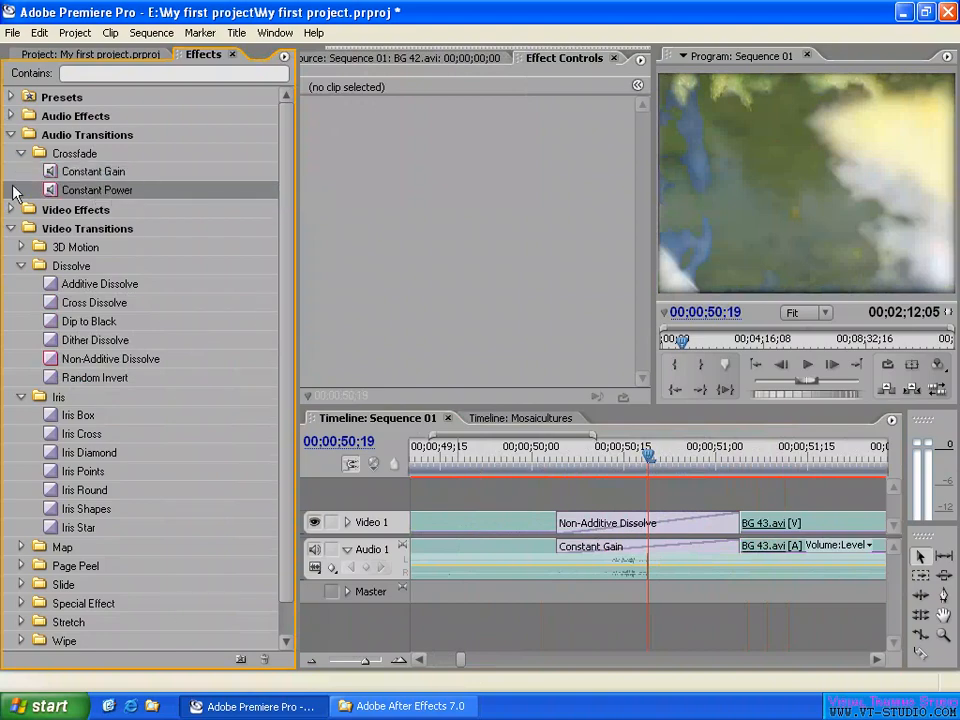
Step: Set the default transition durations to 2 seconds for audio and 15 frames for video
left_click(285, 58)
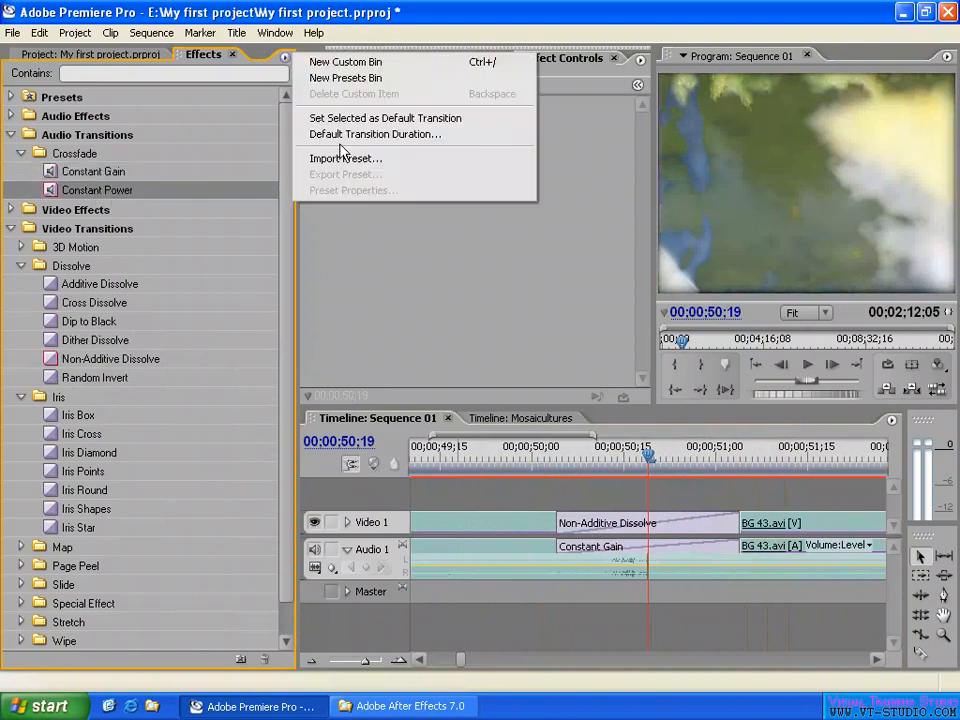
left_click(412, 136)
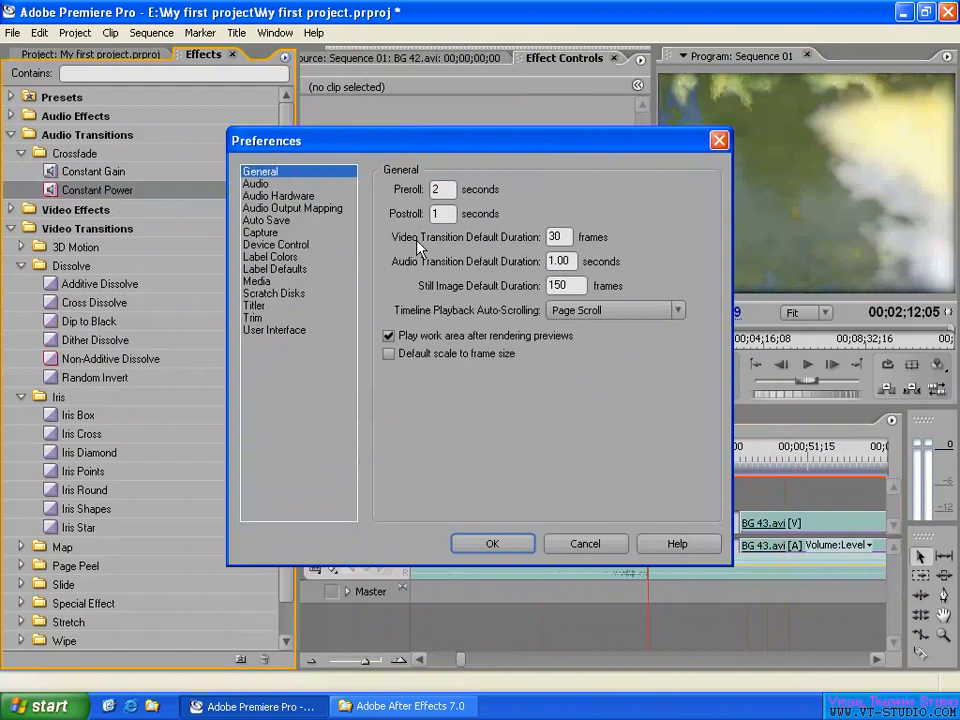
double_click(556, 237)
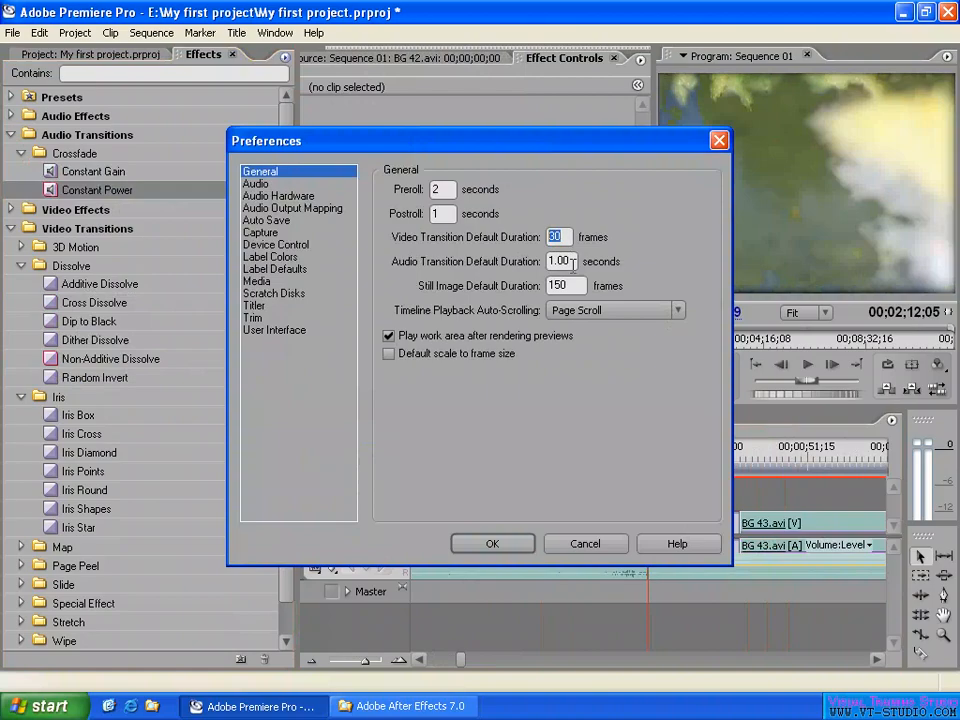
key("Tab")
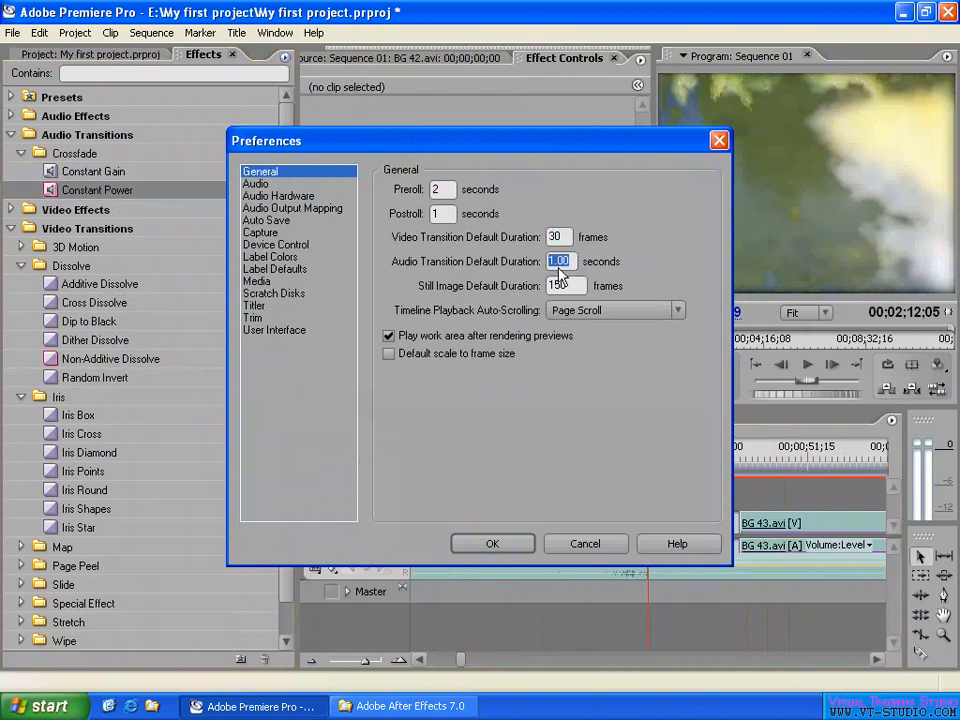
type("2")
left_click(563, 236)
double_click(558, 237)
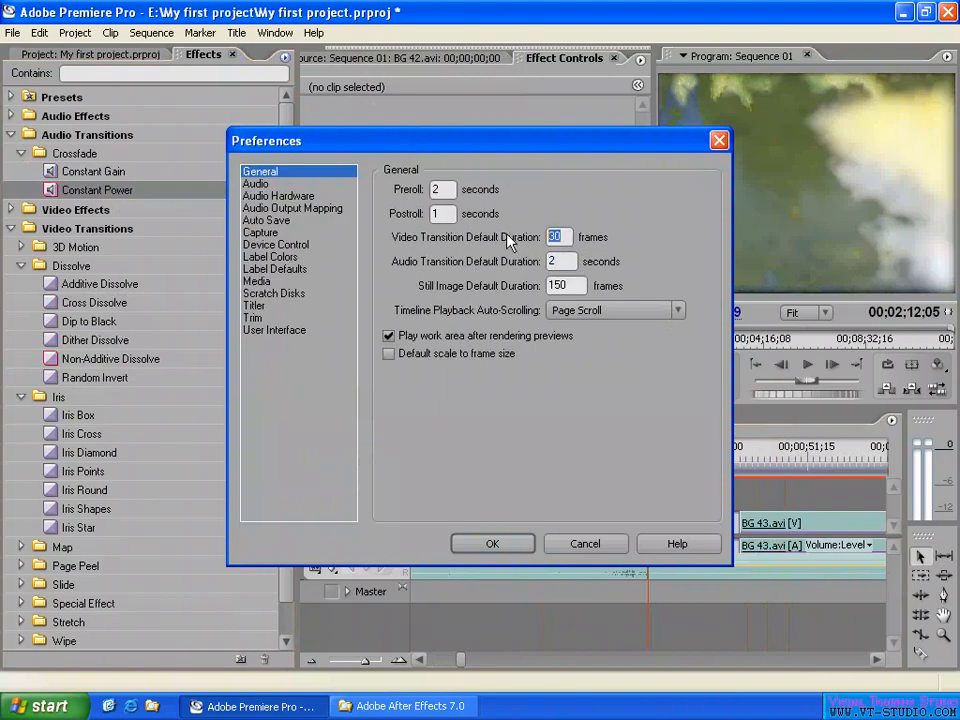
type("15")
left_click(495, 546)
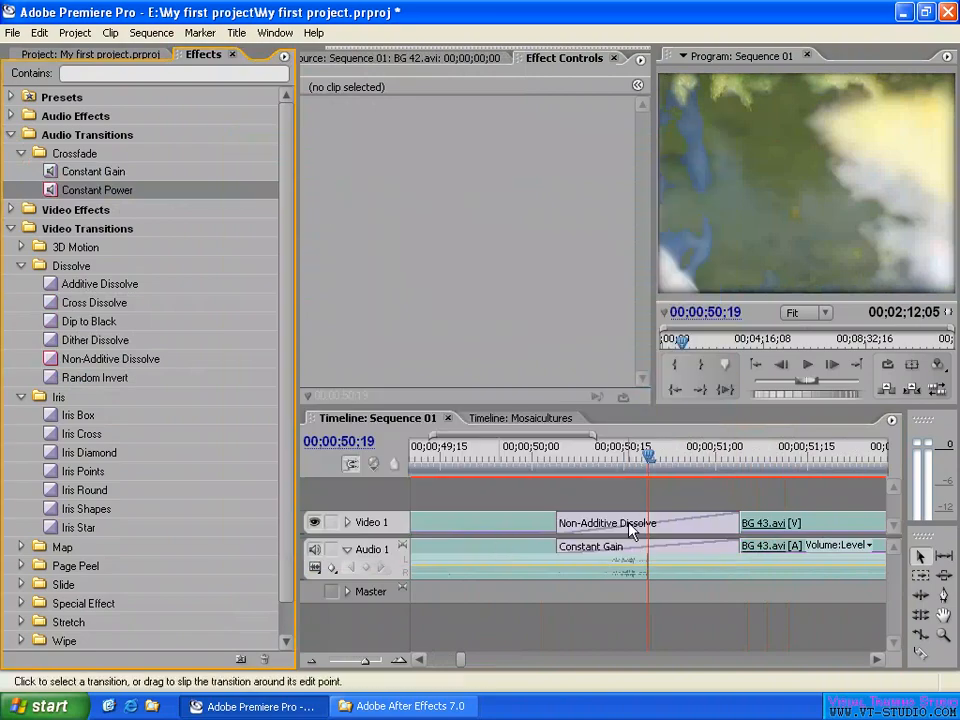
Step: Delete the Non-Additive Dissolve and Constant Gain transitions at the cut before BG 43.avi
left_click(630, 528)
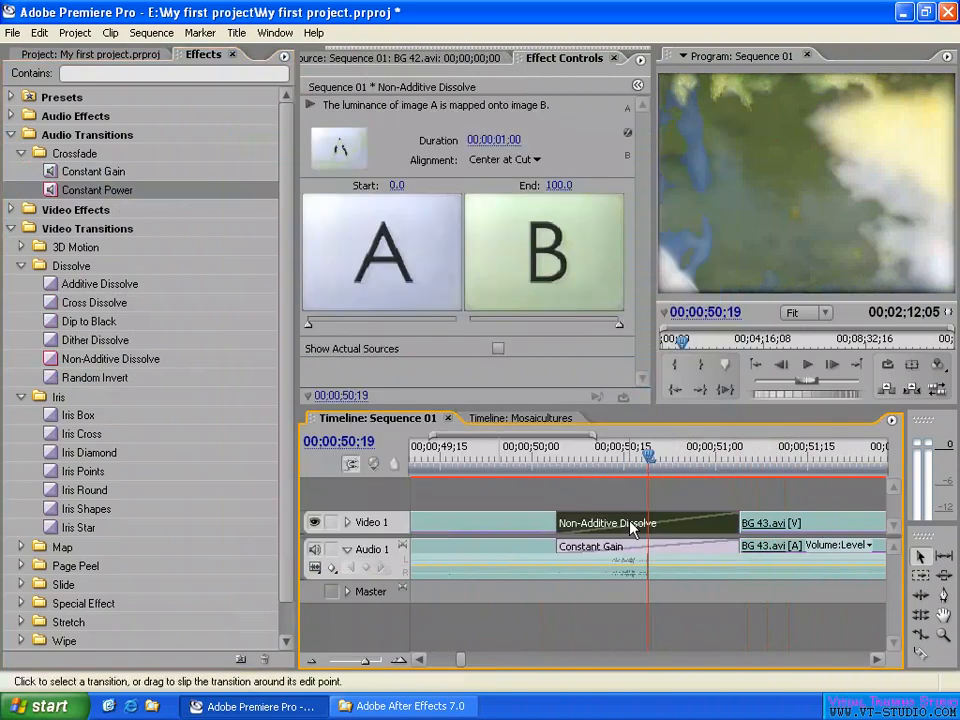
key("Delete")
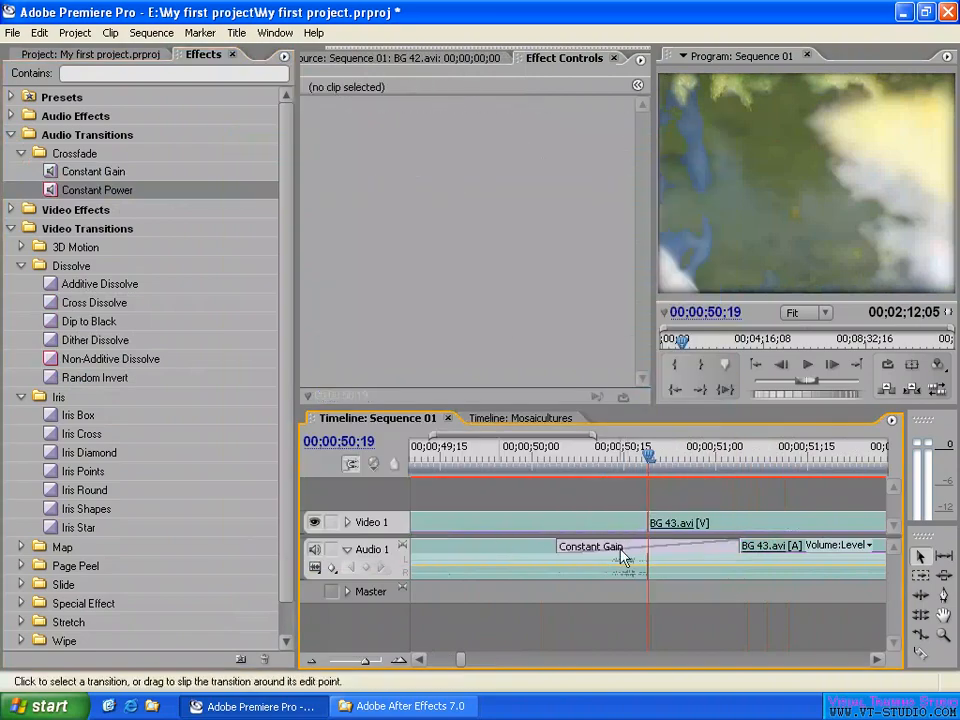
left_click(620, 558)
key("Delete")
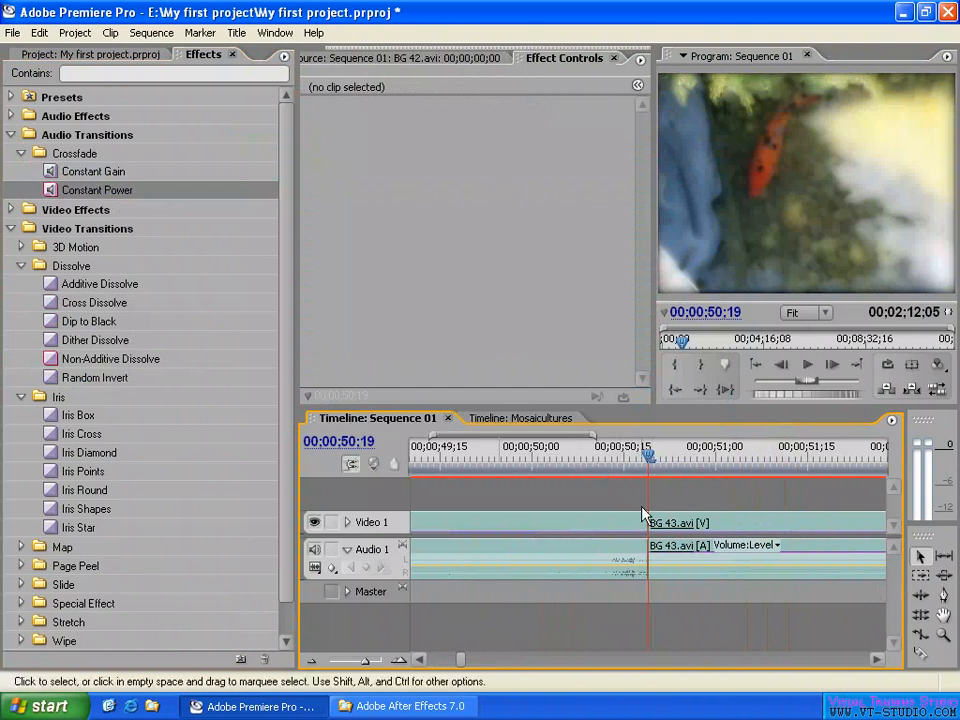
Step: Apply the default video transition at the cut before BG 43.avi and select it to inspect its duration
key("minus")
key("minus")
key("minus")
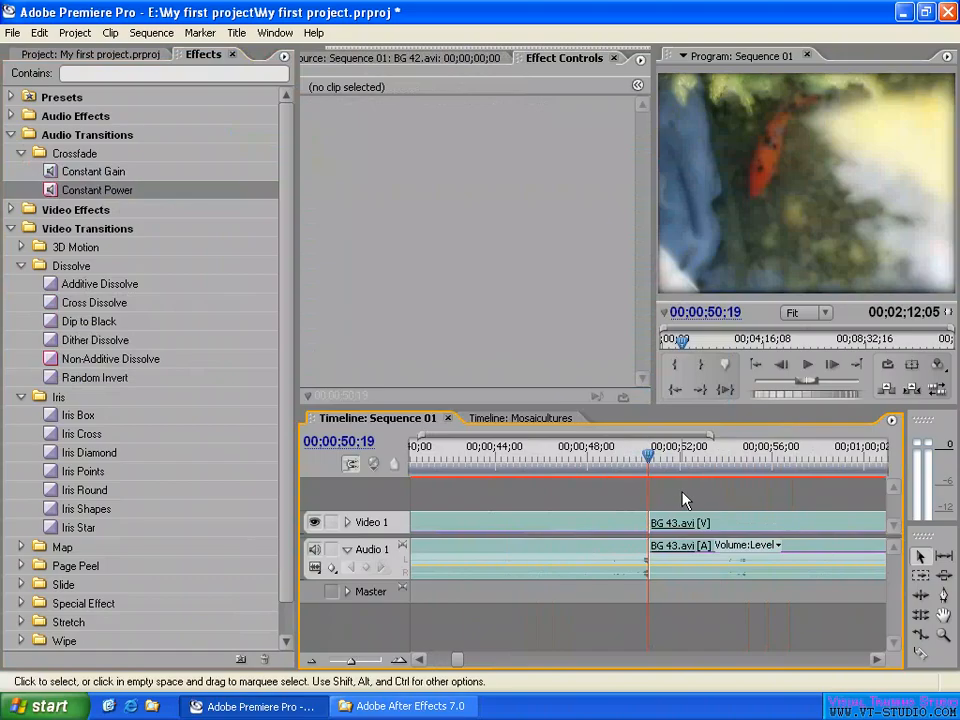
key("ctrl+d")
left_click(647, 522)
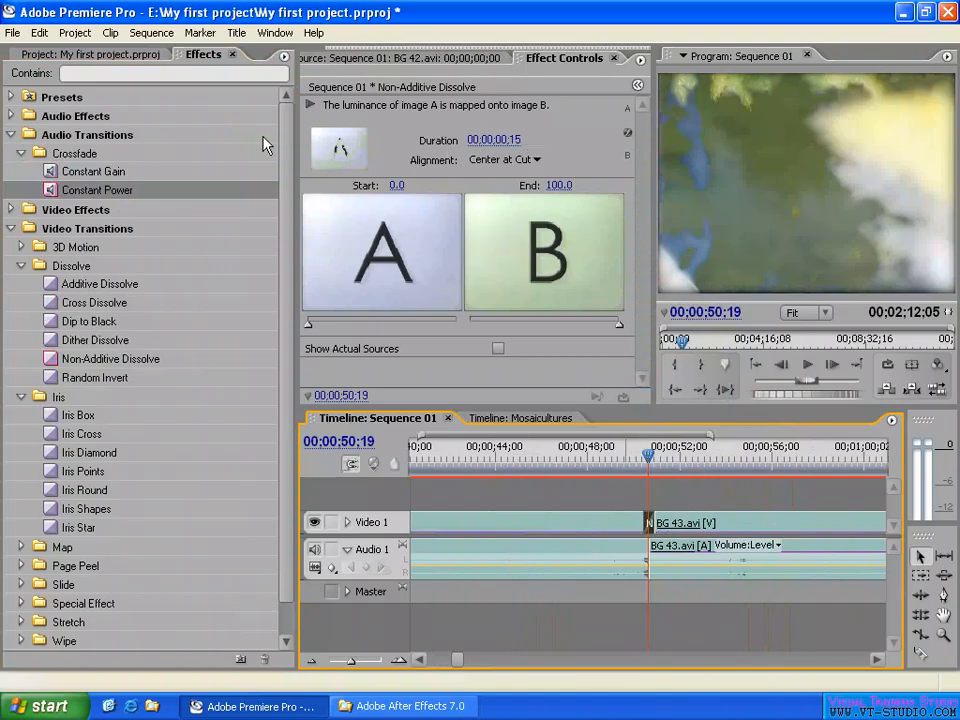
Step: Review the default video and audio transition durations in the preferences and cancel without changing them
left_click(285, 58)
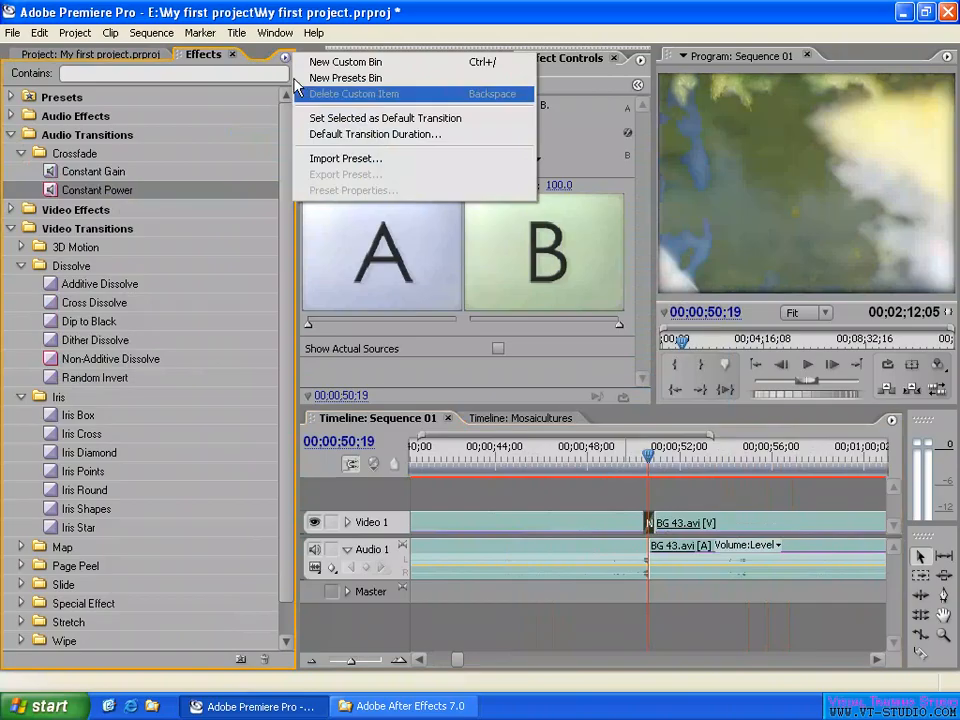
left_click(380, 133)
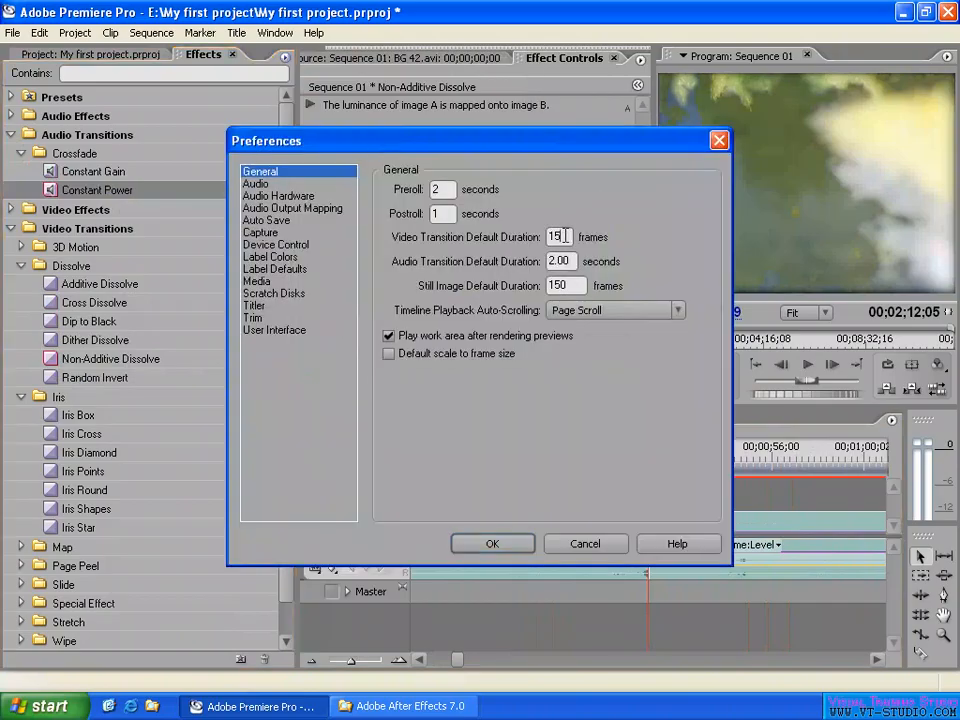
double_click(557, 237)
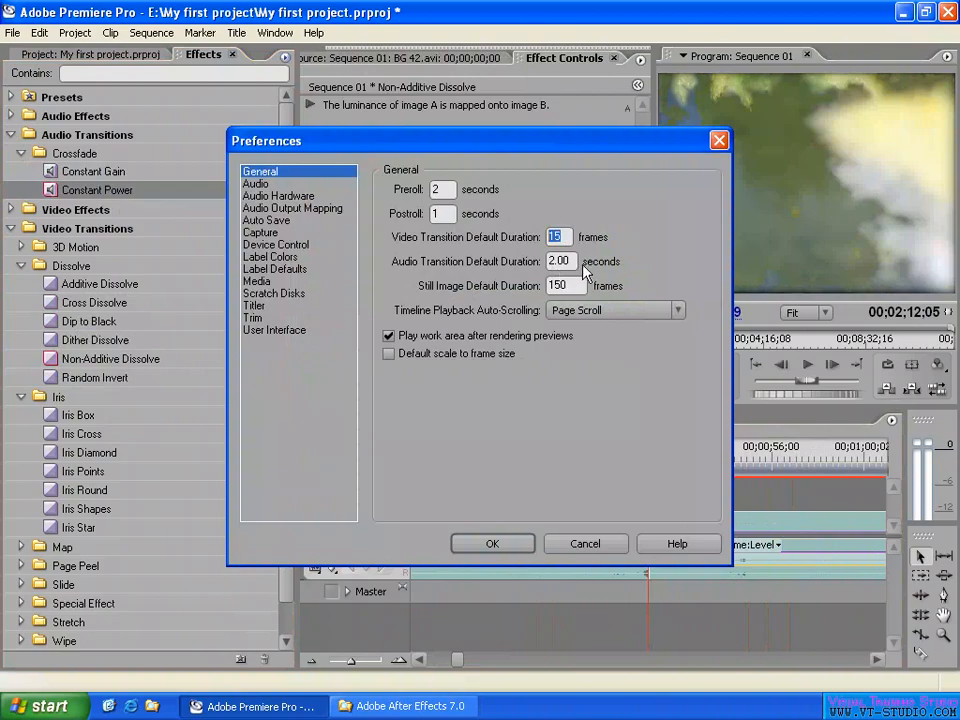
key("Tab")
left_click(589, 540)
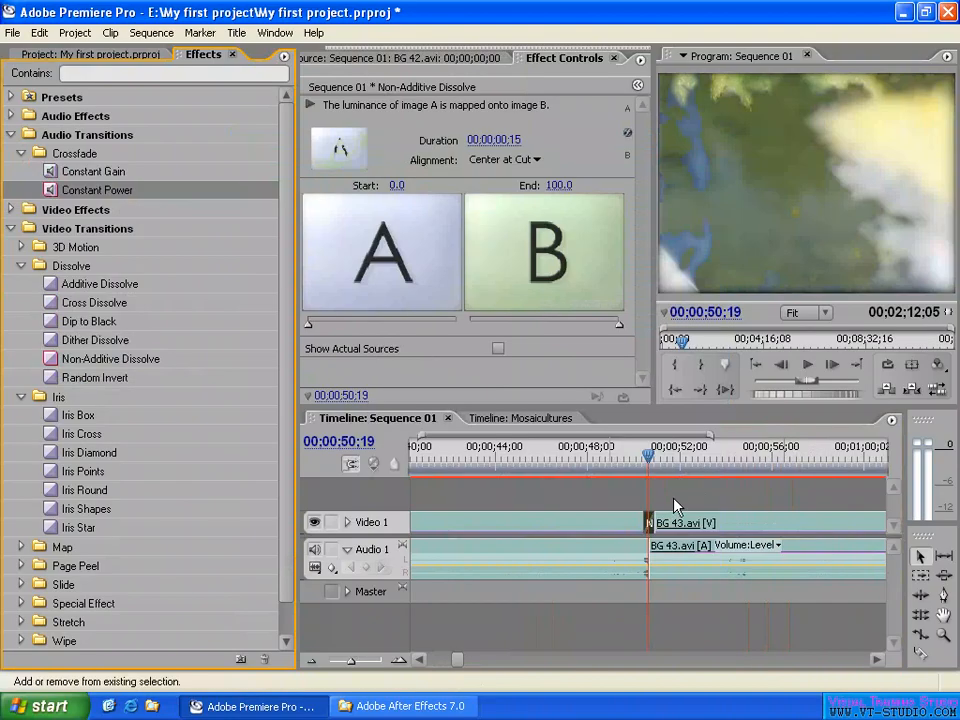
Step: Apply the default audio transition at the cut before BG 43.avi and select it to inspect its duration
key("ctrl+shift+d")
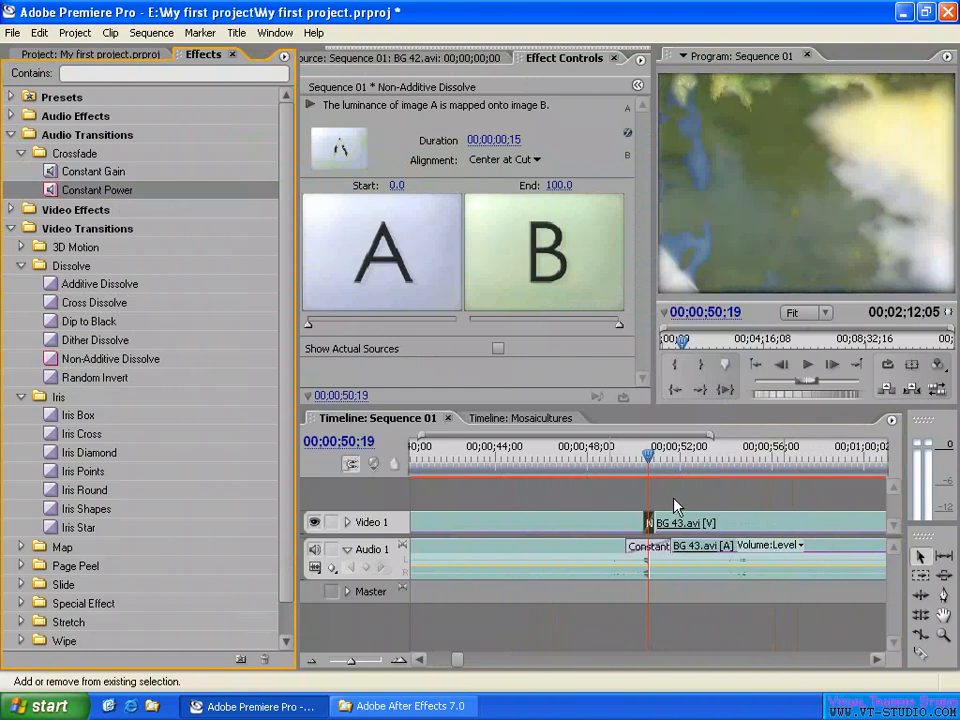
left_click(656, 555)
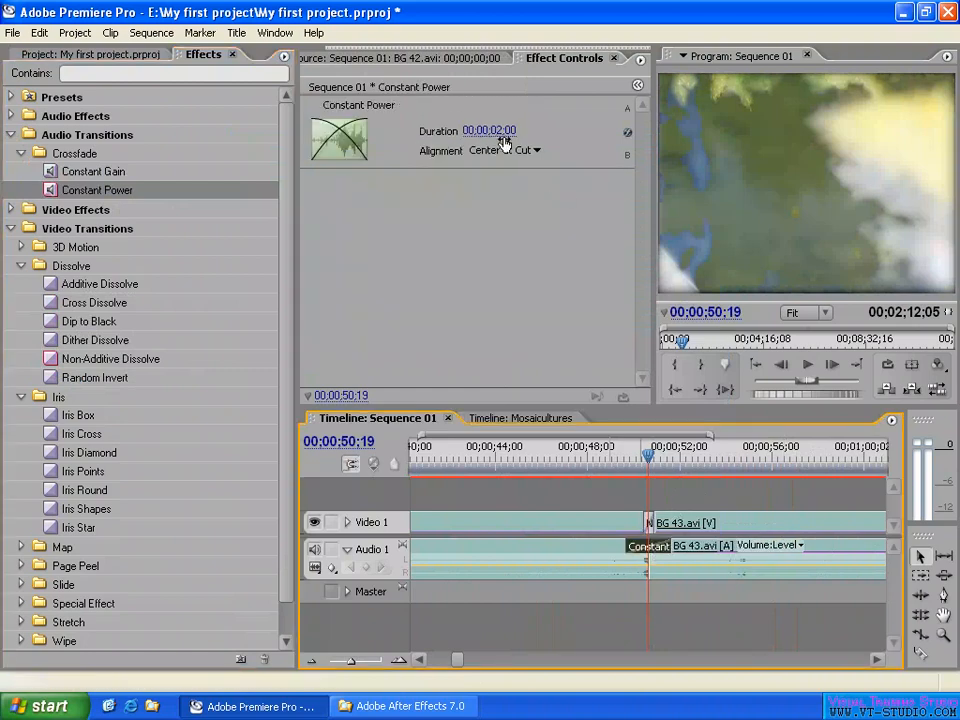
Step: Set the default video transition duration to 30 frames and the default audio transition duration to 1 second in the preferences
left_click(284, 57)
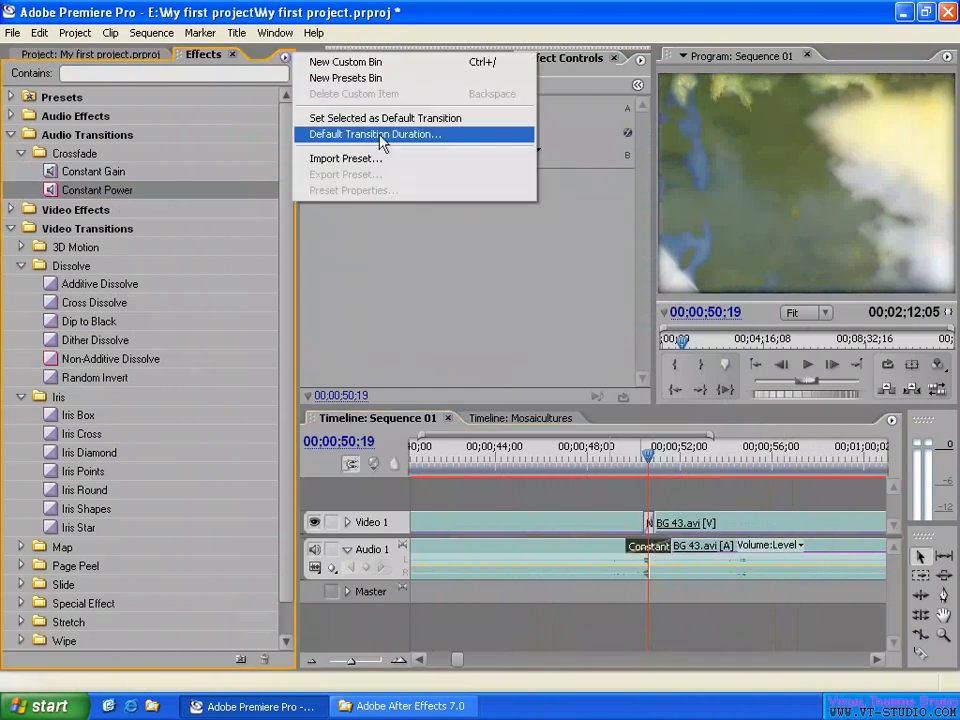
left_click(39, 32)
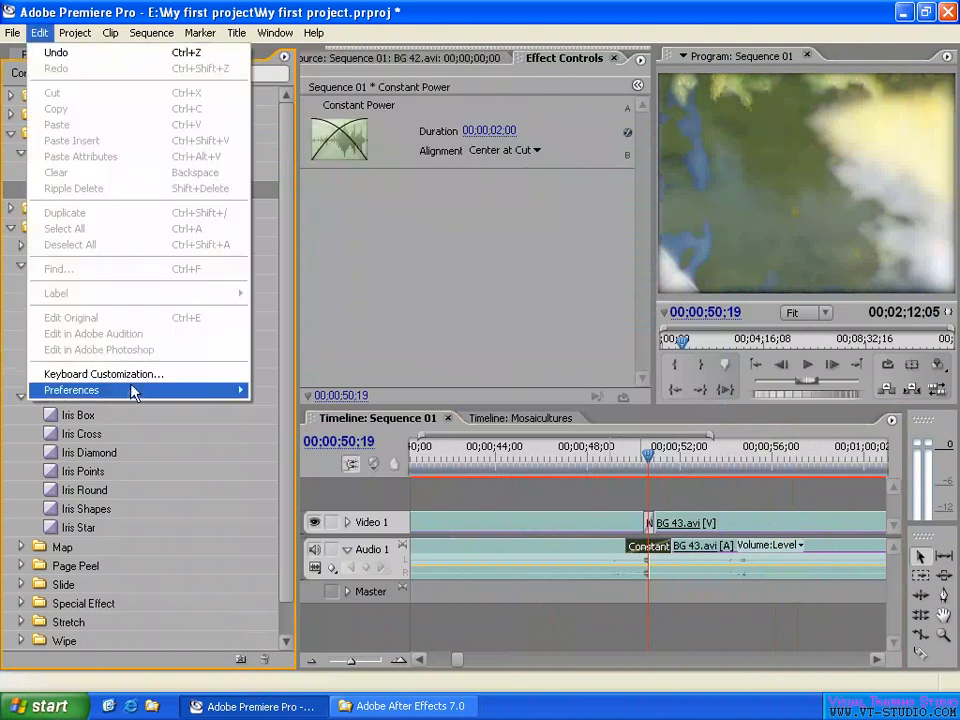
mouse_move(130, 398)
left_click(320, 390)
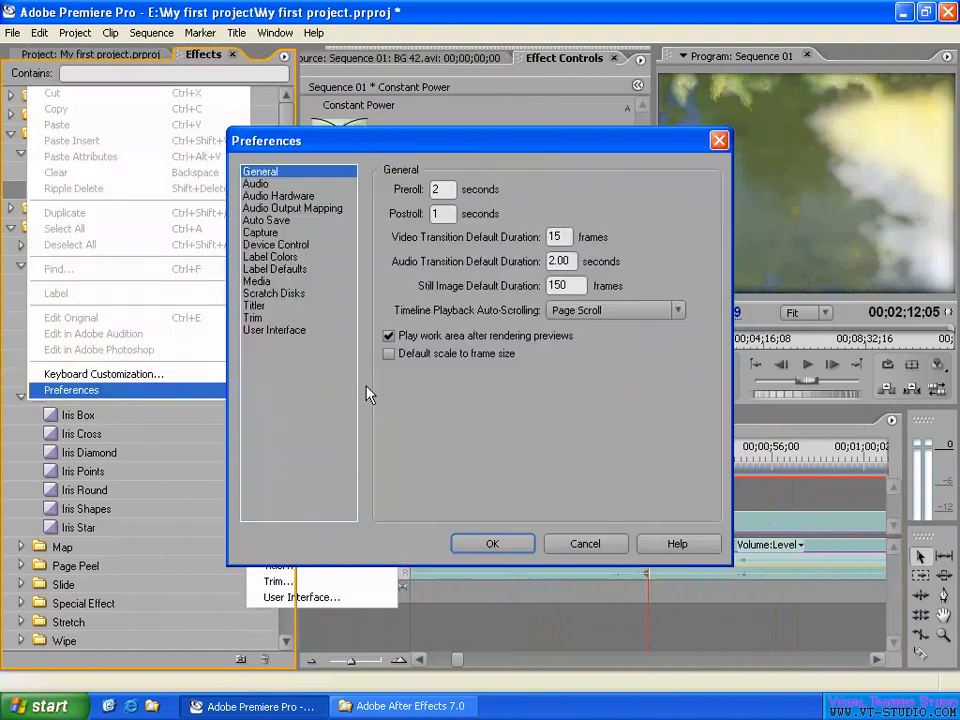
double_click(556, 237)
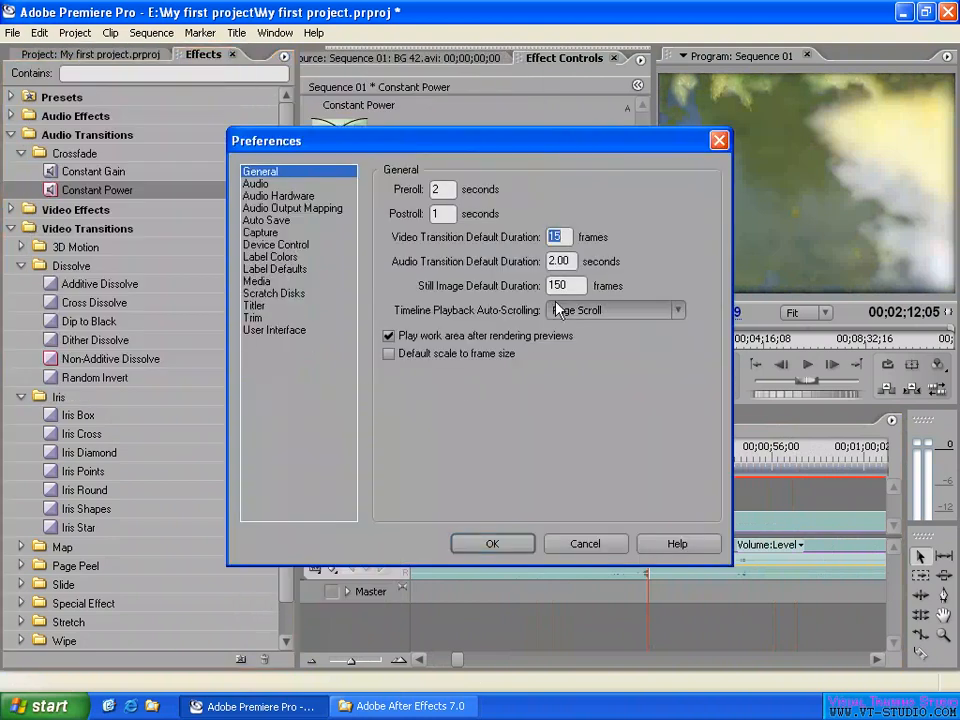
type("30")
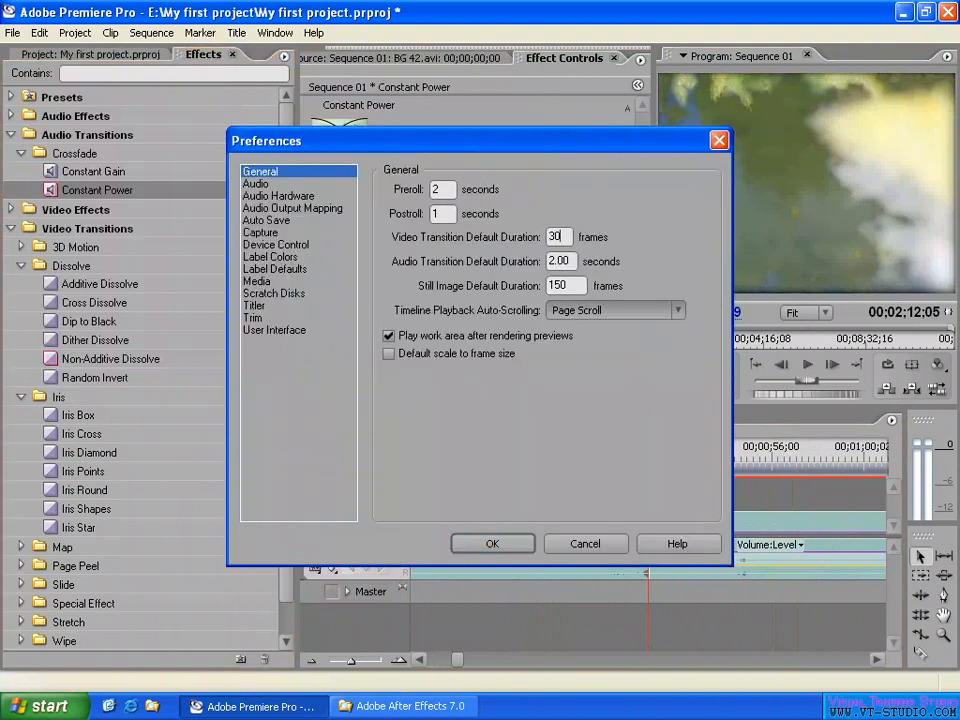
double_click(560, 261)
type("1")
left_click(497, 546)
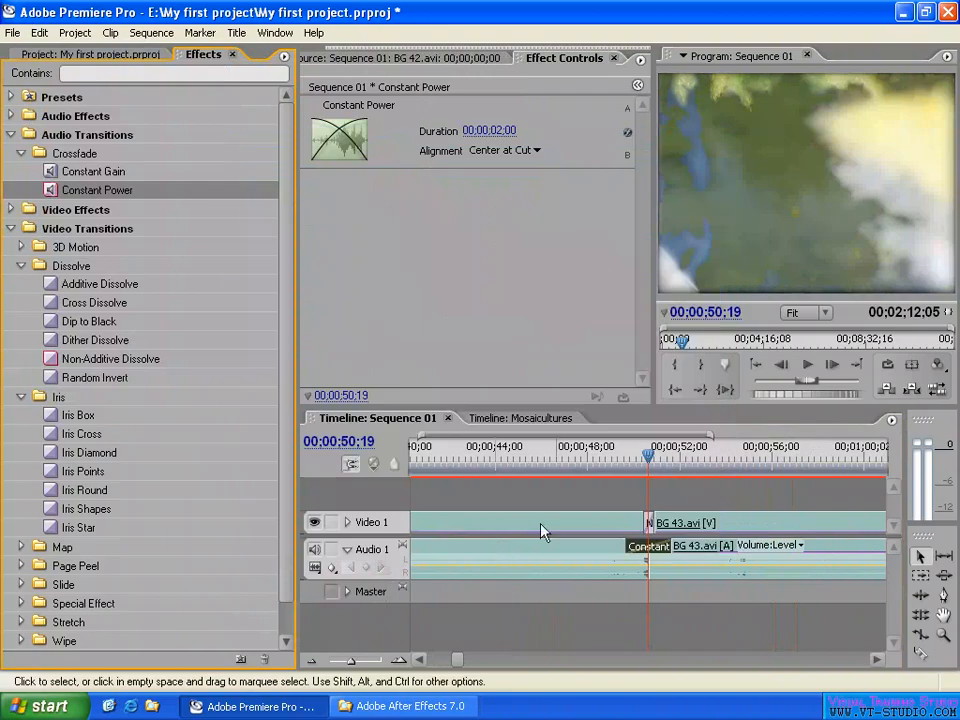
Step: Delete the Non-Additive Dissolve and Constant Power transitions at the cut before BG 43.avi
left_click(649, 522)
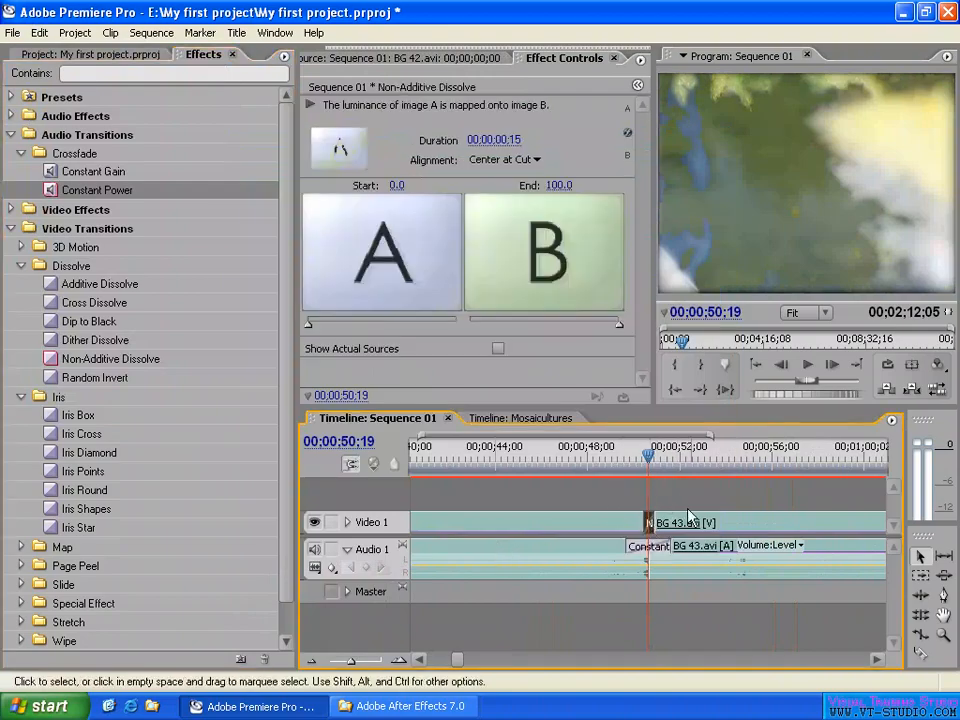
key("Delete")
left_click(645, 548)
key("Delete")
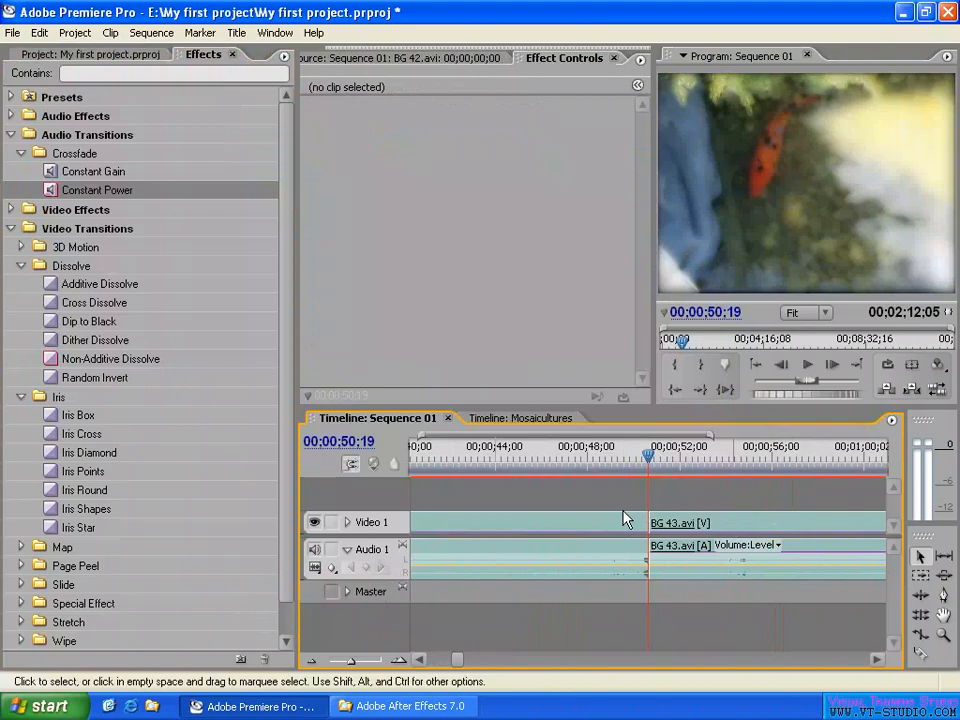
Step: Apply the default video and audio transitions at the cut before BG 43.avi and move the playhead to 00;00;50;16
key("ctrl+z")
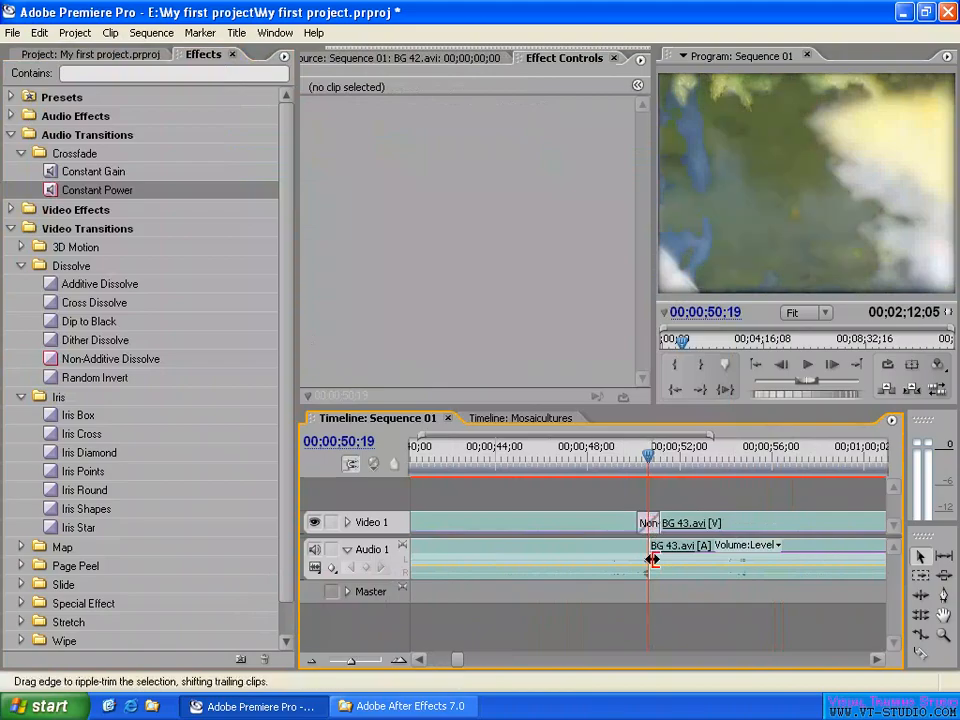
key("ctrl+z")
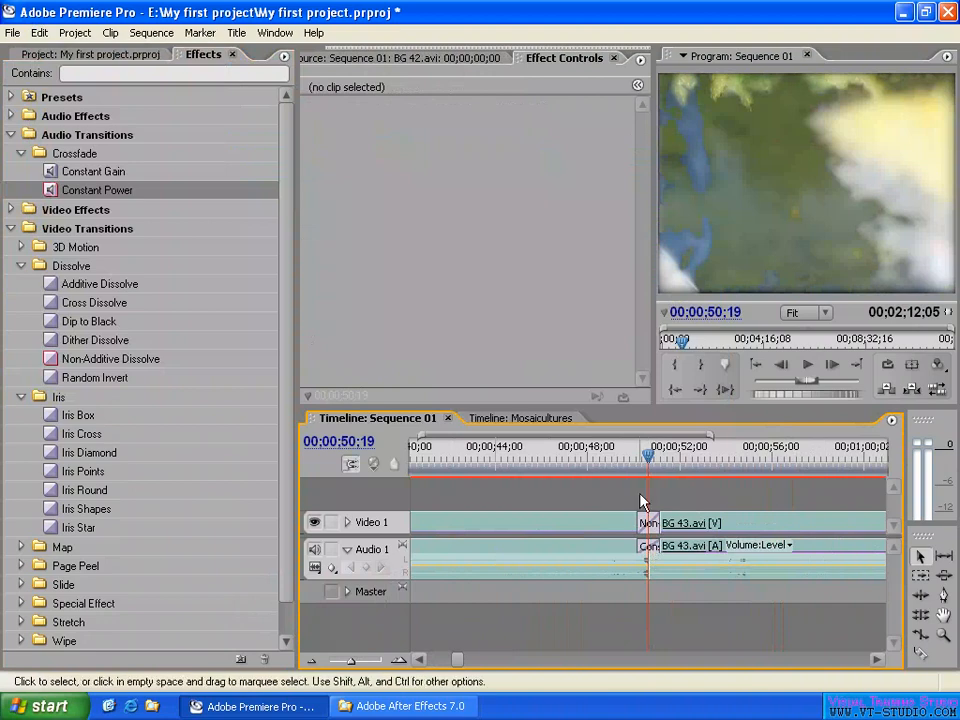
left_click(647, 456)
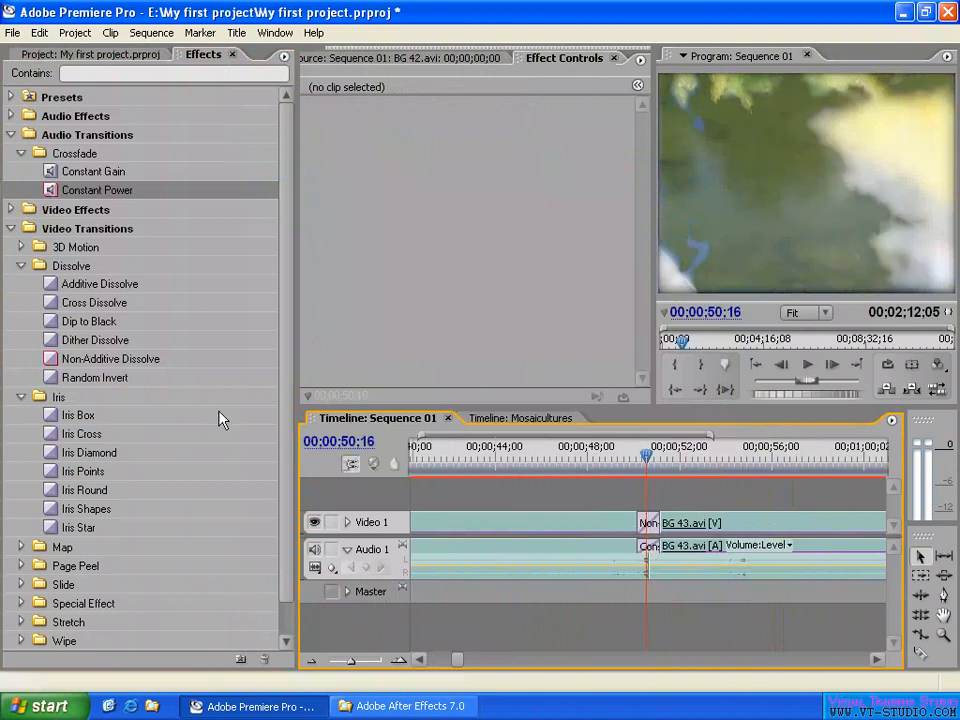
Step: Collapse the transition folders, expand Presets, and view the export dialog for the Mosaics preset folder, cancelling without saving
left_click(286, 58)
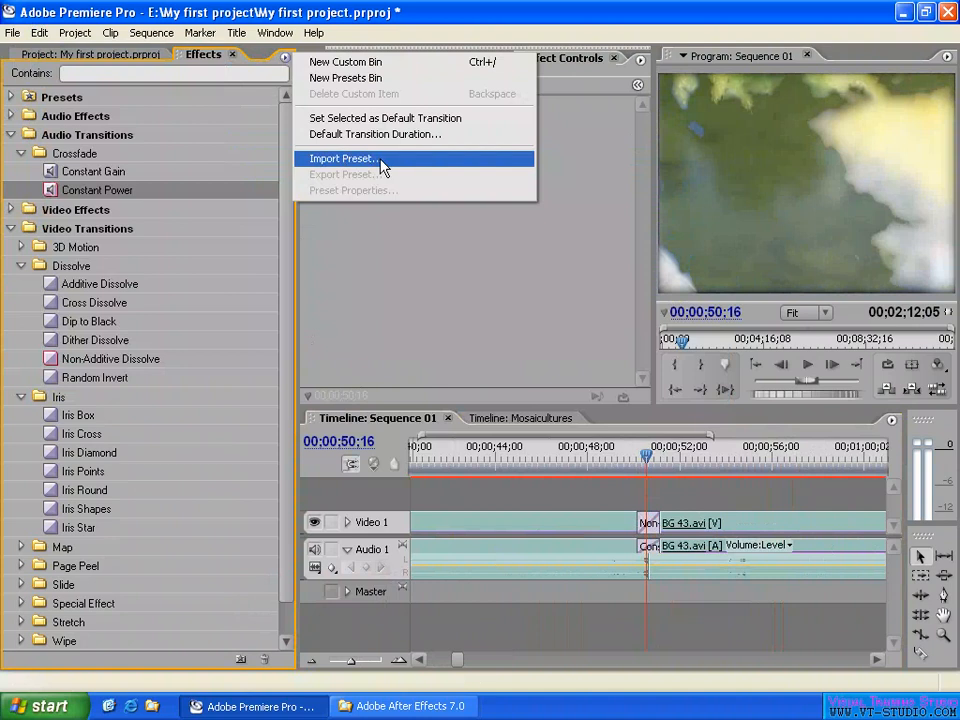
left_click(11, 134)
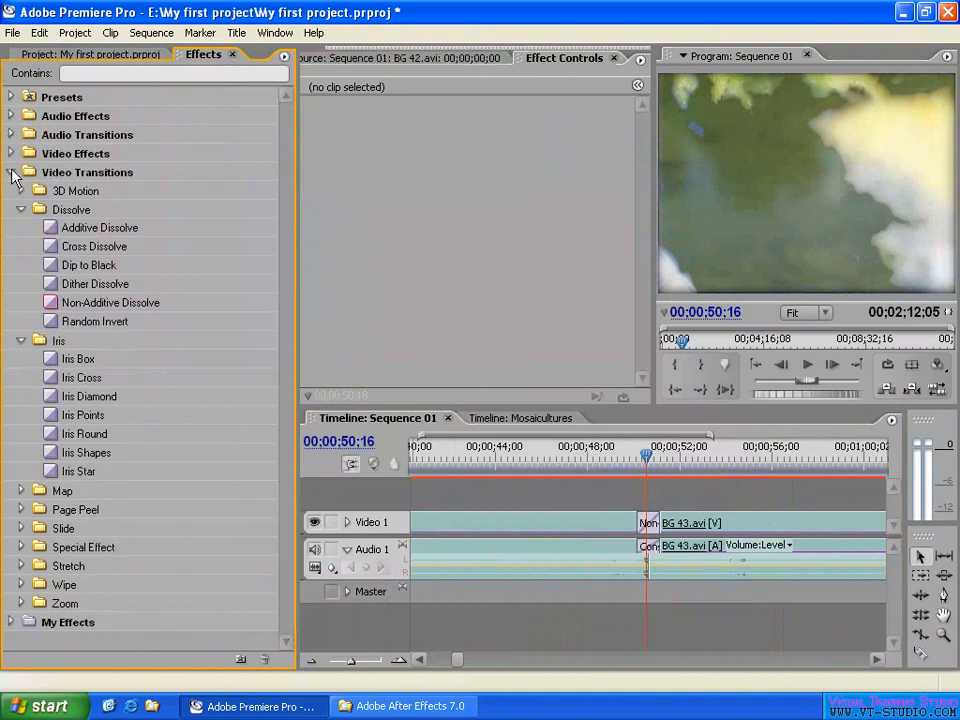
left_click(11, 172)
left_click(11, 97)
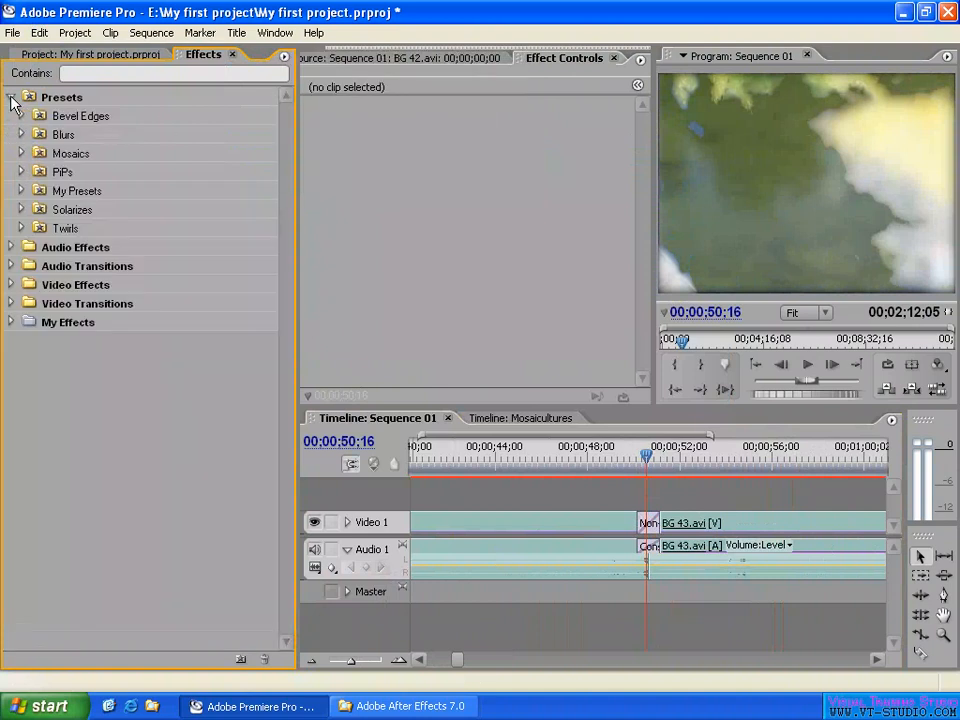
left_click(69, 153)
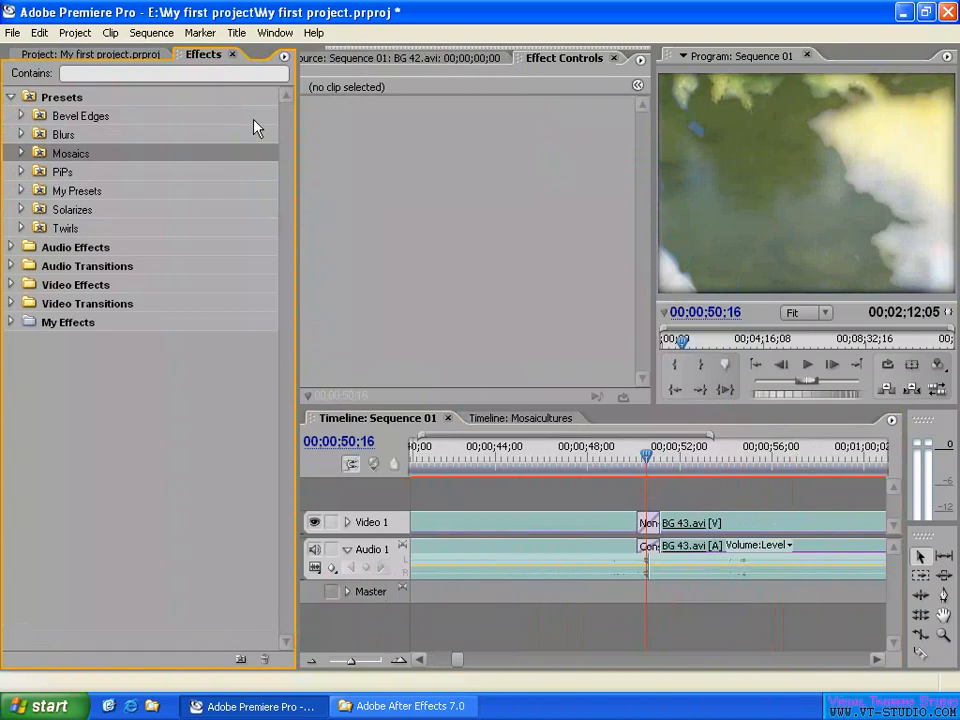
left_click(285, 57)
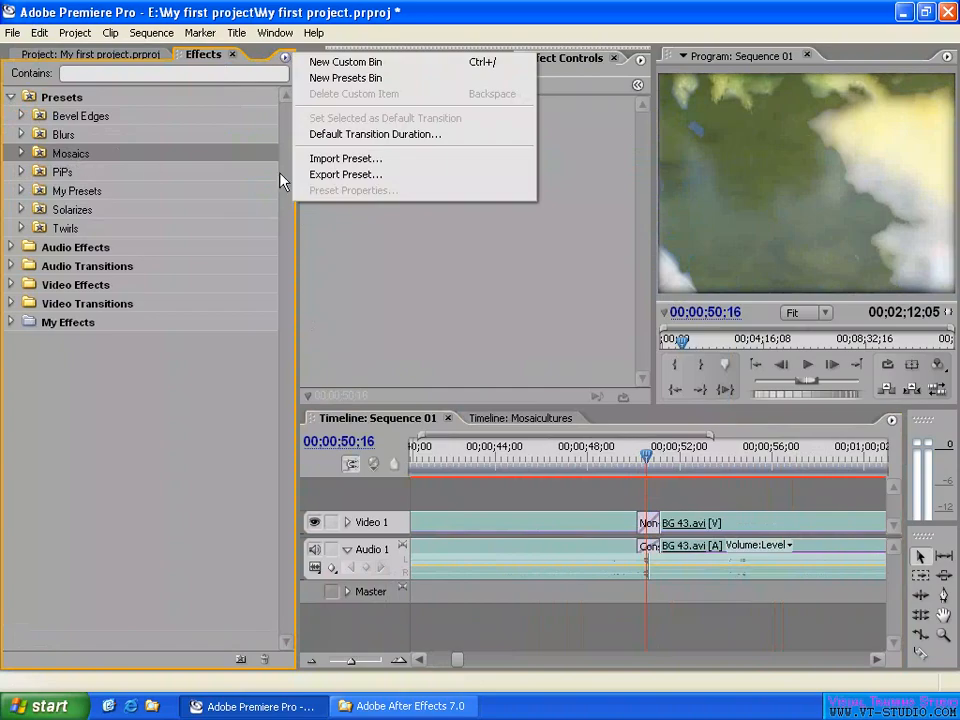
left_click(340, 176)
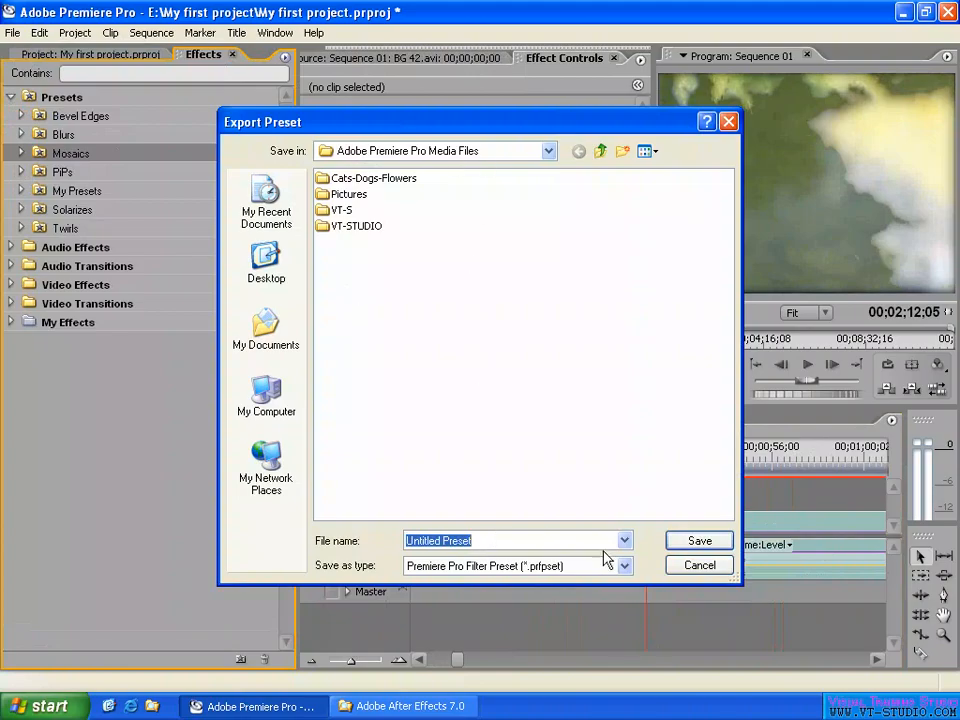
left_click(688, 566)
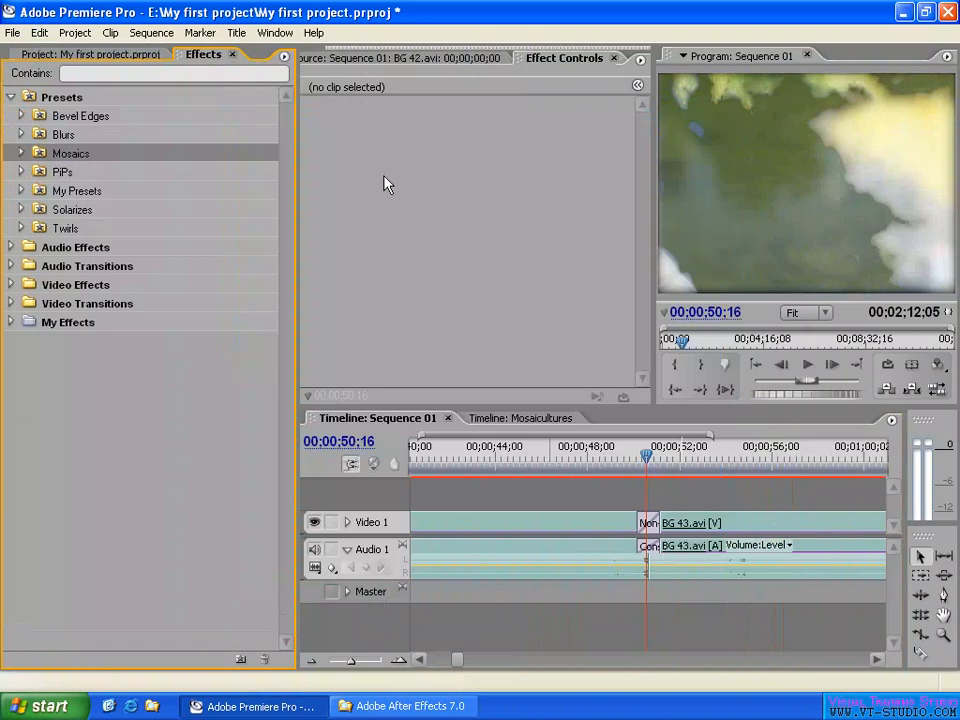
Step: View the Import Preset dialog and cancel without importing a preset
left_click(285, 58)
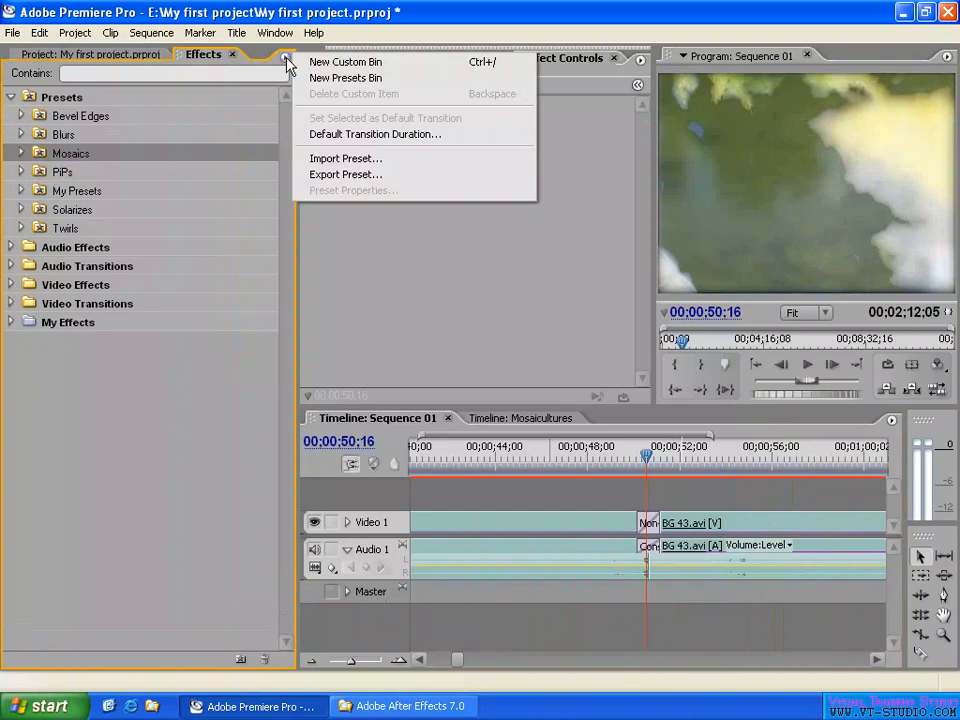
left_click(353, 162)
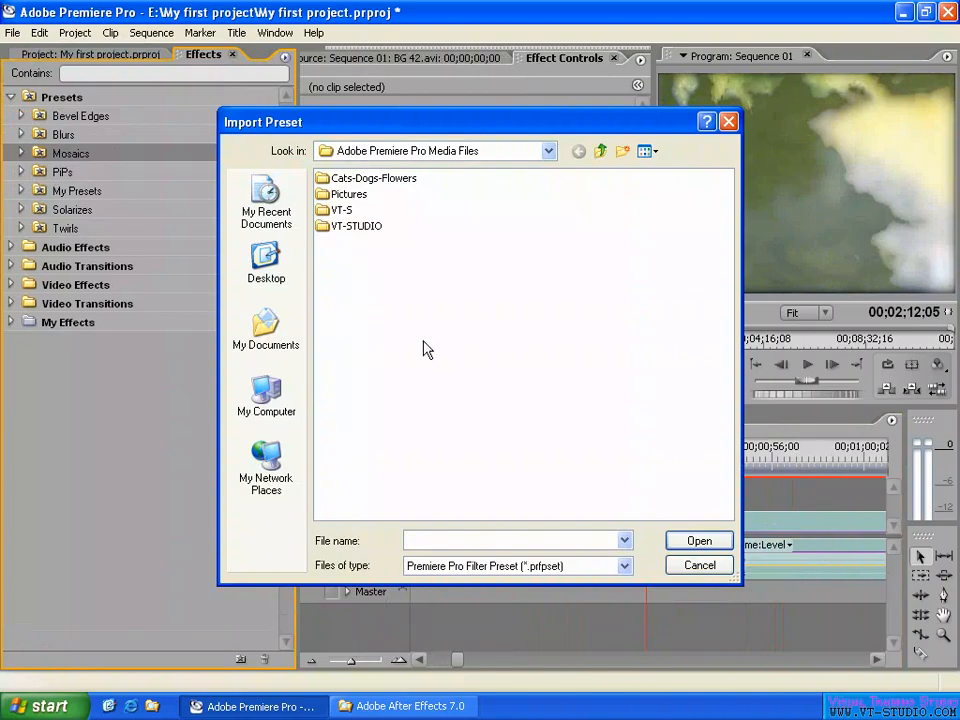
left_click(700, 566)
Step: Browse the Crossfade transitions and Color Correction effects, check whether Preset Properties is available for RGB Color Corrector, and collapse the folders
left_click(285, 57)
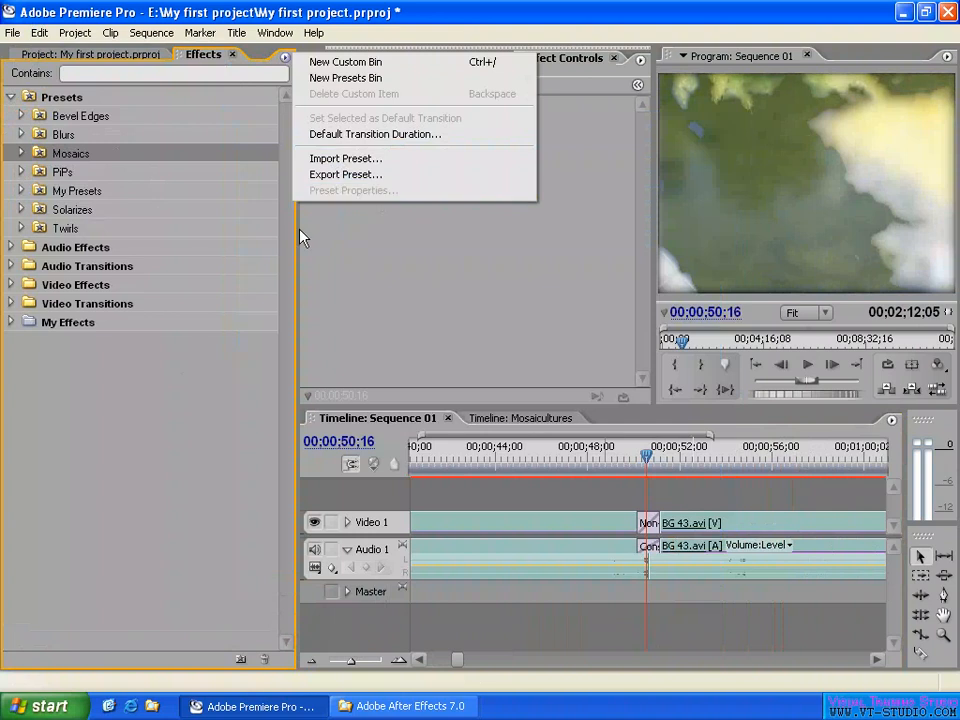
left_click(100, 360)
left_click(12, 266)
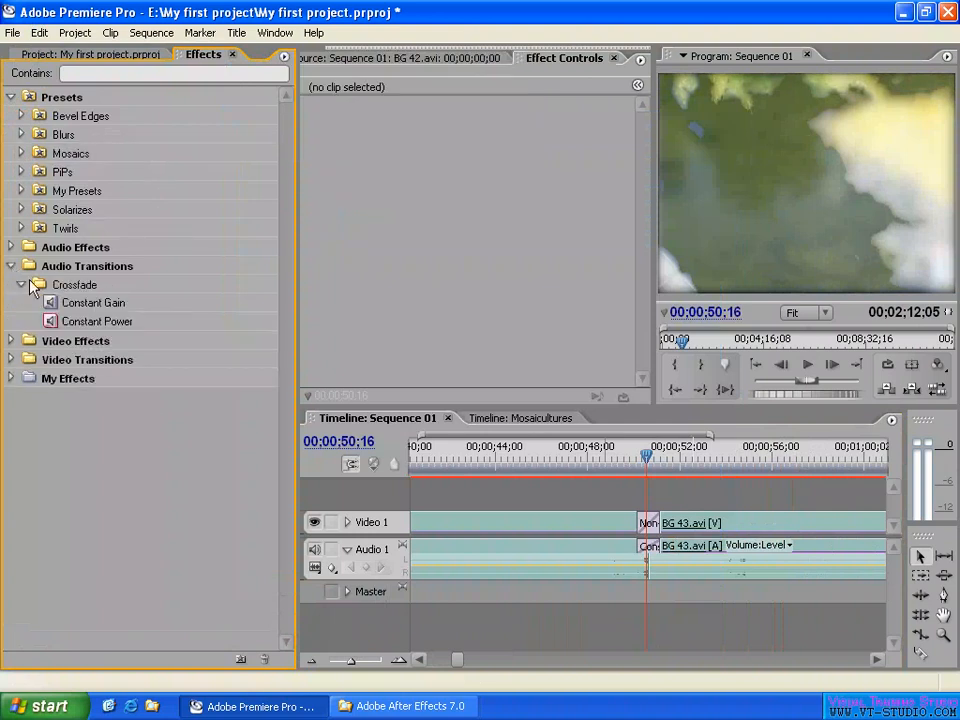
left_click(81, 304)
left_click(11, 341)
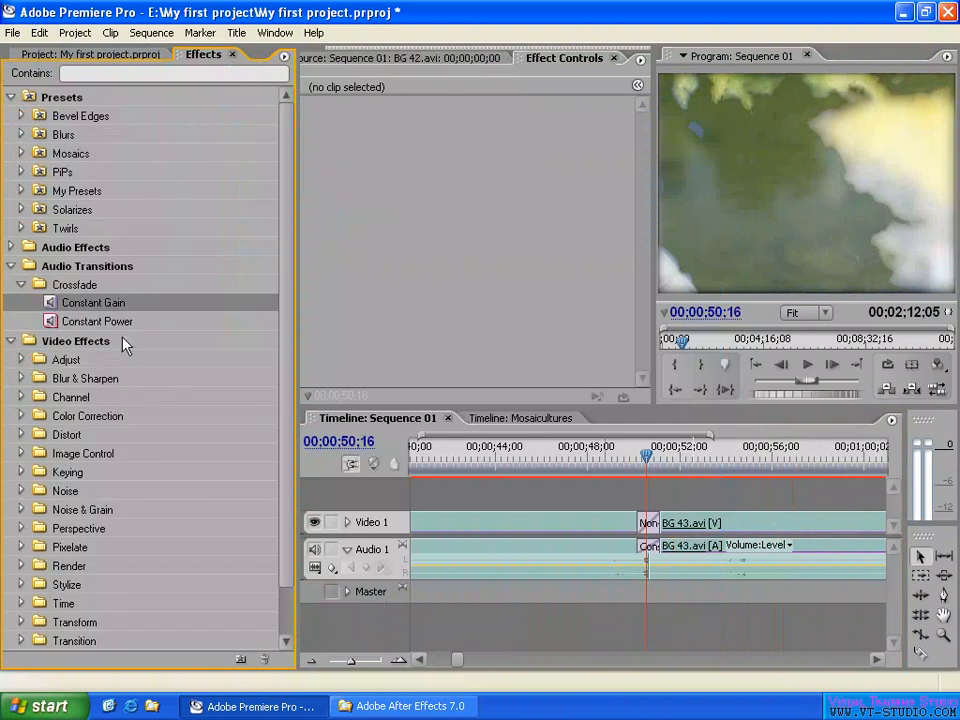
left_click(22, 416)
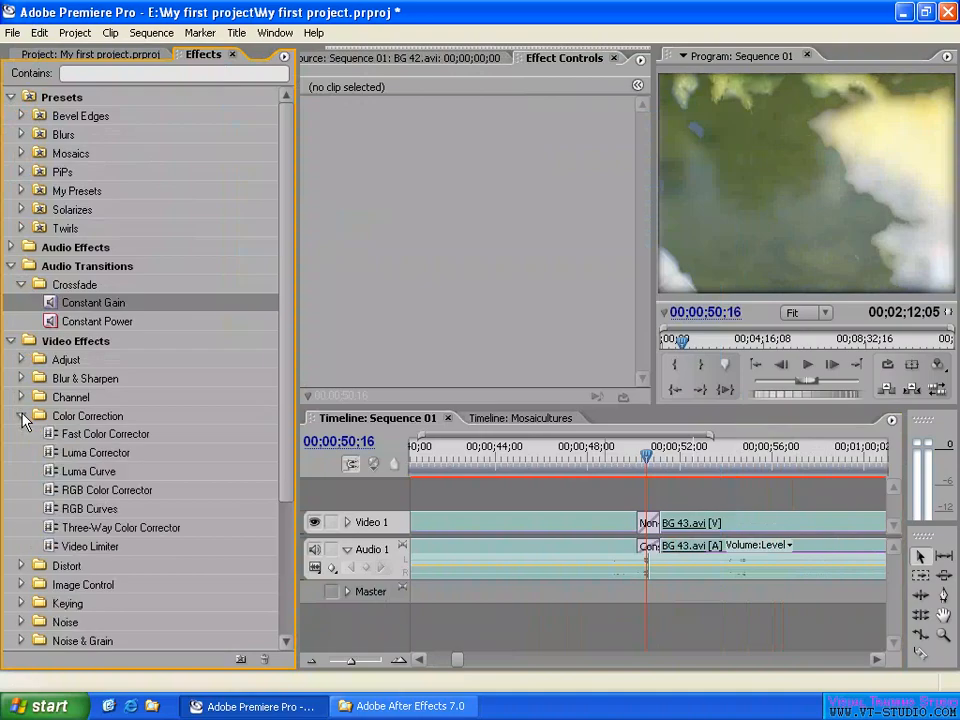
left_click(83, 474)
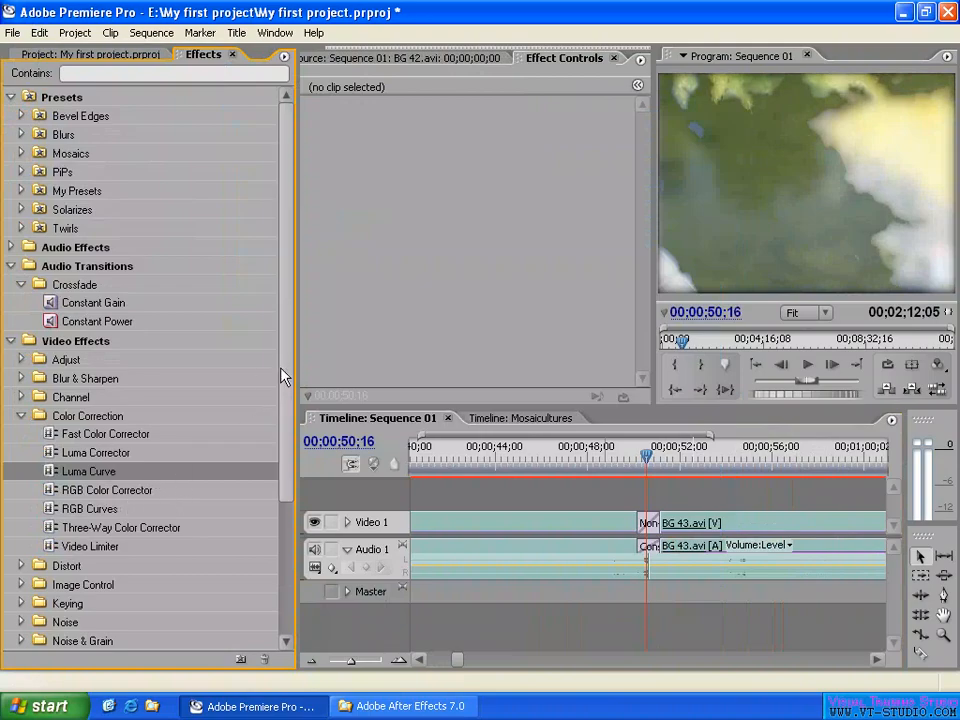
scroll(288, 393, "down", 1)
scroll(288, 393, "down", 1)
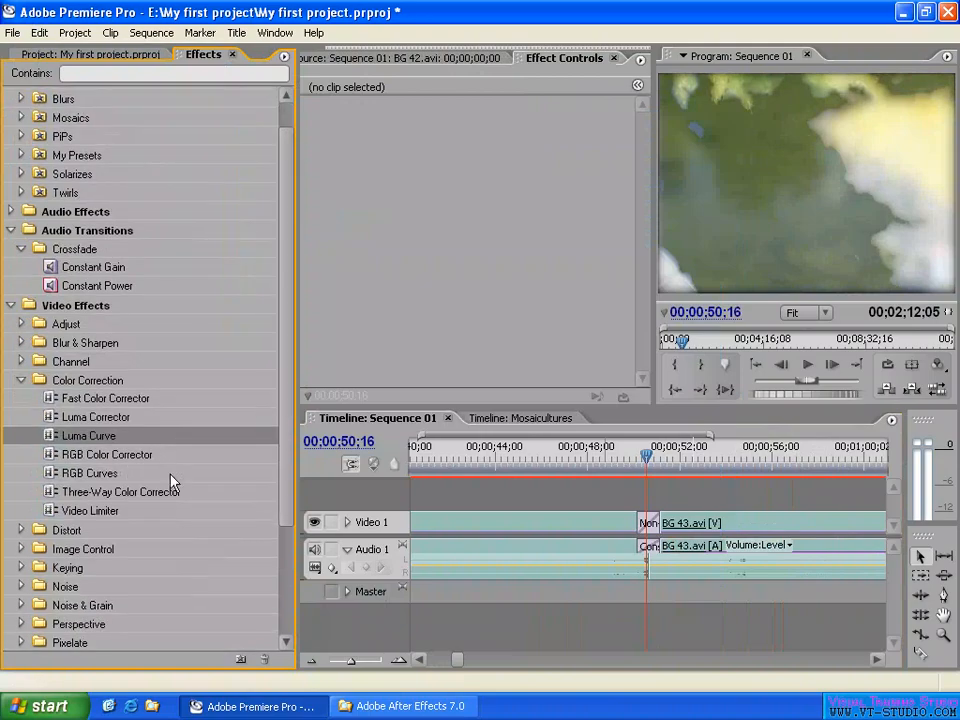
left_click(110, 456)
left_click(284, 56)
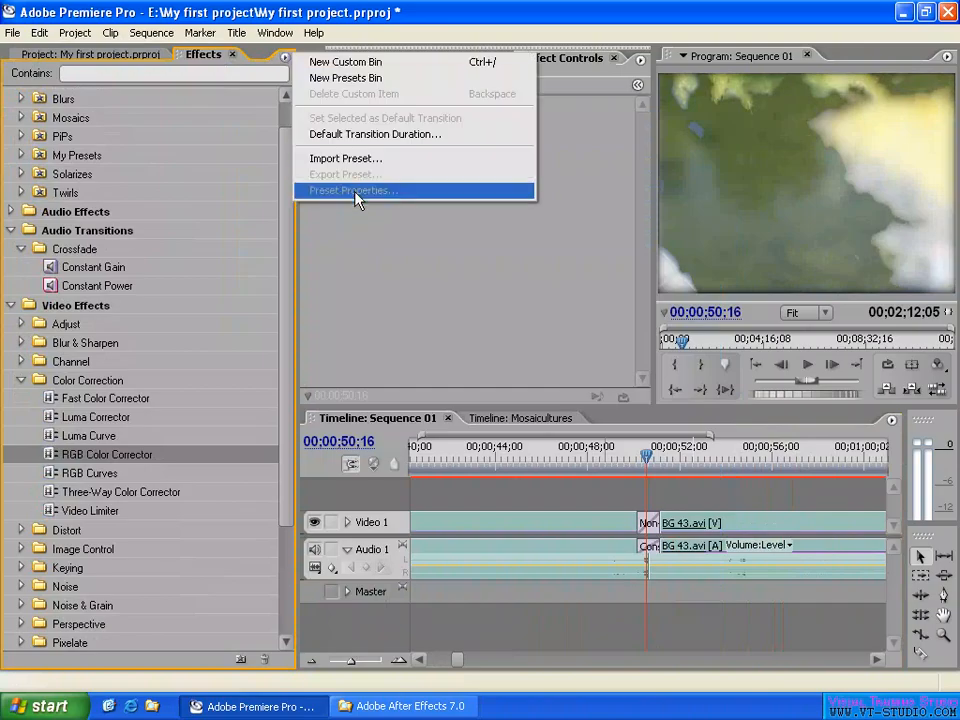
left_click(11, 230)
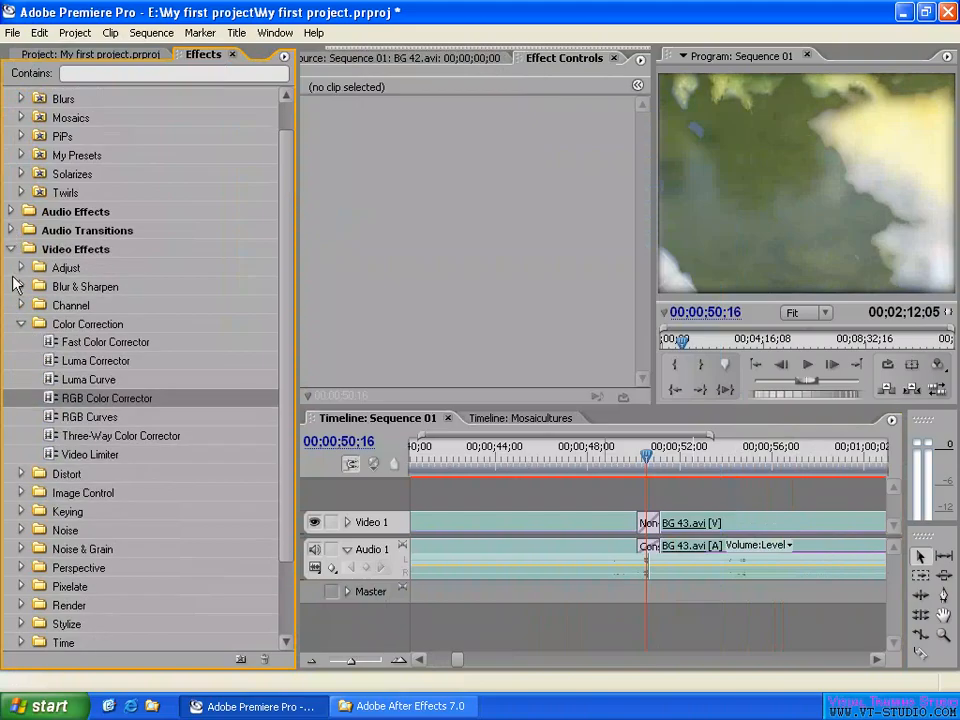
left_click(11, 249)
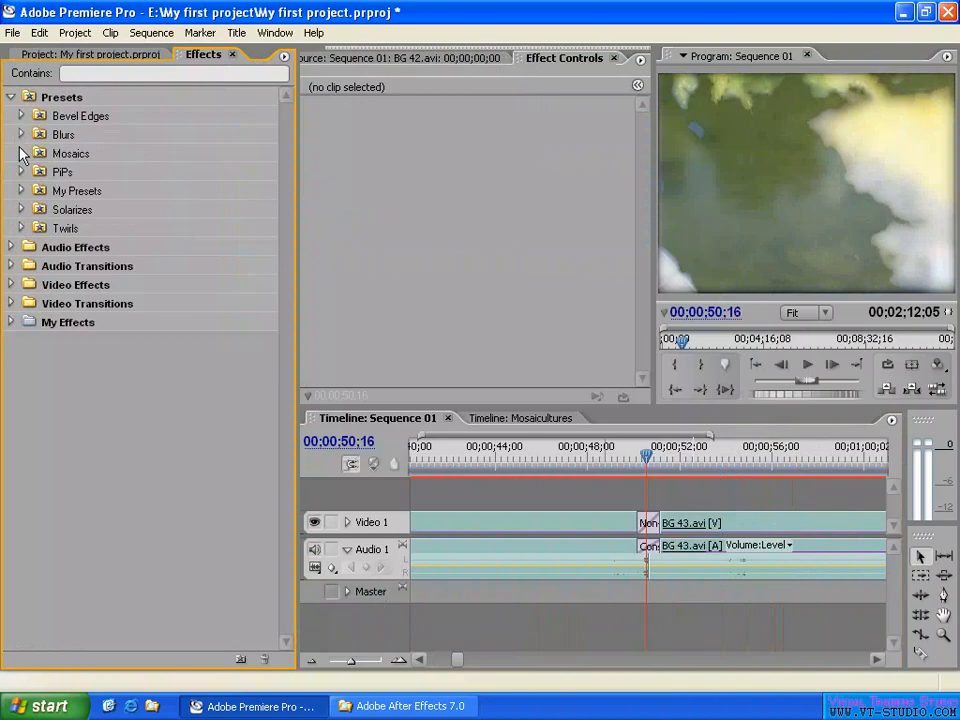
Step: Check whether Preset Properties is available for the Mosaic In, Fast Blur In and Bevel Edges Thin presets, collapsing Bevel Edges and Blurs
left_click(21, 153)
left_click(76, 174)
left_click(284, 57)
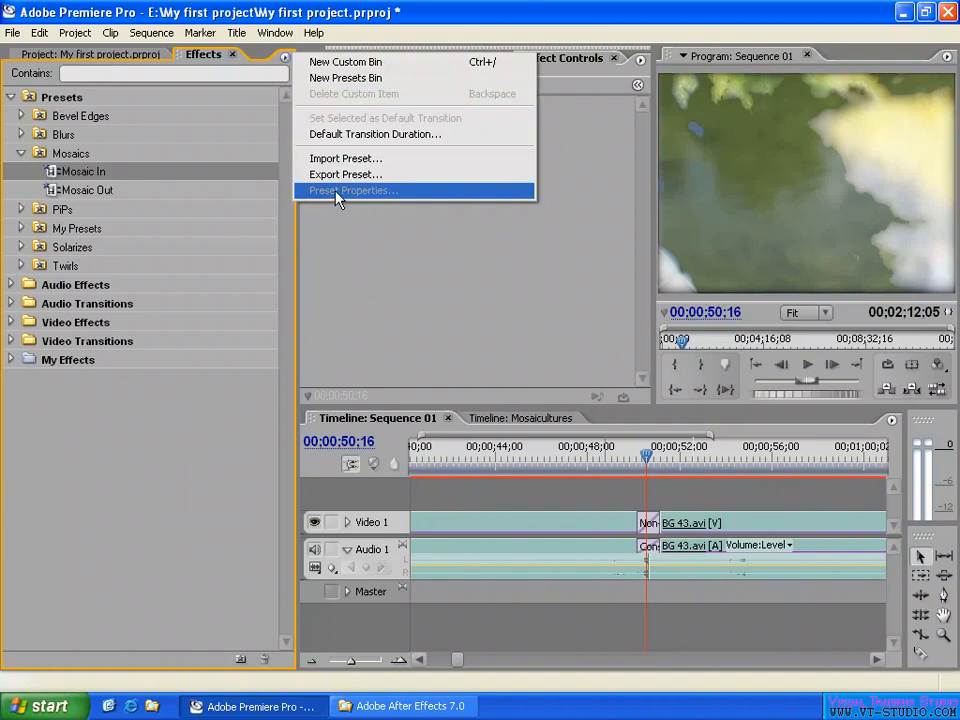
left_click(21, 134)
left_click(92, 153)
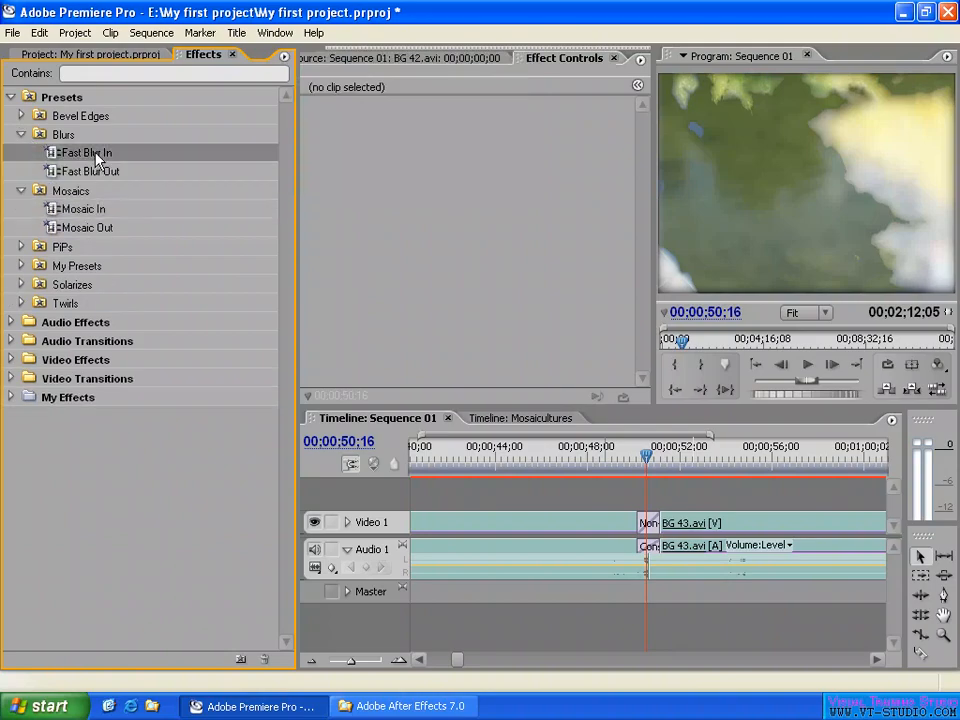
left_click(284, 57)
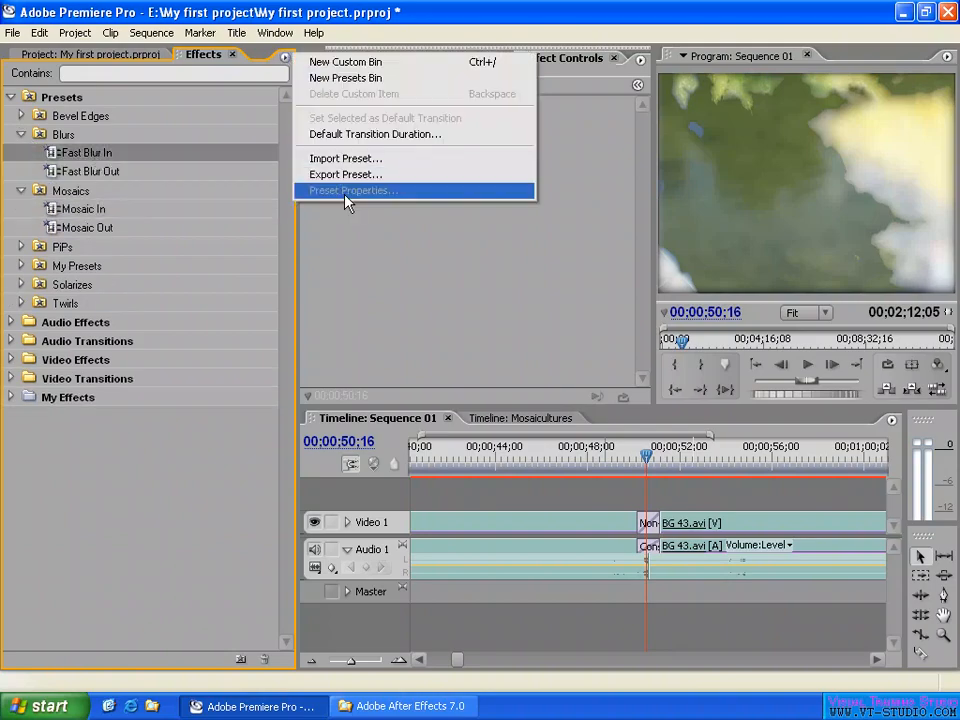
left_click(21, 116)
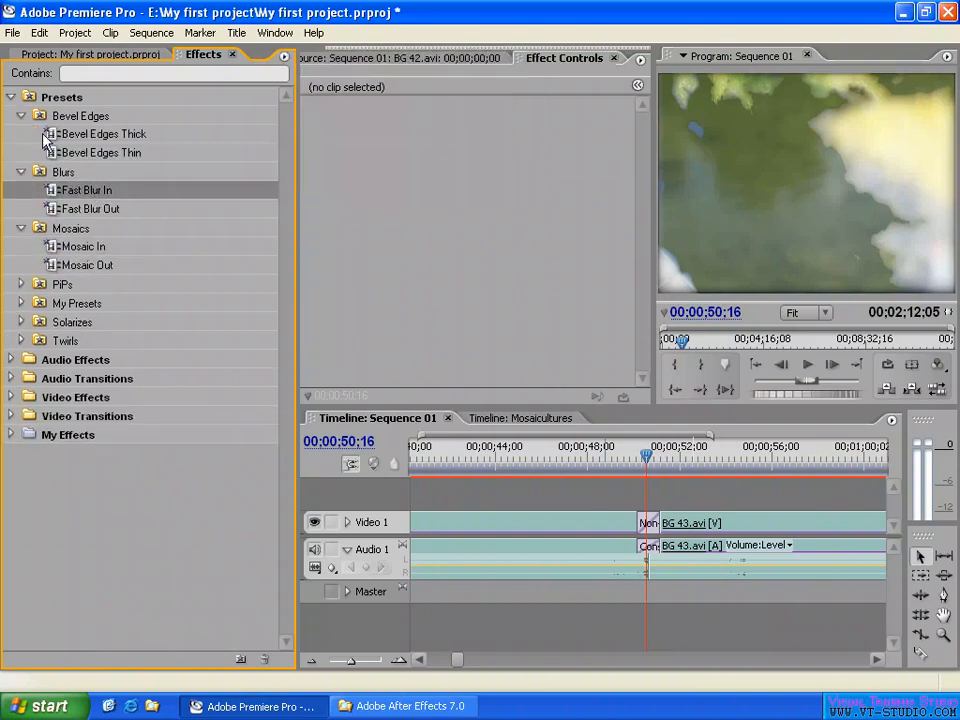
left_click(92, 153)
left_click(285, 57)
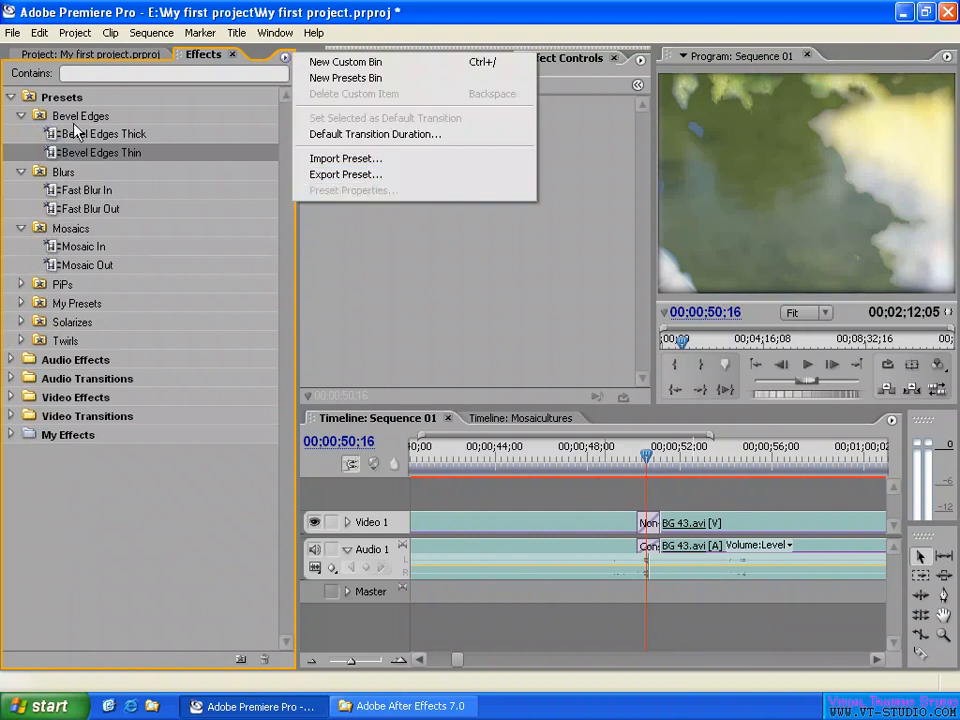
left_click(21, 116)
left_click(22, 135)
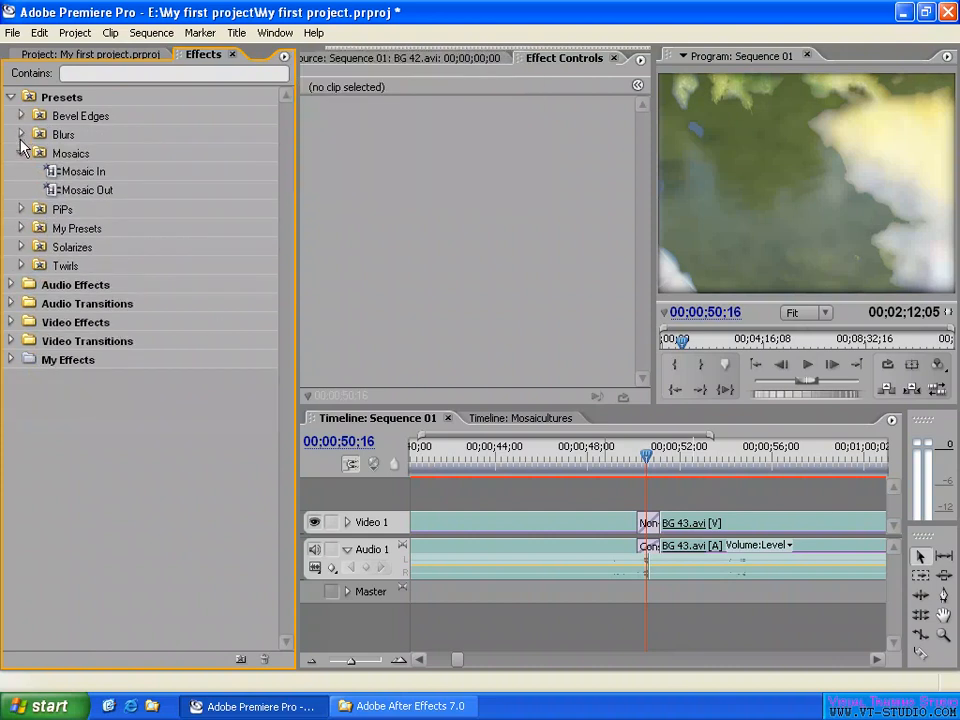
Step: Collapse the Mosaics folder and open the properties of the Compound Blur Preset in My Presets
left_click(21, 153)
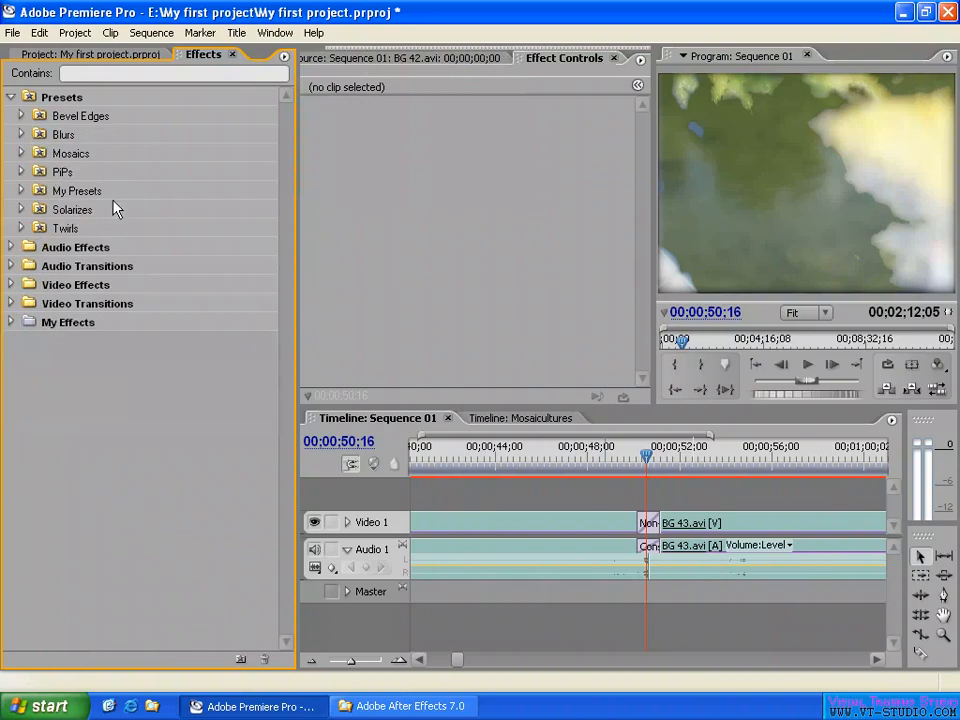
left_click(71, 194)
left_click(21, 190)
left_click(100, 209)
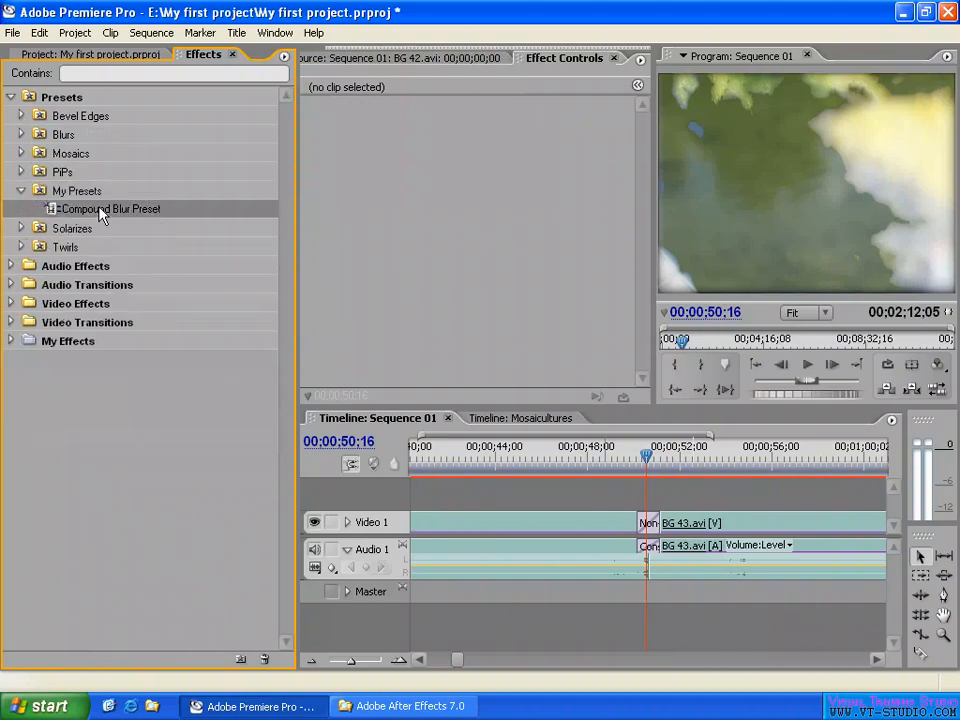
left_click(284, 57)
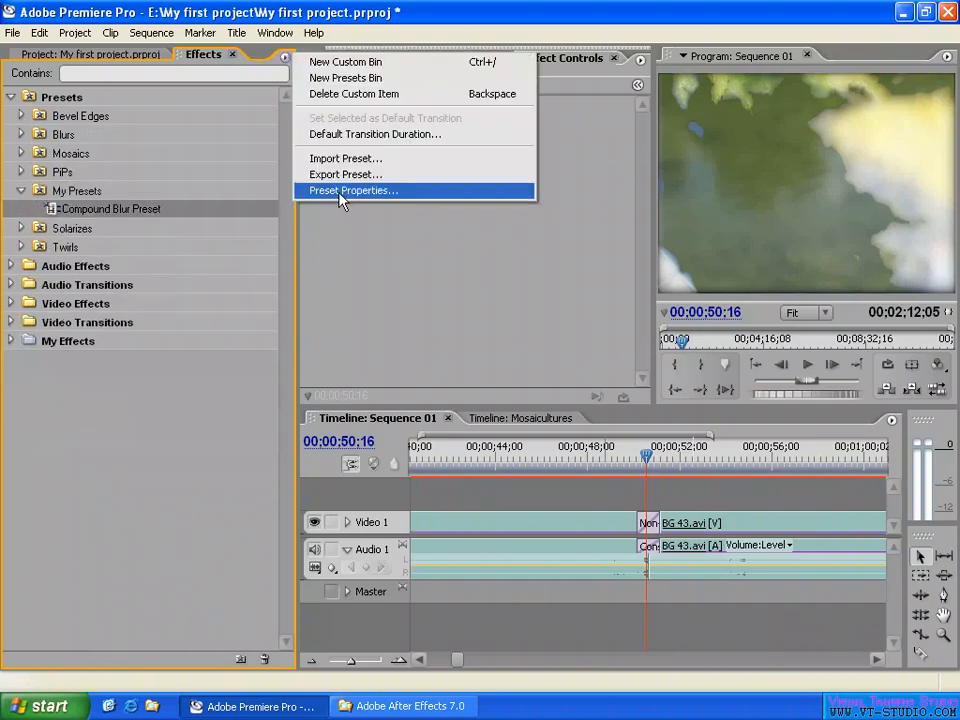
left_click(379, 199)
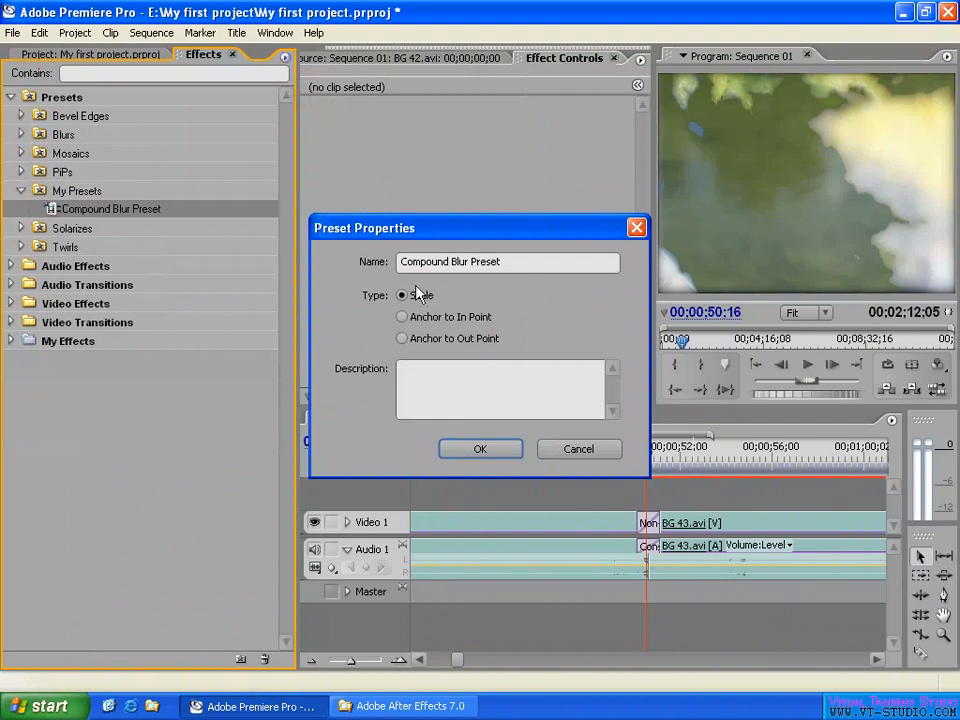
Step: Try the Anchor to In Point, Anchor to Out Point and Scale types for the Compound Blur Preset, and accept its properties
left_click(405, 317)
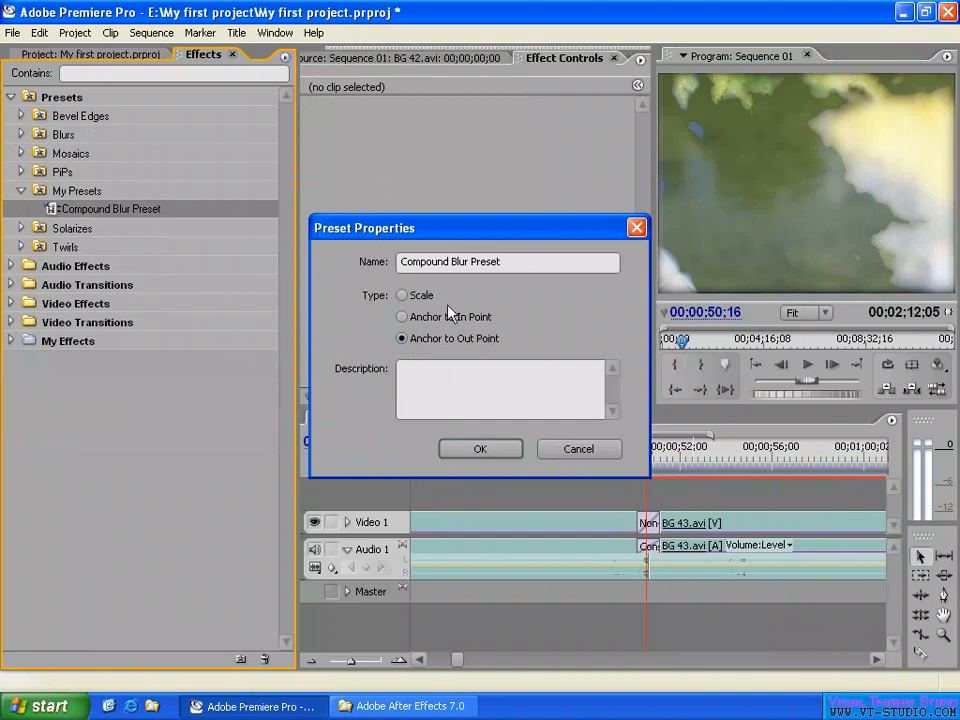
left_click(402, 295)
left_click(477, 342)
left_click(403, 372)
left_click(498, 449)
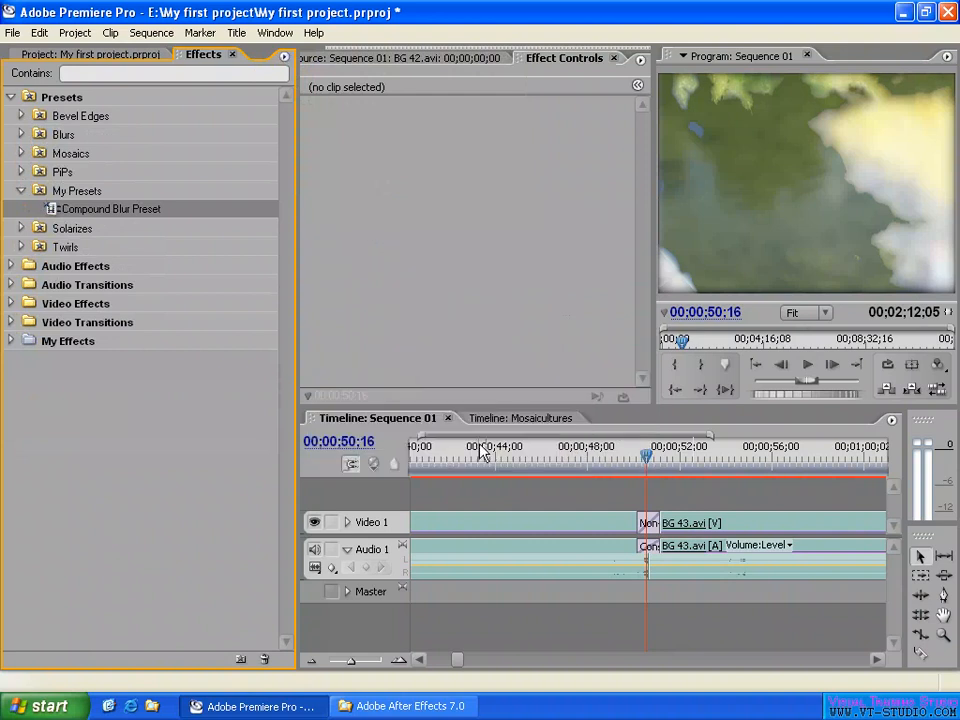
left_click(212, 420)
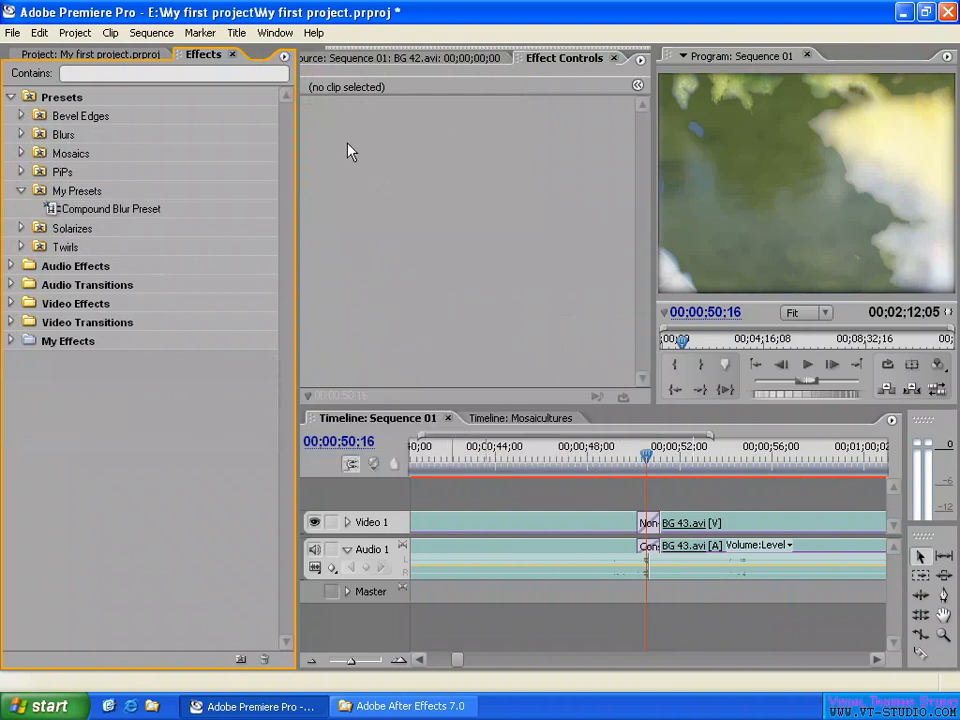
Step: Collapse the My Presets and Presets folders, and select the BG 42.avi clip on Video 1 to show its effect controls
left_click(21, 190)
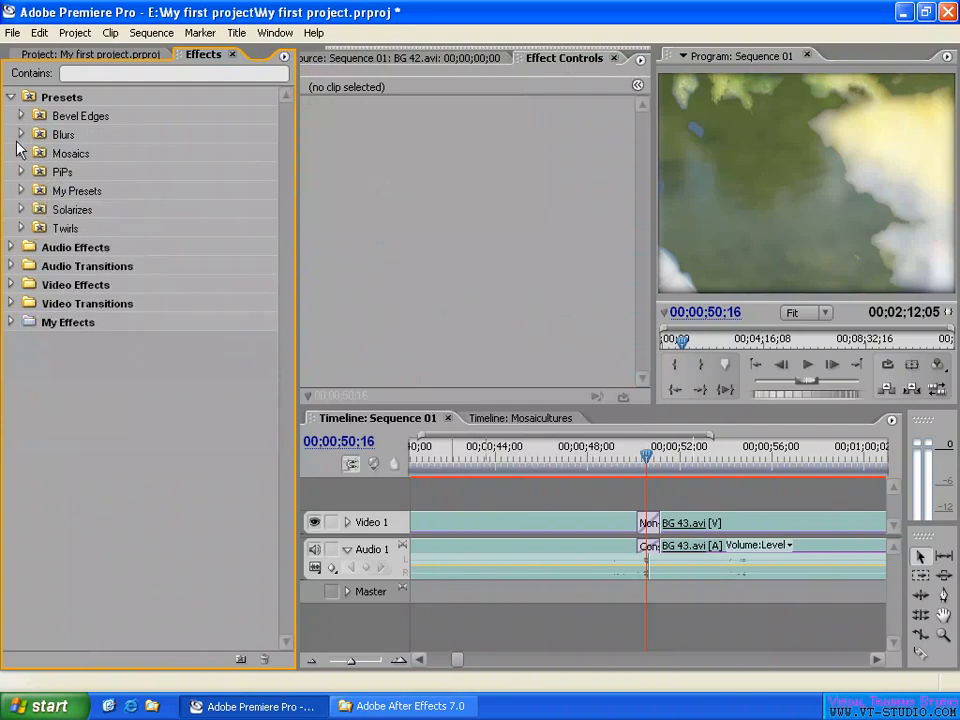
left_click(12, 97)
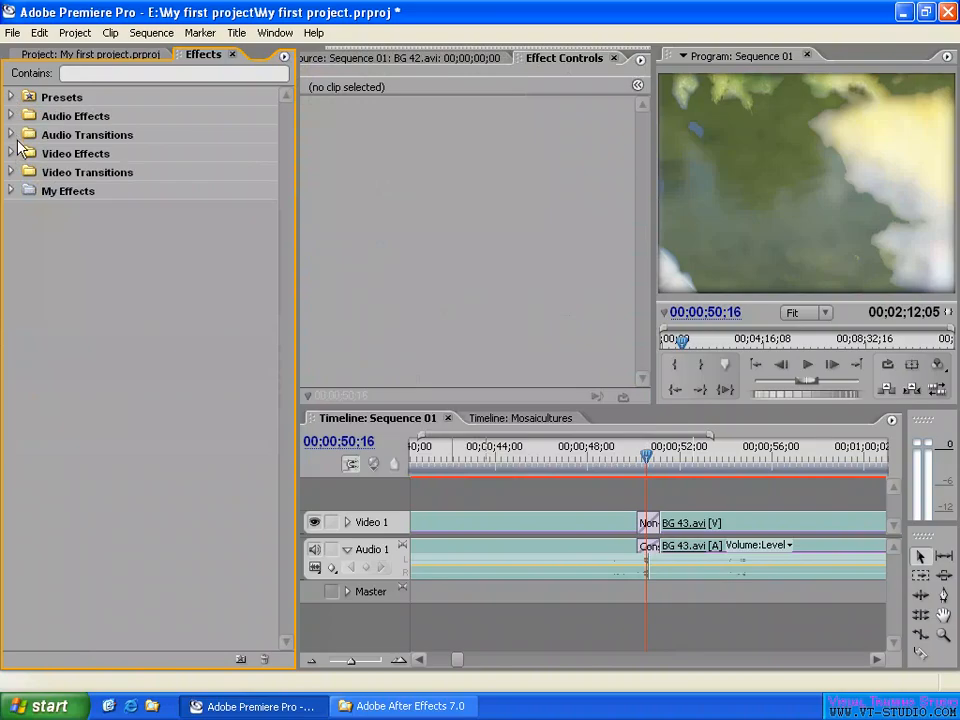
left_click(555, 519)
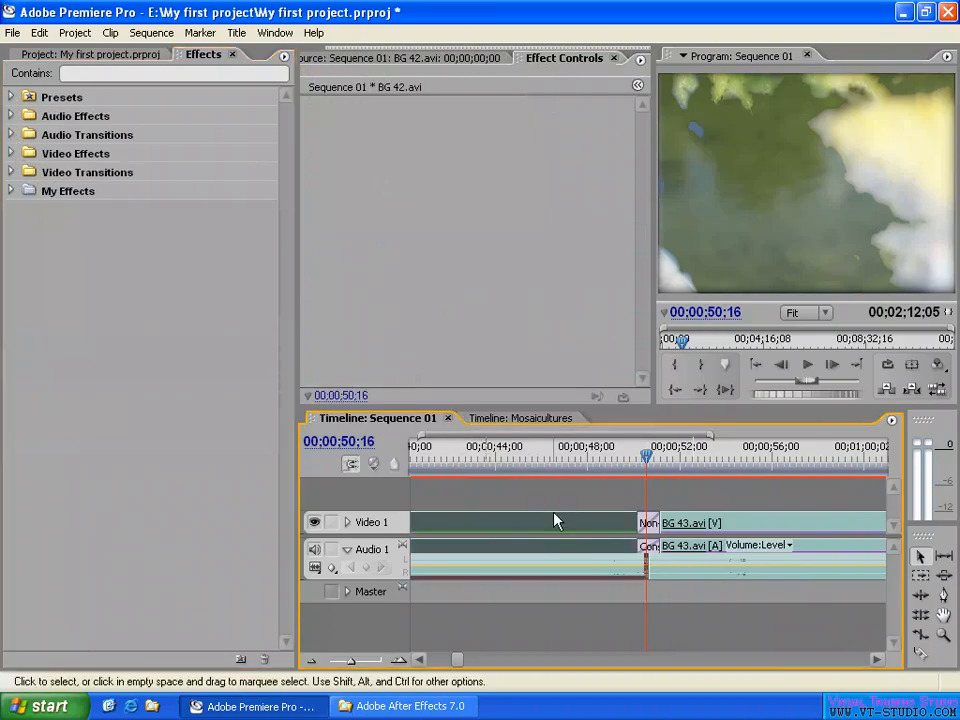
left_click(143, 296)
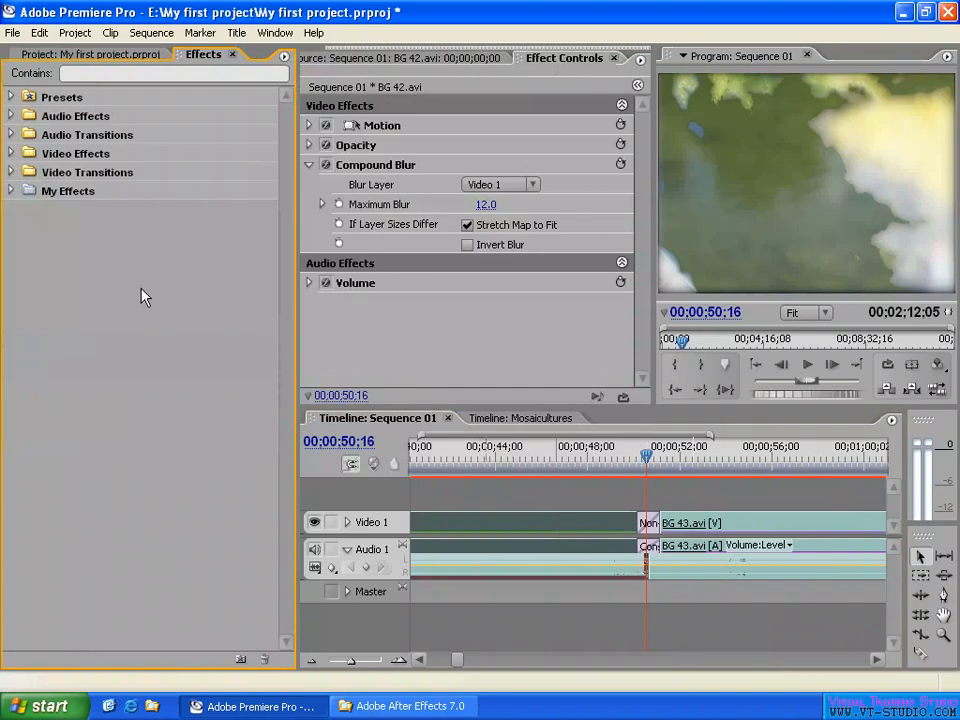